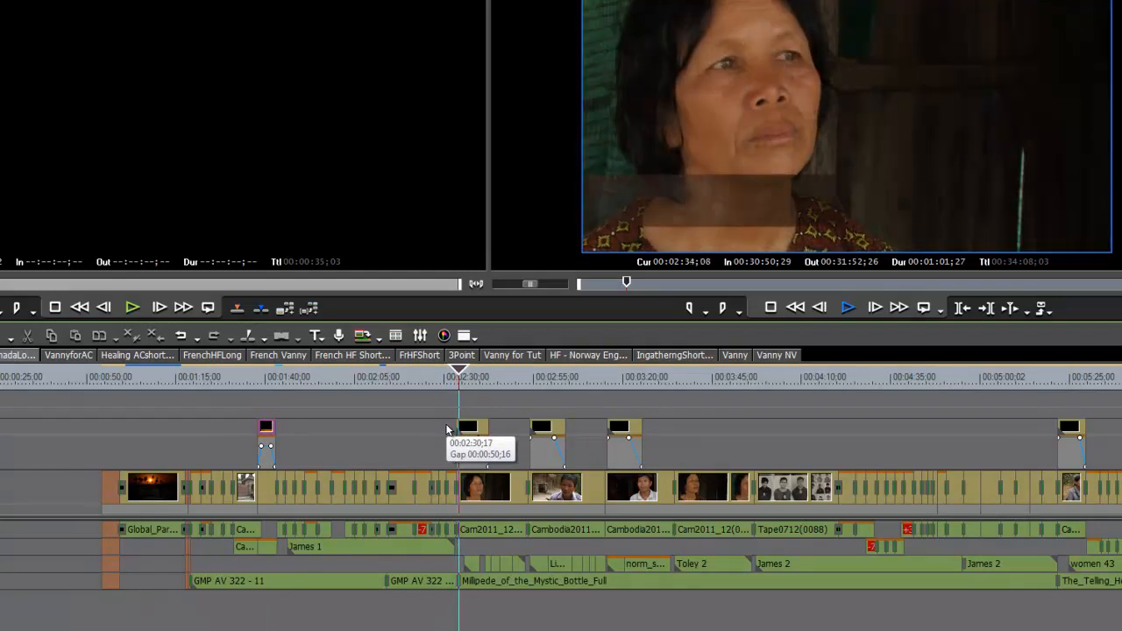
Step: Stop the interview timeline playback in EDIUS
{"action": "key", "text": "space"}
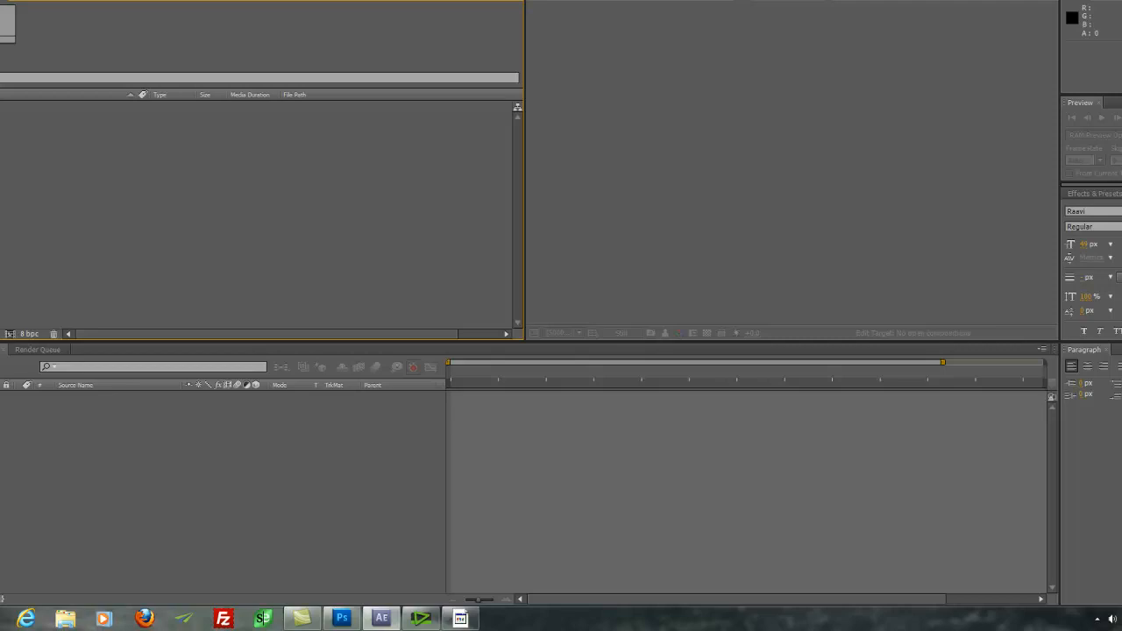
Step: Start a fresh After Effects project and open Composition Settings for a new Comp 1
{"action": "left_click", "coordinate": [14, 25]}
{"action": "mouse_move", "coordinate": [50, 70]}
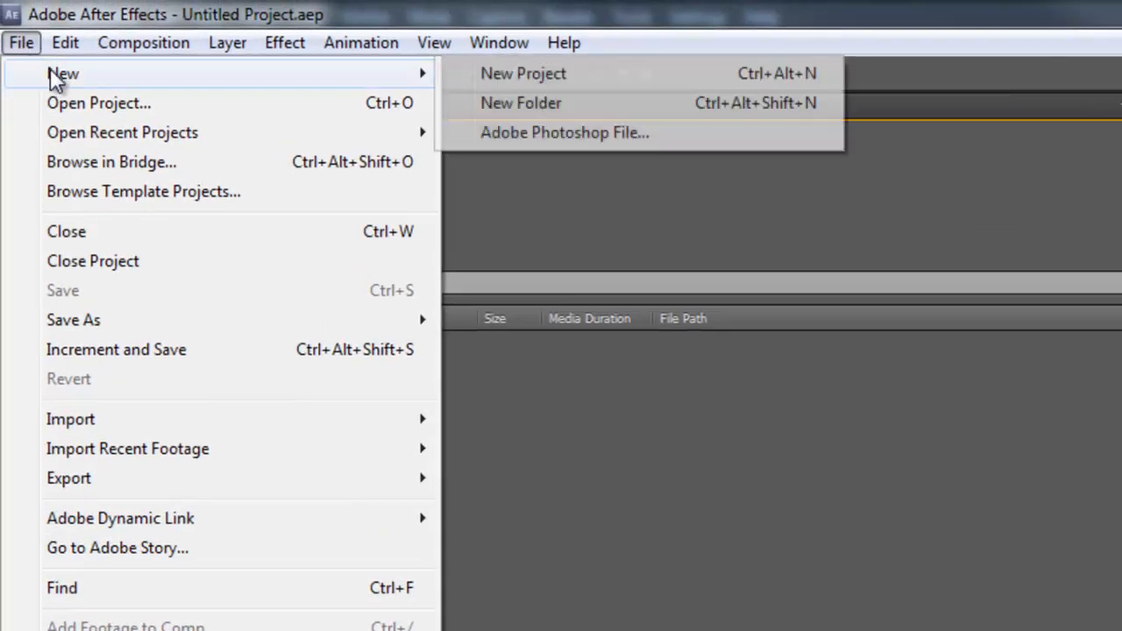
{"action": "left_click", "coordinate": [515, 74]}
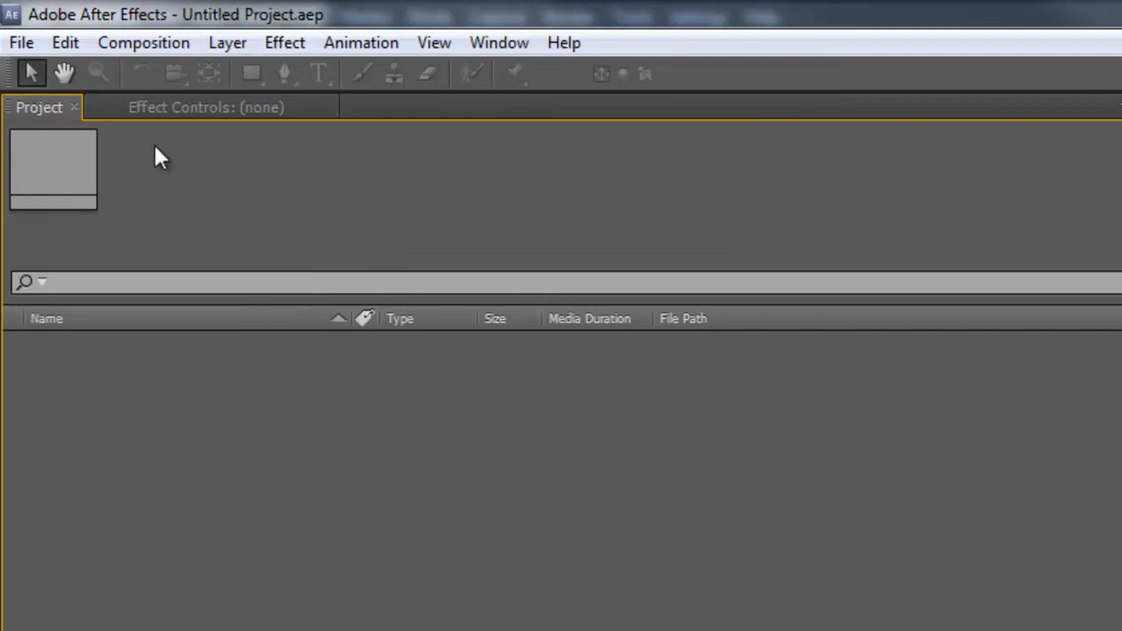
{"action": "left_click", "coordinate": [142, 42]}
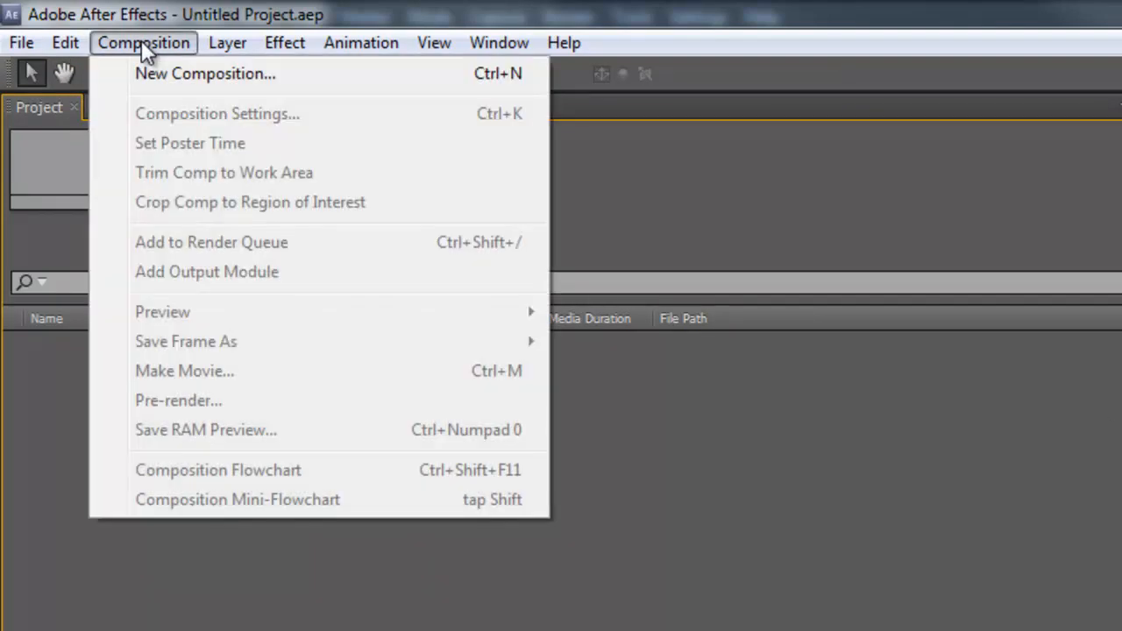
{"action": "left_click", "coordinate": [173, 75]}
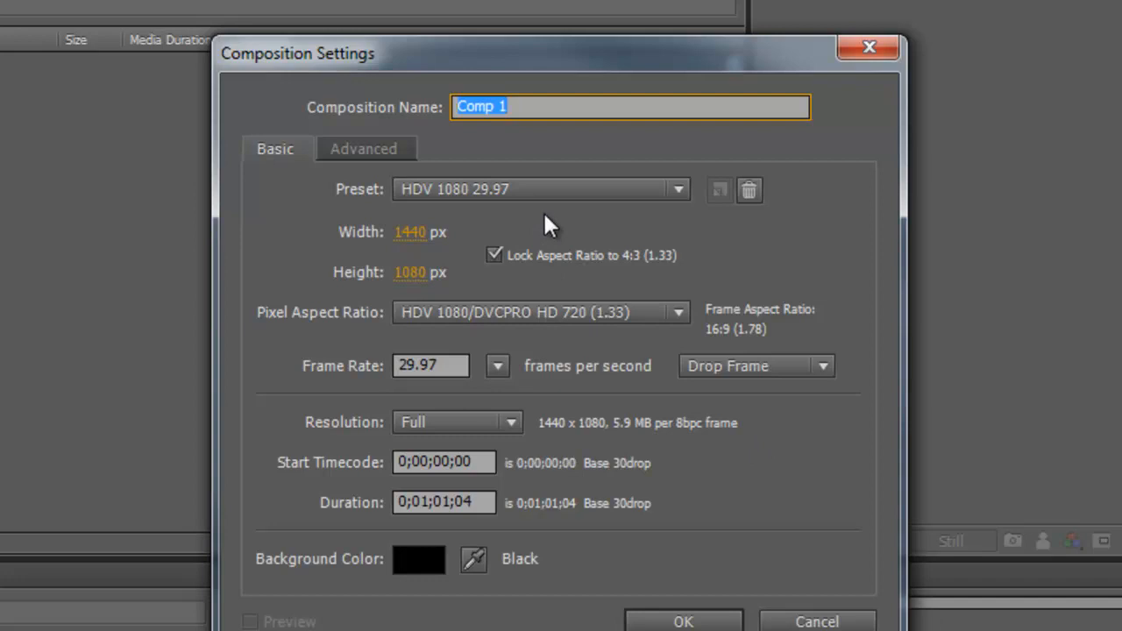
Step: Keep the HDV 1080 29.97 preset and edit Comp 1's duration toward 15 seconds
{"action": "left_click", "coordinate": [680, 180]}
{"action": "left_click", "coordinate": [680, 184]}
{"action": "left_click", "coordinate": [677, 180]}
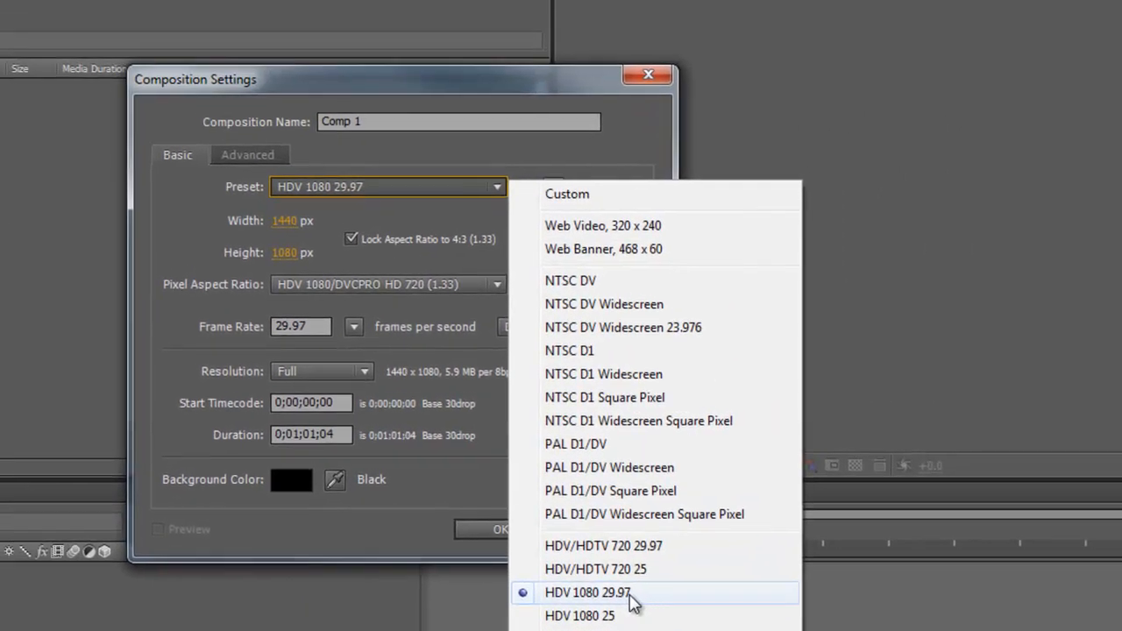
{"action": "left_click", "coordinate": [631, 598]}
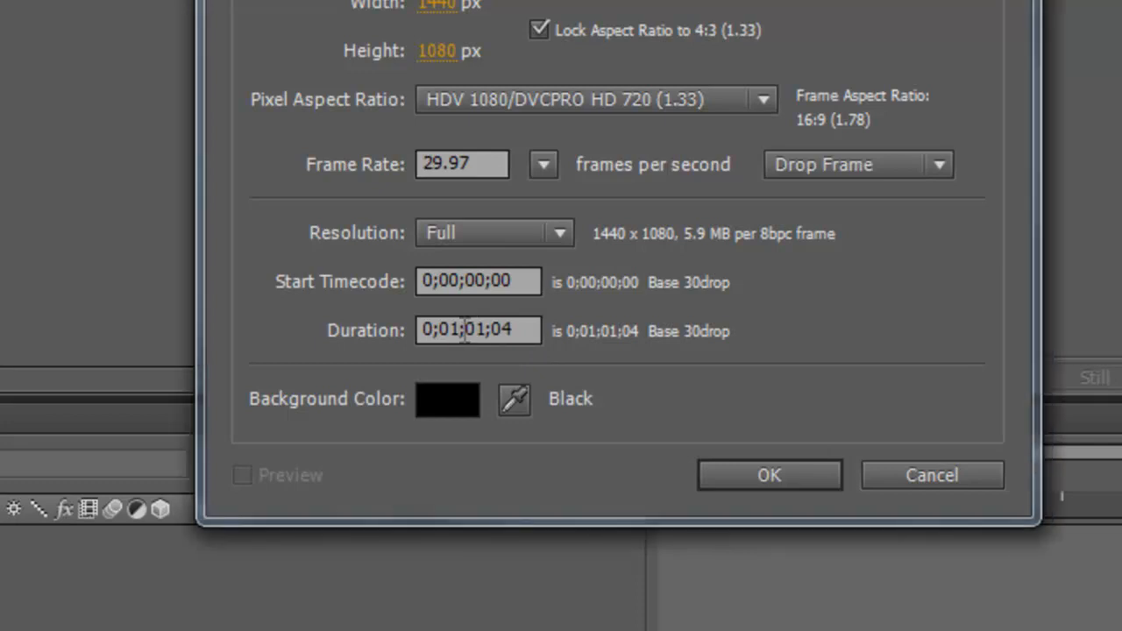
{"action": "left_click_drag", "start_coordinate": [460, 331], "coordinate": [452, 330]}
{"action": "type", "text": "0;0"}
{"action": "left_click_drag", "start_coordinate": [466, 330], "coordinate": [487, 342]}
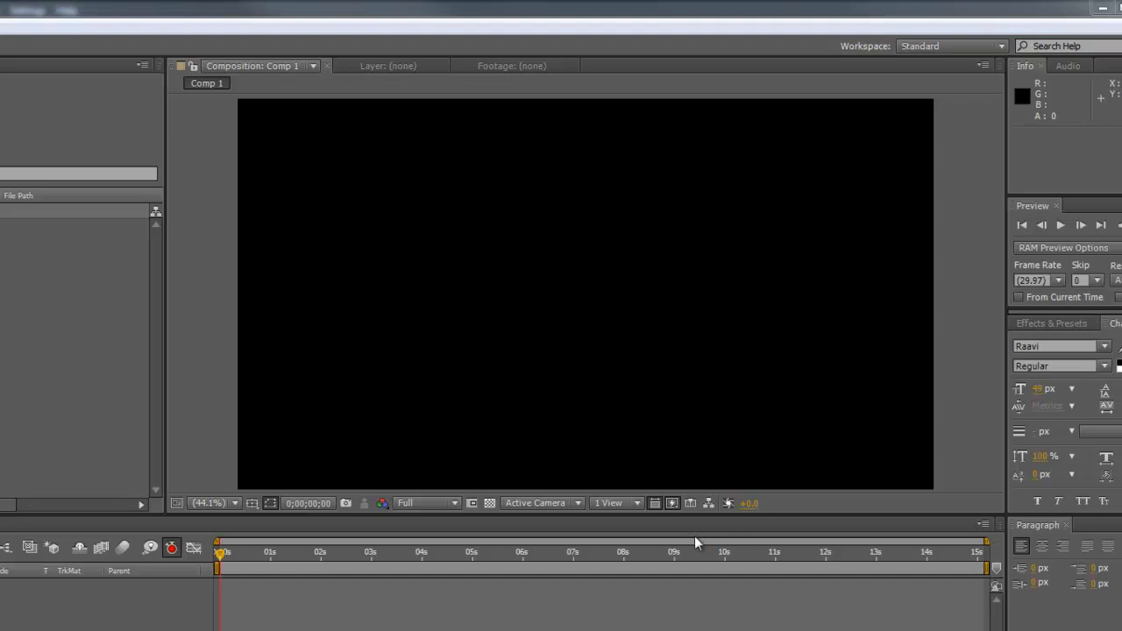
{"action": "left_click", "coordinate": [655, 503]}
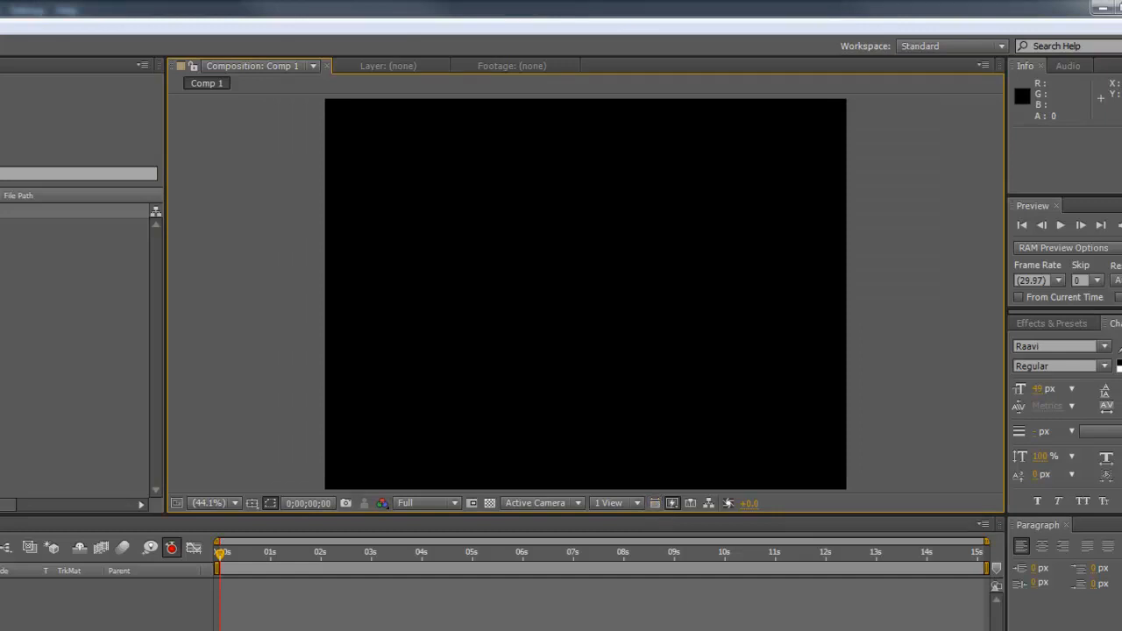
{"action": "left_click", "coordinate": [653, 504]}
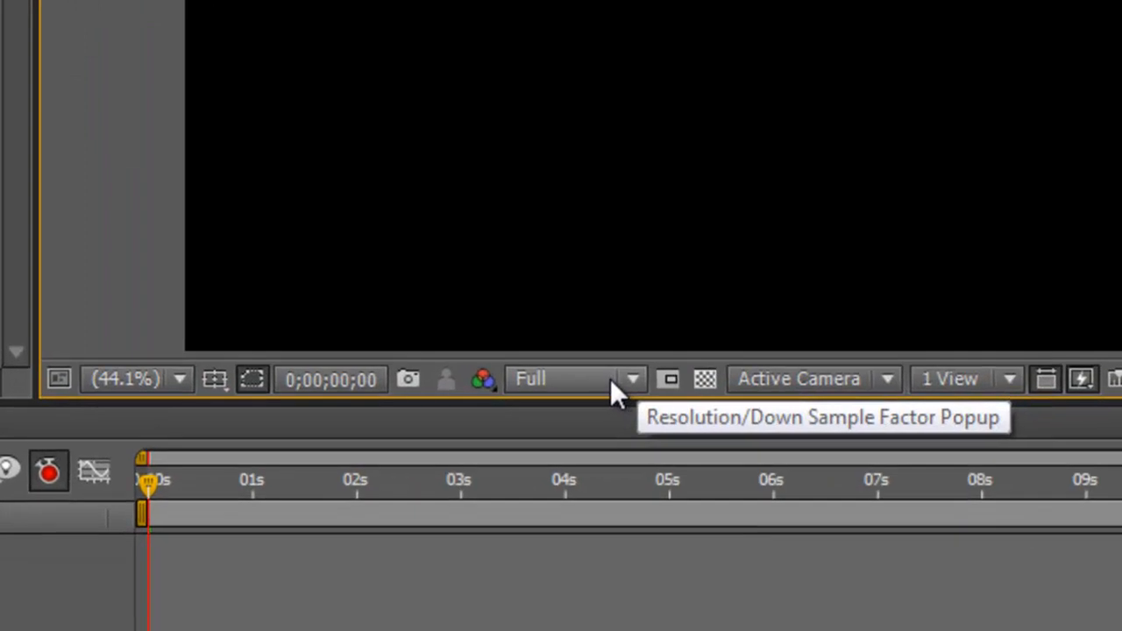
{"action": "left_click", "coordinate": [635, 381]}
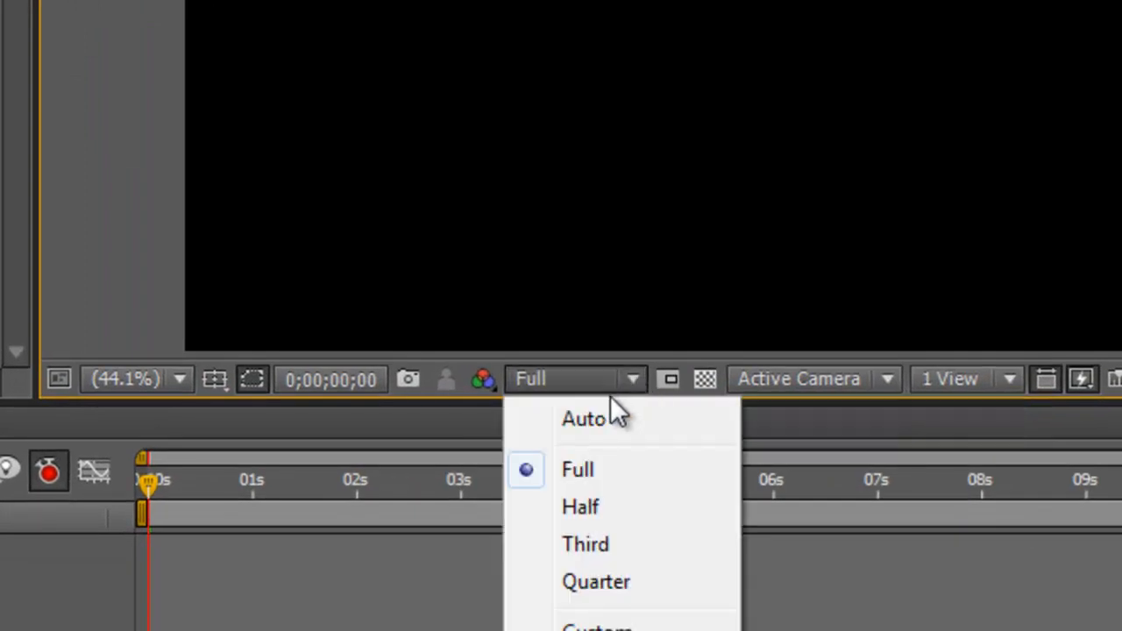
{"action": "left_click", "coordinate": [594, 544]}
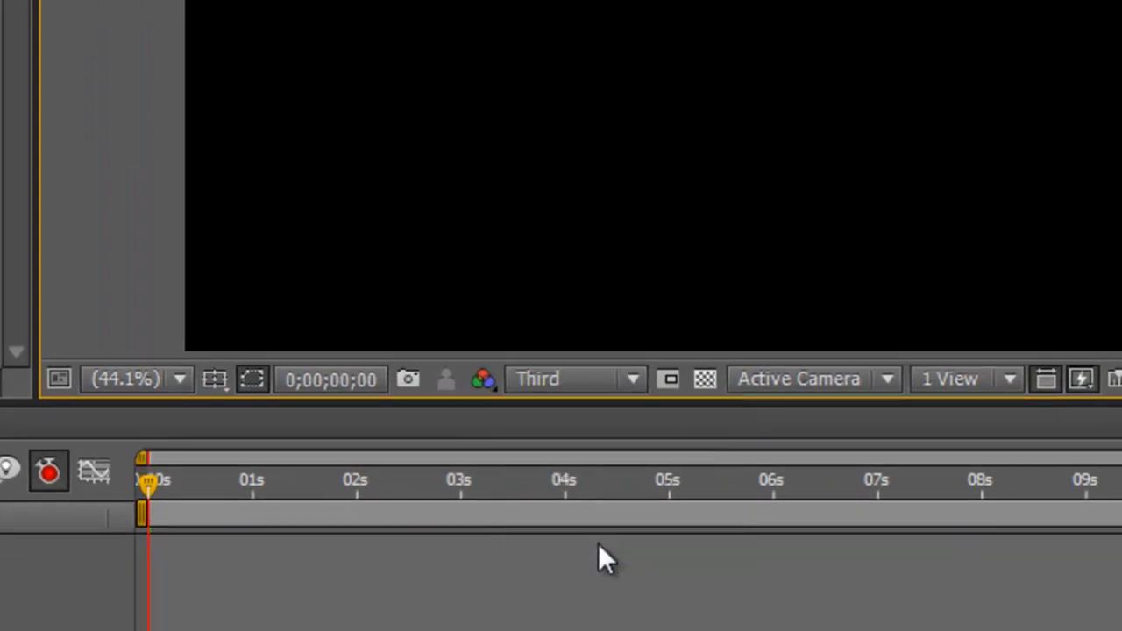
{"action": "left_click", "coordinate": [632, 379]}
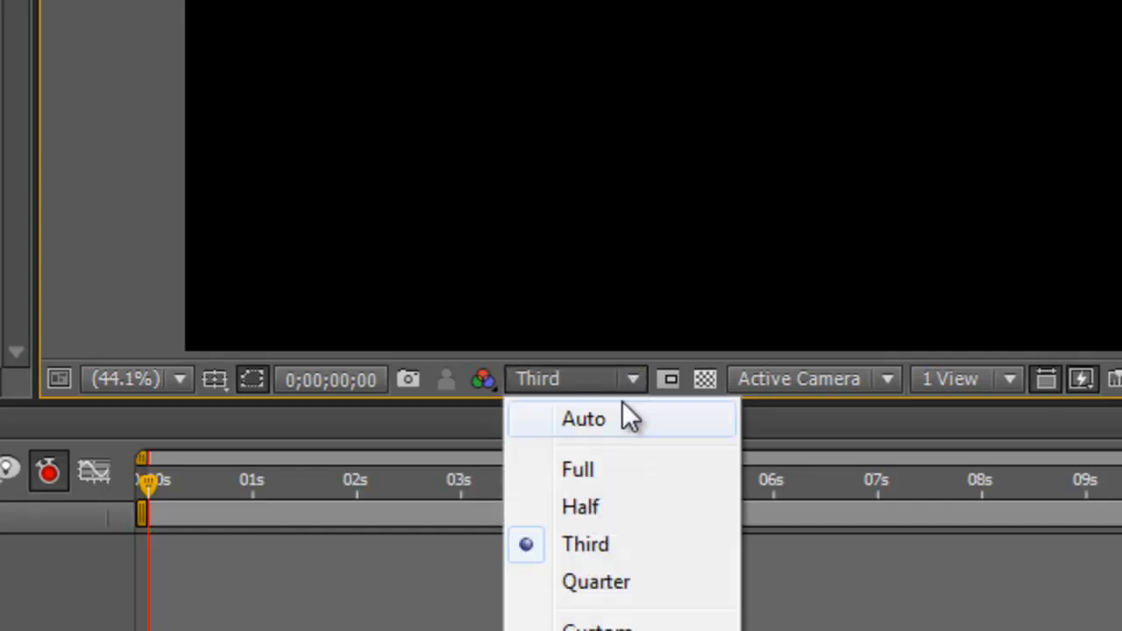
{"action": "left_click", "coordinate": [590, 473]}
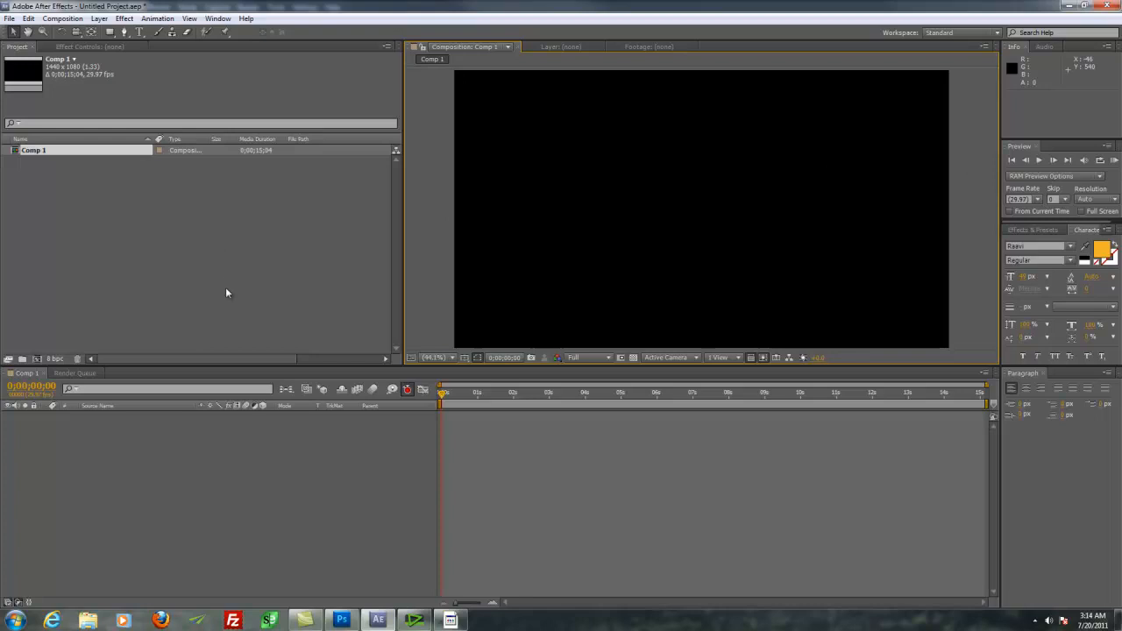
Step: Import Harvest ADRA logo alone.png and Lowerthirdbar.psd together via File > Import > File
{"action": "left_click", "coordinate": [180, 283]}
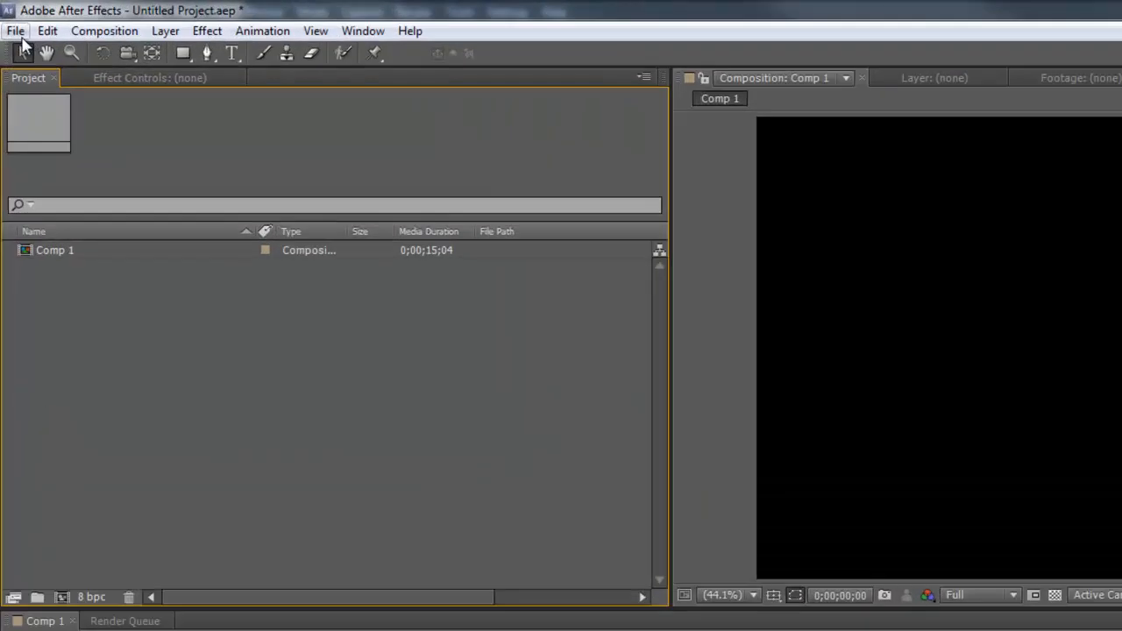
{"action": "left_click", "coordinate": [9, 18]}
{"action": "mouse_move", "coordinate": [30, 184]}
{"action": "key", "text": "Escape"}
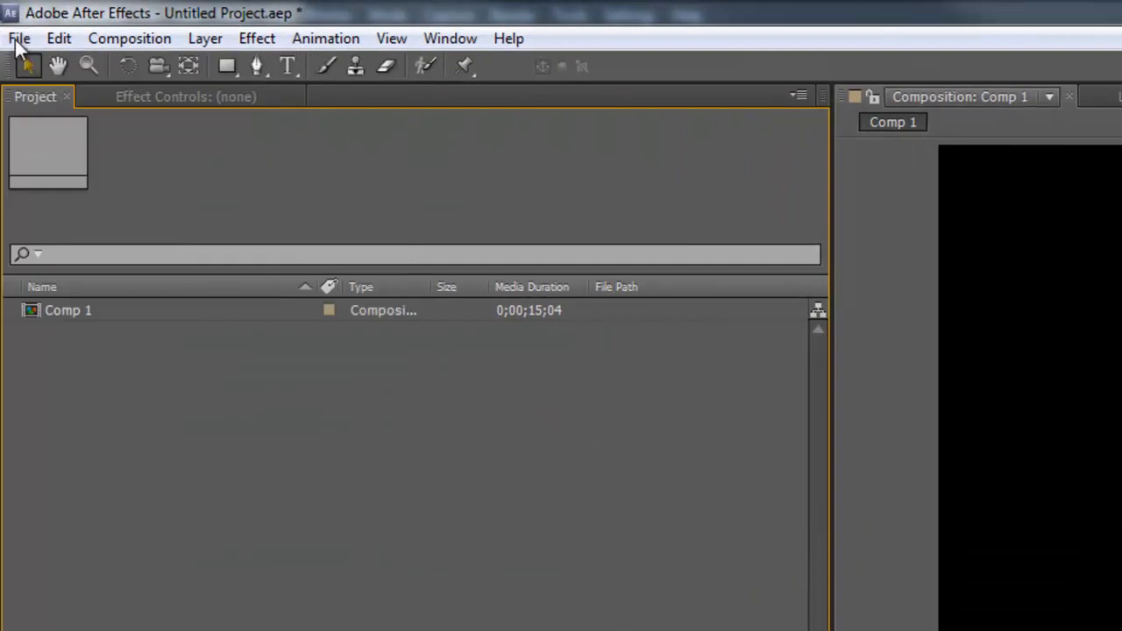
{"action": "left_click", "coordinate": [16, 41]}
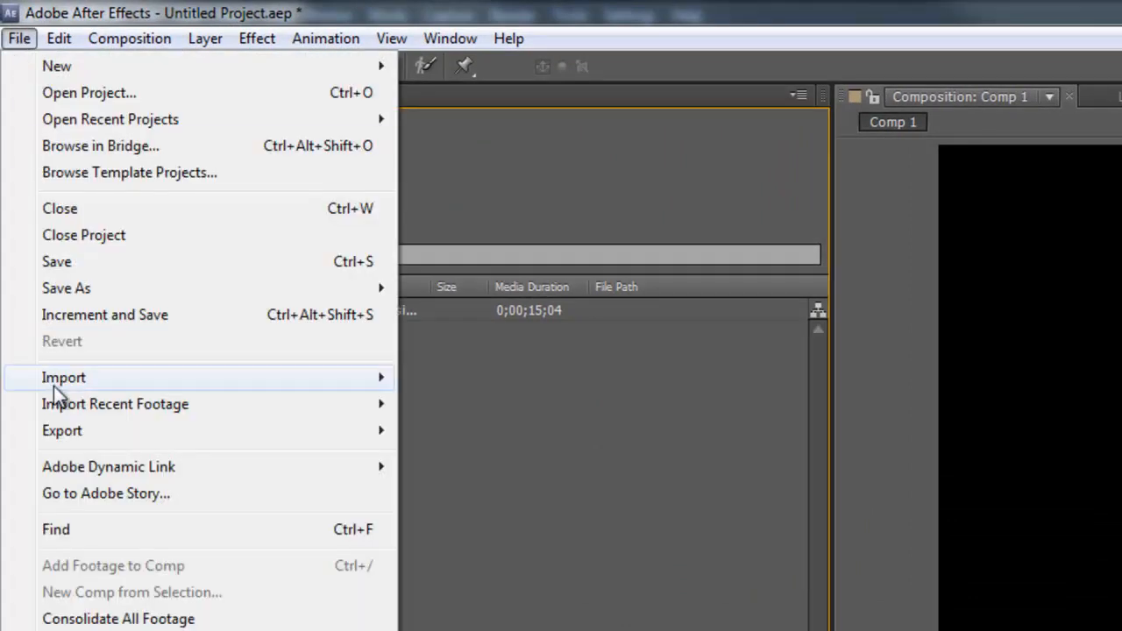
{"action": "mouse_move", "coordinate": [57, 381]}
{"action": "left_click", "coordinate": [502, 380]}
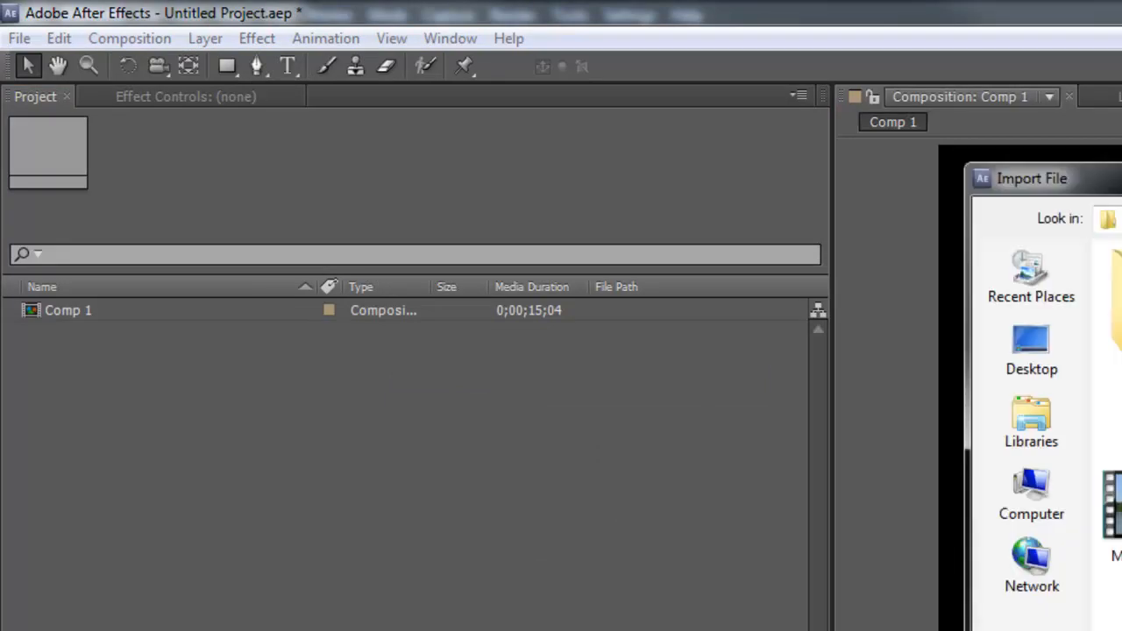
{"action": "left_click", "coordinate": [906, 184]}
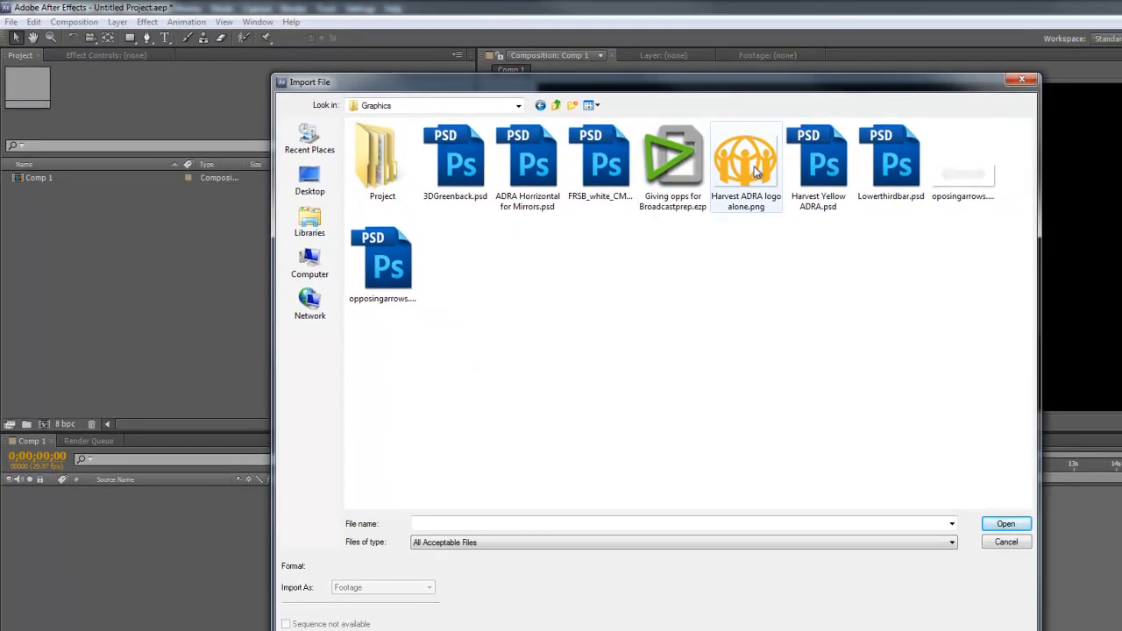
{"action": "left_click", "coordinate": [756, 172]}
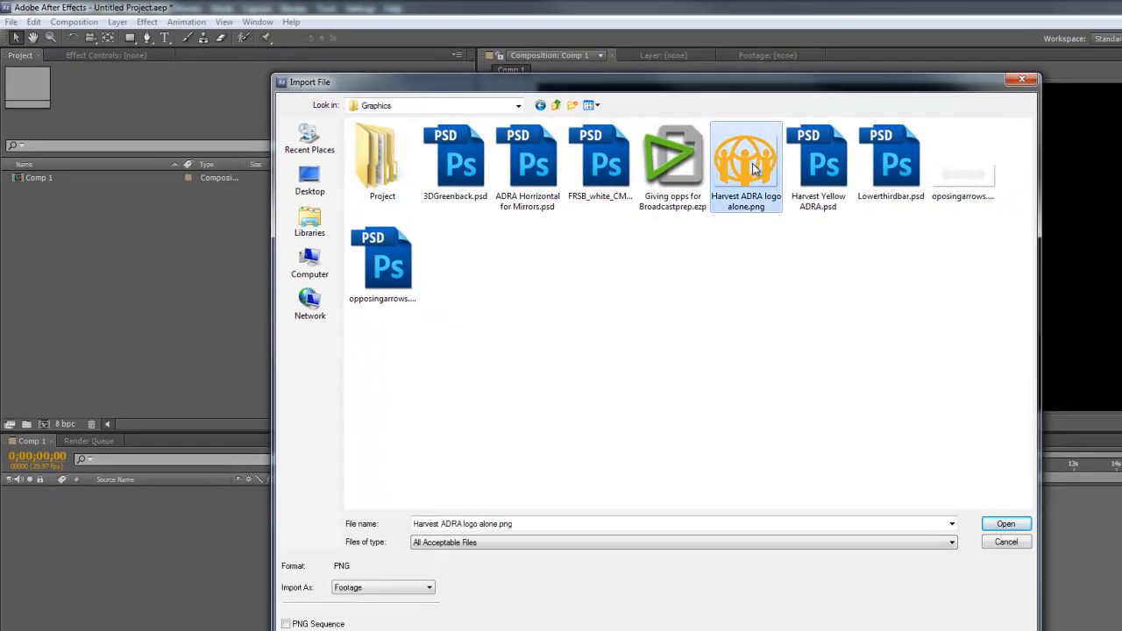
{"action": "left_click", "coordinate": [896, 169], "text": "ctrl"}
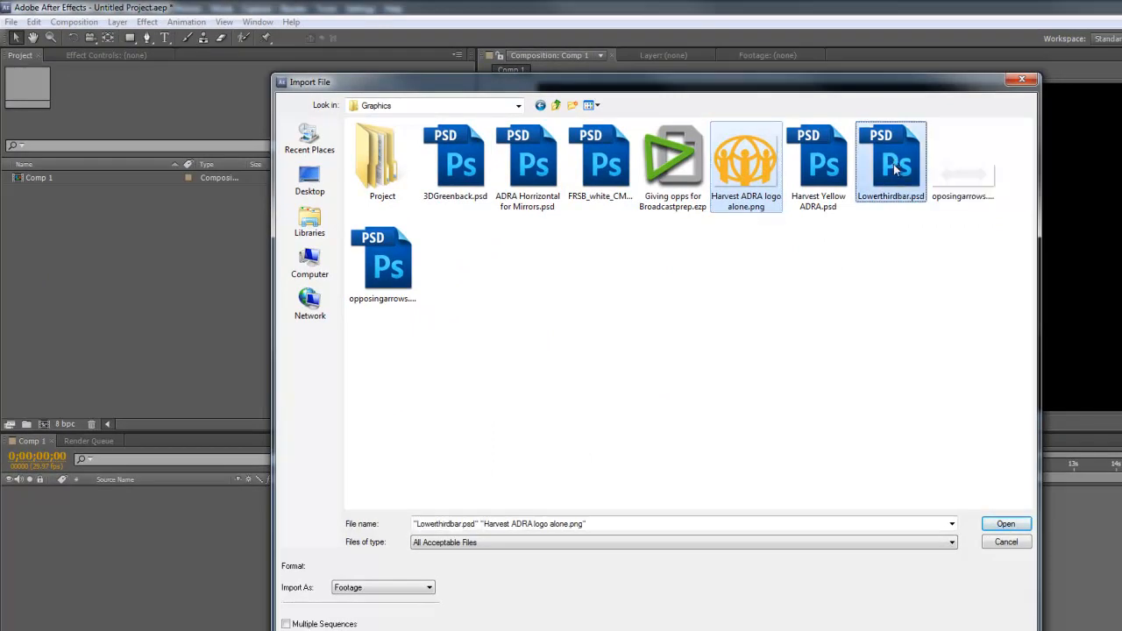
{"action": "left_click", "coordinate": [1007, 524]}
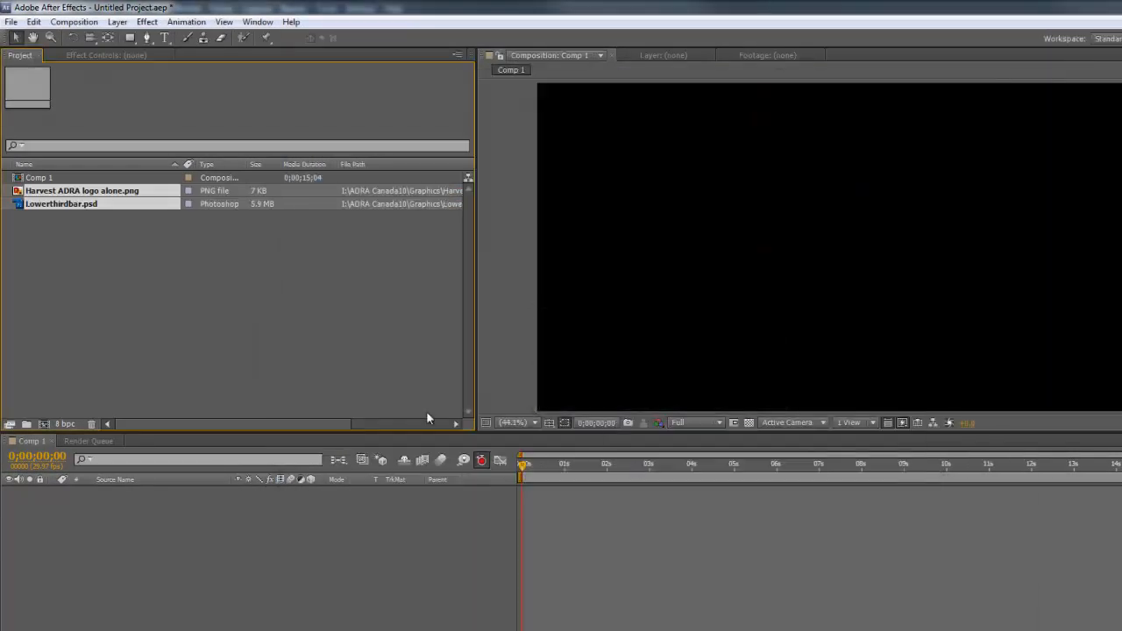
{"action": "left_click", "coordinate": [381, 348]}
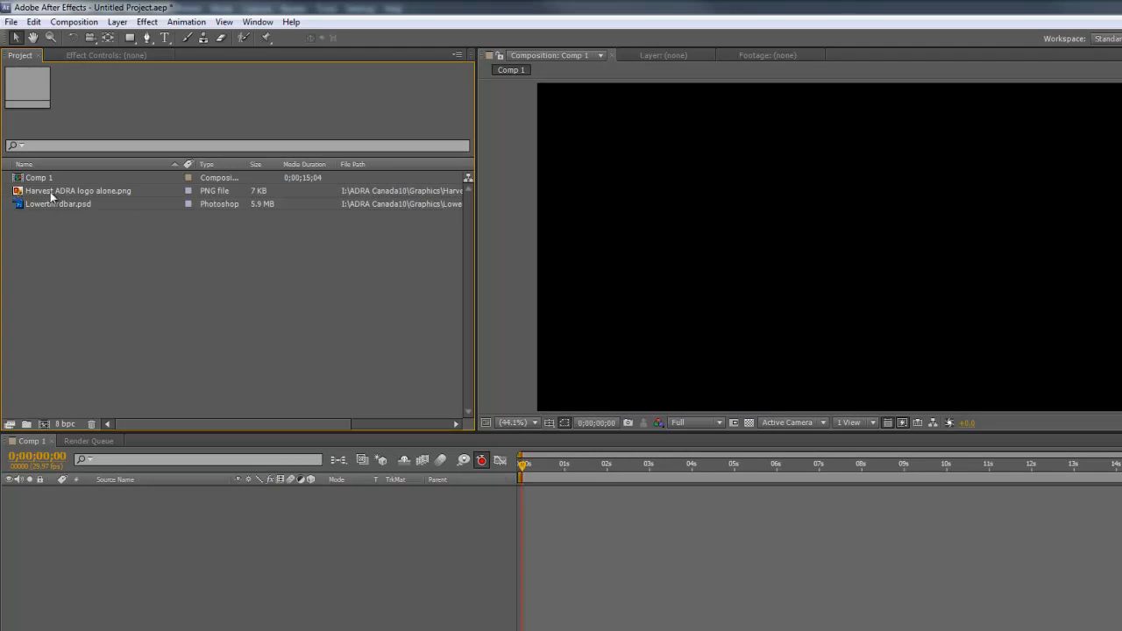
{"action": "left_click", "coordinate": [19, 205]}
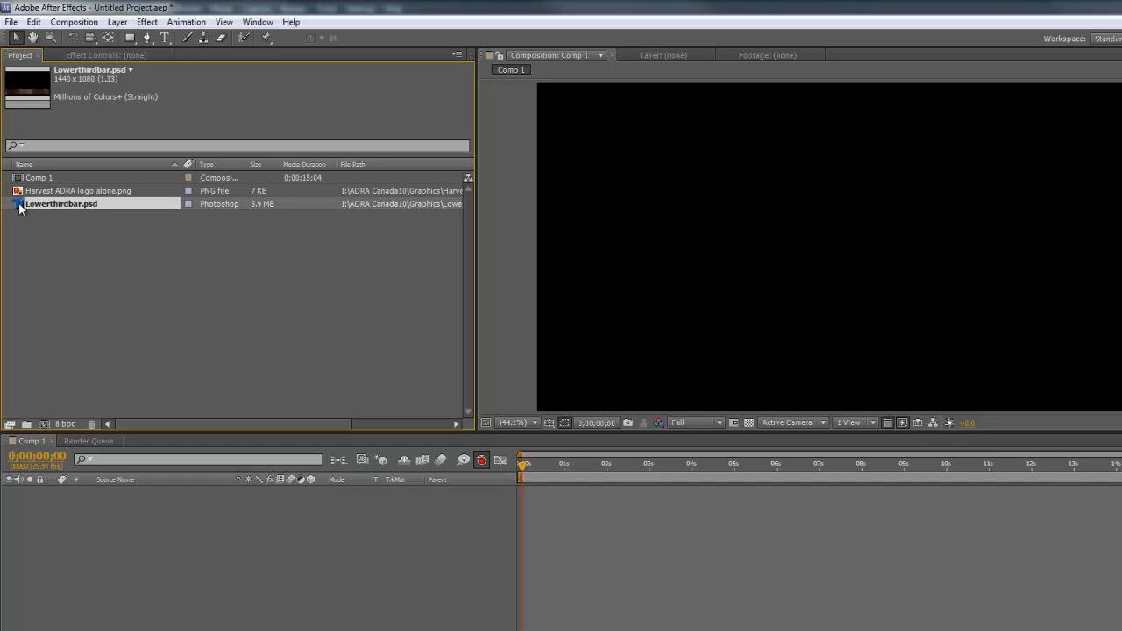
{"action": "left_click_drag", "start_coordinate": [19, 206], "coordinate": [830, 251]}
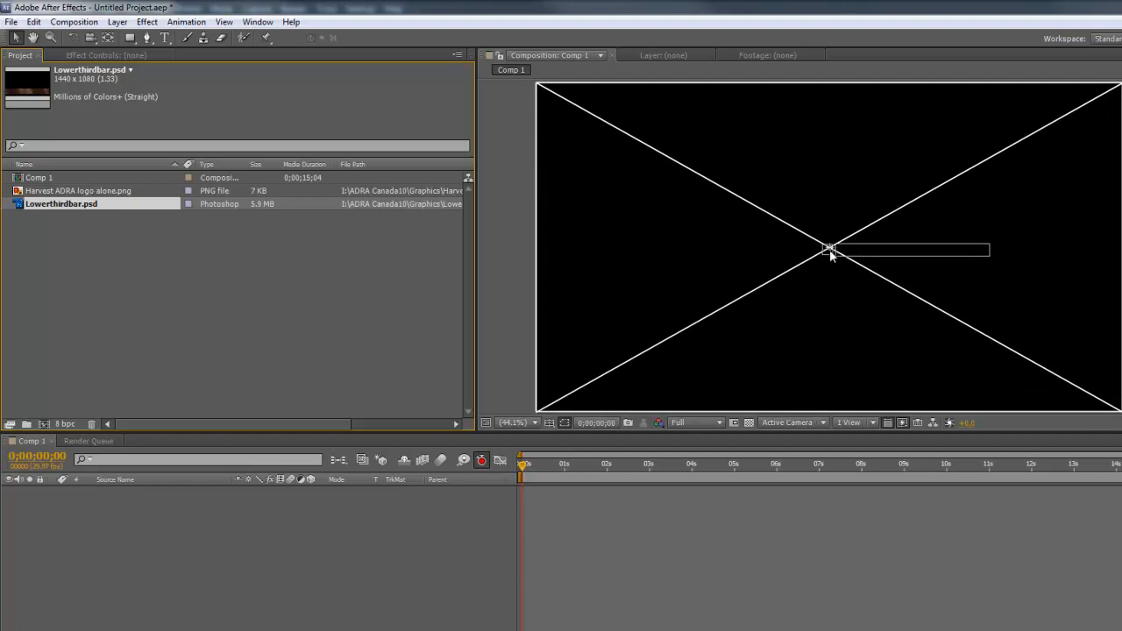
{"action": "left_click_drag", "start_coordinate": [829, 249], "coordinate": [829, 249]}
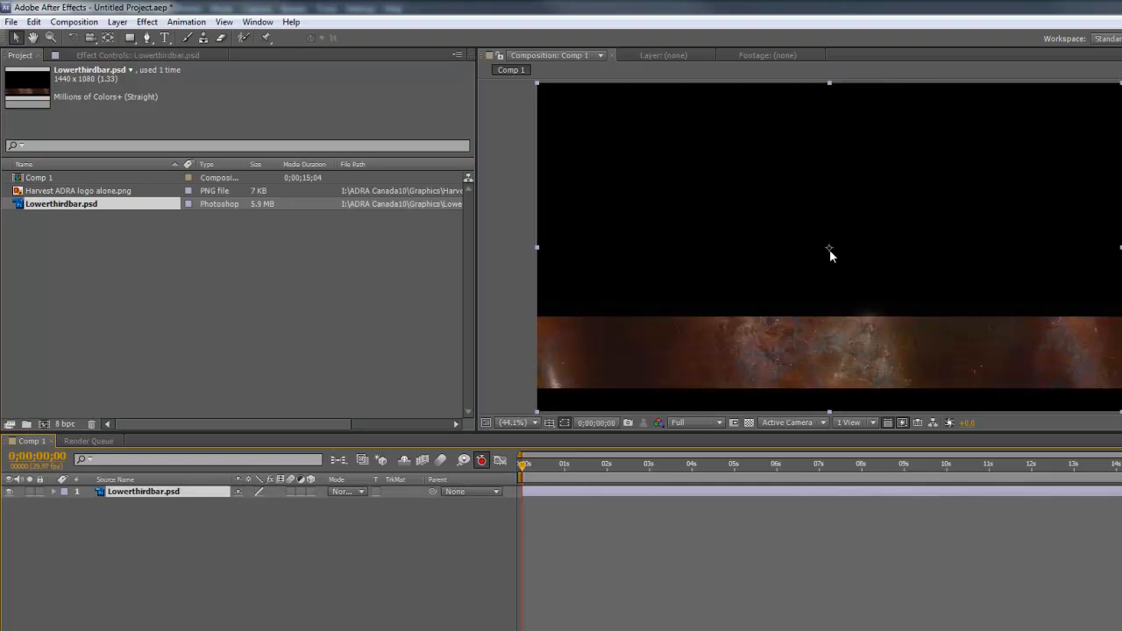
{"action": "key", "text": "ctrl+z"}
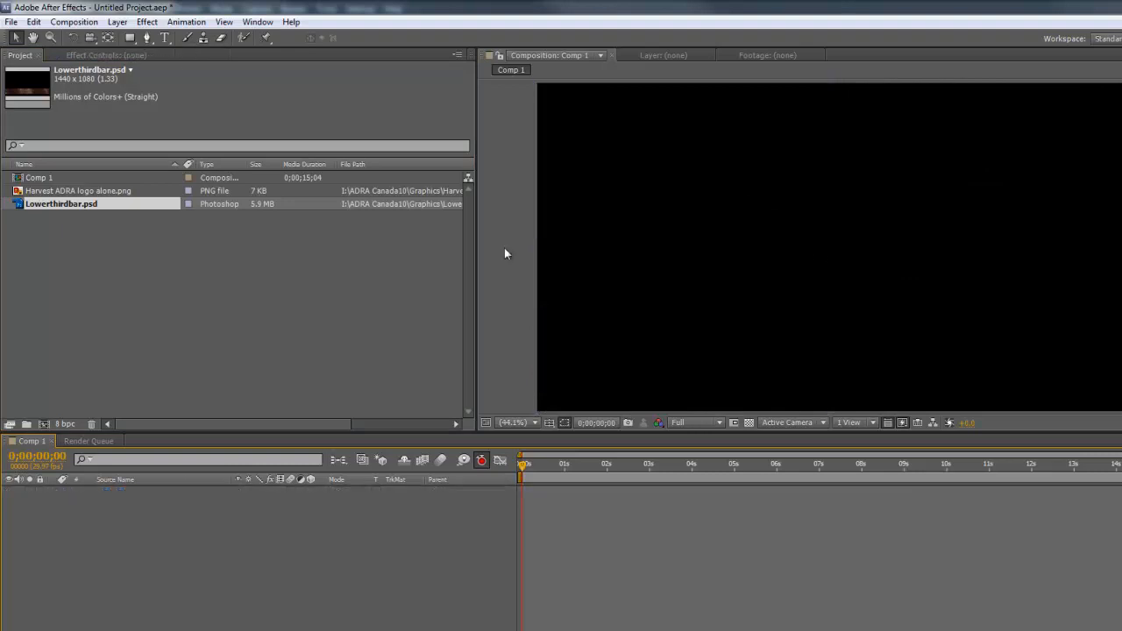
{"action": "left_click_drag", "start_coordinate": [26, 208], "coordinate": [105, 548]}
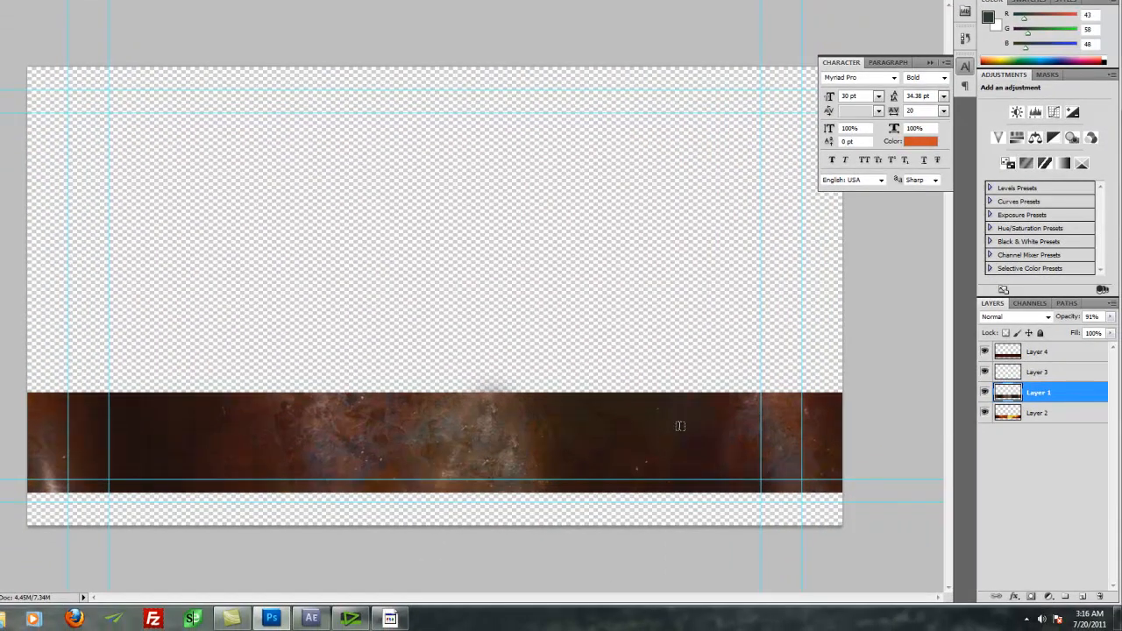
Step: Toggle Layer 1 and Layer 4 visibility in Photoshop to compare the bar textures
{"action": "left_click", "coordinate": [985, 395]}
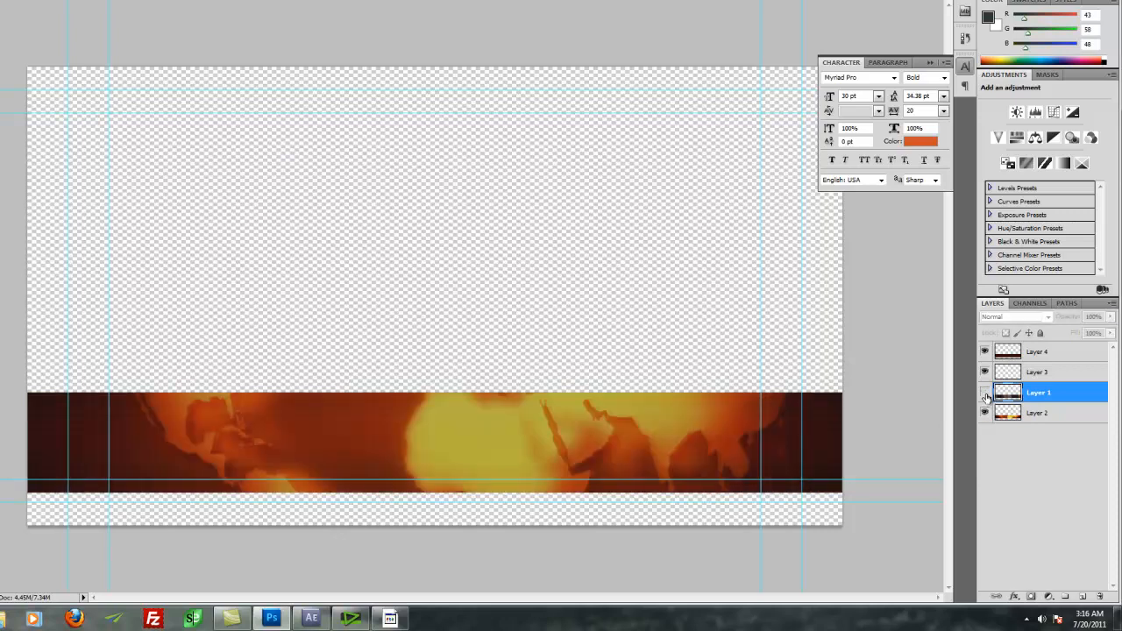
{"action": "left_click", "coordinate": [985, 393]}
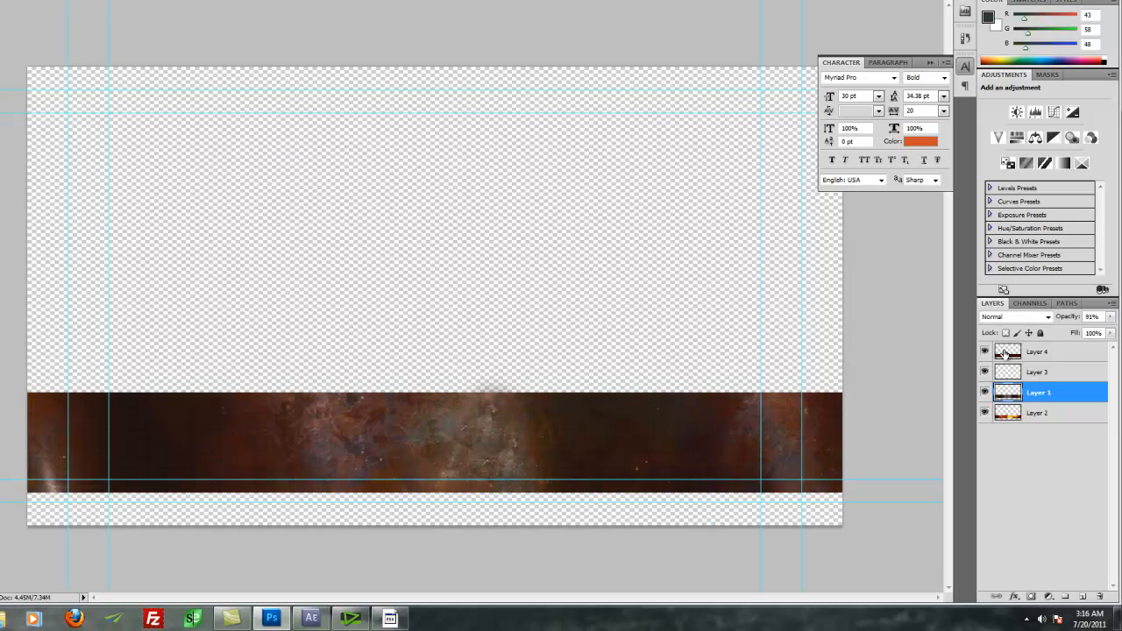
{"action": "left_click", "coordinate": [985, 352]}
{"action": "left_click", "coordinate": [985, 352]}
{"action": "left_click", "coordinate": [311, 619]}
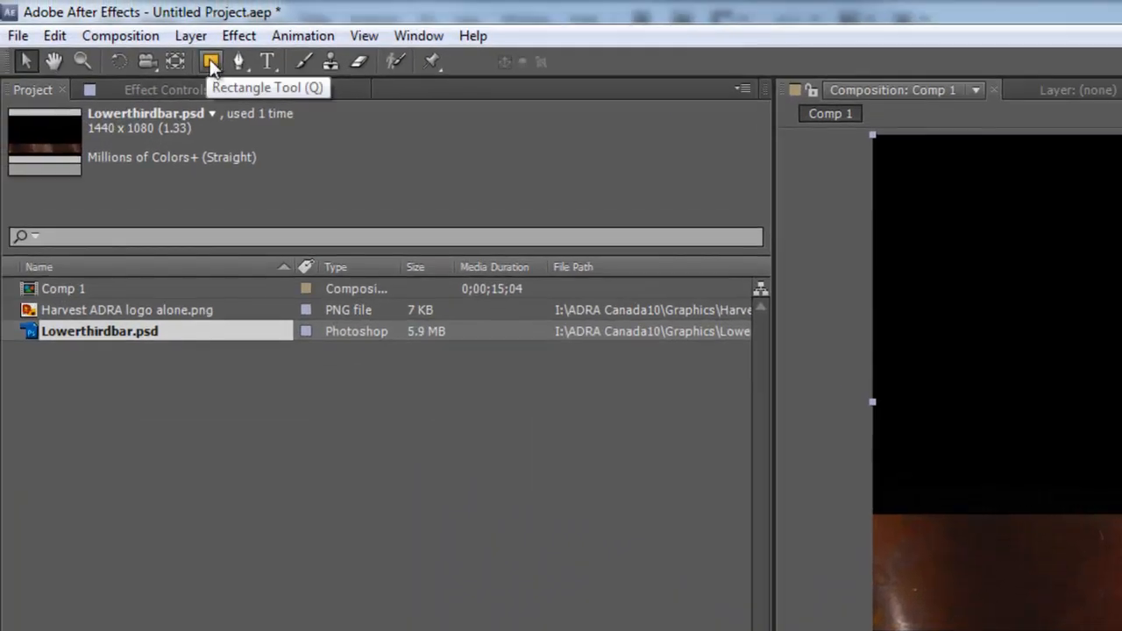
Step: Draw a rounded-rectangle mask over most of the textured bar with the Rounded Rectangle Tool
{"action": "left_click", "coordinate": [209, 59]}
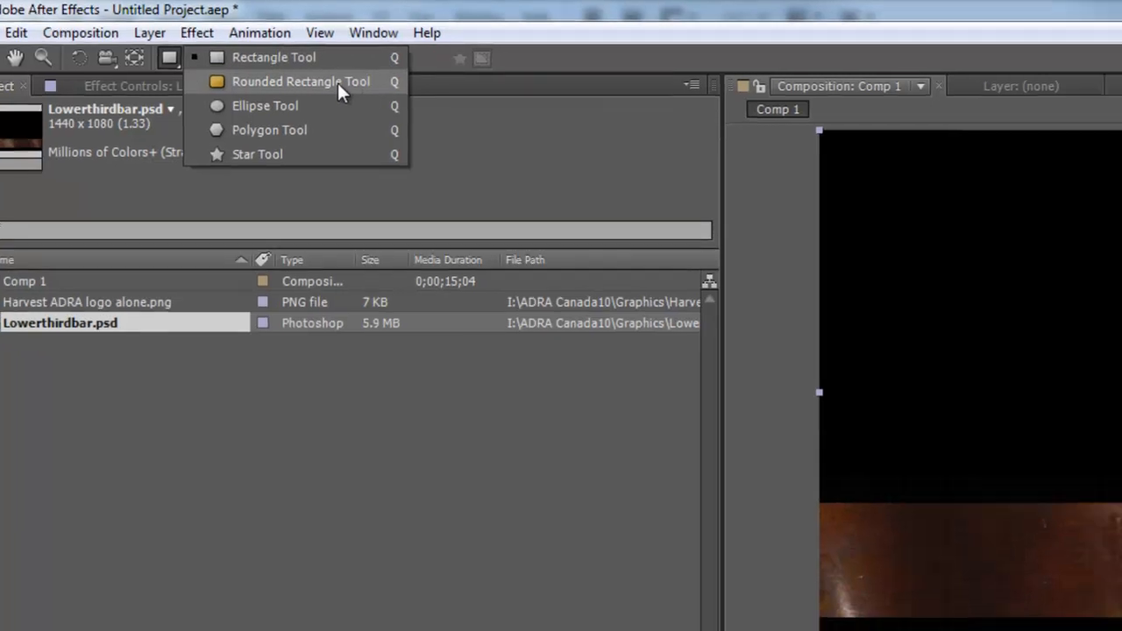
{"action": "left_click", "coordinate": [382, 87]}
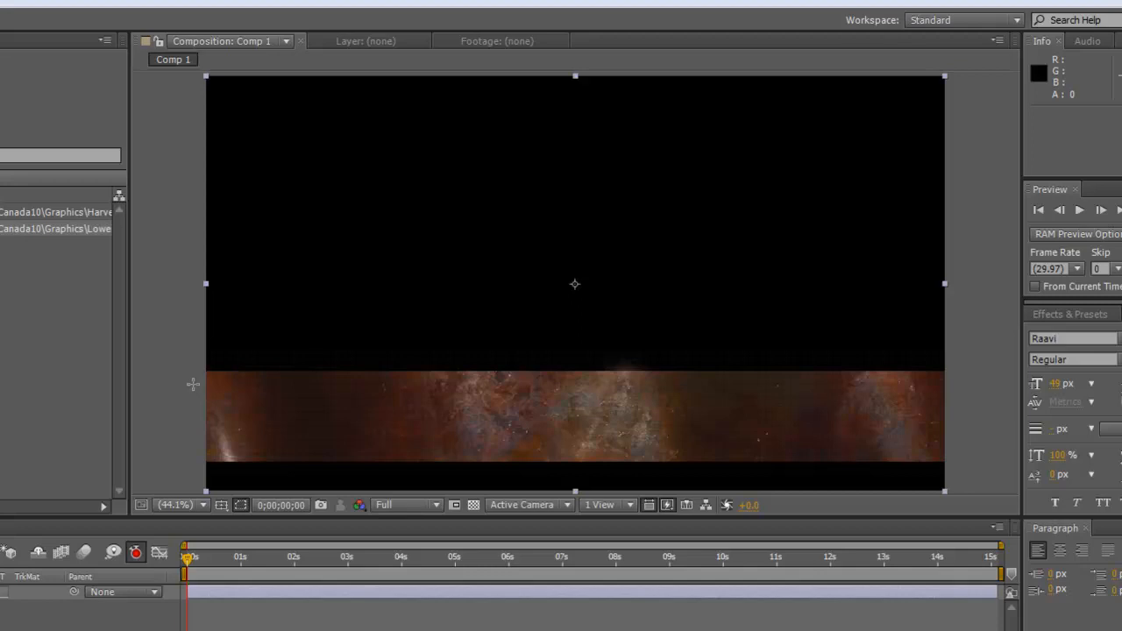
{"action": "left_click", "coordinate": [195, 382]}
{"action": "left_click_drag", "start_coordinate": [199, 383], "coordinate": [817, 452]}
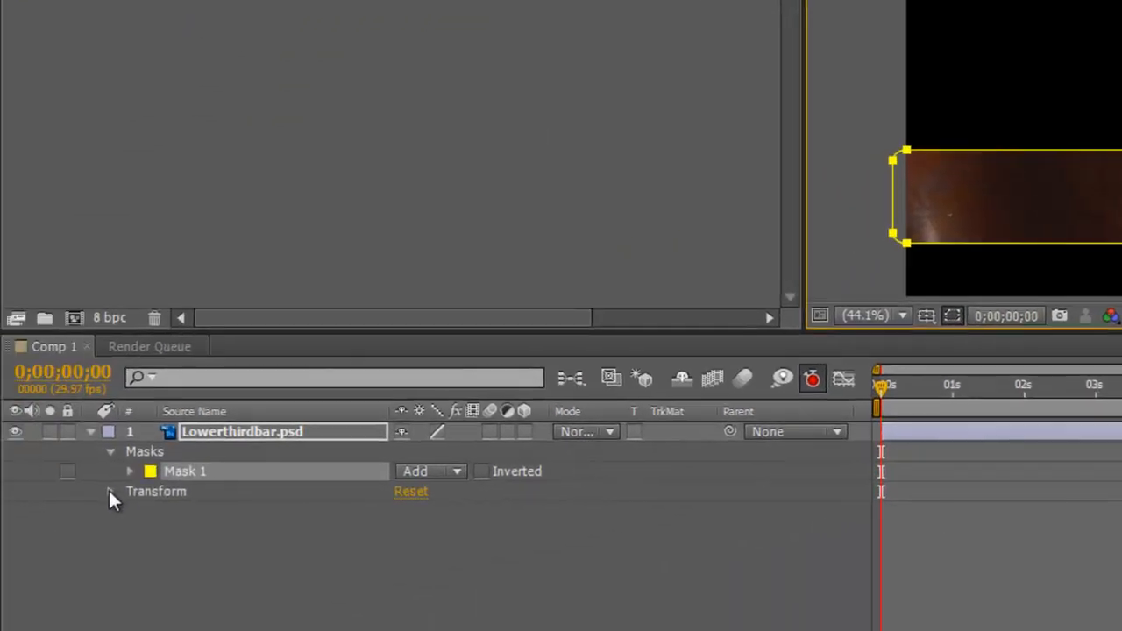
Step: At 0;00;01;00, add keyframes for the bar's Position, Anchor Point and Scale
{"action": "left_click", "coordinate": [109, 492]}
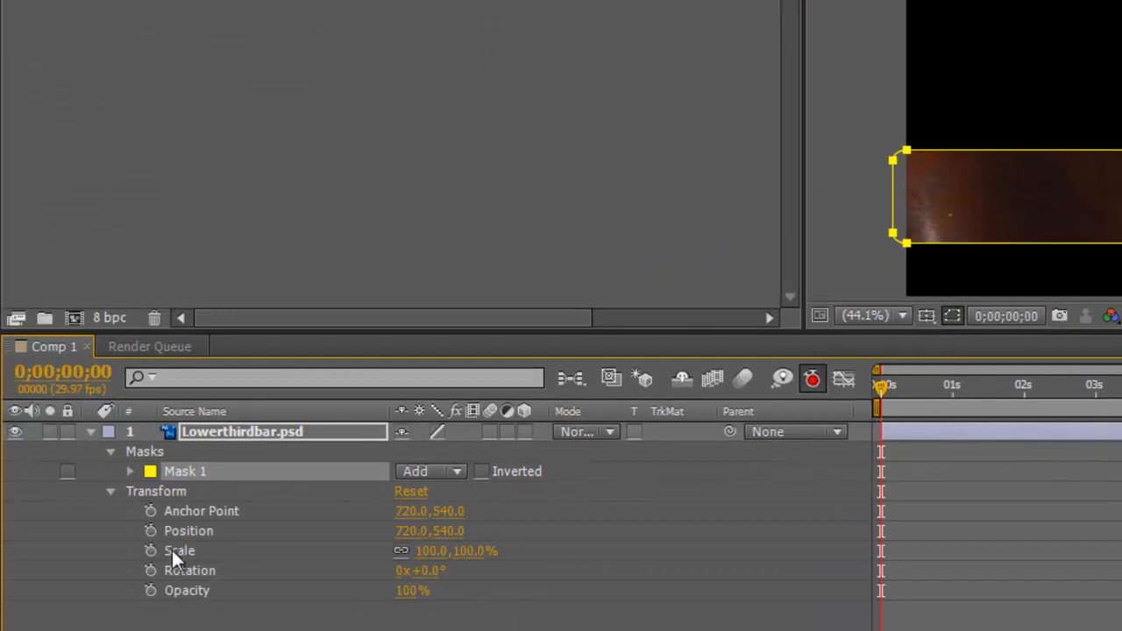
{"action": "left_click_drag", "start_coordinate": [883, 388], "coordinate": [955, 394]}
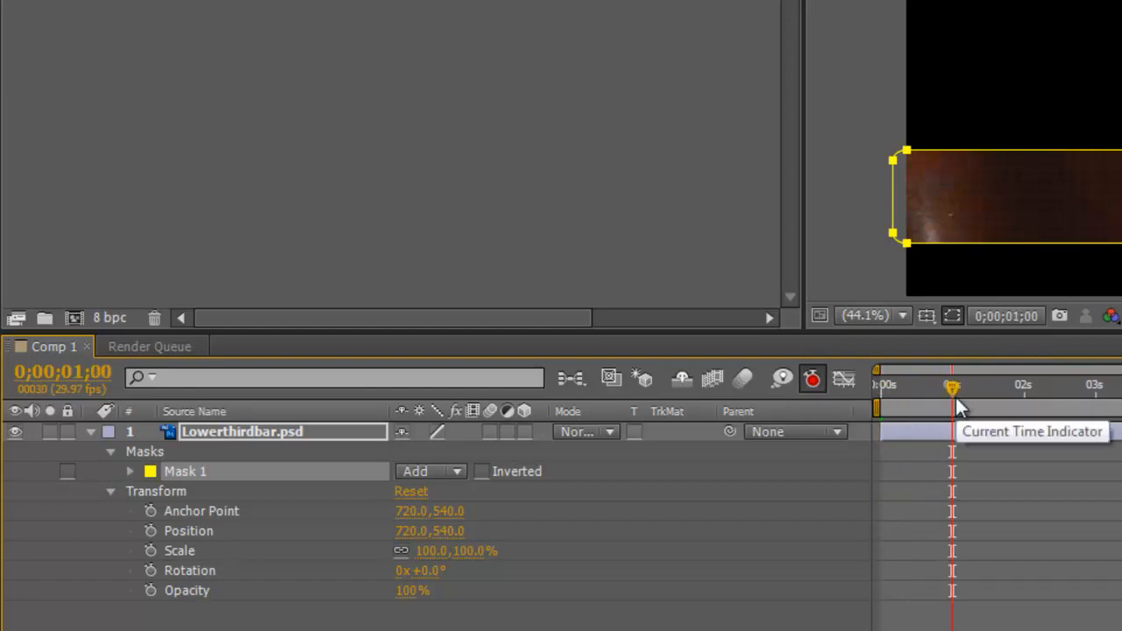
{"action": "left_click", "coordinate": [155, 529]}
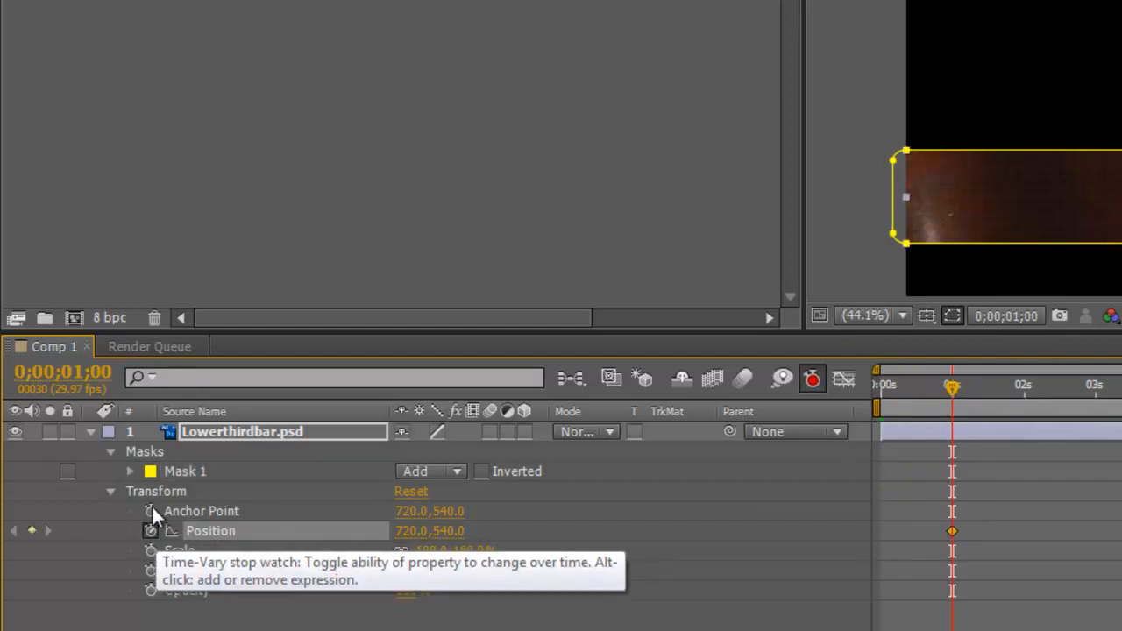
{"action": "left_click", "coordinate": [152, 509]}
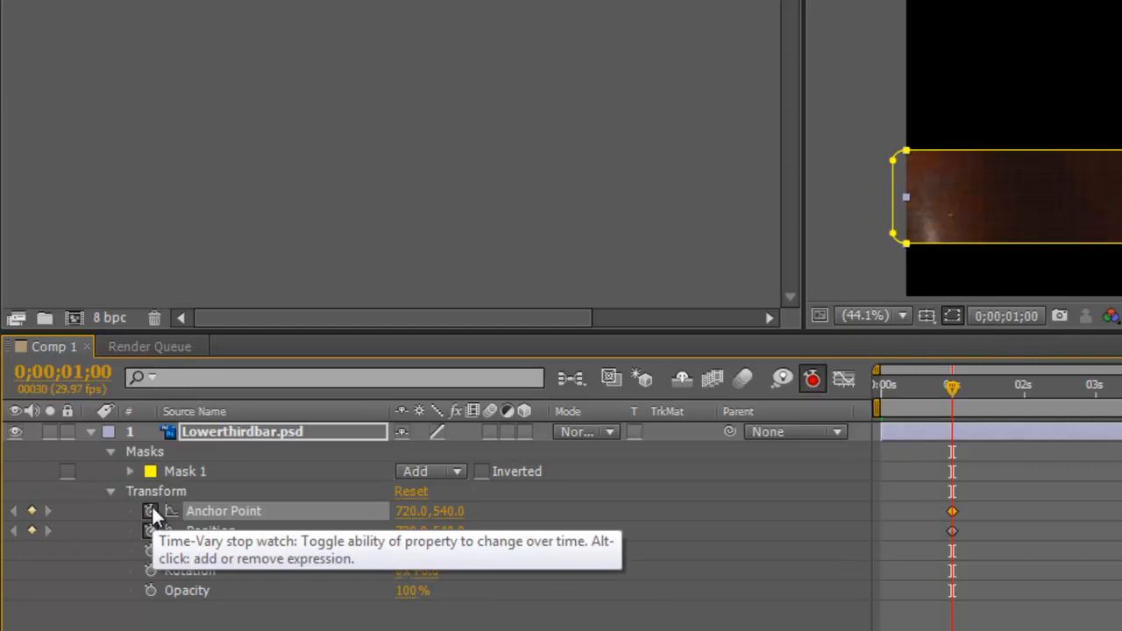
{"action": "left_click", "coordinate": [150, 550]}
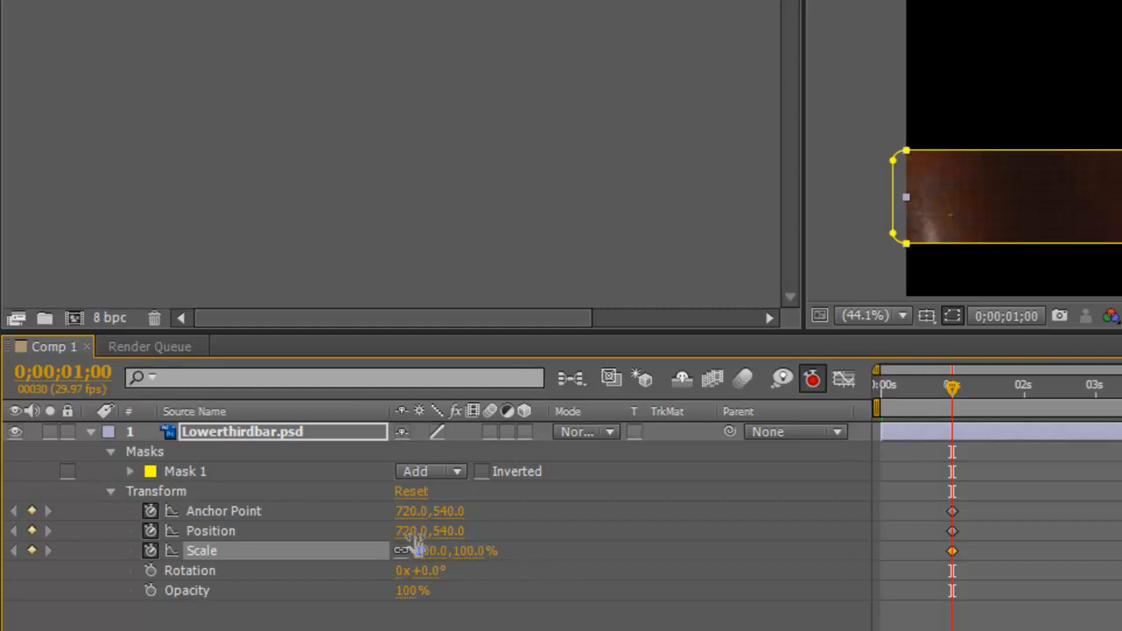
Step: Scrub the bar's Position X to -505 at one second, then move time to 0;00;02;15
{"action": "left_click_drag", "start_coordinate": [409, 532], "coordinate": [204, 533]}
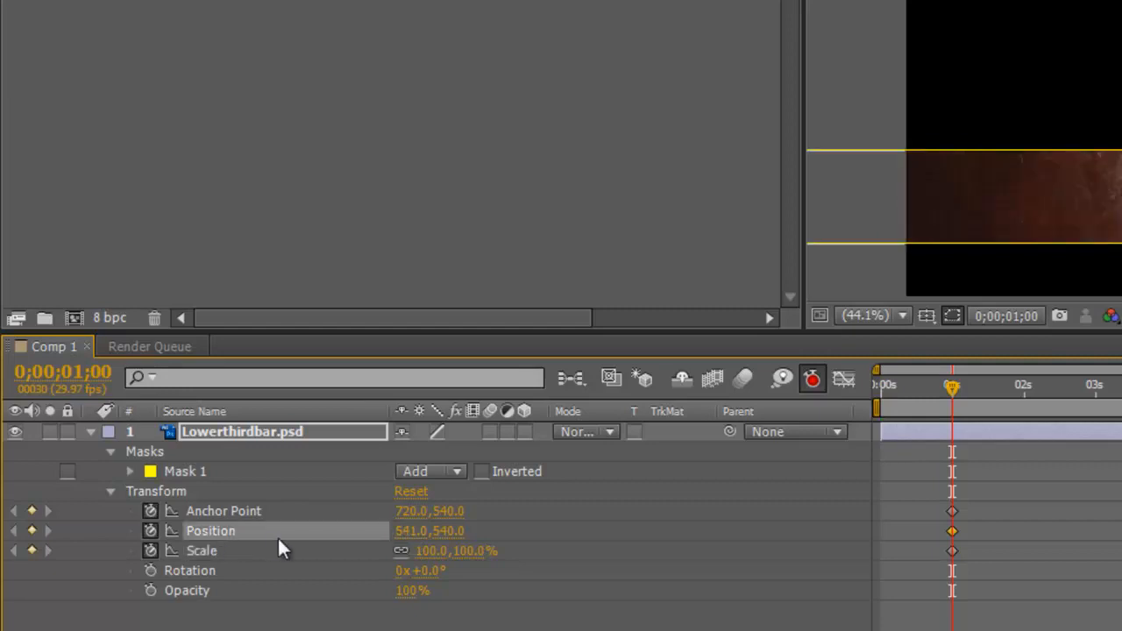
{"action": "left_click_drag", "start_coordinate": [416, 541], "coordinate": [198, 568]}
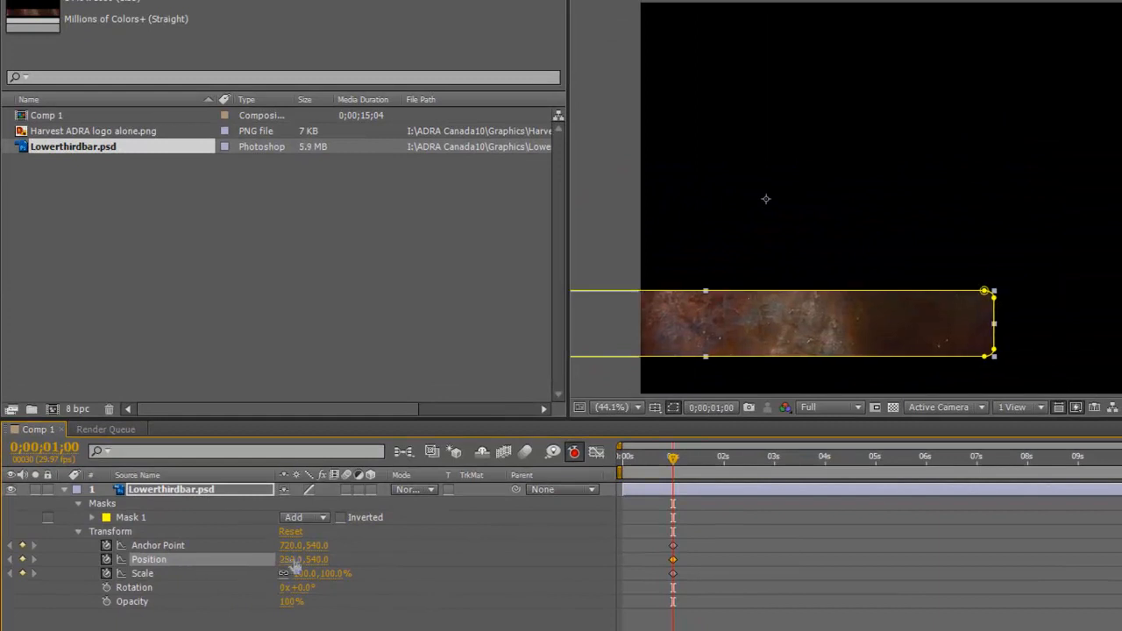
{"action": "left_click_drag", "start_coordinate": [294, 566], "coordinate": [233, 566]}
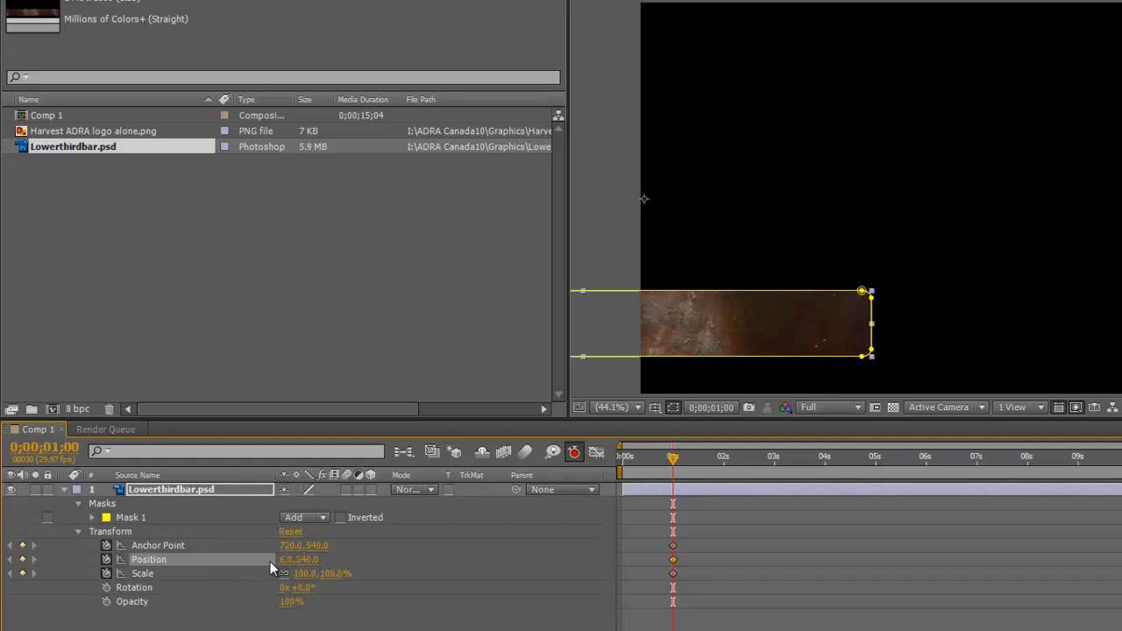
{"action": "left_click_drag", "start_coordinate": [313, 561], "coordinate": [289, 570]}
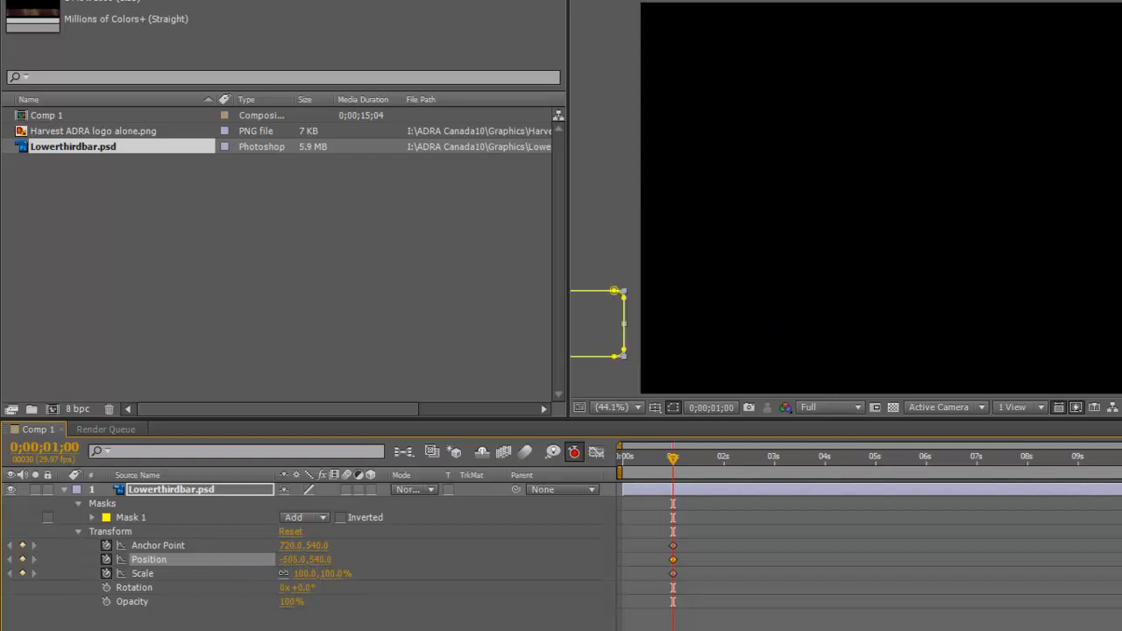
{"action": "left_click_drag", "start_coordinate": [676, 475], "coordinate": [749, 468]}
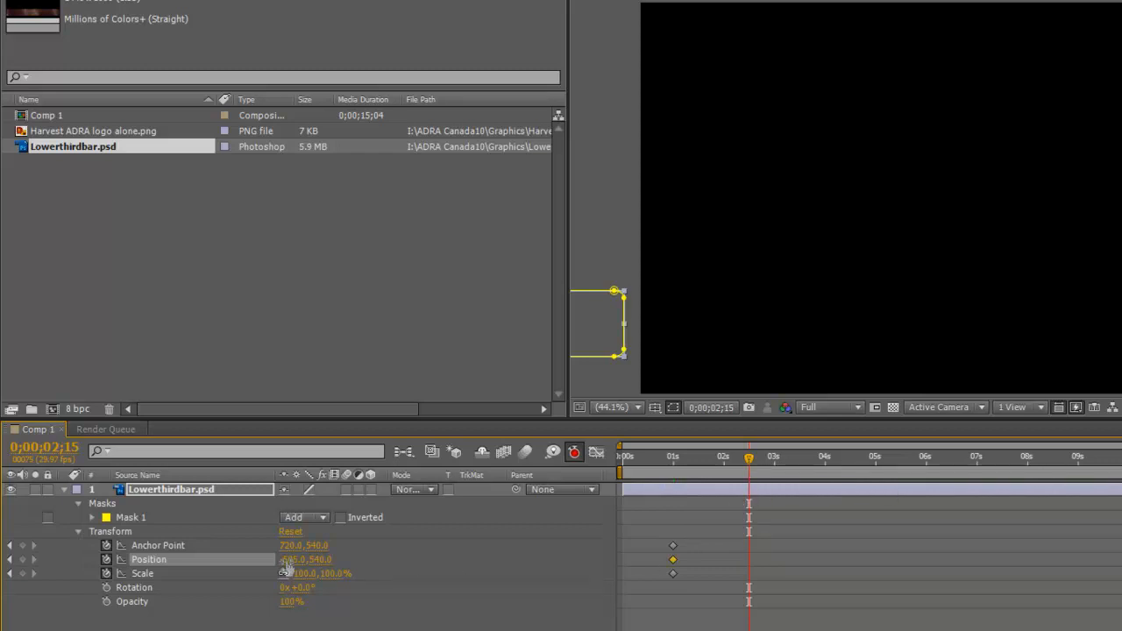
Step: Set the bar's Position to 666, 540 at 0;00;02;15 to create the end keyframe
{"action": "left_click_drag", "start_coordinate": [287, 561], "coordinate": [415, 561]}
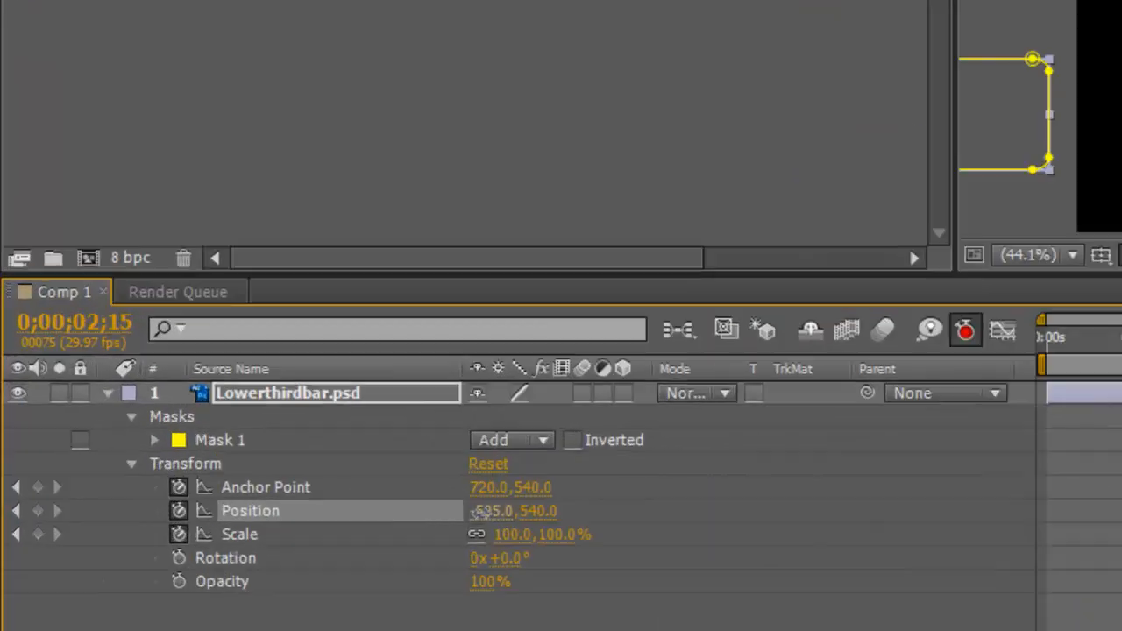
{"action": "left_click_drag", "start_coordinate": [929, 408], "coordinate": [1078, 408]}
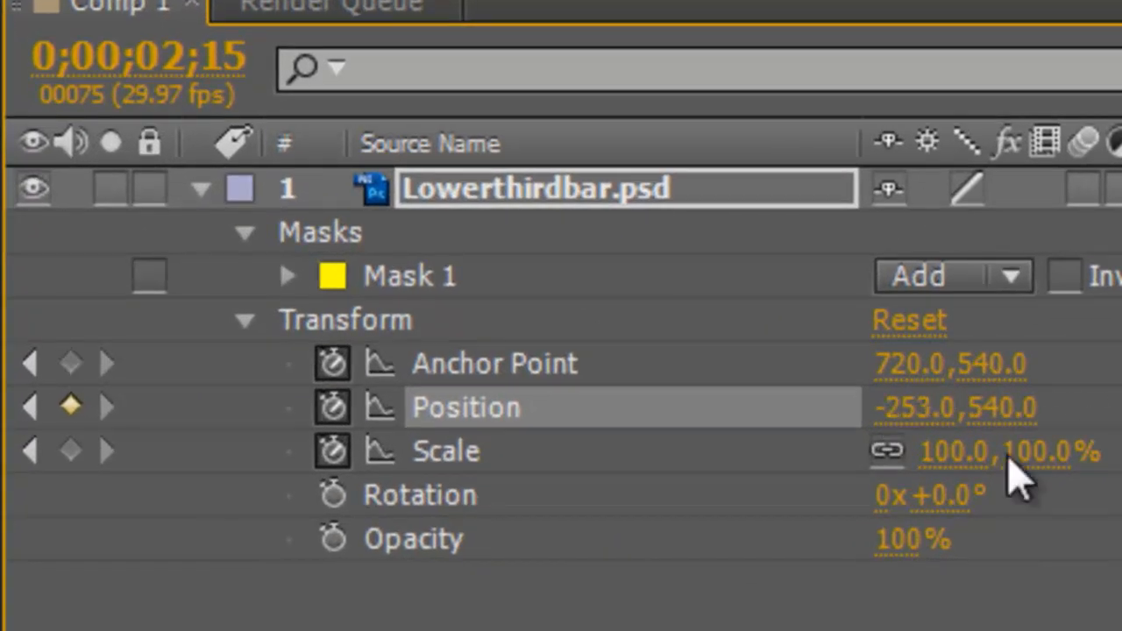
{"action": "left_click_drag", "start_coordinate": [896, 408], "coordinate": [1119, 403]}
{"action": "left_click_drag", "start_coordinate": [971, 433], "coordinate": [1121, 433]}
{"action": "left_click_drag", "start_coordinate": [781, 438], "coordinate": [1119, 439]}
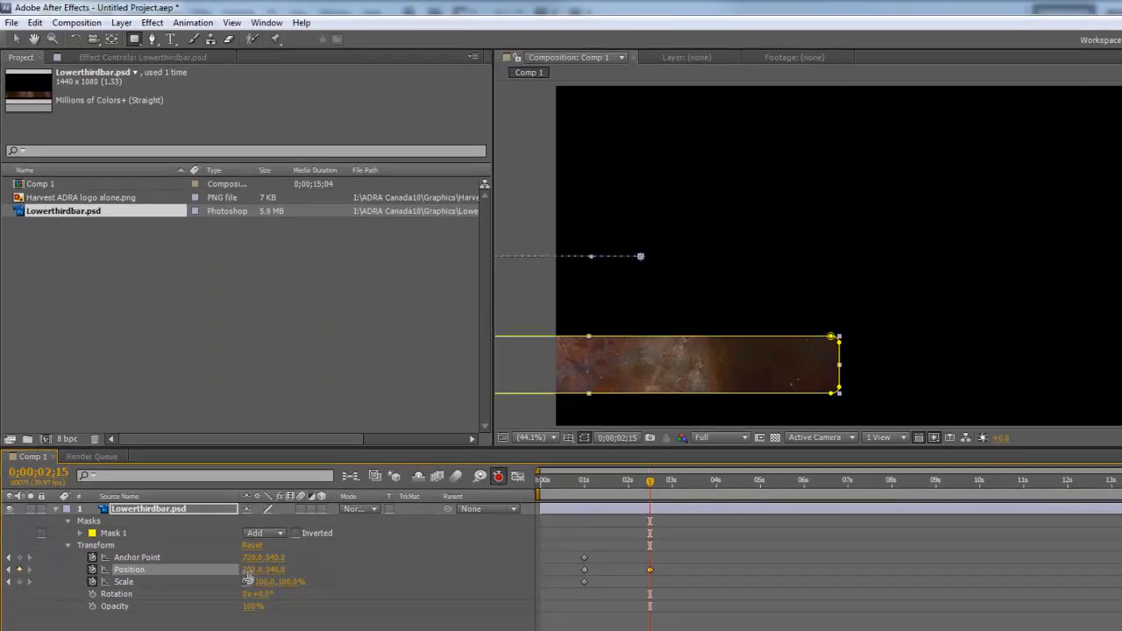
{"action": "left_click_drag", "start_coordinate": [248, 579], "coordinate": [351, 566]}
{"action": "left_click_drag", "start_coordinate": [246, 573], "coordinate": [334, 568]}
{"action": "left_click_drag", "start_coordinate": [249, 579], "coordinate": [277, 573]}
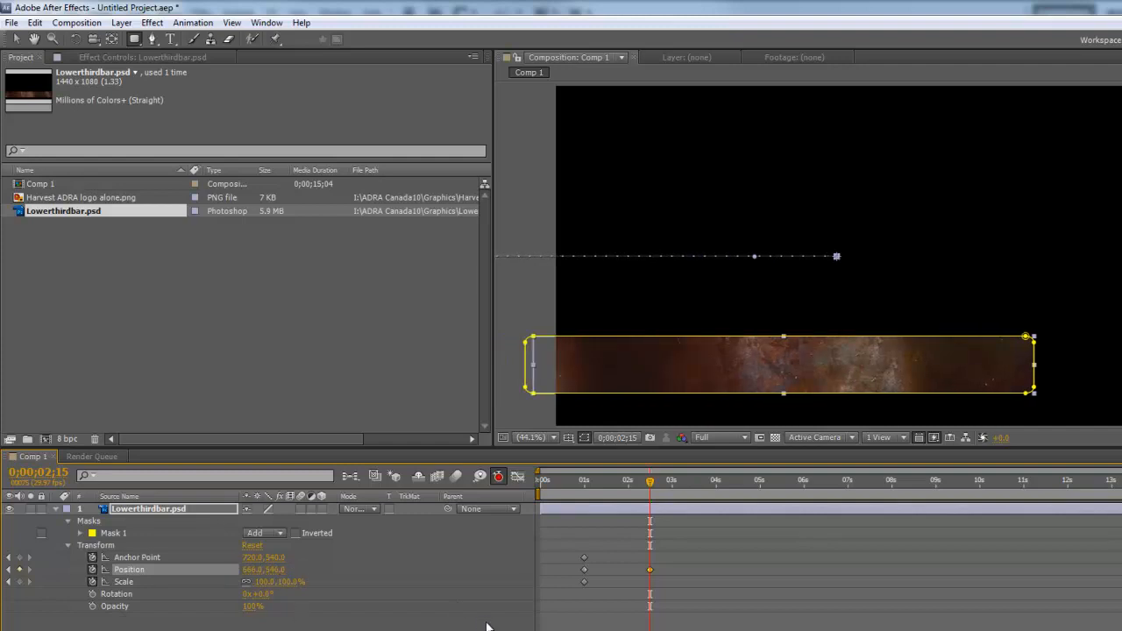
Step: Preview the bar sliding in from the left
{"action": "left_click_drag", "start_coordinate": [650, 484], "coordinate": [571, 514]}
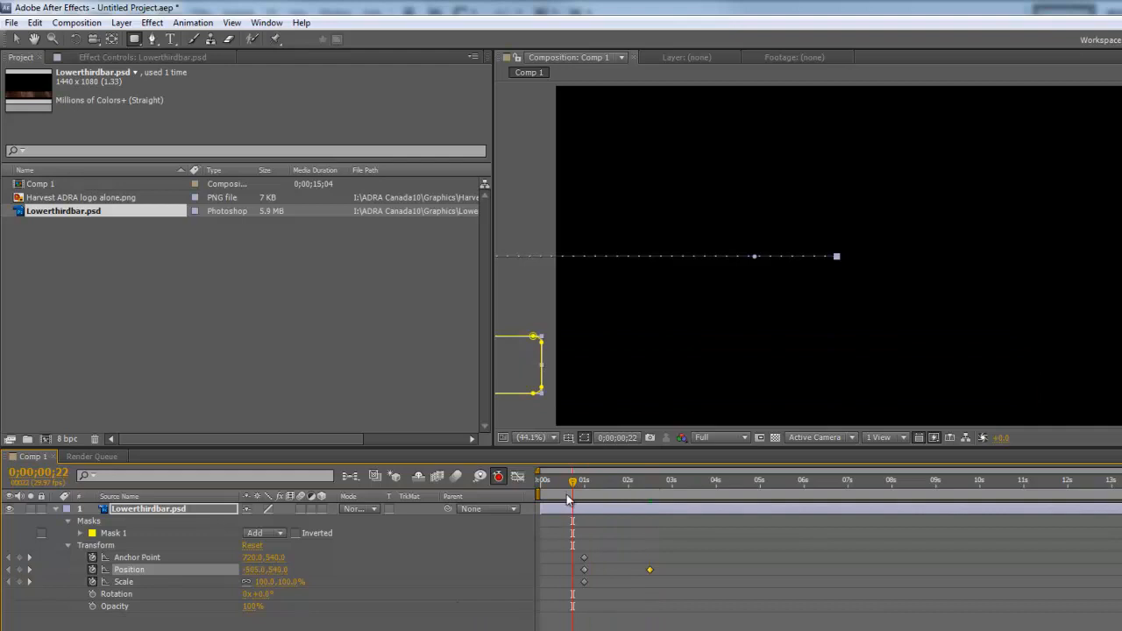
{"action": "left_click_drag", "start_coordinate": [575, 486], "coordinate": [579, 491]}
{"action": "key", "text": "space"}
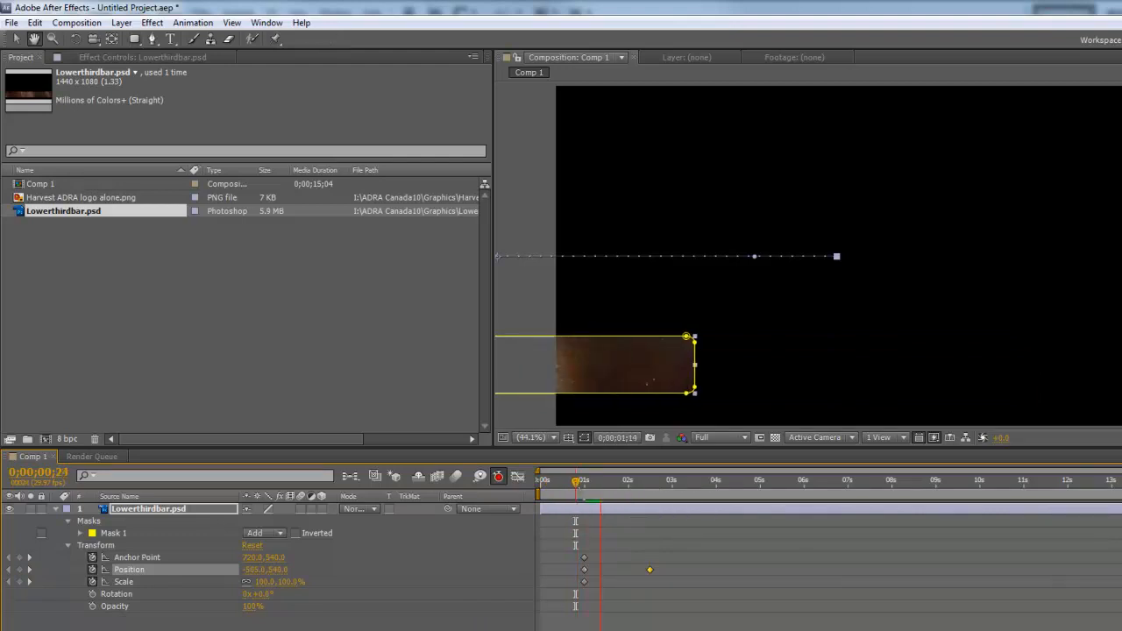
{"action": "left_click_drag", "start_coordinate": [792, 482], "coordinate": [641, 528]}
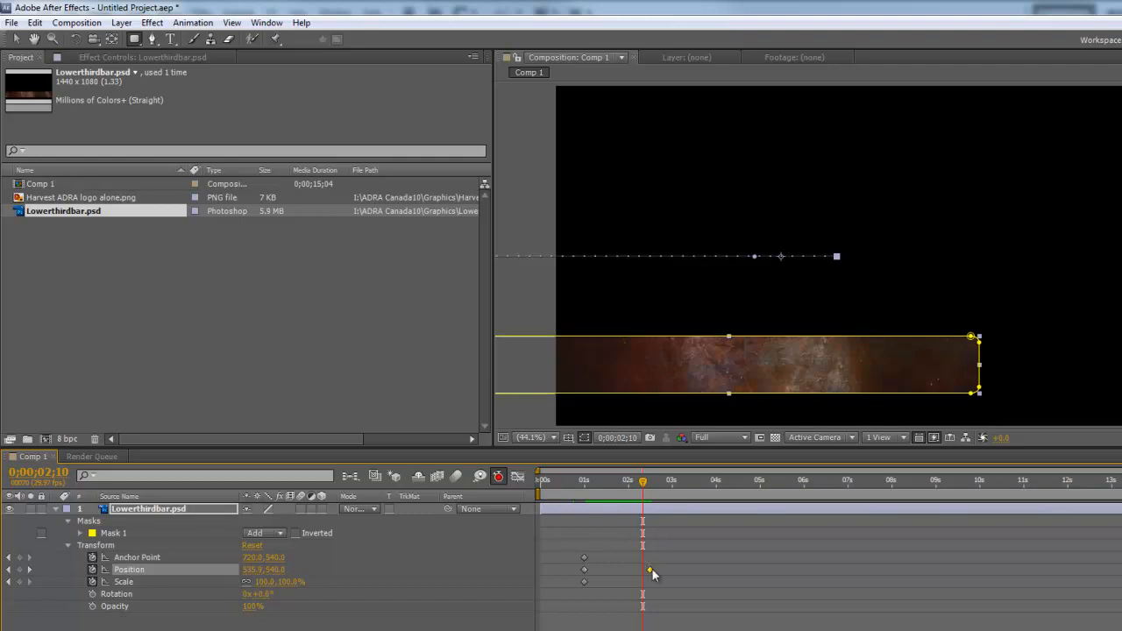
{"action": "mouse_move", "coordinate": [652, 569]}
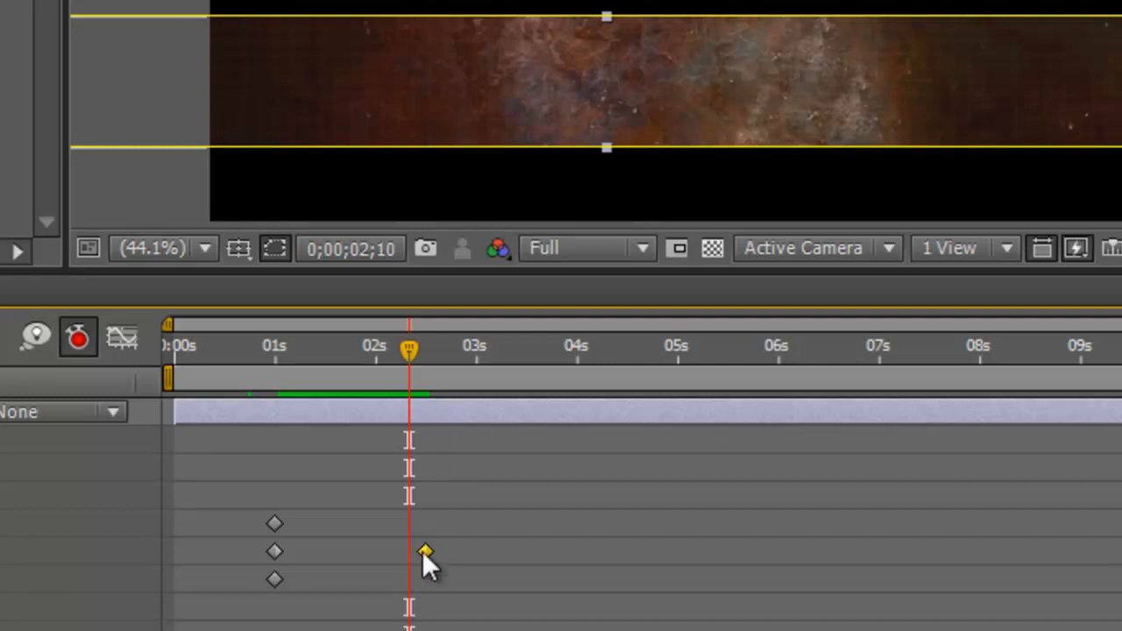
Step: Apply Easy Ease In to the 0;00;02;15 Position keyframe
{"action": "right_click", "coordinate": [424, 553]}
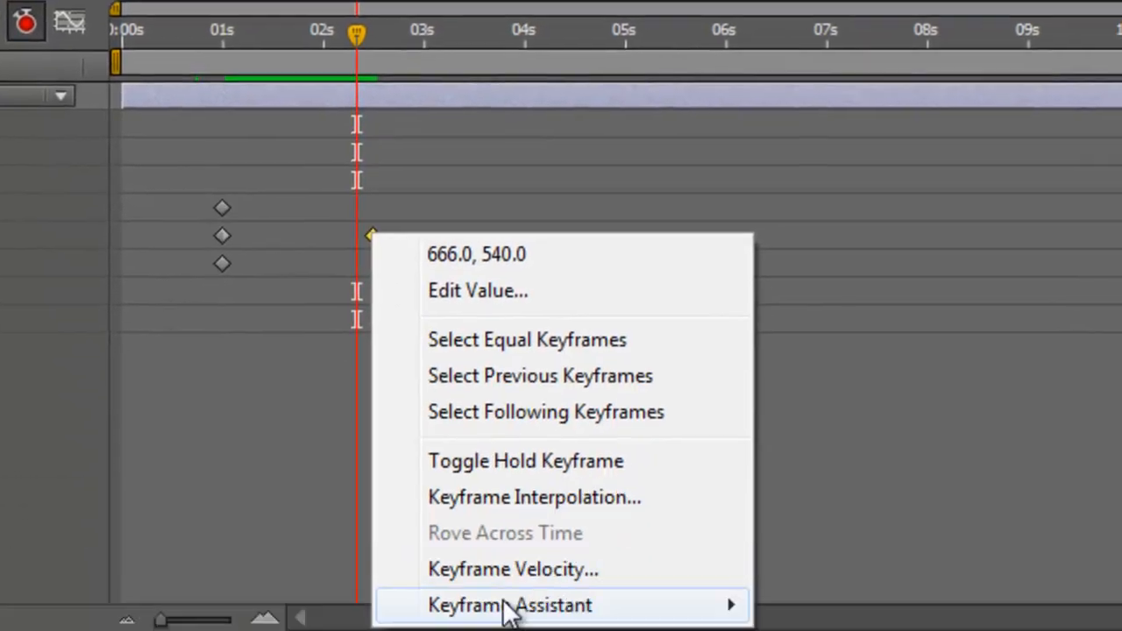
{"action": "mouse_move", "coordinate": [565, 630]}
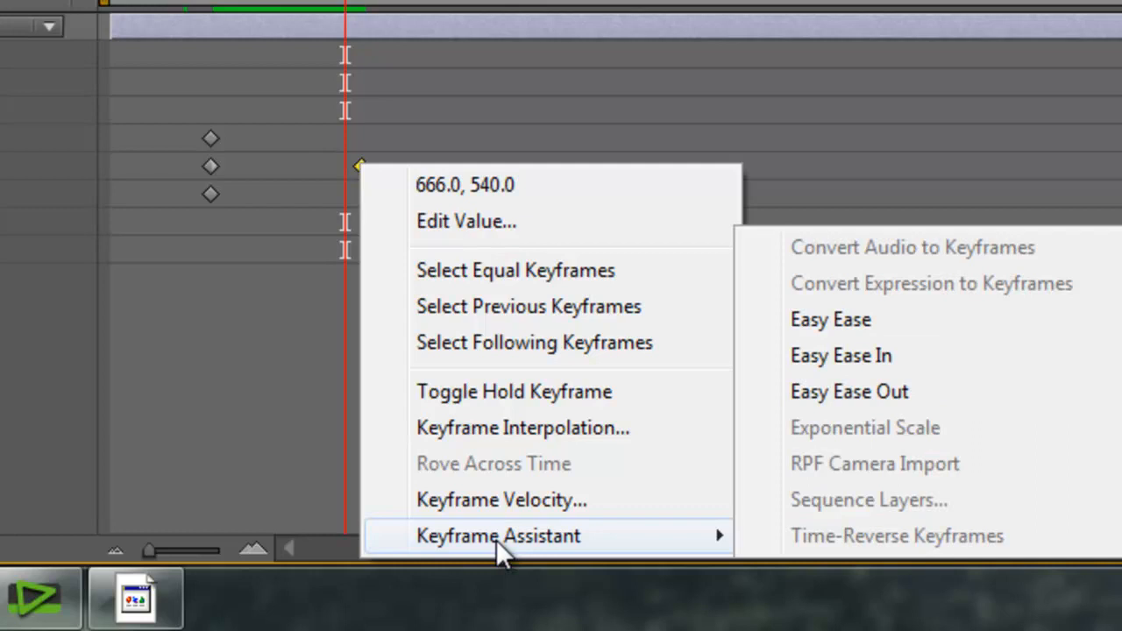
{"action": "left_click", "coordinate": [842, 359]}
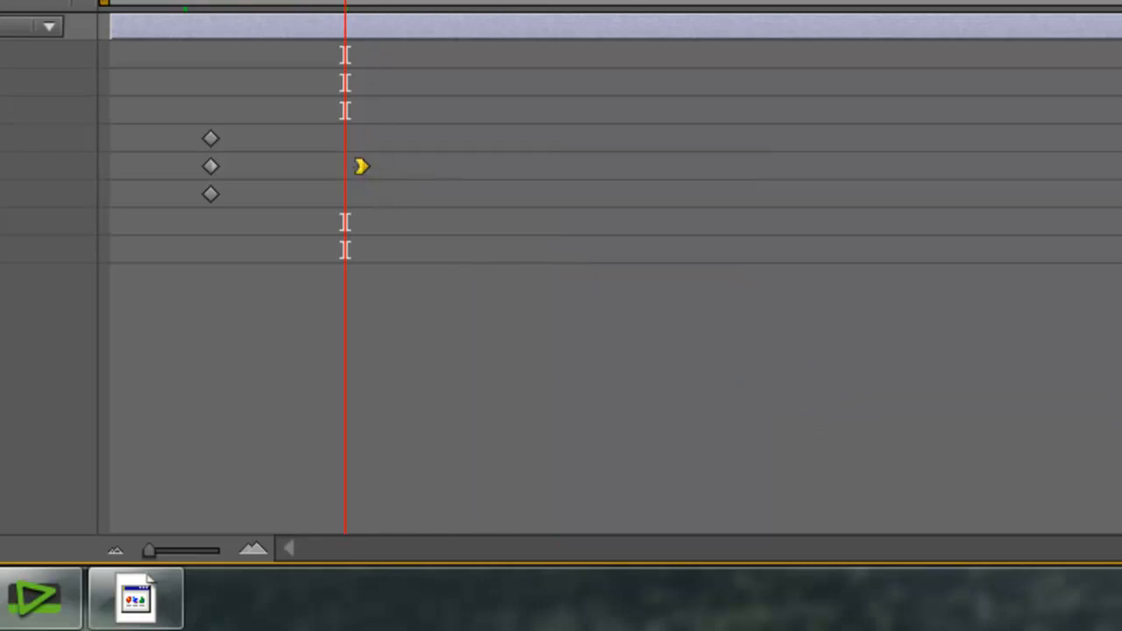
Step: Preview the eased slide-in and leave time at the end of the slide
{"action": "left_click_drag", "start_coordinate": [345, 3], "coordinate": [204, 10]}
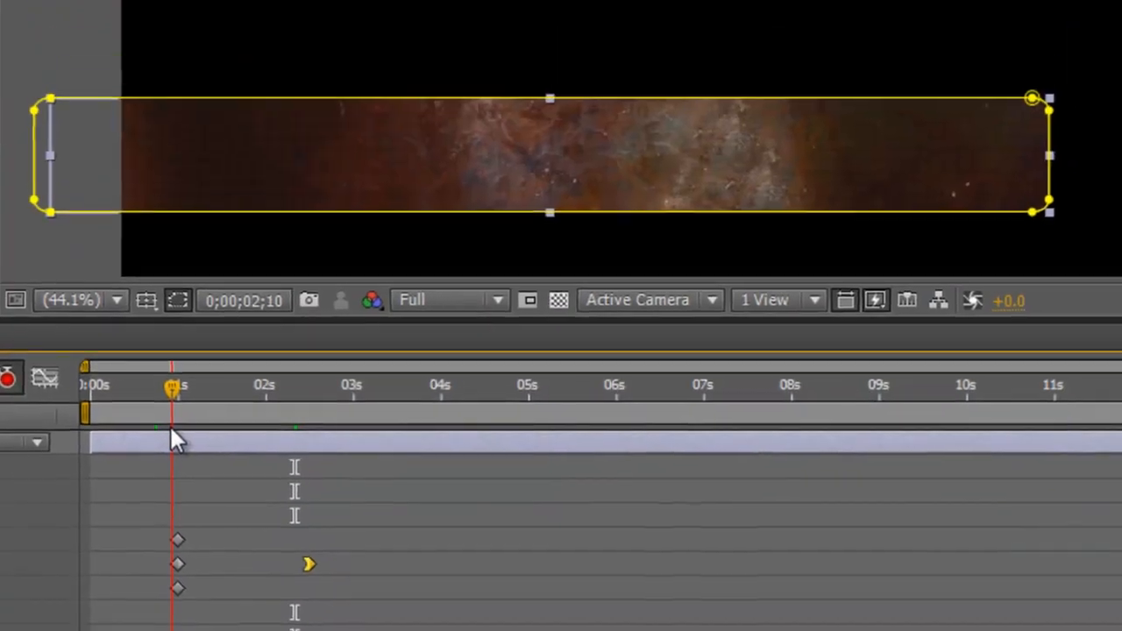
{"action": "left_click_drag", "start_coordinate": [171, 426], "coordinate": [170, 431]}
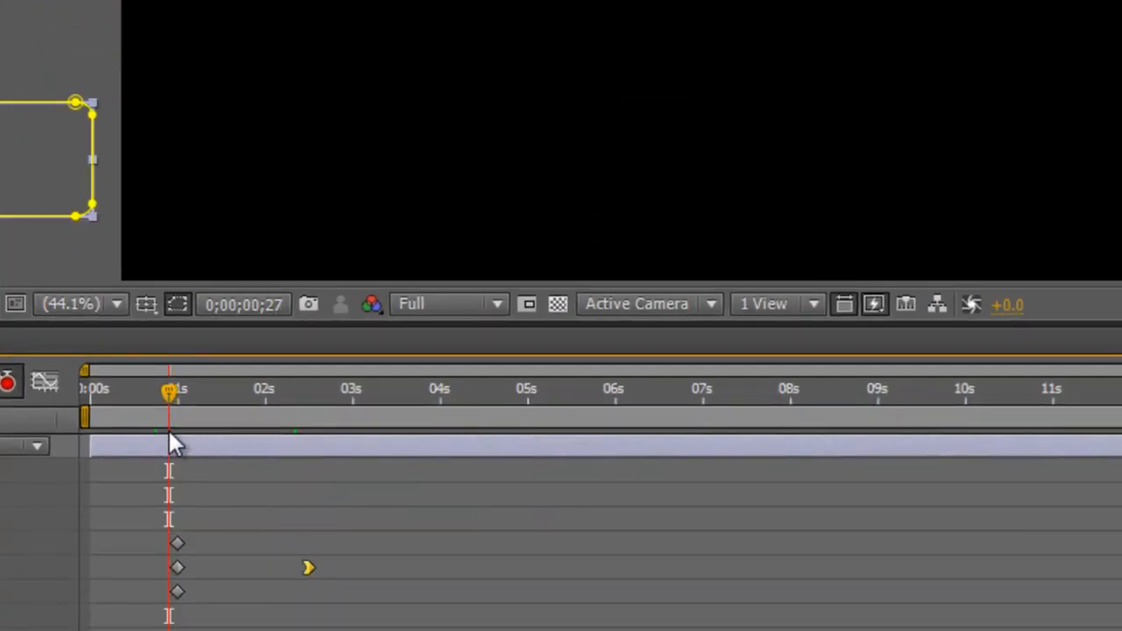
{"action": "key", "text": "space"}
{"action": "left_click", "coordinate": [255, 451]}
{"action": "key", "text": "space"}
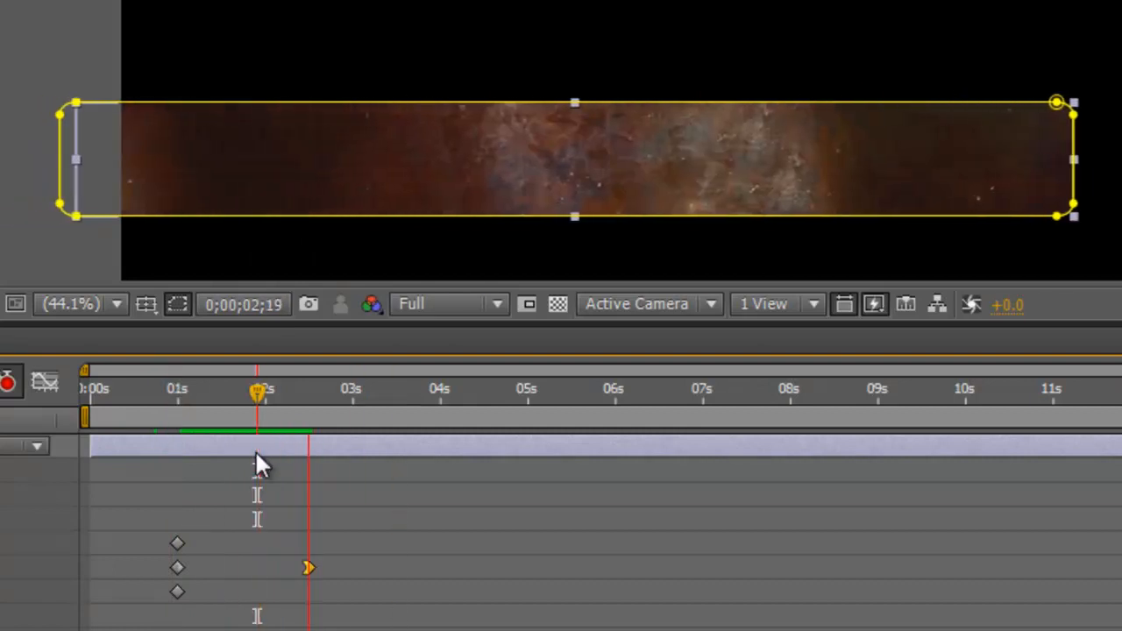
{"action": "key", "text": "space"}
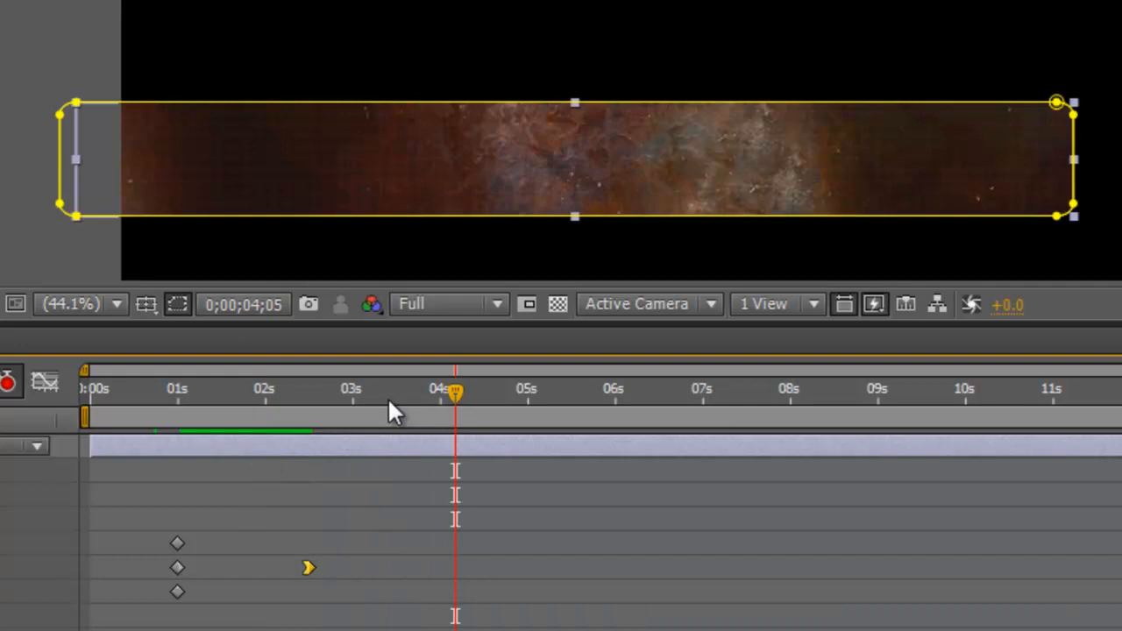
{"action": "left_click", "coordinate": [271, 394]}
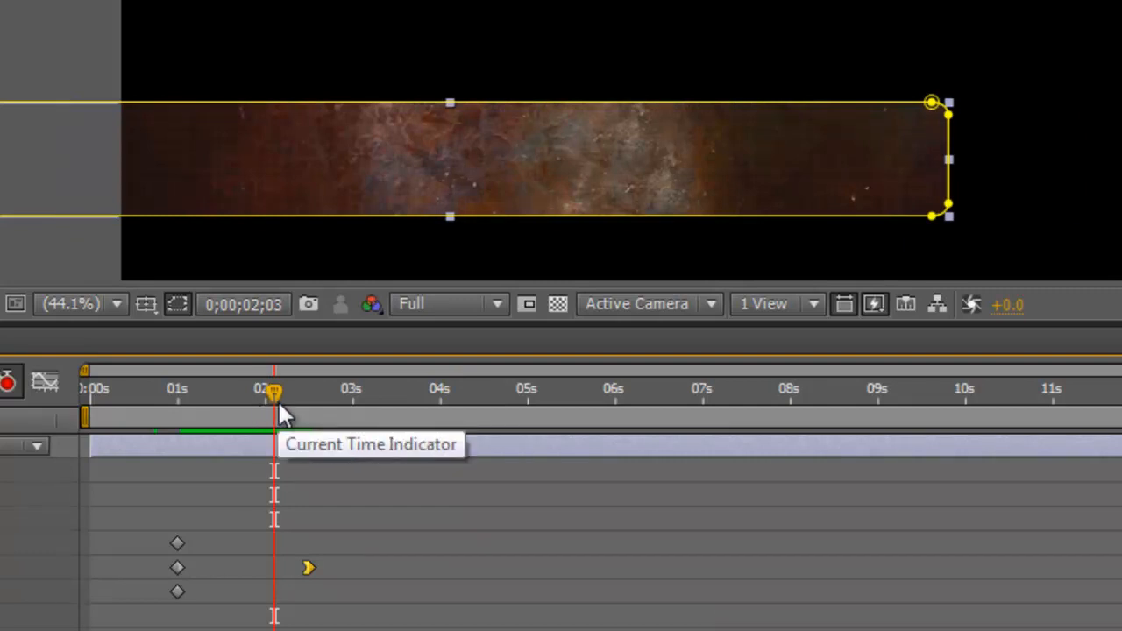
{"action": "left_click_drag", "start_coordinate": [276, 390], "coordinate": [310, 409]}
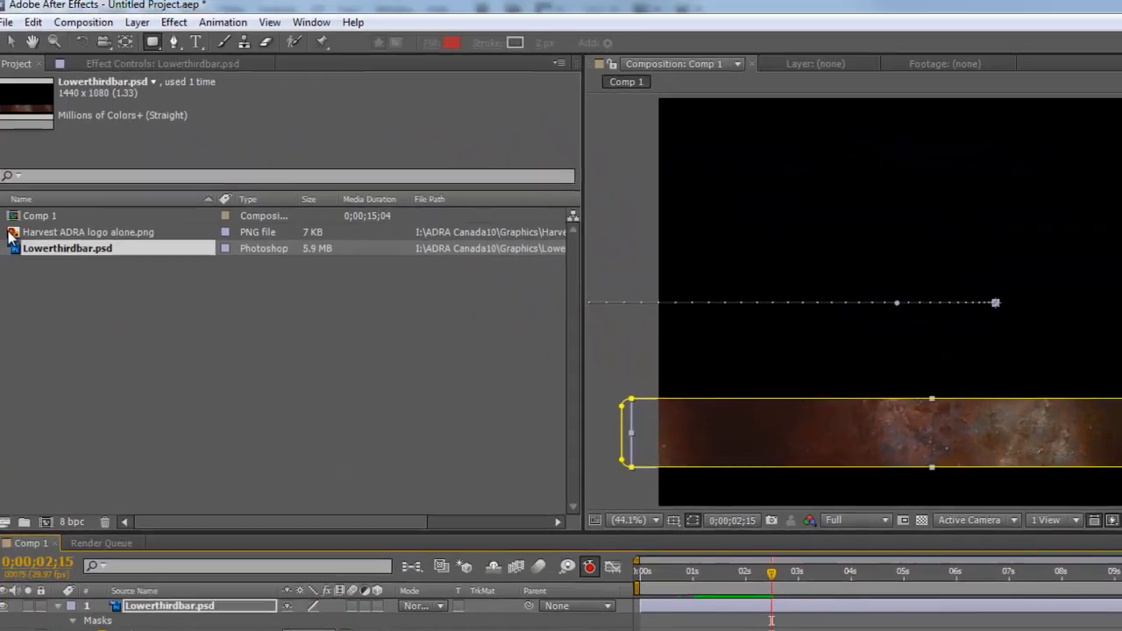
Step: Add Harvest ADRA logo alone.png to Comp 1 as a layer above Lowerthirdbar.psd
{"action": "left_click", "coordinate": [22, 239]}
{"action": "left_click_drag", "start_coordinate": [21, 239], "coordinate": [775, 422]}
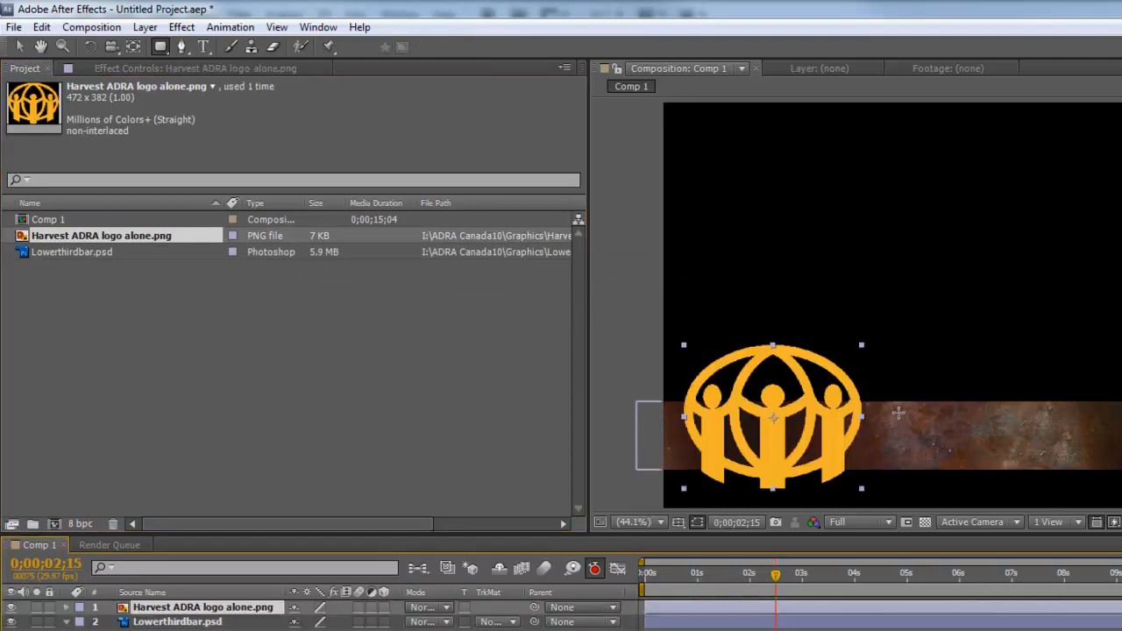
{"action": "key", "text": "ctrl+z"}
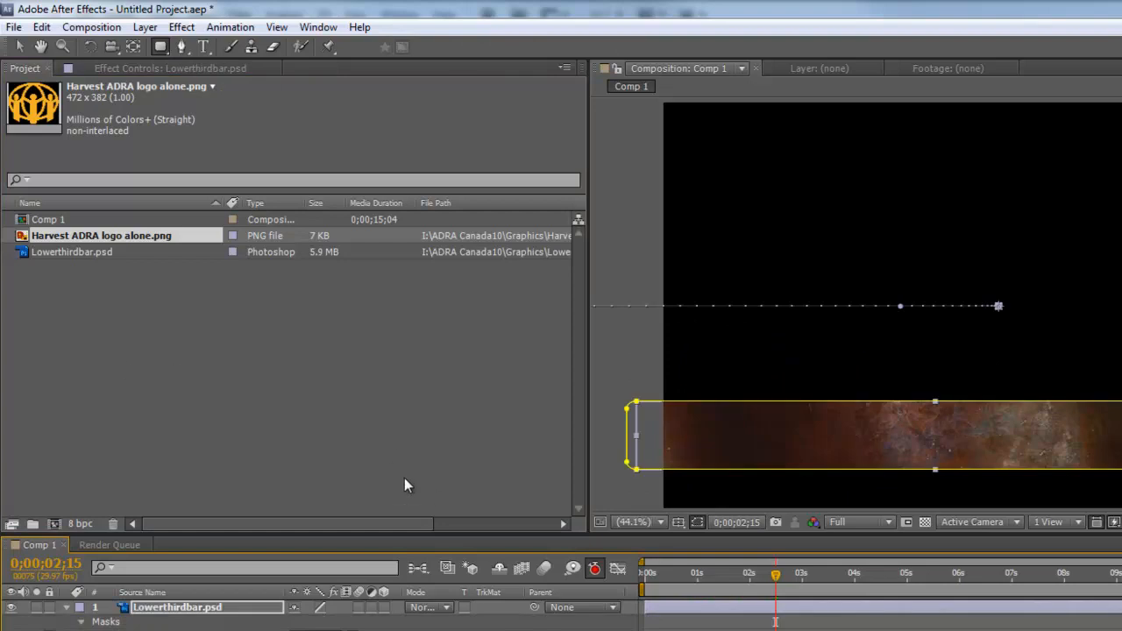
{"action": "left_click_drag", "start_coordinate": [57, 236], "coordinate": [380, 570]}
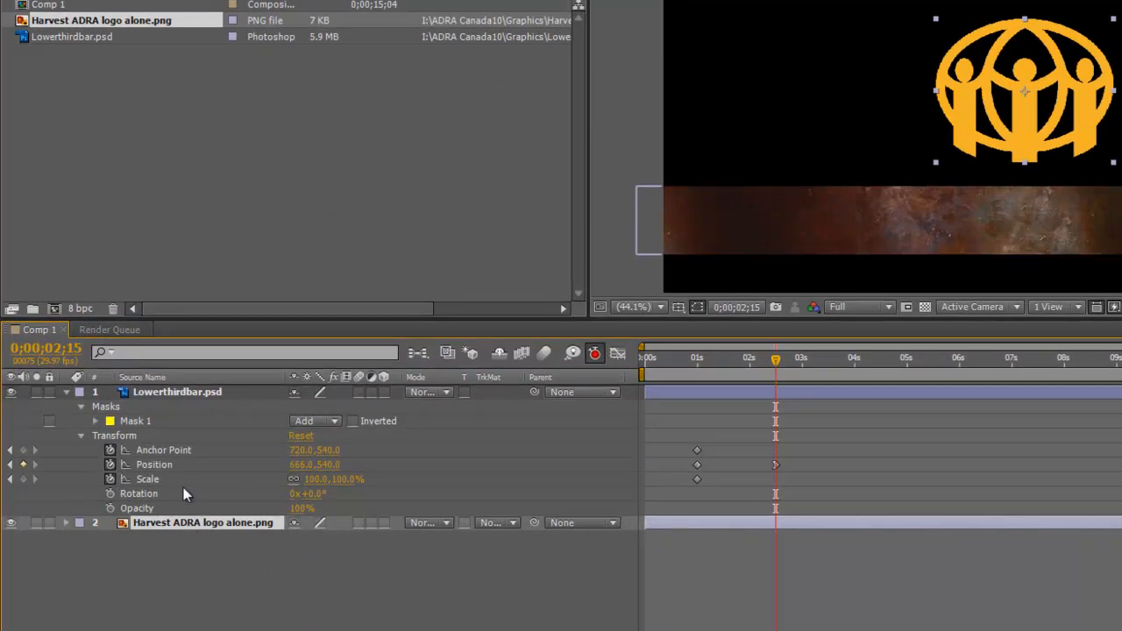
{"action": "left_click_drag", "start_coordinate": [185, 524], "coordinate": [201, 404]}
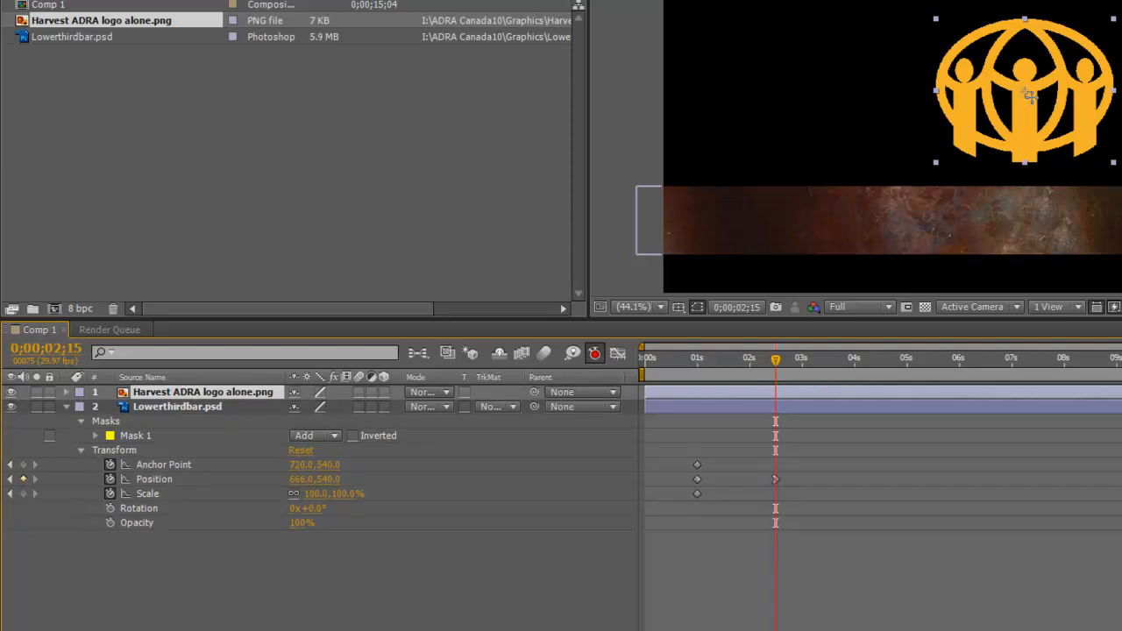
Step: Scale the logo down to about 60% with a Scale keyframe
{"action": "left_click", "coordinate": [66, 392]}
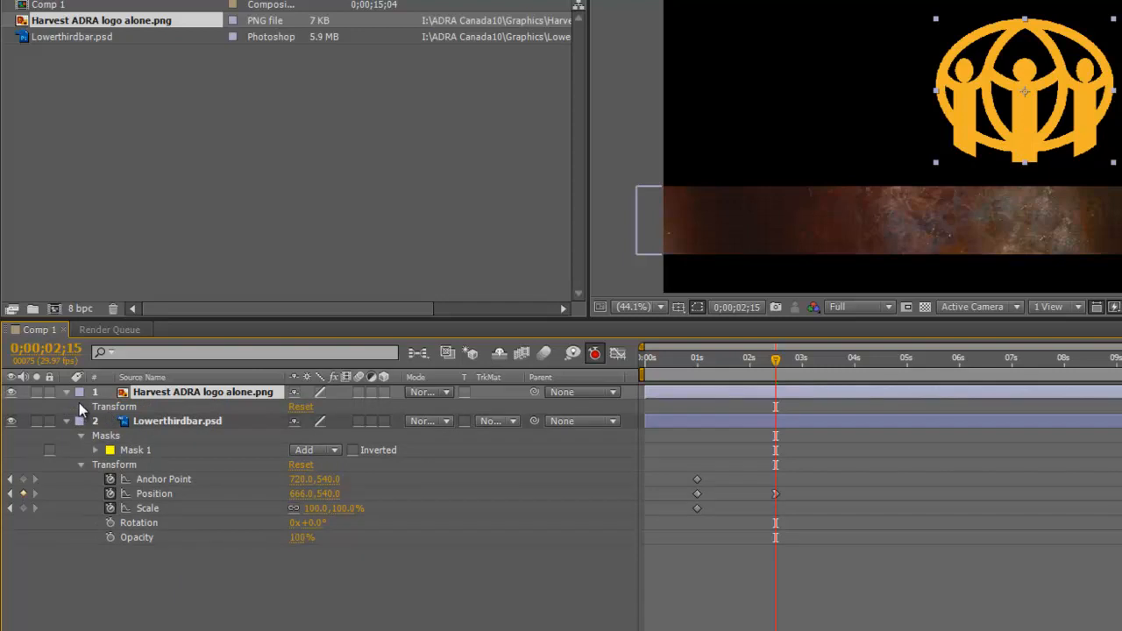
{"action": "left_click", "coordinate": [81, 406]}
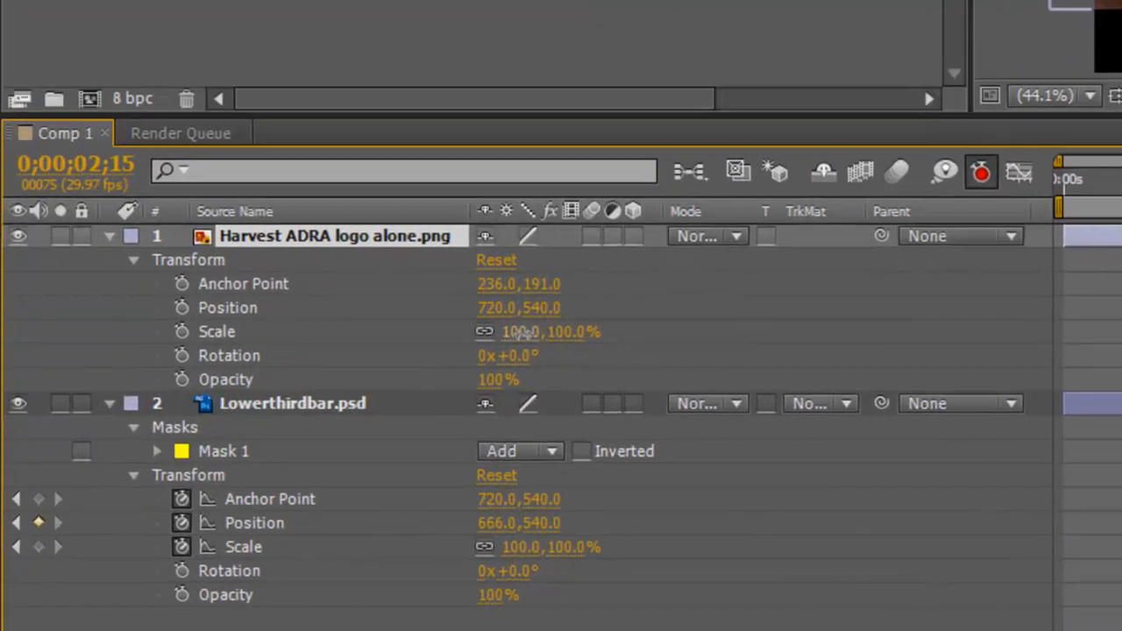
{"action": "left_click_drag", "start_coordinate": [317, 453], "coordinate": [309, 454]}
{"action": "left_click_drag", "start_coordinate": [535, 322], "coordinate": [524, 318]}
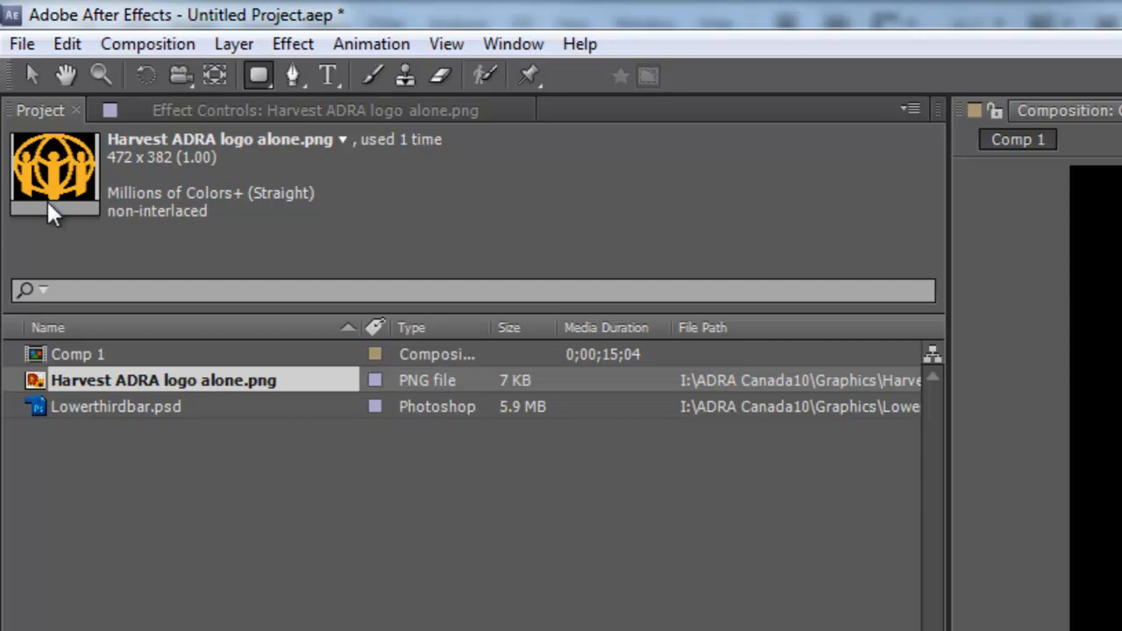
Step: Move the logo onto the left end of the bar at 185.7,875.8 and shrink it to 42%
{"action": "left_click", "coordinate": [29, 72]}
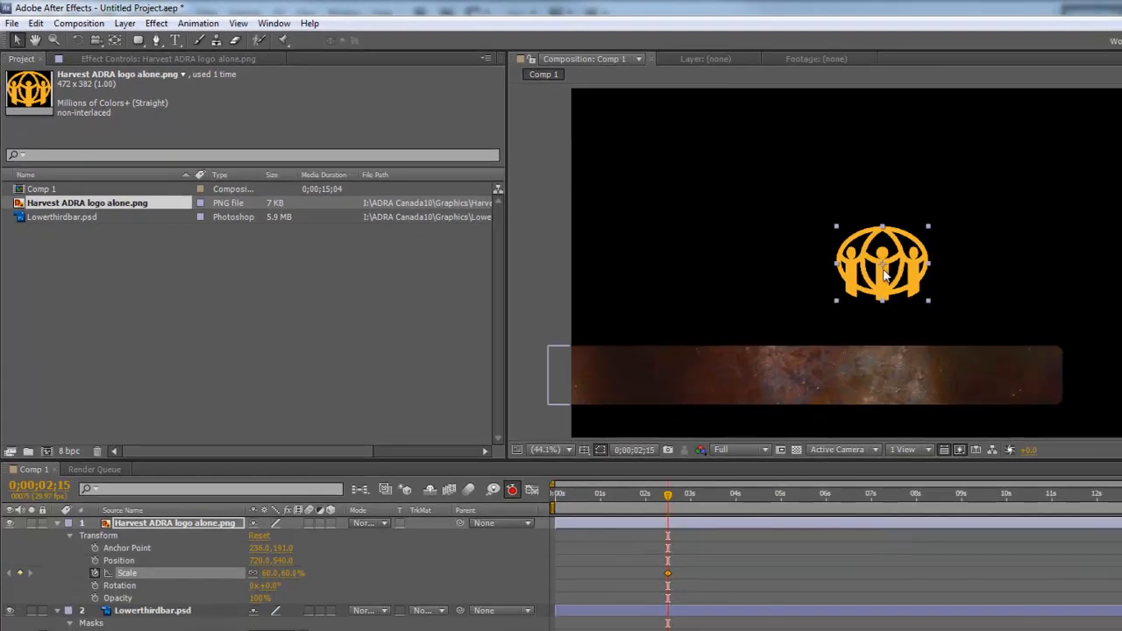
{"action": "left_click_drag", "start_coordinate": [872, 274], "coordinate": [652, 378]}
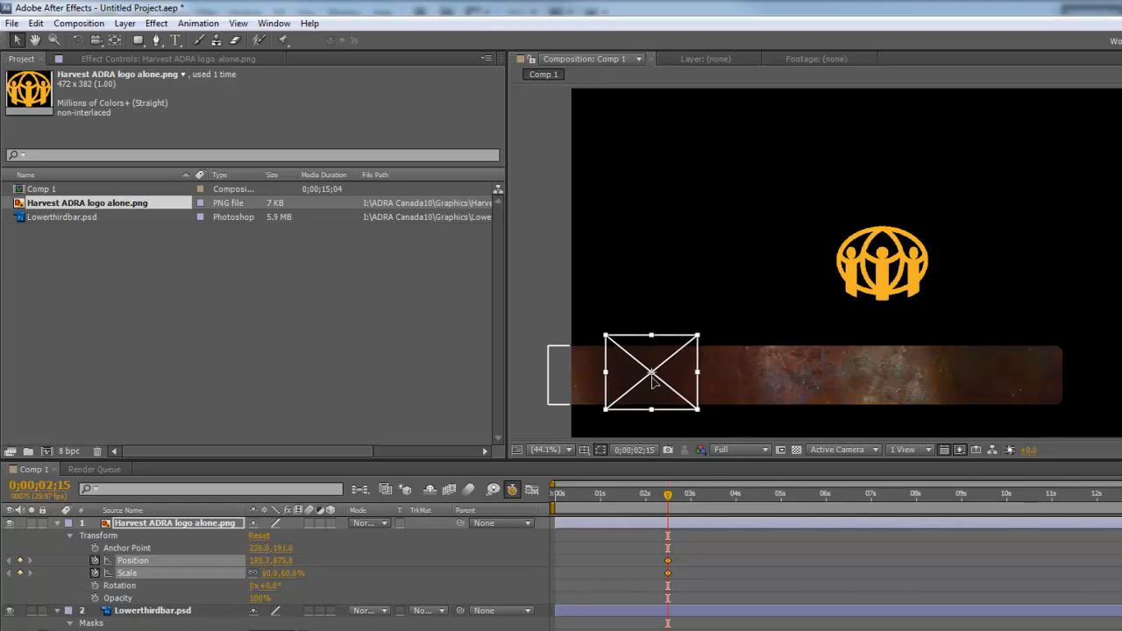
{"action": "left_click_drag", "start_coordinate": [653, 379], "coordinate": [653, 379]}
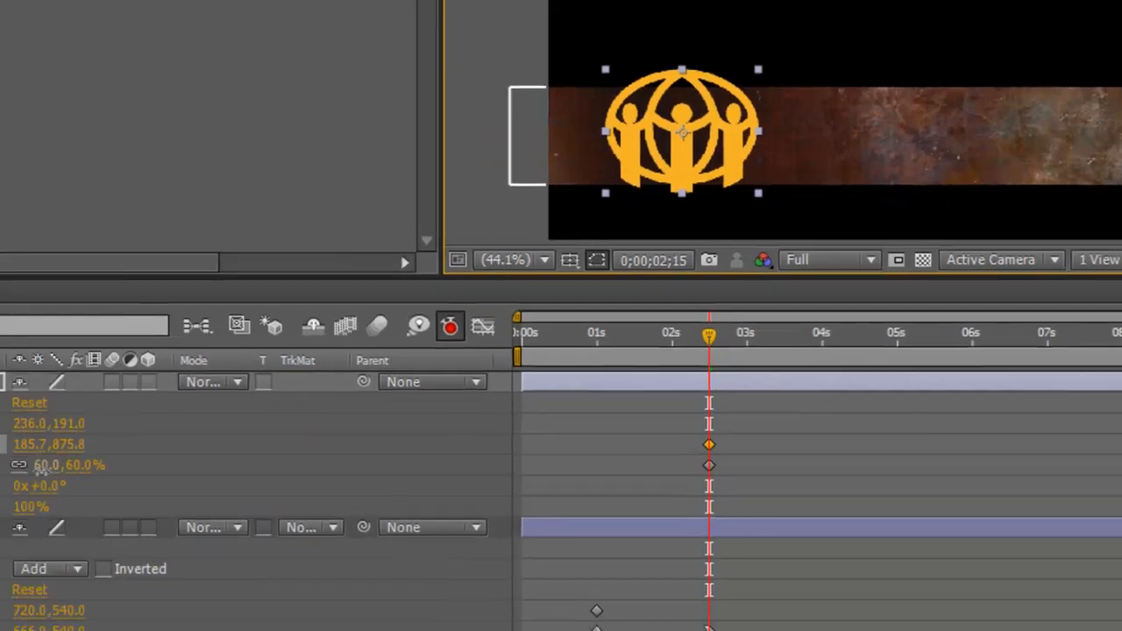
{"action": "left_click_drag", "start_coordinate": [415, 437], "coordinate": [442, 443]}
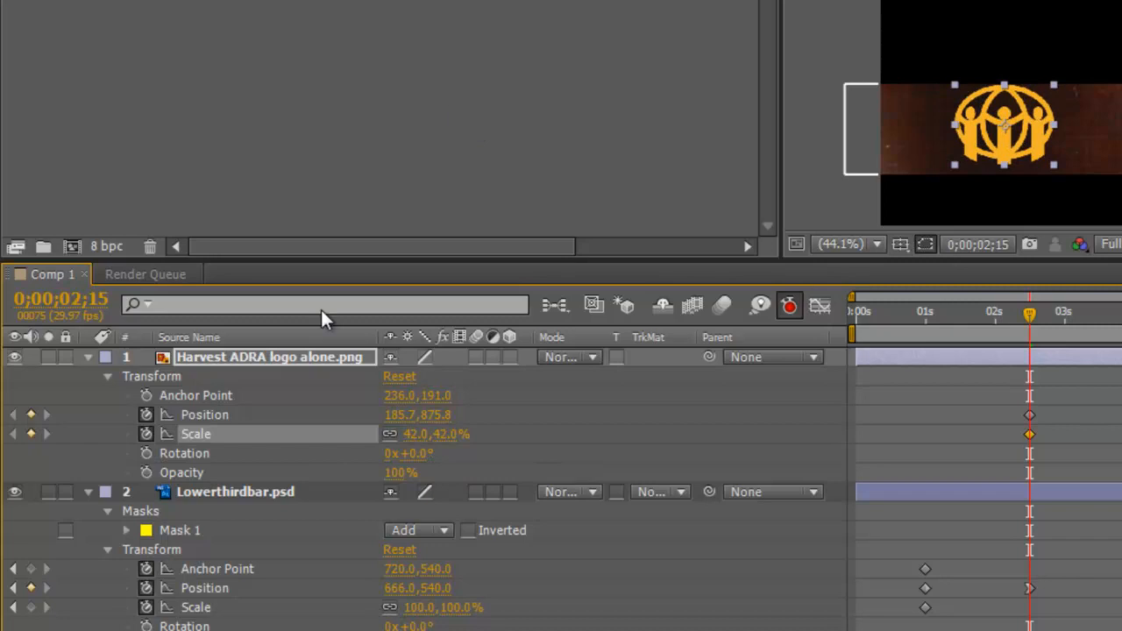
Step: Nudge the logo to 187.7,881.8 and remove the stray Position keyframe at 03s
{"action": "left_click", "coordinate": [936, 358]}
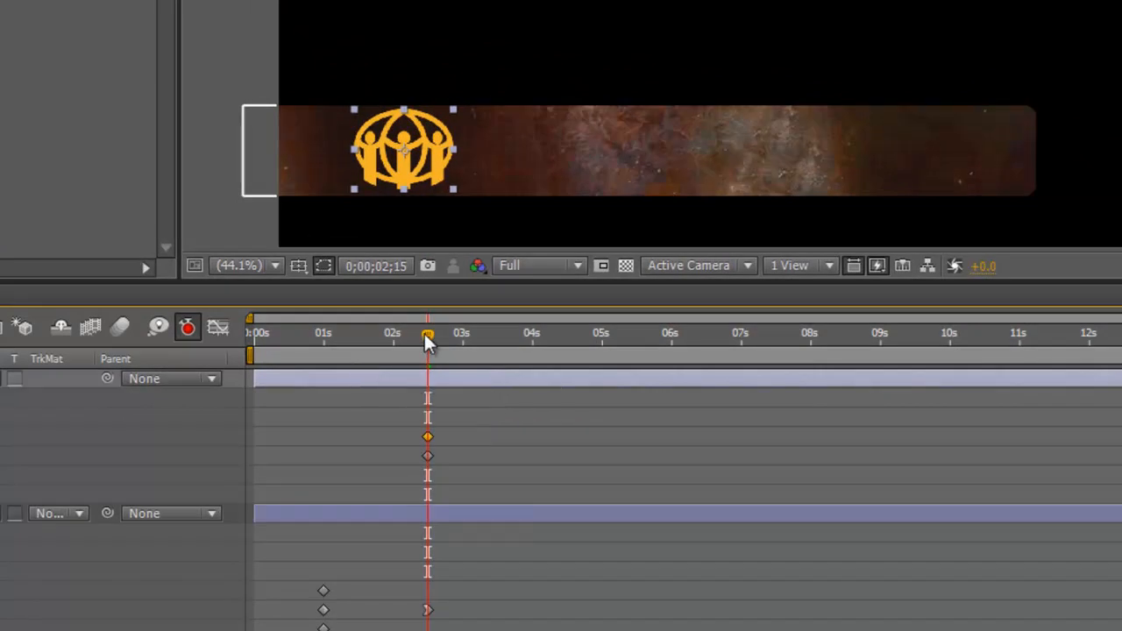
{"action": "left_click_drag", "start_coordinate": [427, 341], "coordinate": [462, 349]}
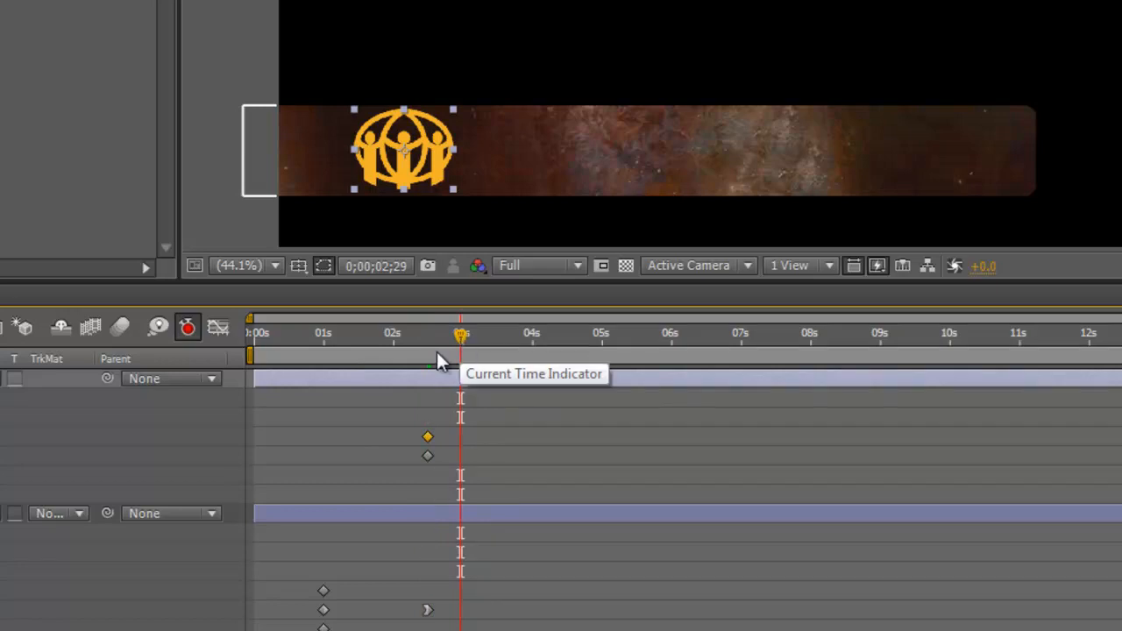
{"action": "key", "text": "Right"}
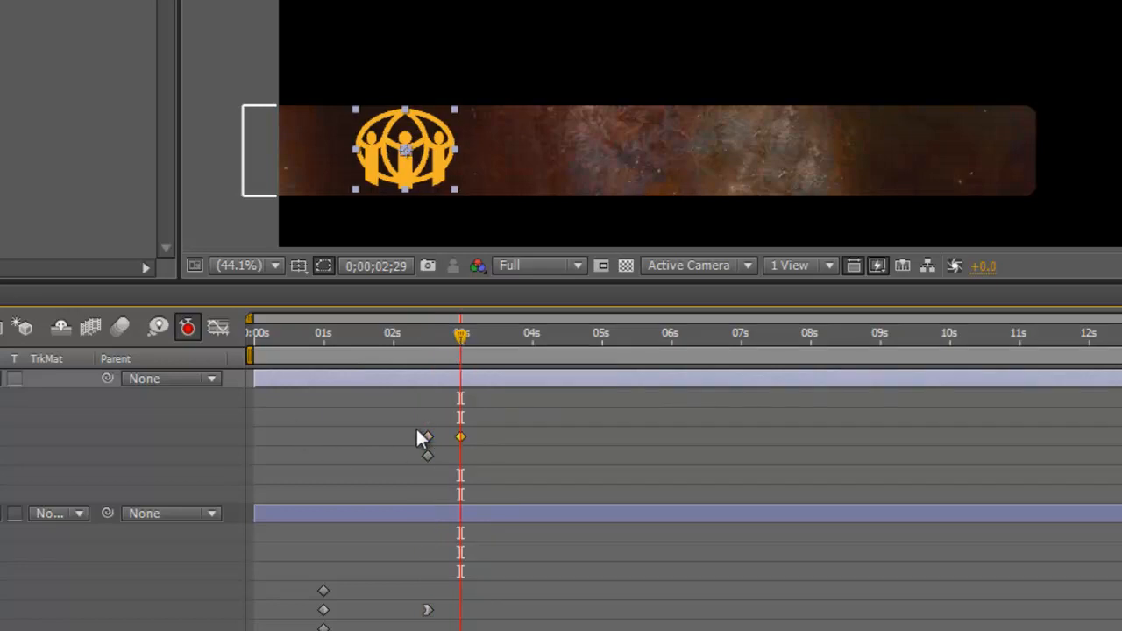
{"action": "key", "text": "Left"}
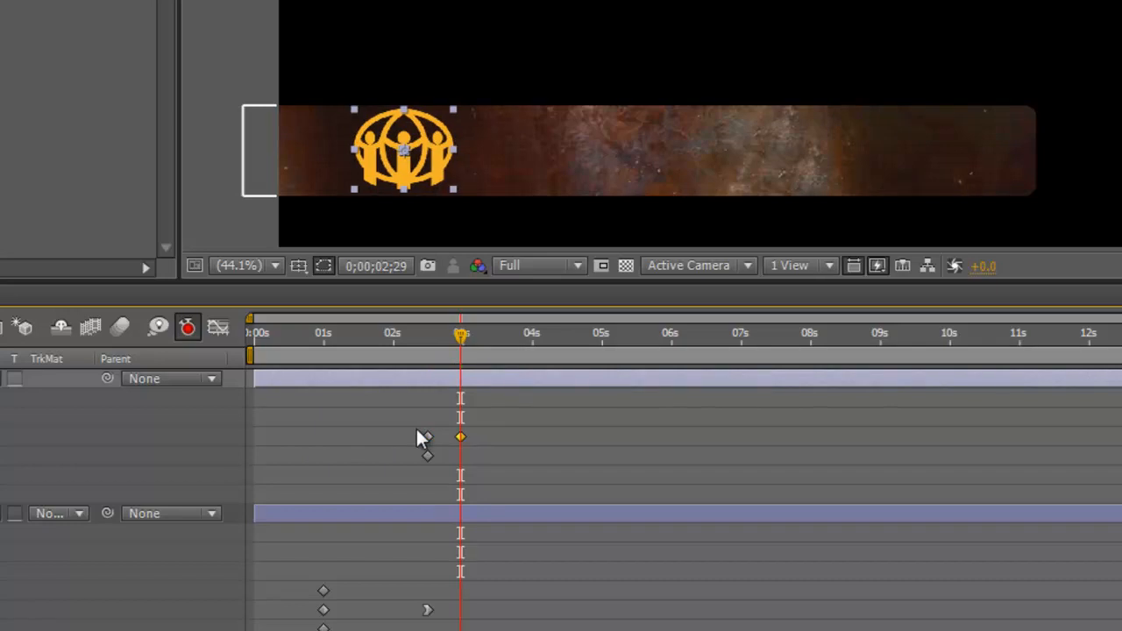
{"action": "key", "text": "ctrl+z"}
{"action": "left_click_drag", "start_coordinate": [461, 340], "coordinate": [426, 359]}
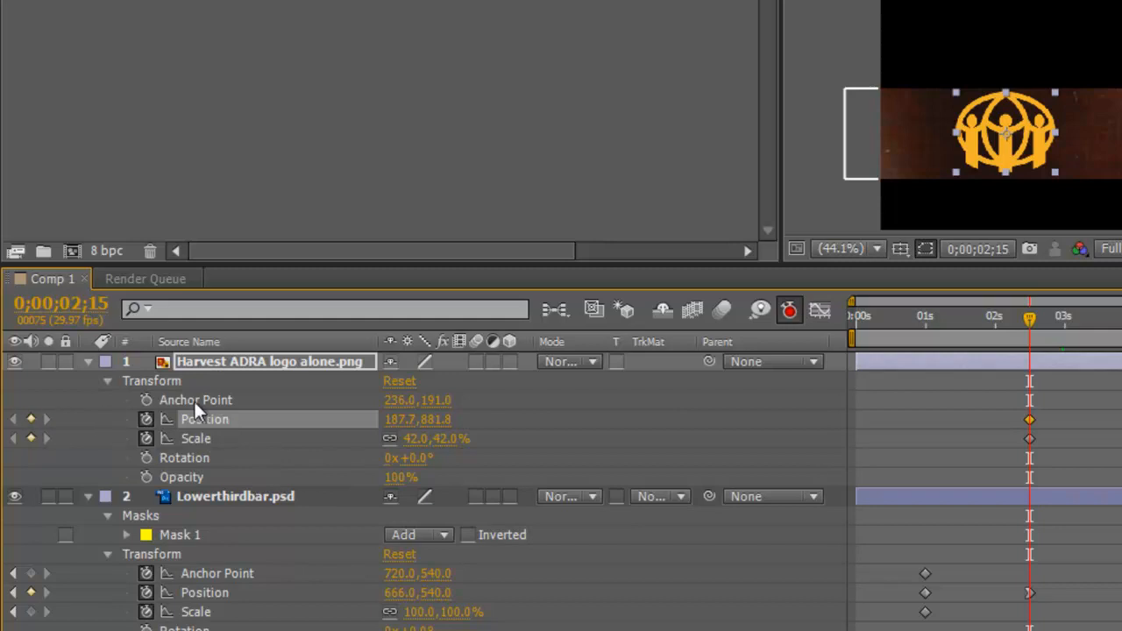
Step: Nudge the logo right and down, then start a text line on the bar beside it
{"action": "key", "text": "Right"}
{"action": "key", "text": "Right"}
{"action": "key", "text": "Right"}
{"action": "key", "text": "Right"}
{"action": "key", "text": "Right"}
{"action": "key", "text": "Right"}
{"action": "key", "text": "Right"}
{"action": "key", "text": "Right"}
{"action": "key", "text": "Right"}
{"action": "key", "text": "Right"}
{"action": "key", "text": "Right"}
{"action": "key", "text": "Right"}
{"action": "key", "text": "Right"}
{"action": "key", "text": "Right"}
{"action": "key", "text": "Right"}
{"action": "key", "text": "Right"}
{"action": "key", "text": "Right"}
{"action": "key", "text": "Right"}
{"action": "key", "text": "Right"}
{"action": "key", "text": "Right"}
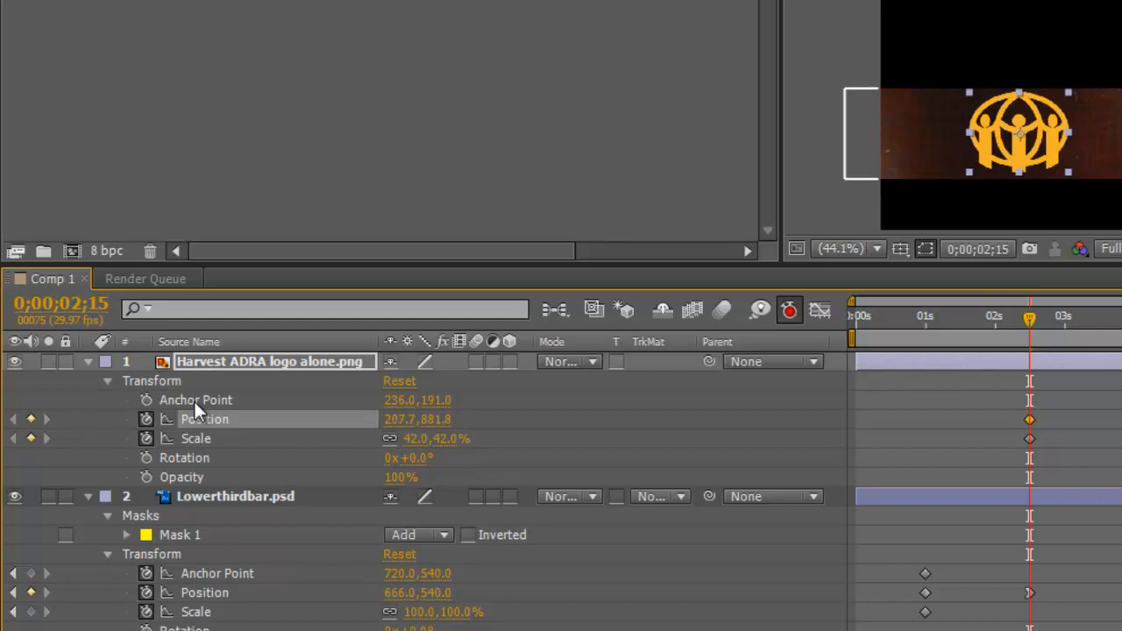
{"action": "key", "text": "Down"}
{"action": "key", "text": "Down"}
{"action": "key", "text": "Down"}
{"action": "key", "text": "Down"}
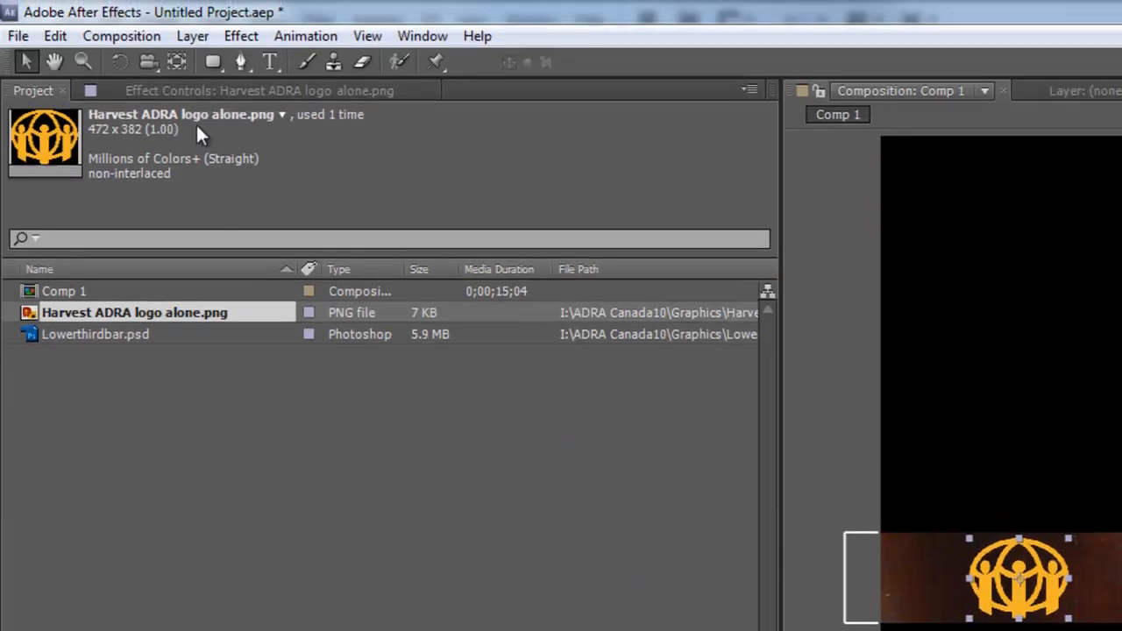
{"action": "left_click", "coordinate": [269, 61]}
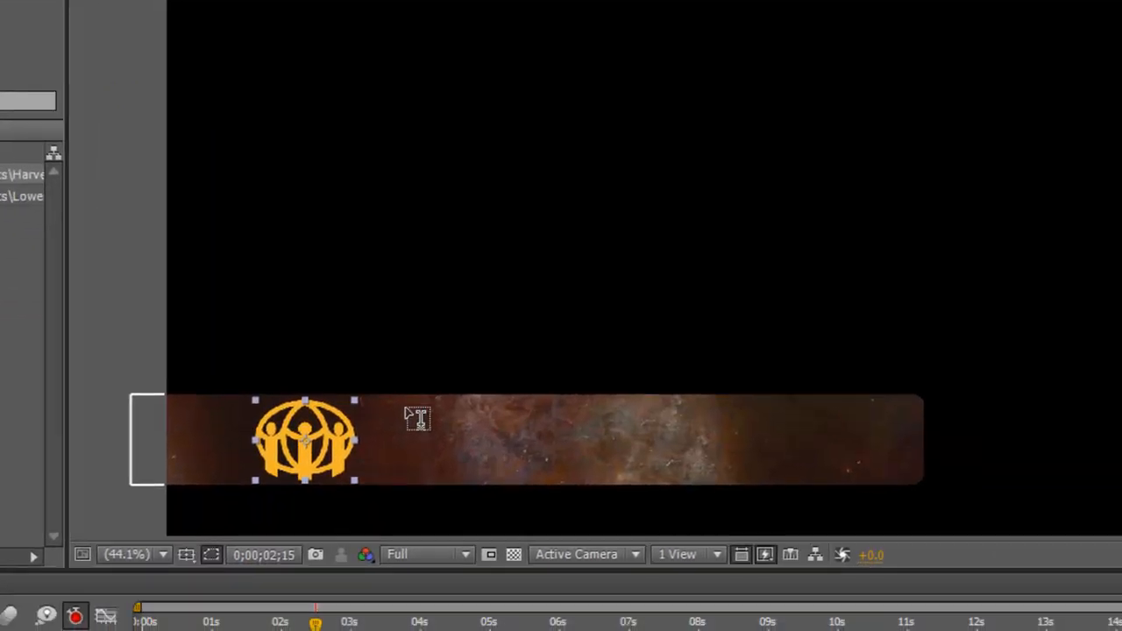
{"action": "left_click", "coordinate": [409, 412]}
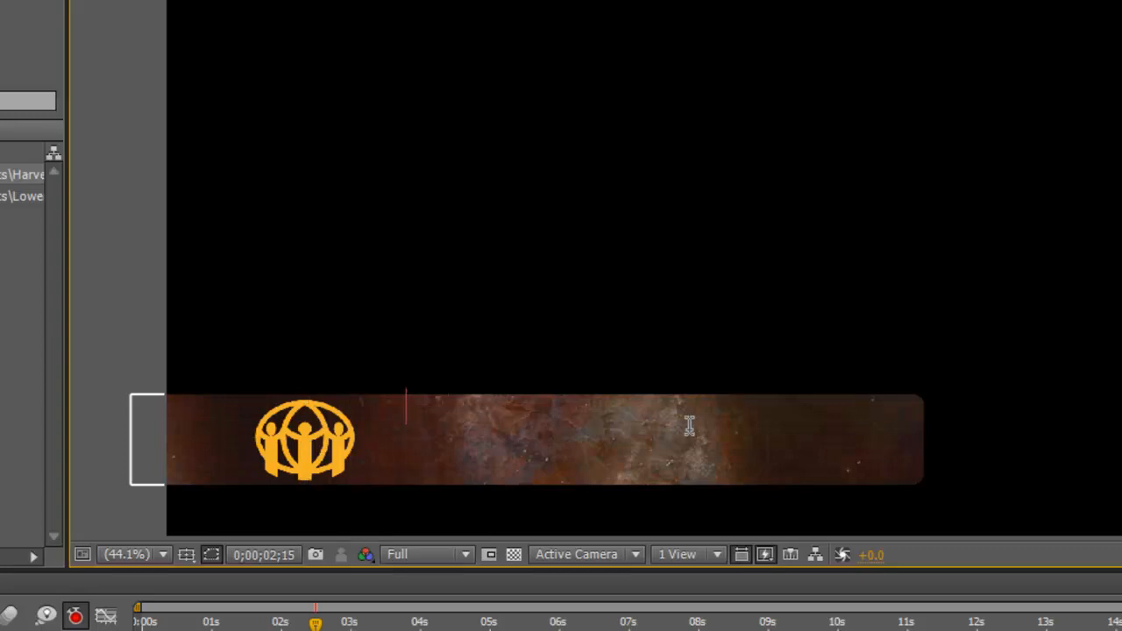
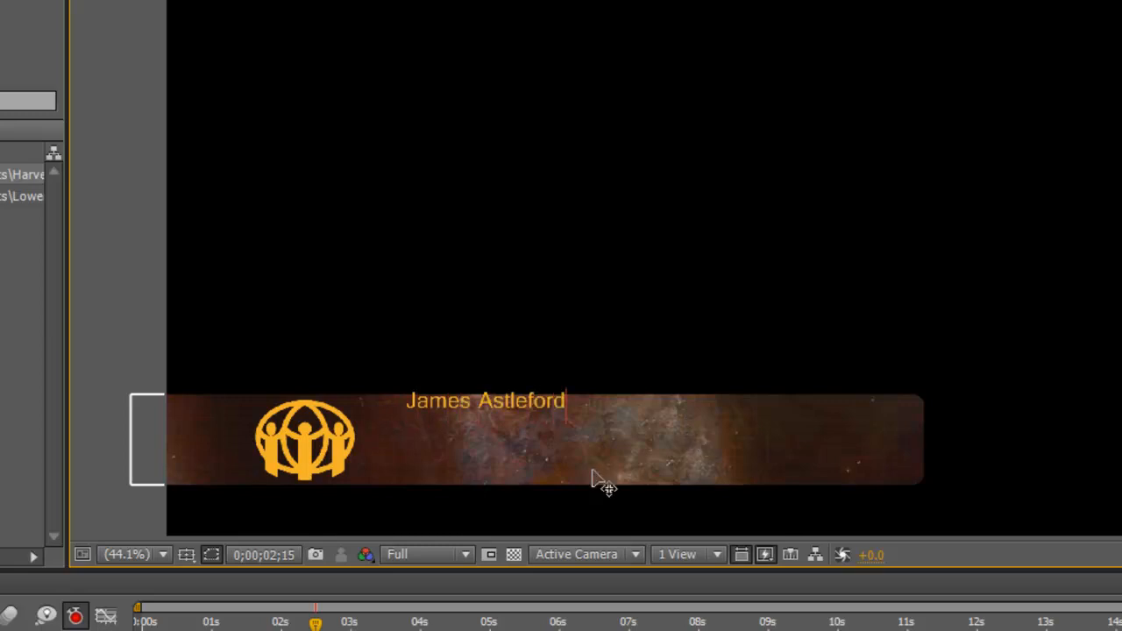
Step: Type the presenter's name on the bar, enlarge it to 100 px, and move it lower
{"action": "left_click_drag", "start_coordinate": [408, 395], "coordinate": [729, 392]}
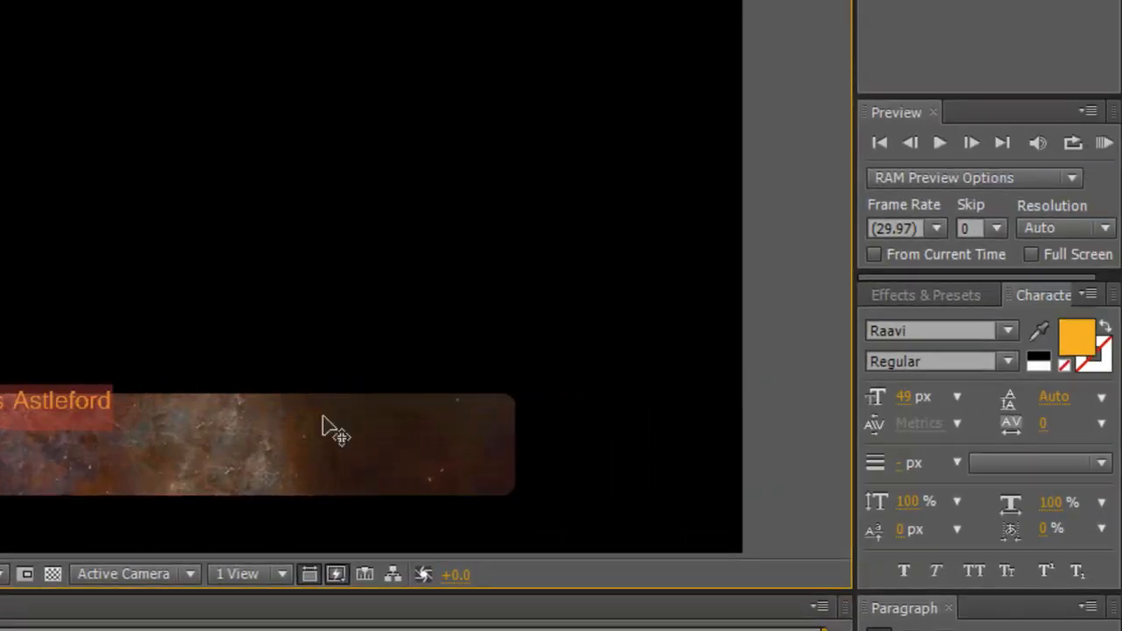
{"action": "left_click_drag", "start_coordinate": [903, 408], "coordinate": [927, 424]}
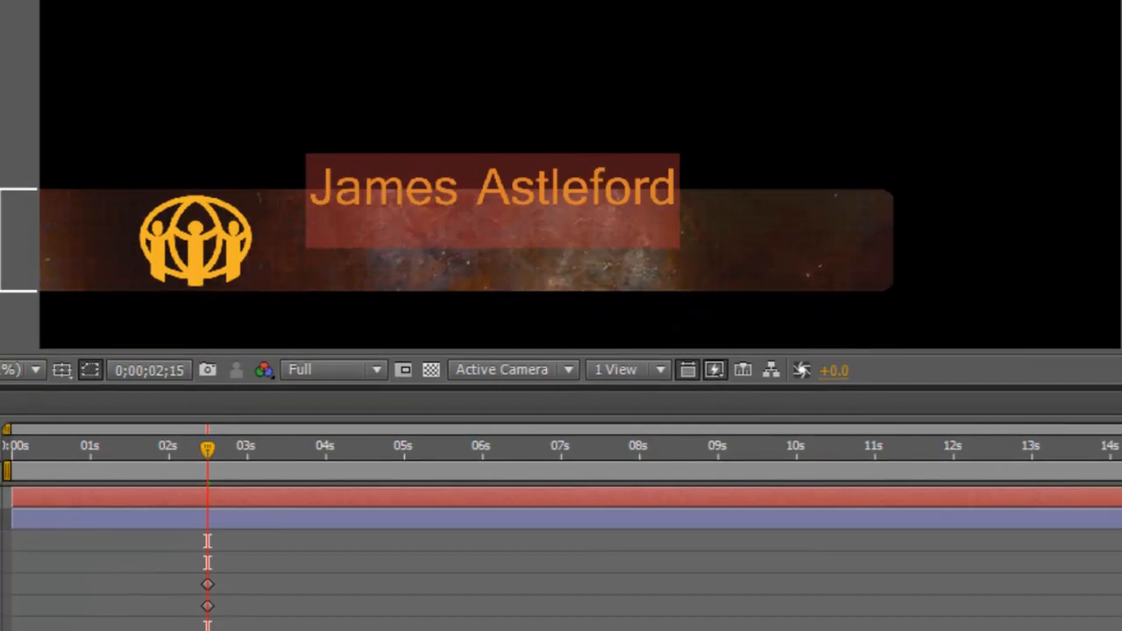
{"action": "key", "text": "ctrl+Return"}
{"action": "mouse_move", "coordinate": [530, 183]}
{"action": "left_mouse_down"}
{"action": "mouse_move", "coordinate": [533, 220]}
{"action": "mouse_move", "coordinate": [549, 230]}
{"action": "left_mouse_up"}
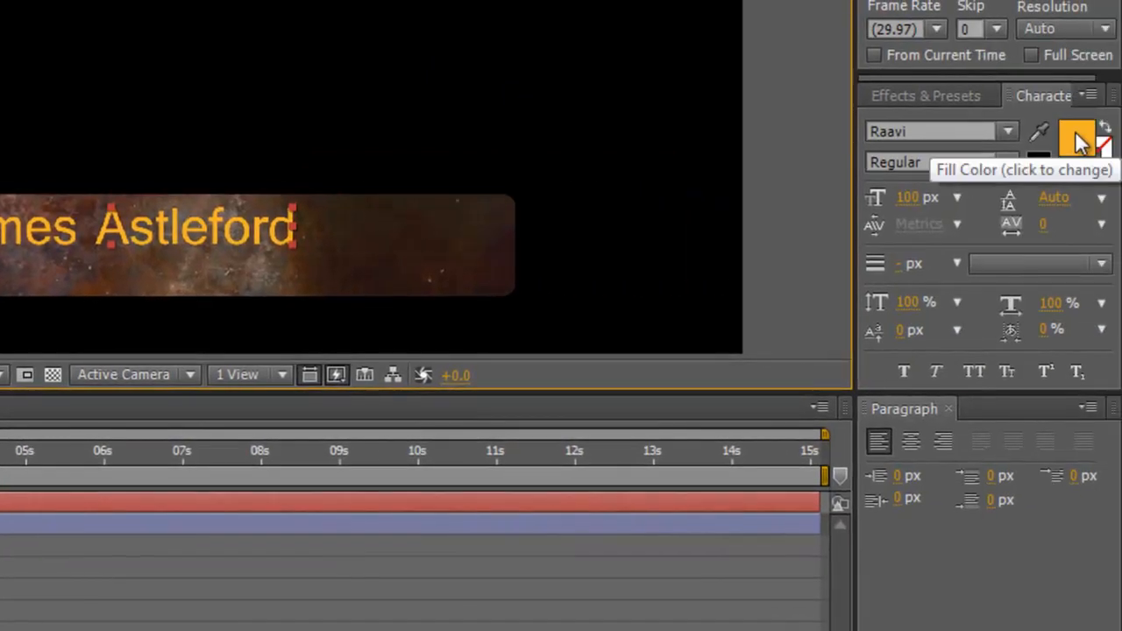
Step: Color the name text gold F2B229 by eyedropper-sampling the logo
{"action": "left_click", "coordinate": [1079, 140]}
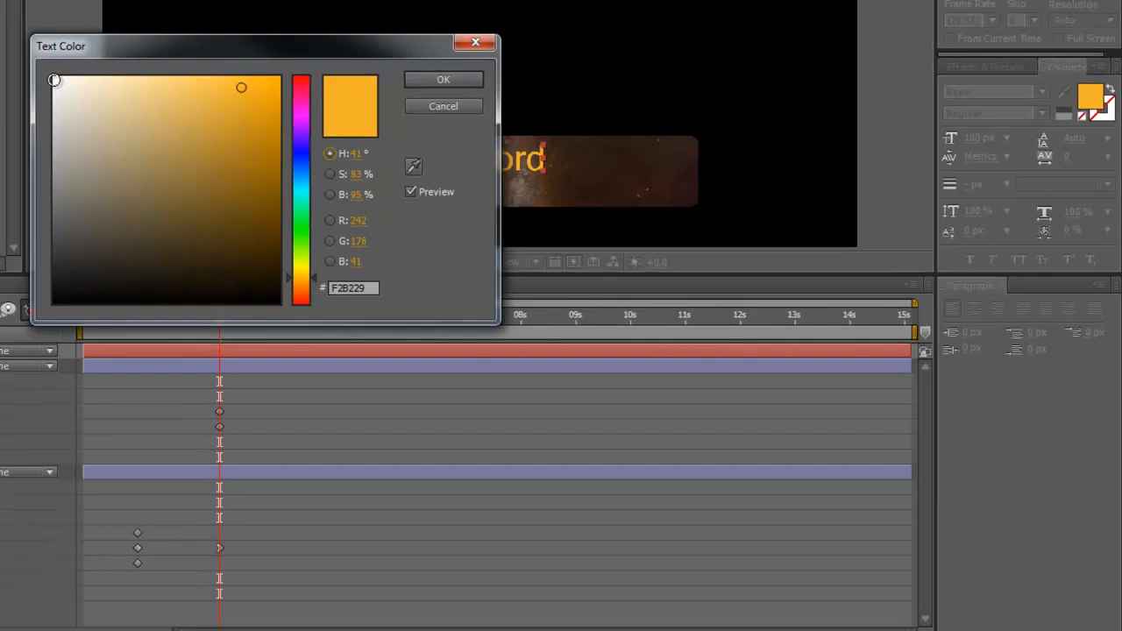
{"action": "left_click", "coordinate": [97, 78]}
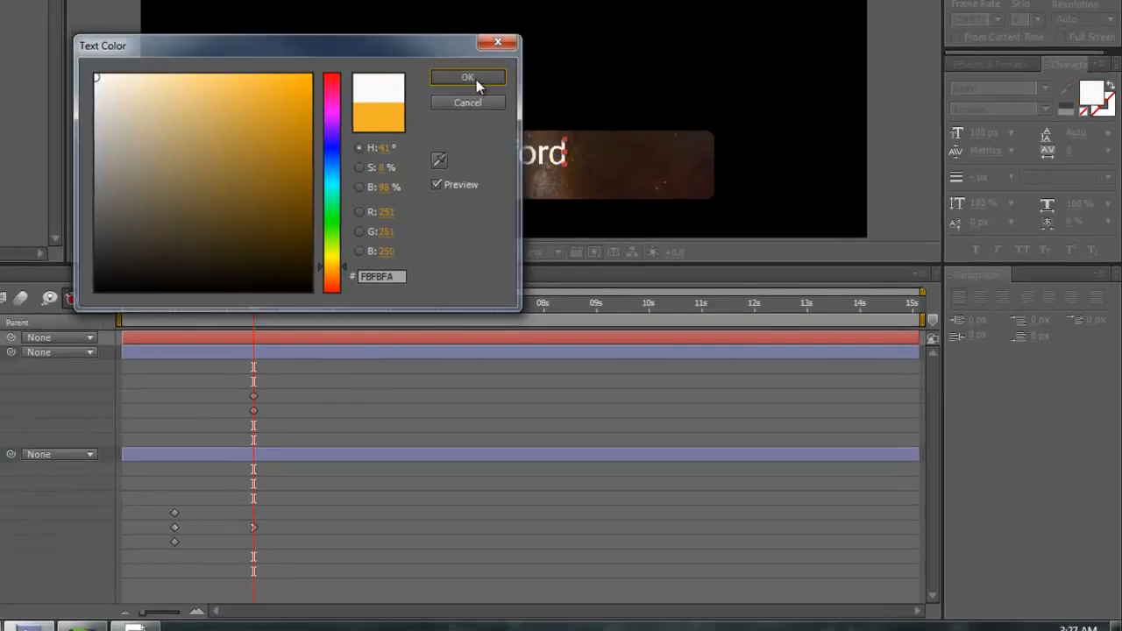
{"action": "left_click", "coordinate": [468, 78]}
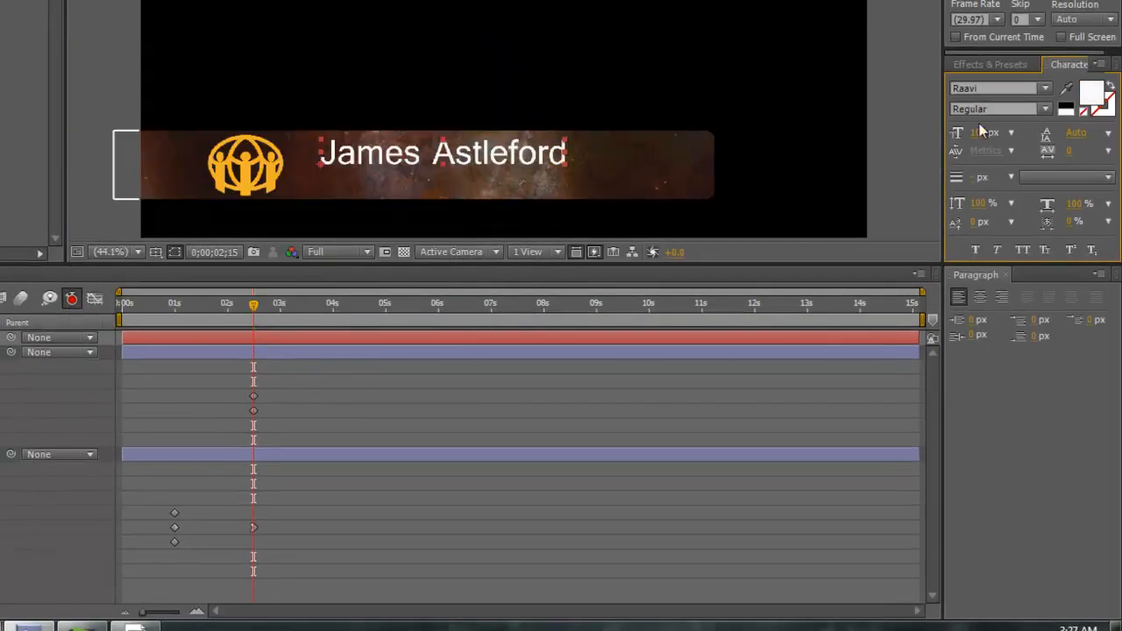
{"action": "left_click", "coordinate": [1093, 93]}
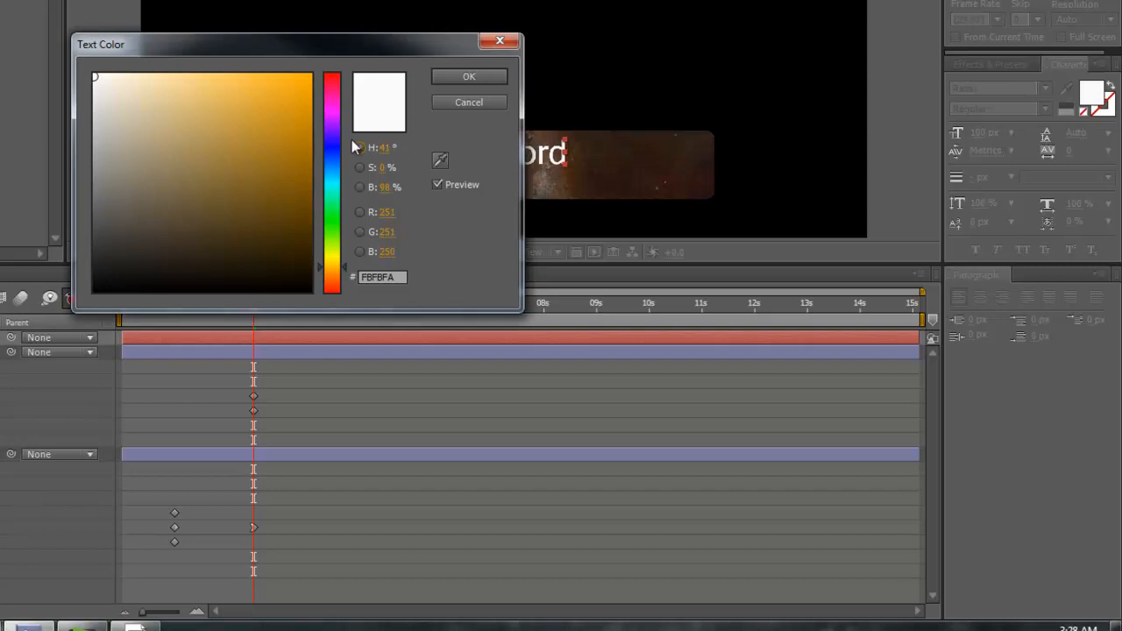
{"action": "left_click_drag", "start_coordinate": [392, 45], "coordinate": [849, 22]}
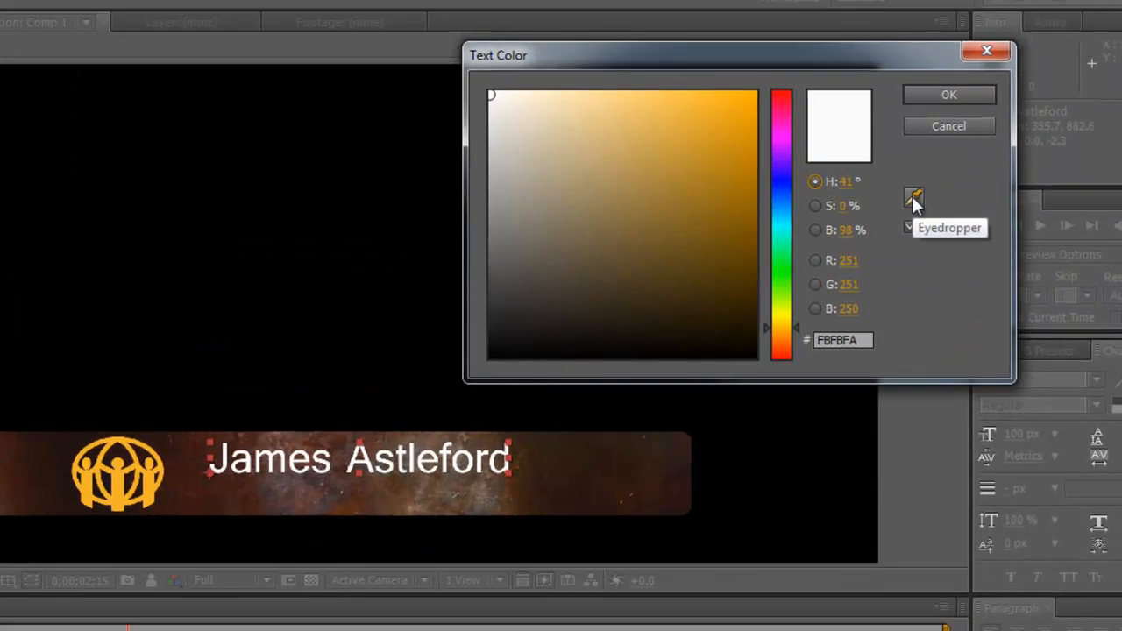
{"action": "left_click", "coordinate": [912, 194]}
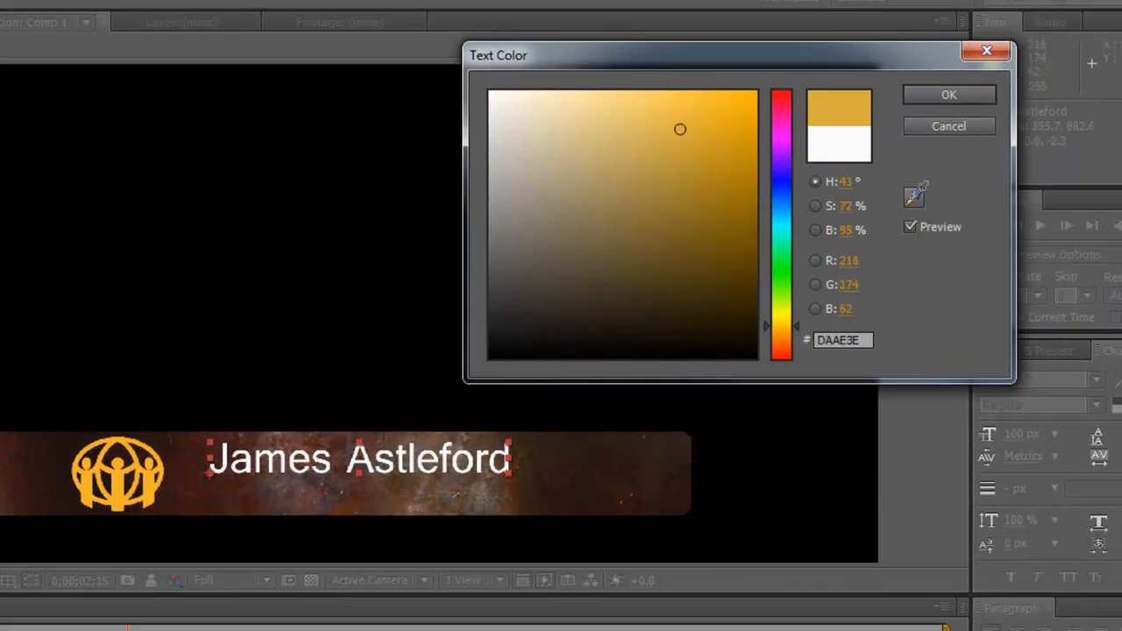
{"action": "left_click", "coordinate": [120, 480]}
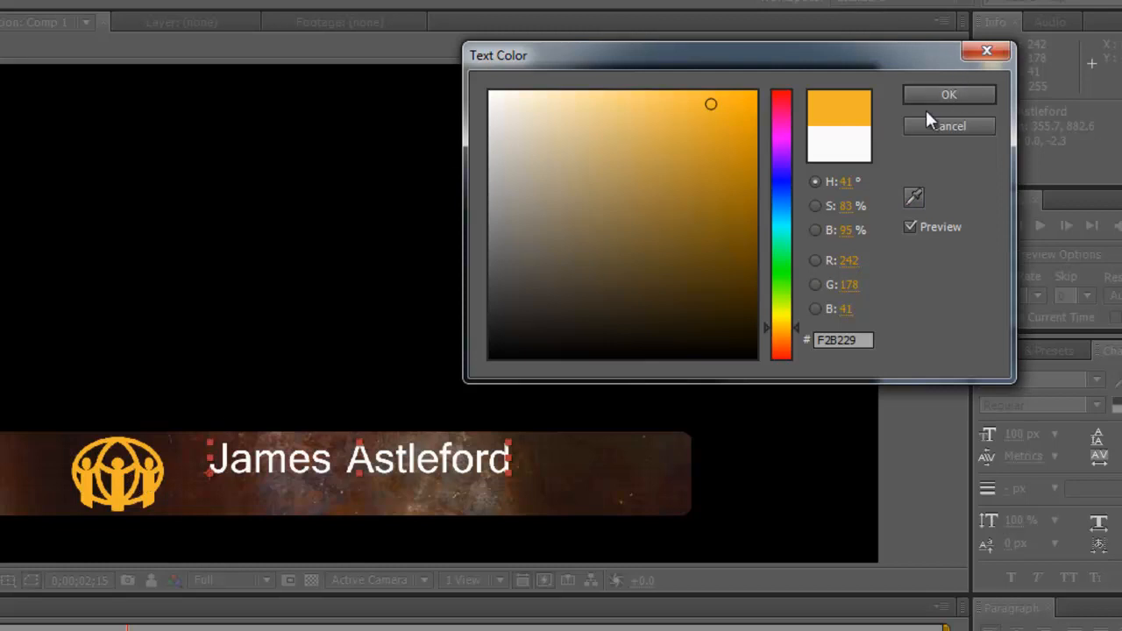
{"action": "left_click", "coordinate": [954, 92]}
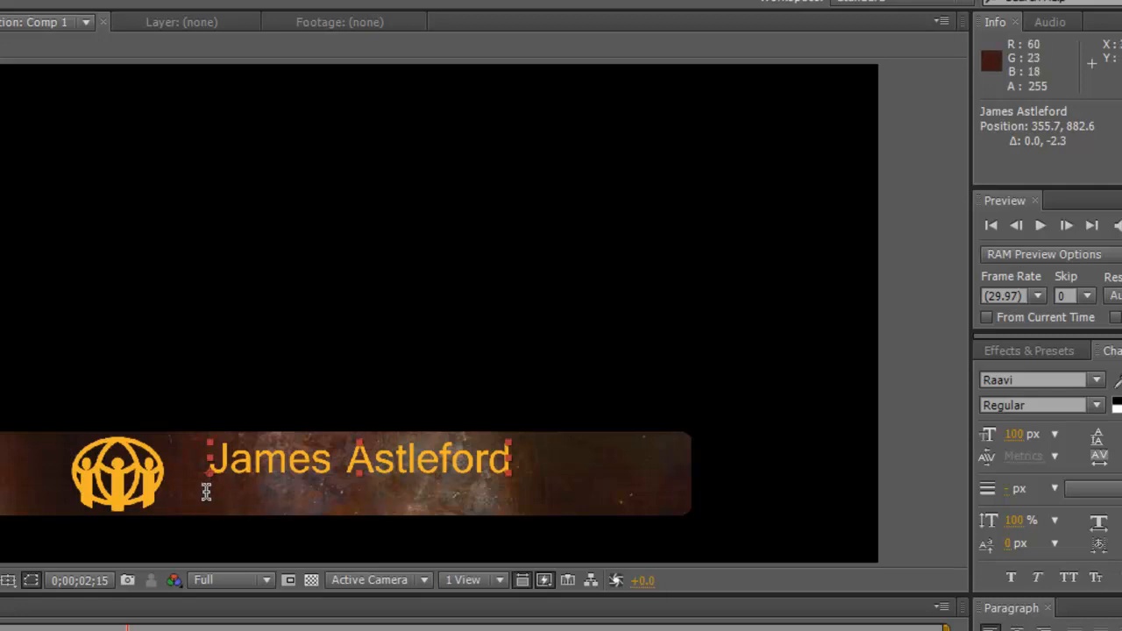
{"action": "left_click", "coordinate": [214, 496]}
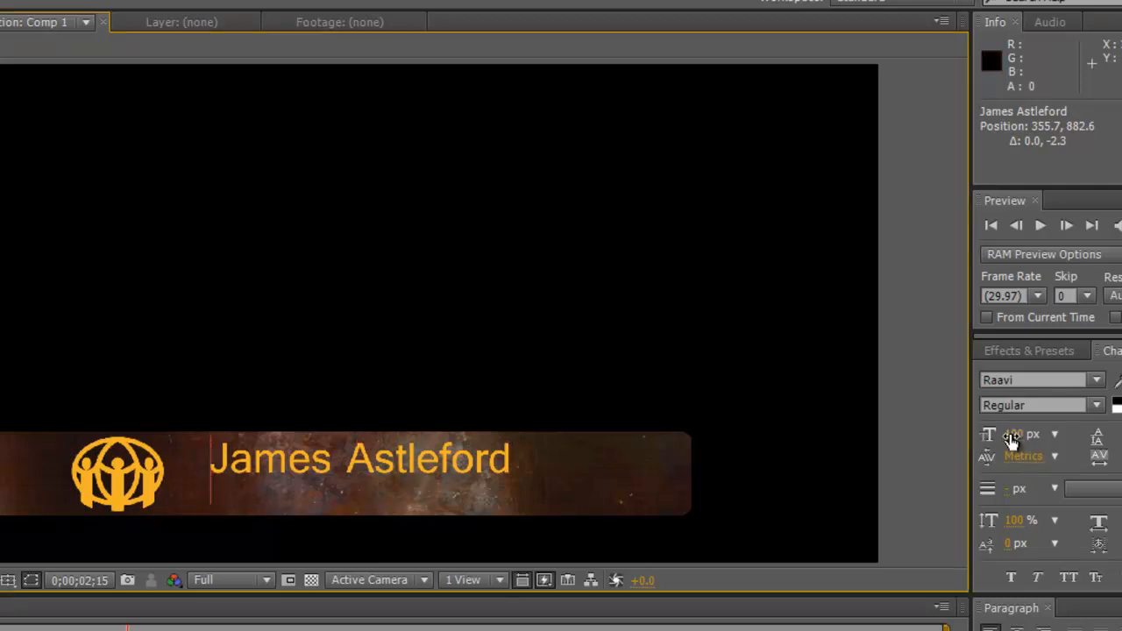
{"action": "left_click_drag", "start_coordinate": [1017, 443], "coordinate": [970, 449]}
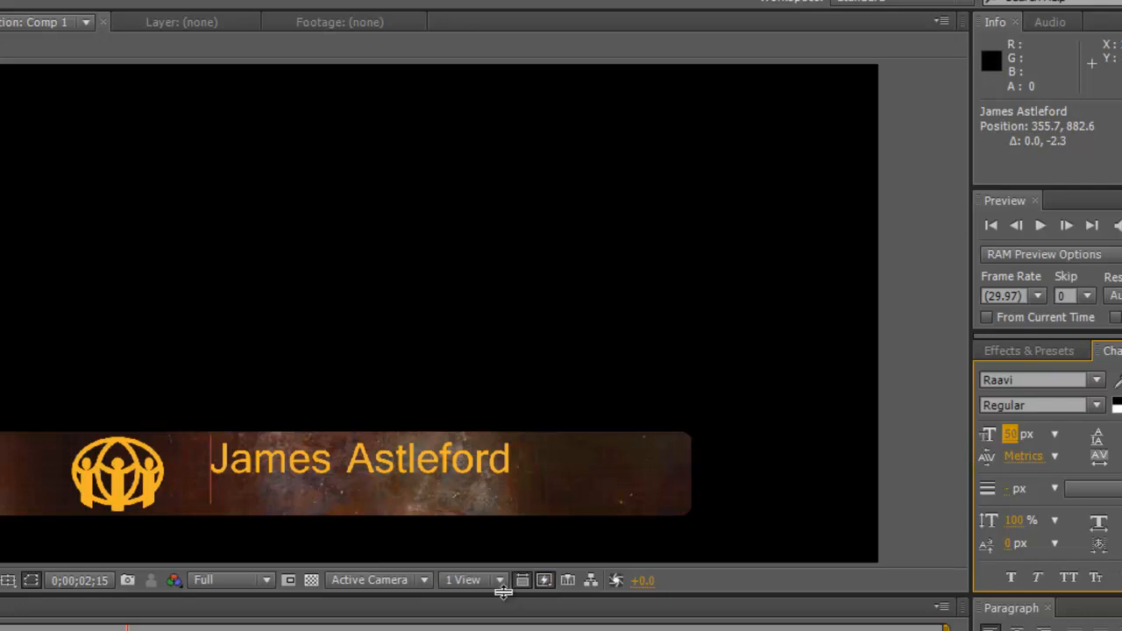
{"action": "type", "text": "Dono"}
{"action": "key", "text": "BackSpace"}
{"action": "key", "text": "BackSpace"}
{"action": "key", "text": "BackSpace"}
{"action": "key", "text": "BackSpace"}
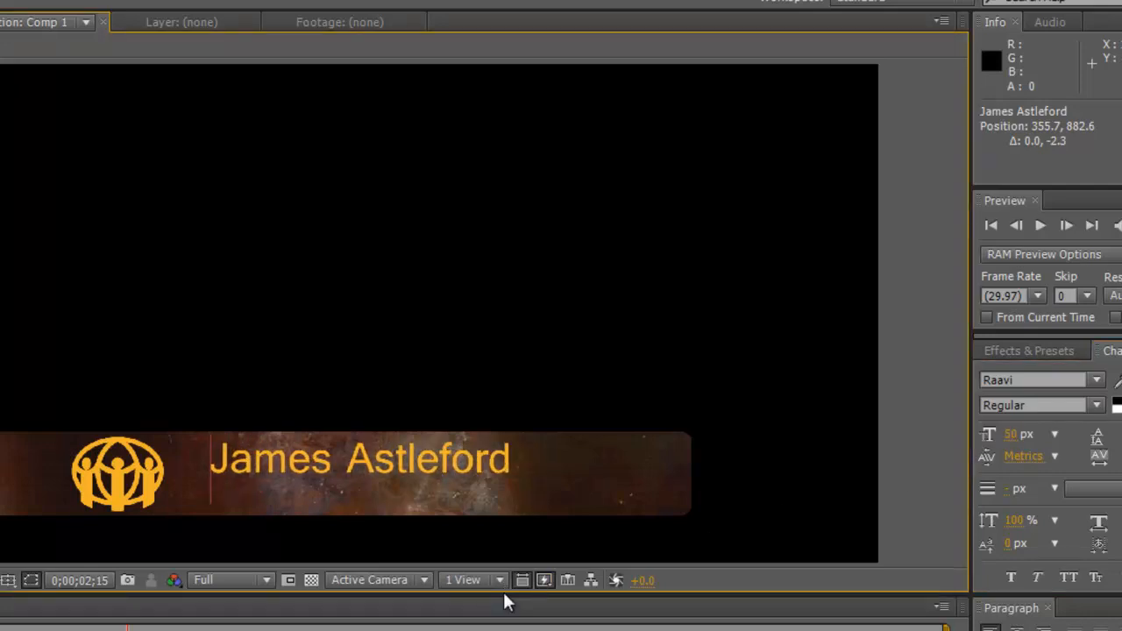
{"action": "key", "text": "Escape"}
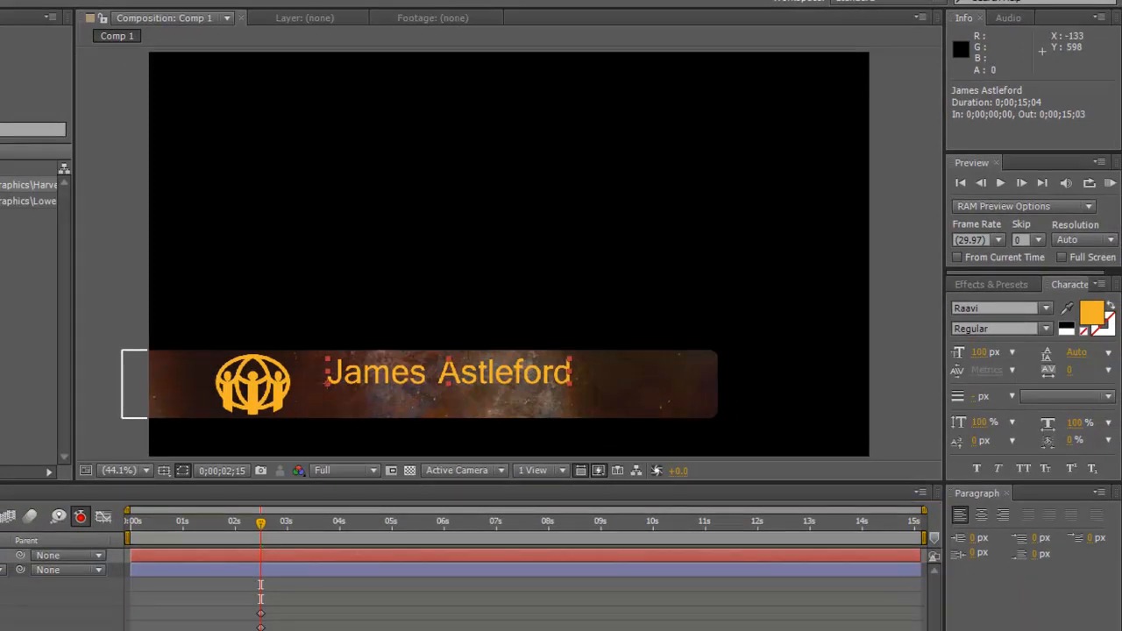
Step: Add a text layer reading 'Donor Relations Director, ADRA Canada' with a smaller font size
{"action": "left_click", "coordinate": [307, 138]}
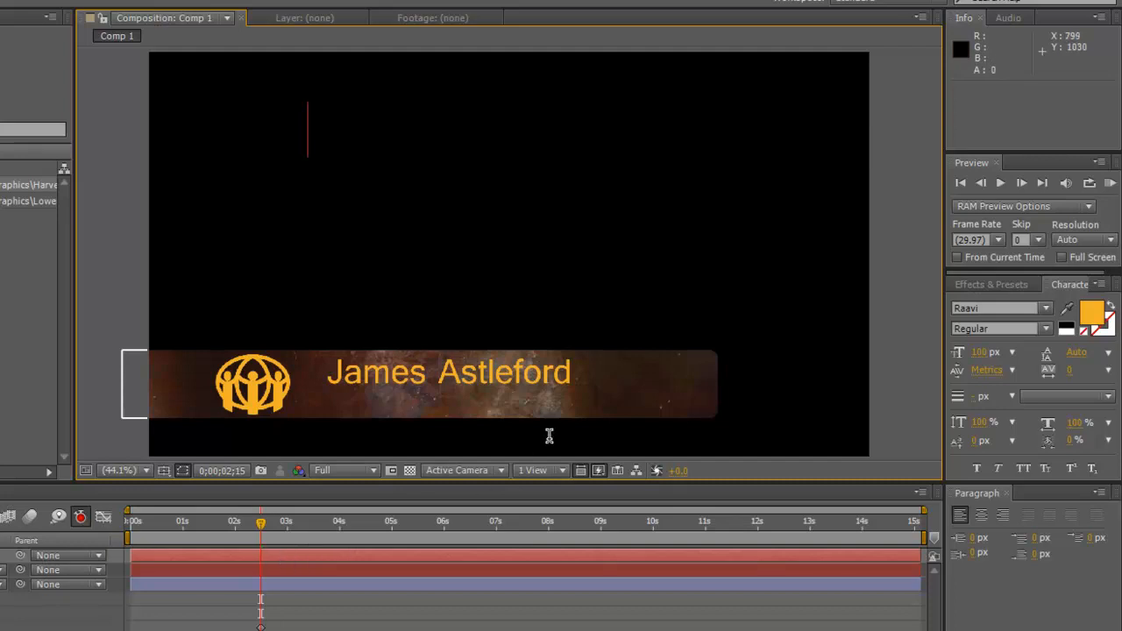
{"action": "type", "text": "Do"}
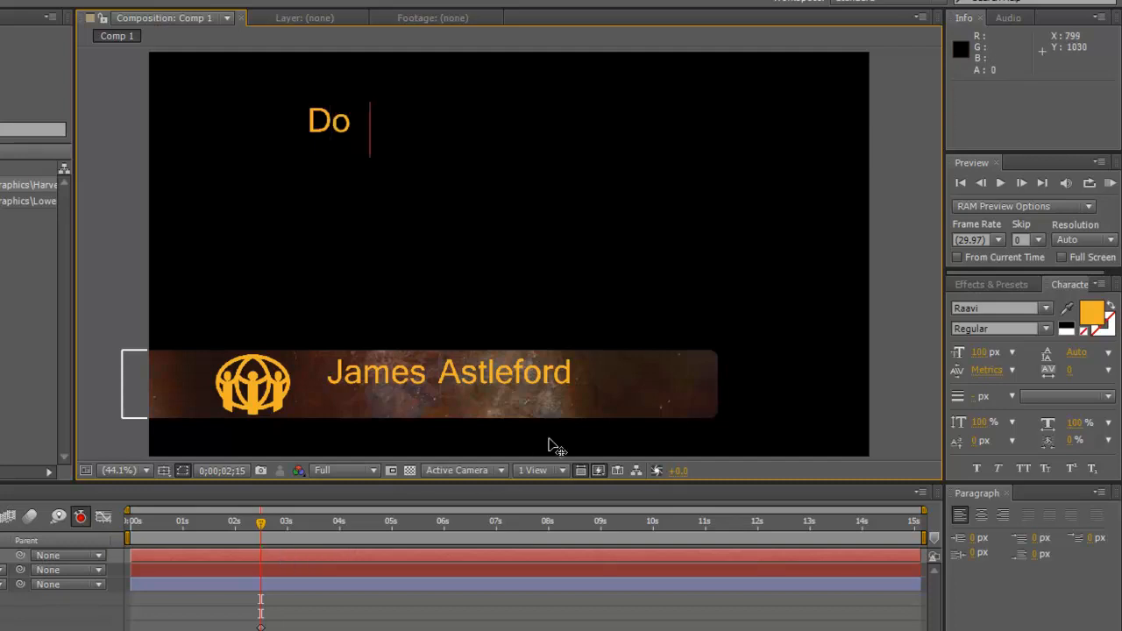
{"action": "type", "text": "nor Relations Director, ADRA Can"}
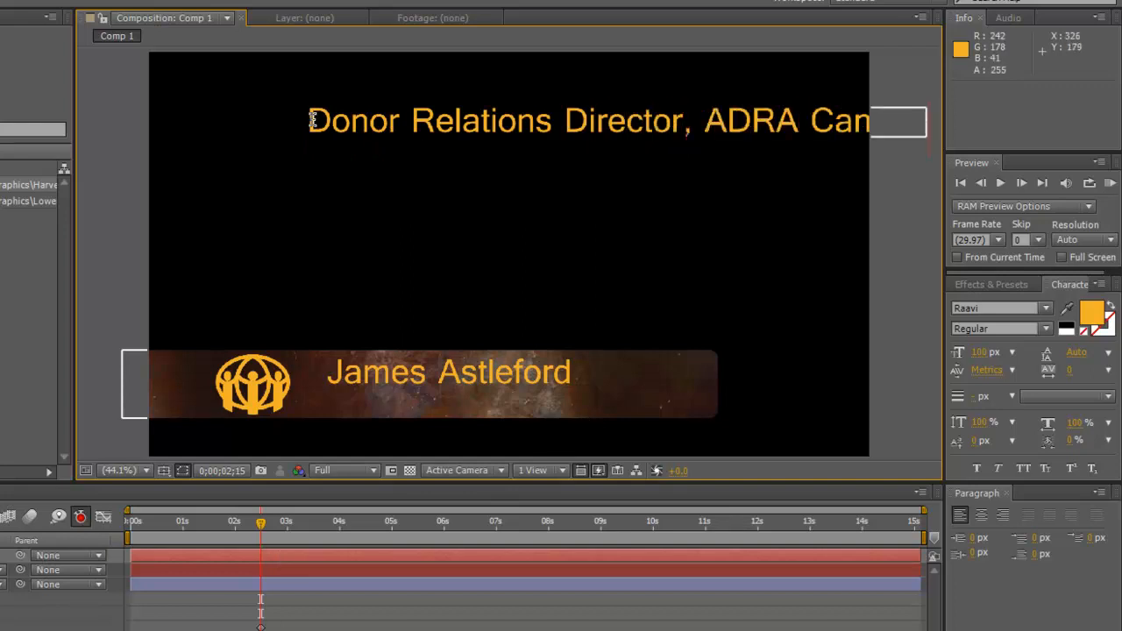
{"action": "key", "text": "ctrl+a"}
{"action": "left_click_drag", "start_coordinate": [982, 359], "coordinate": [934, 368]}
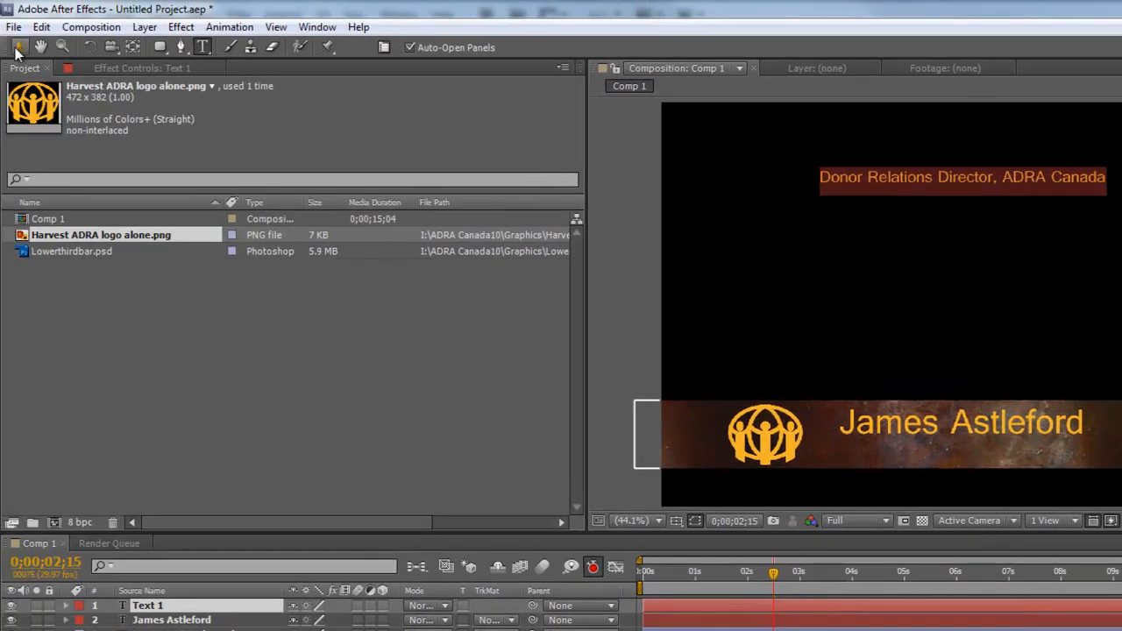
{"action": "left_click", "coordinate": [18, 48]}
Step: Drag the title line down onto the bar beneath the name and expand its layer properties
{"action": "left_click_drag", "start_coordinate": [1006, 179], "coordinate": [1031, 457]}
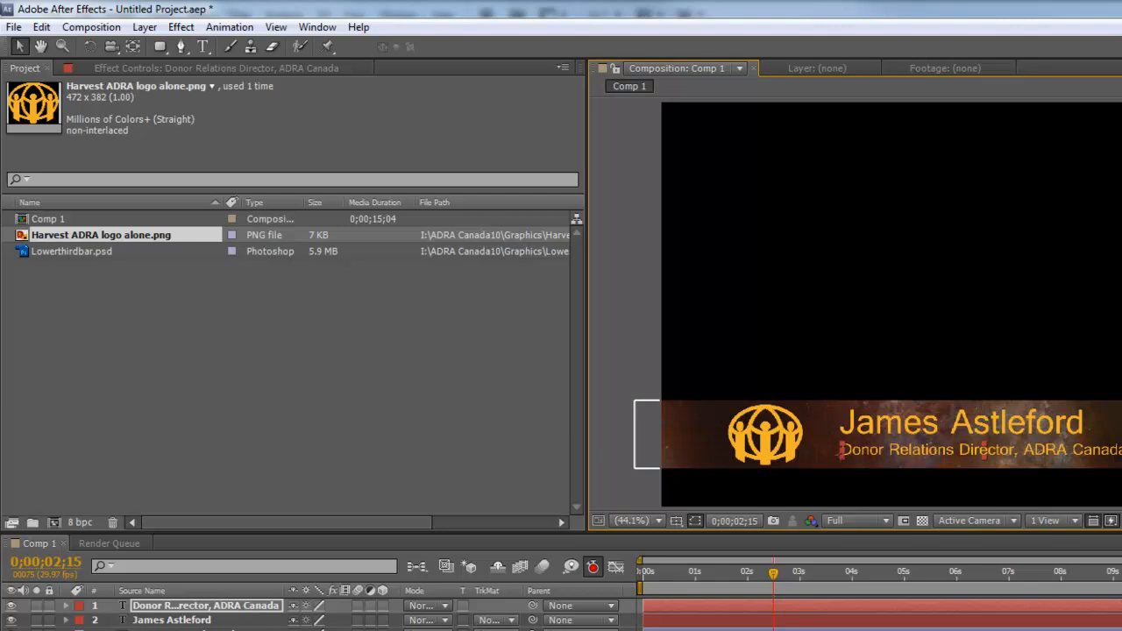
{"action": "left_click", "coordinate": [877, 630]}
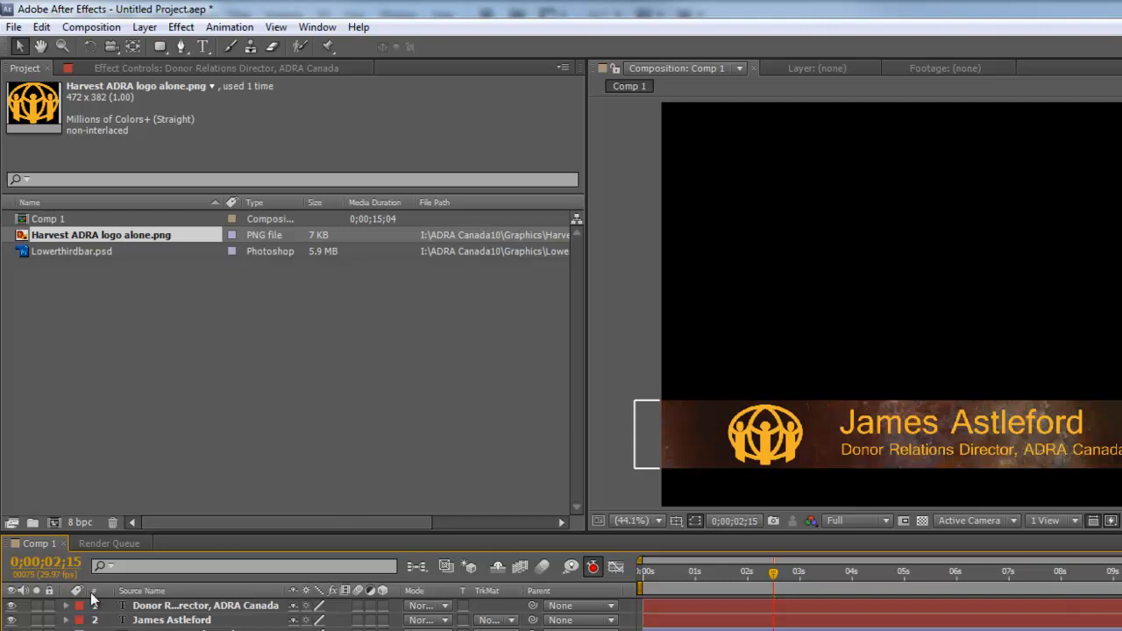
{"action": "left_click", "coordinate": [66, 606]}
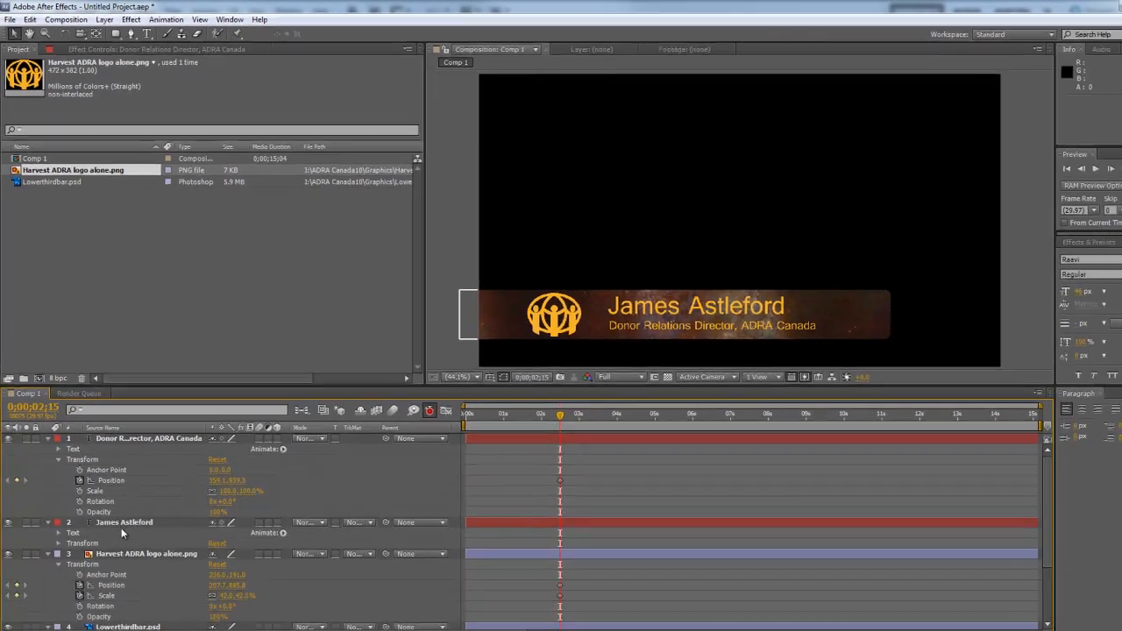
Step: Nudge the title line down to 359.1,939.3, keyframed at 0;00;02;15
{"action": "left_click", "coordinate": [58, 537]}
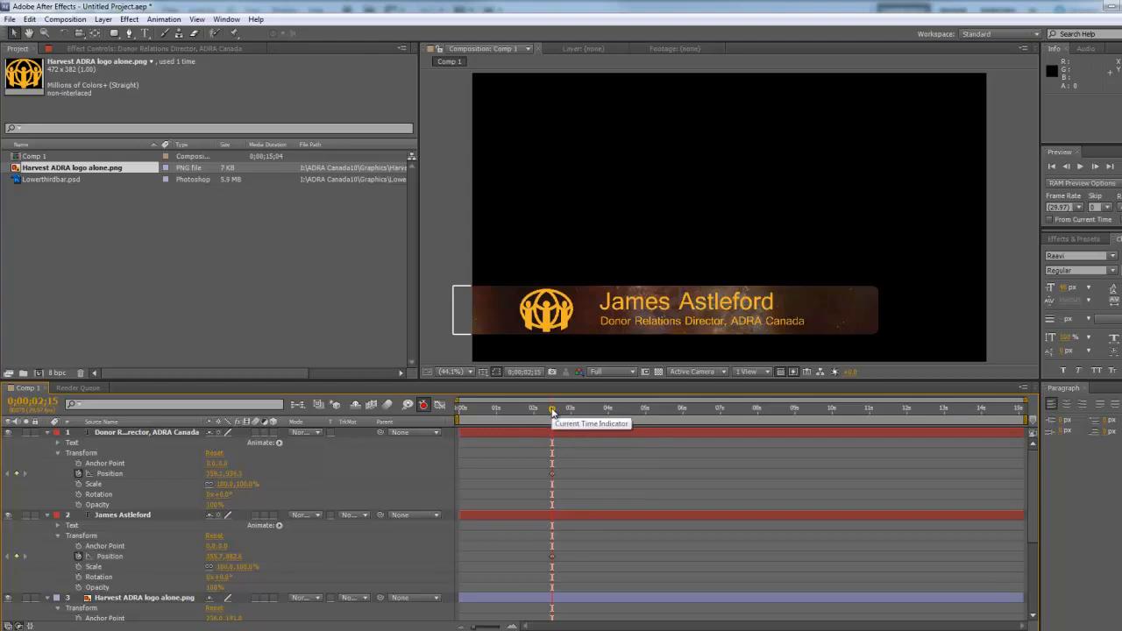
{"action": "left_click_drag", "start_coordinate": [551, 409], "coordinate": [552, 419]}
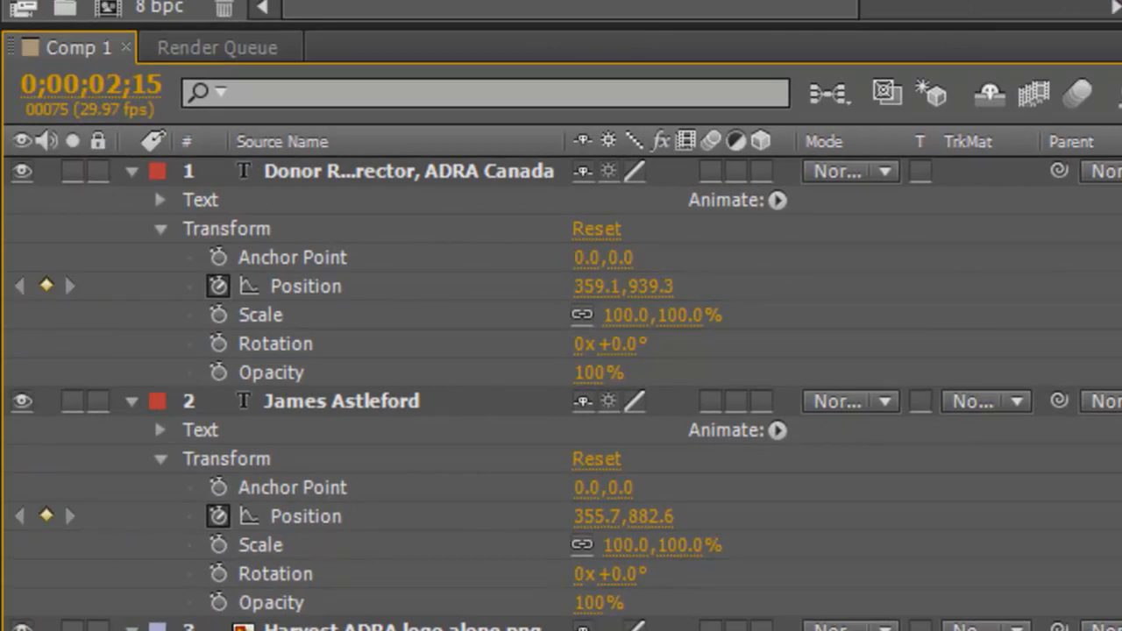
{"action": "left_click", "coordinate": [408, 171]}
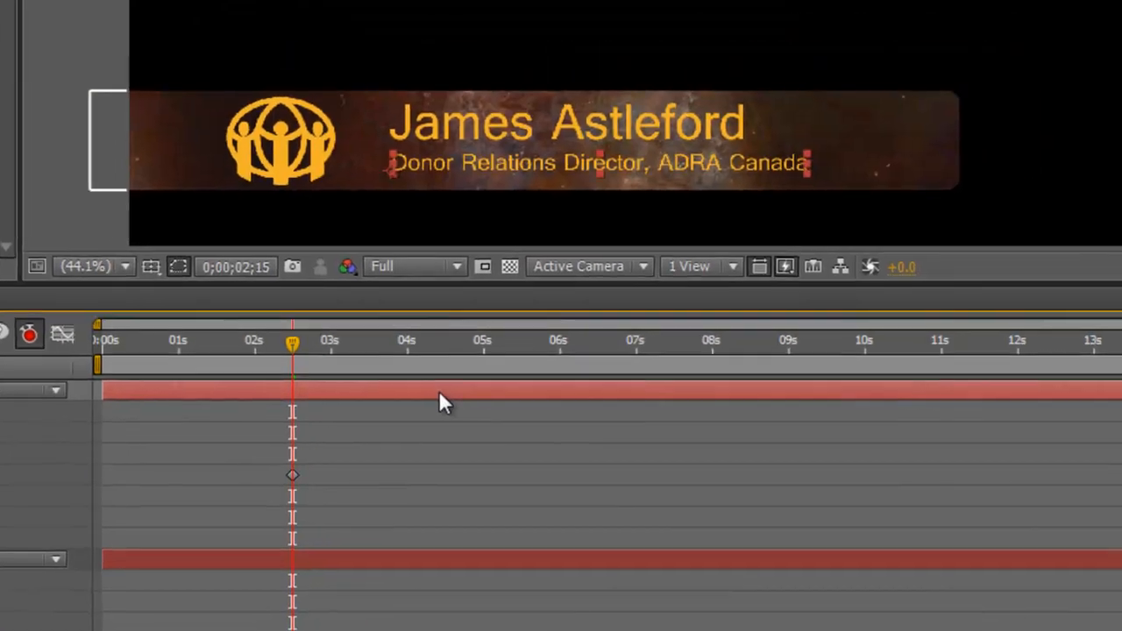
{"action": "key", "text": "Down"}
{"action": "key", "text": "Down"}
{"action": "key", "text": "Down"}
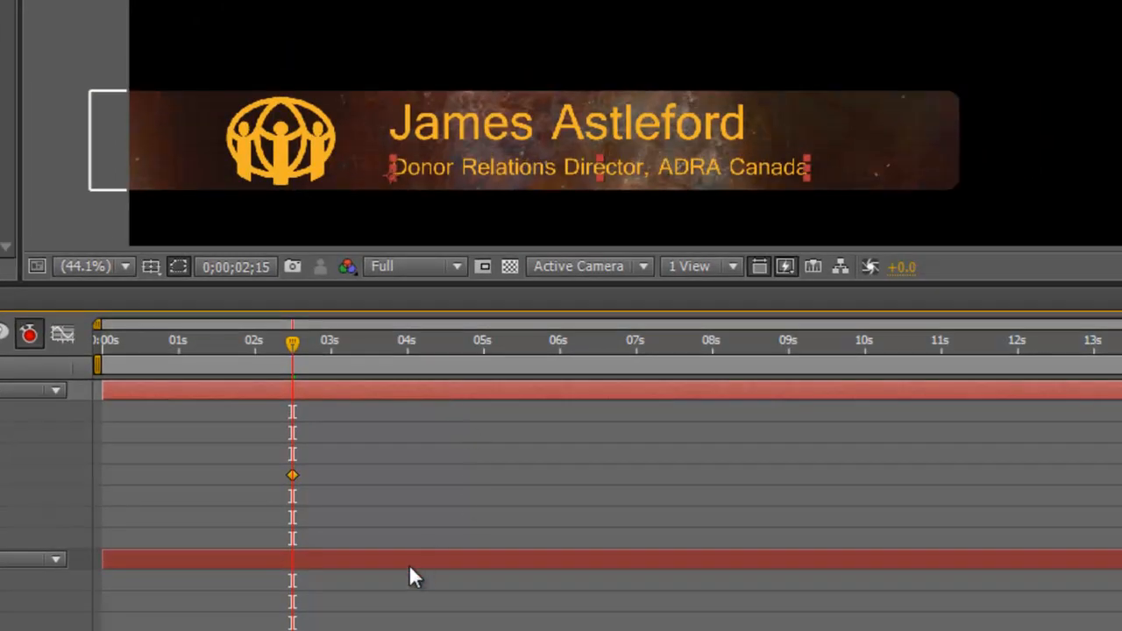
Step: Nudge the name text down closer to the title, then scrub the timeline to preview the animation
{"action": "left_click", "coordinate": [413, 562]}
{"action": "key", "text": "Down"}
{"action": "key", "text": "Down"}
{"action": "key", "text": "Down"}
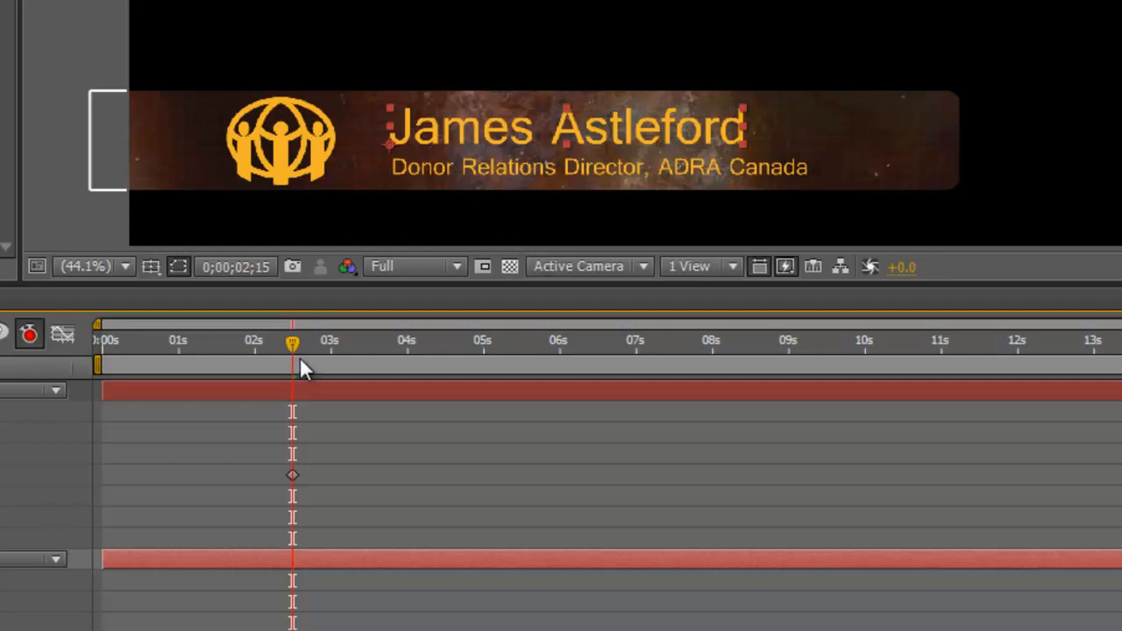
{"action": "left_click_drag", "start_coordinate": [286, 344], "coordinate": [267, 360]}
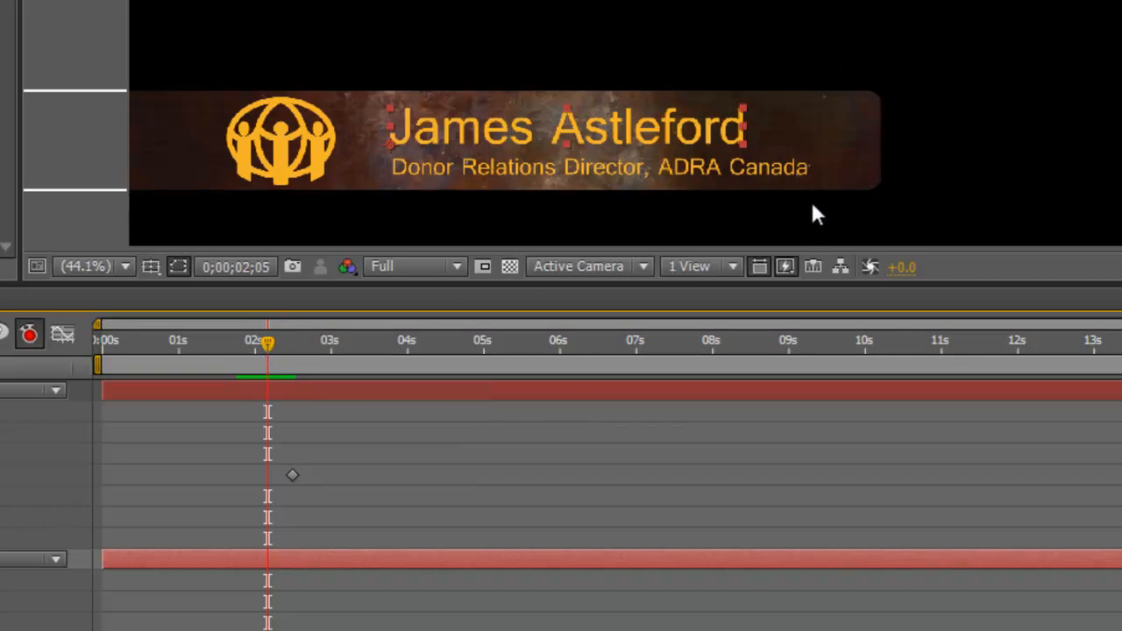
{"action": "left_click_drag", "start_coordinate": [266, 351], "coordinate": [194, 386]}
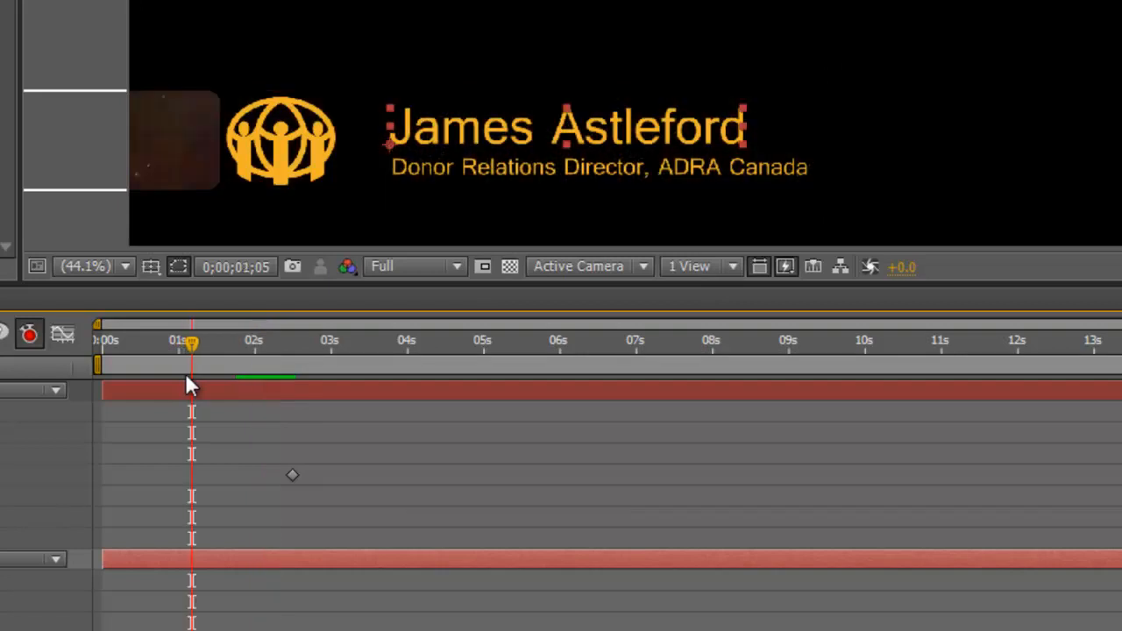
{"action": "left_click_drag", "start_coordinate": [187, 351], "coordinate": [265, 342]}
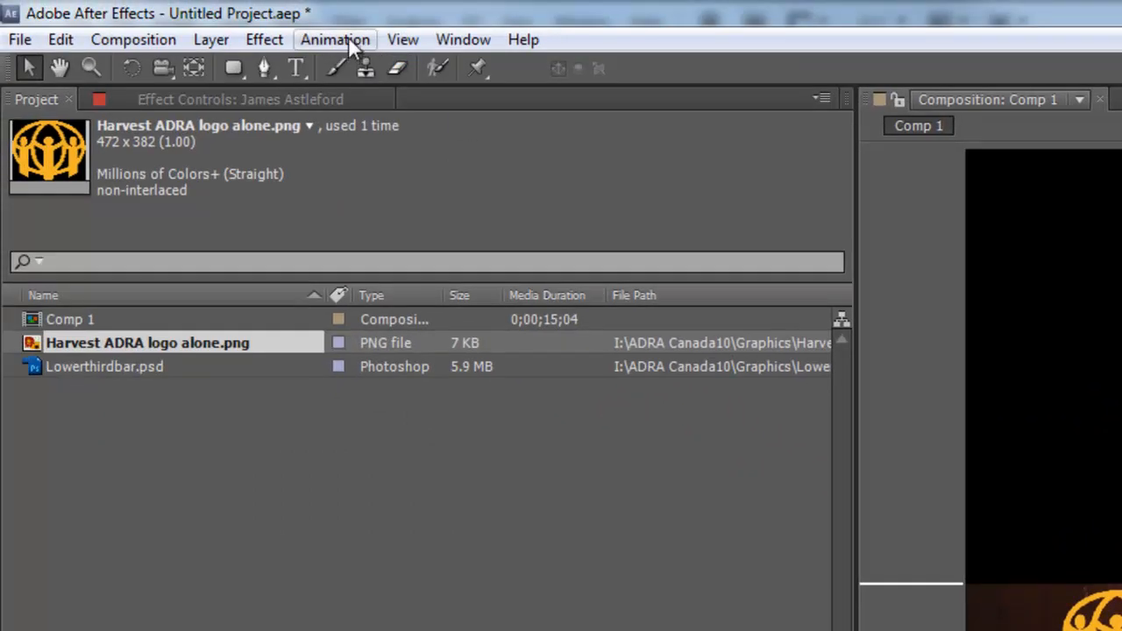
Step: Choose Animation > Browse Presets to open the After Effects presets folder in Adobe Bridge
{"action": "left_click", "coordinate": [349, 39]}
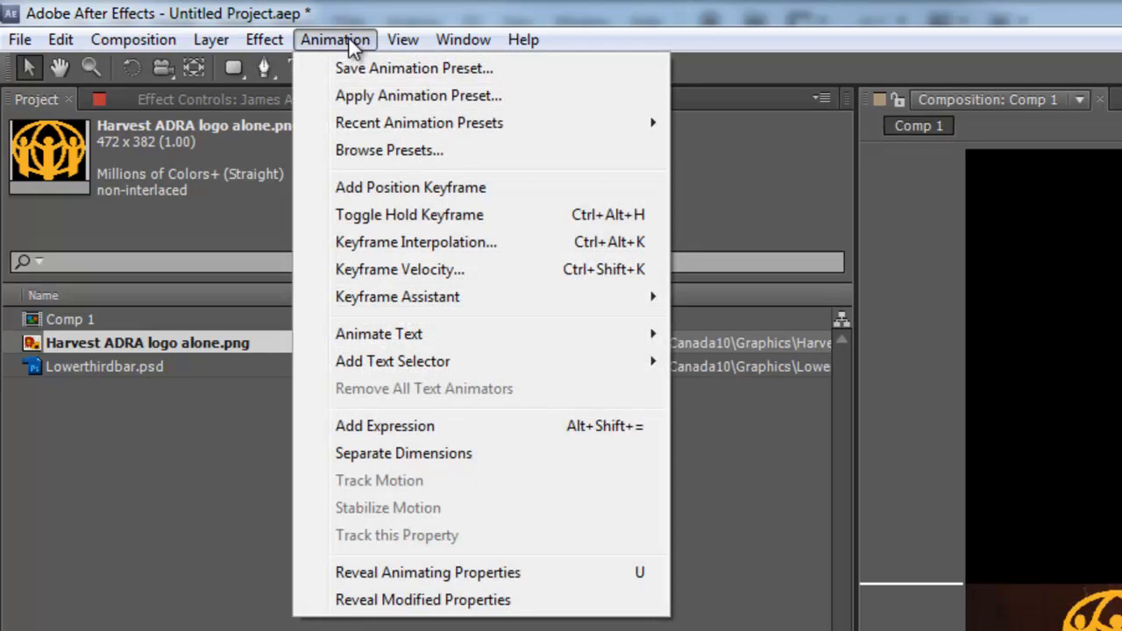
{"action": "mouse_move", "coordinate": [397, 337]}
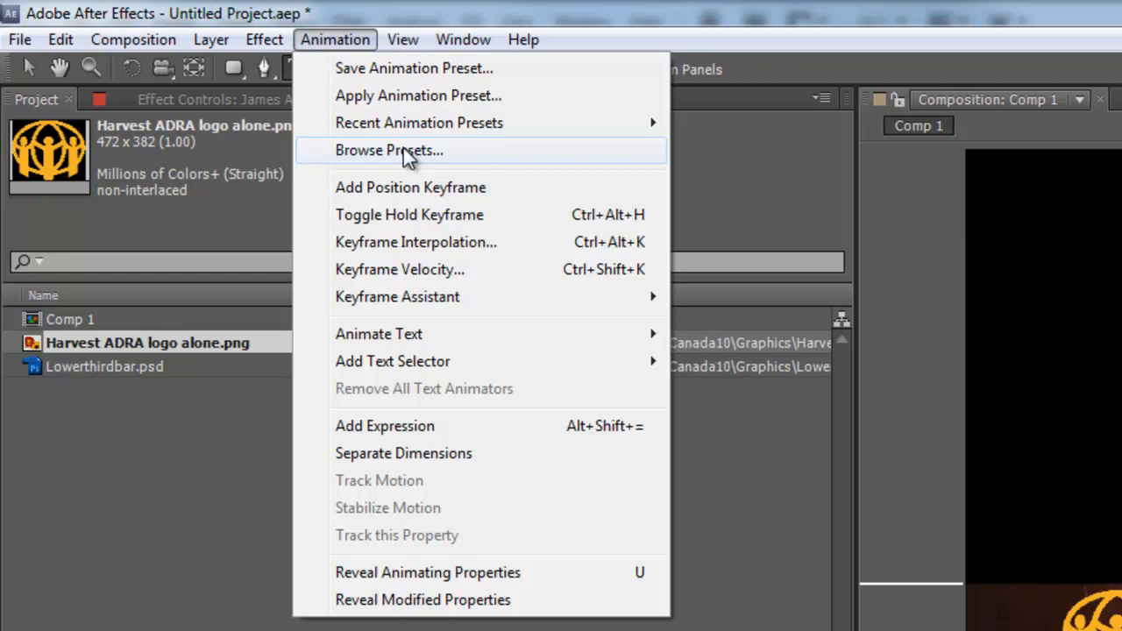
{"action": "left_click", "coordinate": [403, 150]}
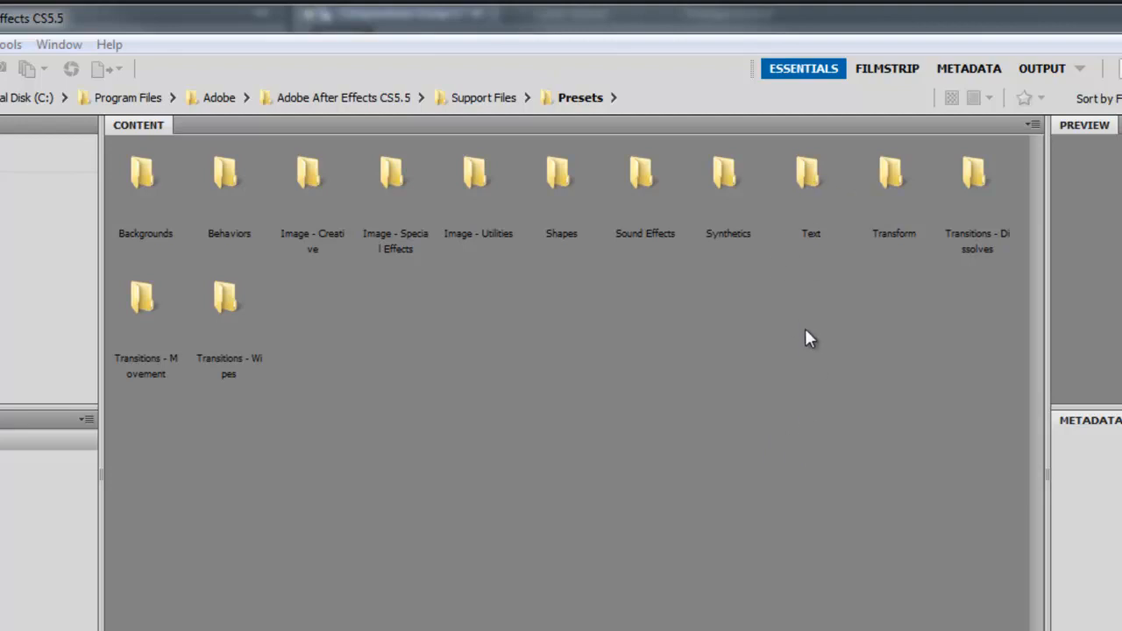
Step: Open the Text presets folder and its Animate In subfolder in Bridge
{"action": "left_click", "coordinate": [809, 175]}
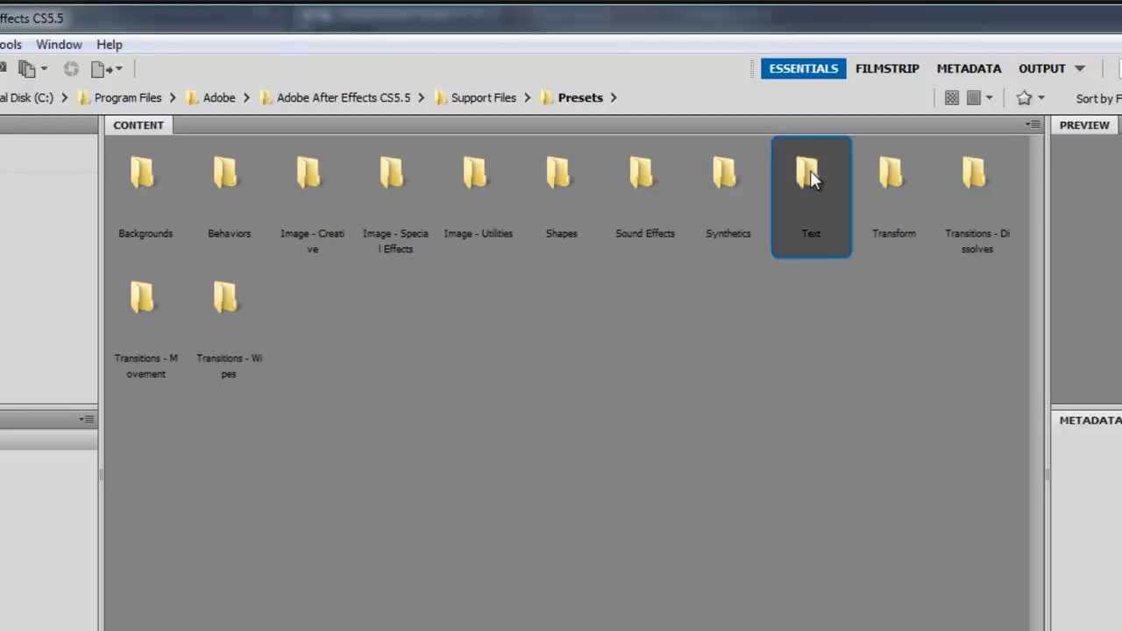
{"action": "double_click", "coordinate": [810, 174]}
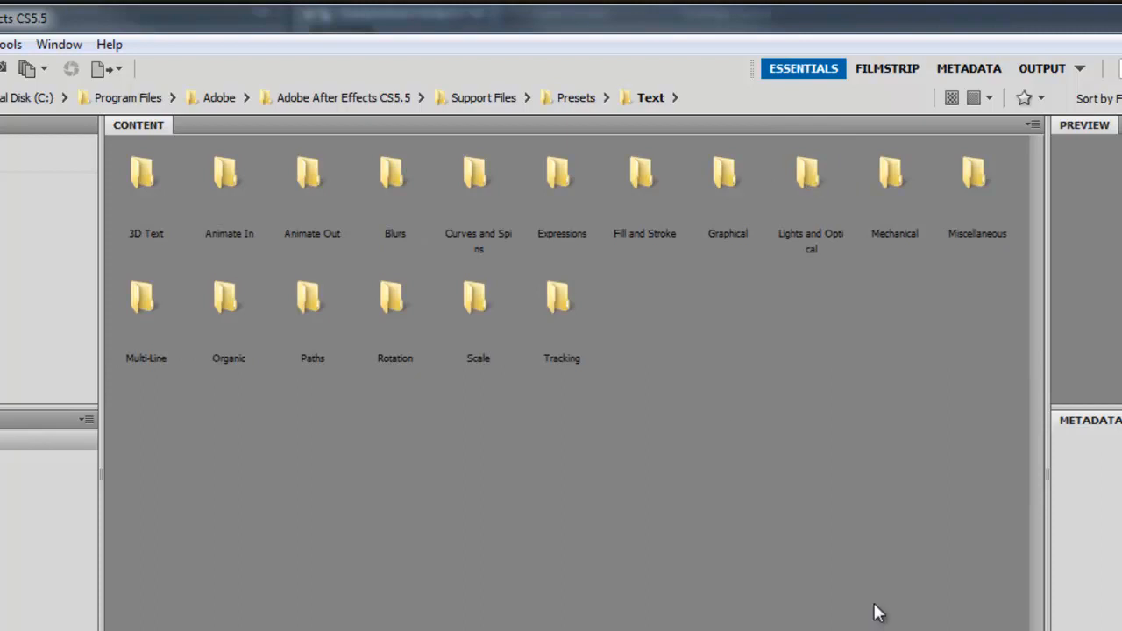
{"action": "double_click", "coordinate": [219, 173]}
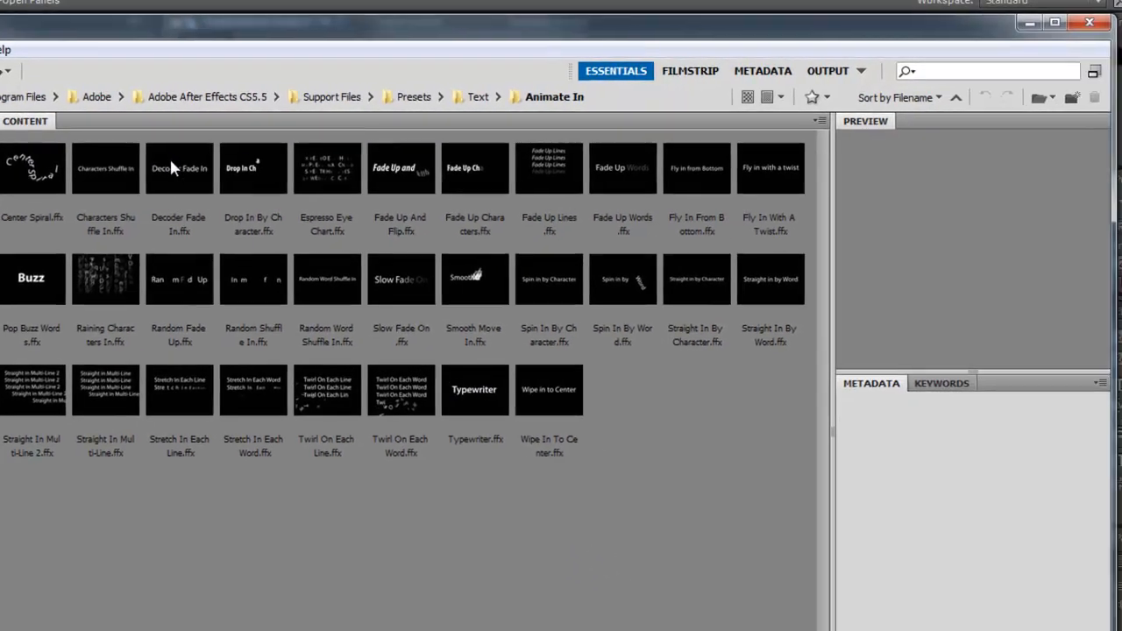
Step: Preview seven Animate In presets, Decoder Fade In through Characters Shuffle In, then return to the Text folder
{"action": "left_click", "coordinate": [300, 171]}
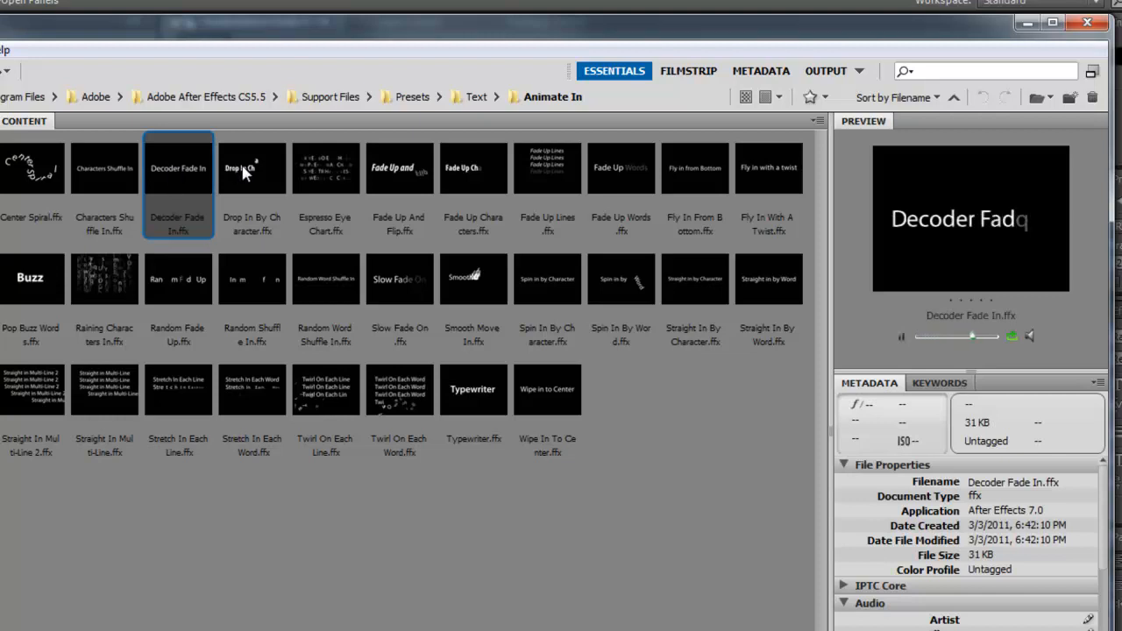
{"action": "left_click", "coordinate": [262, 165]}
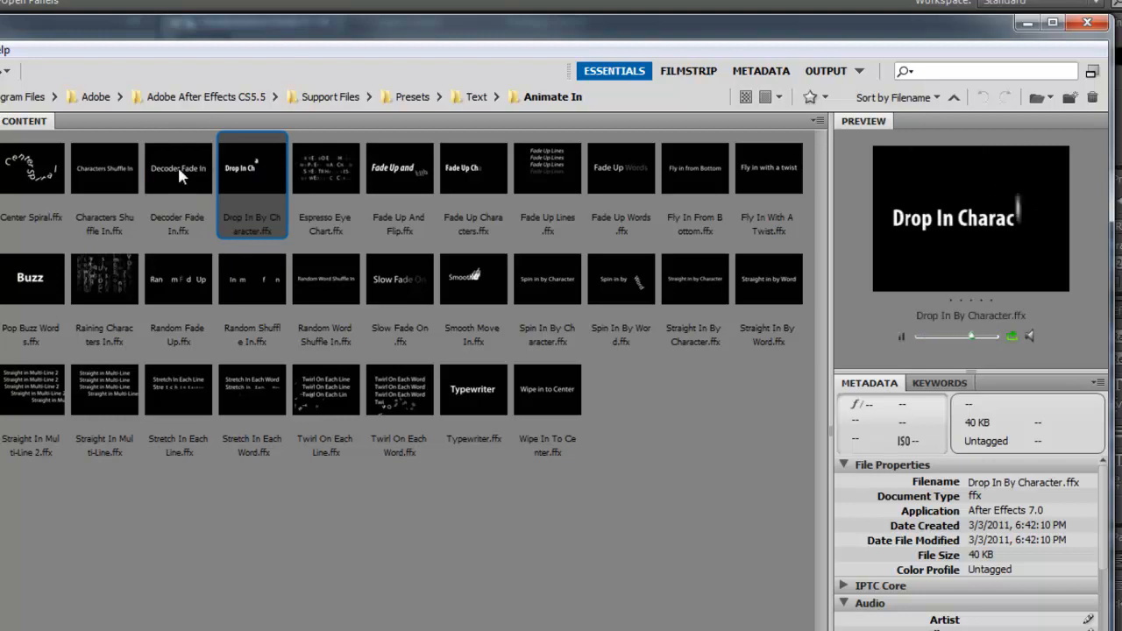
{"action": "left_click", "coordinate": [394, 174]}
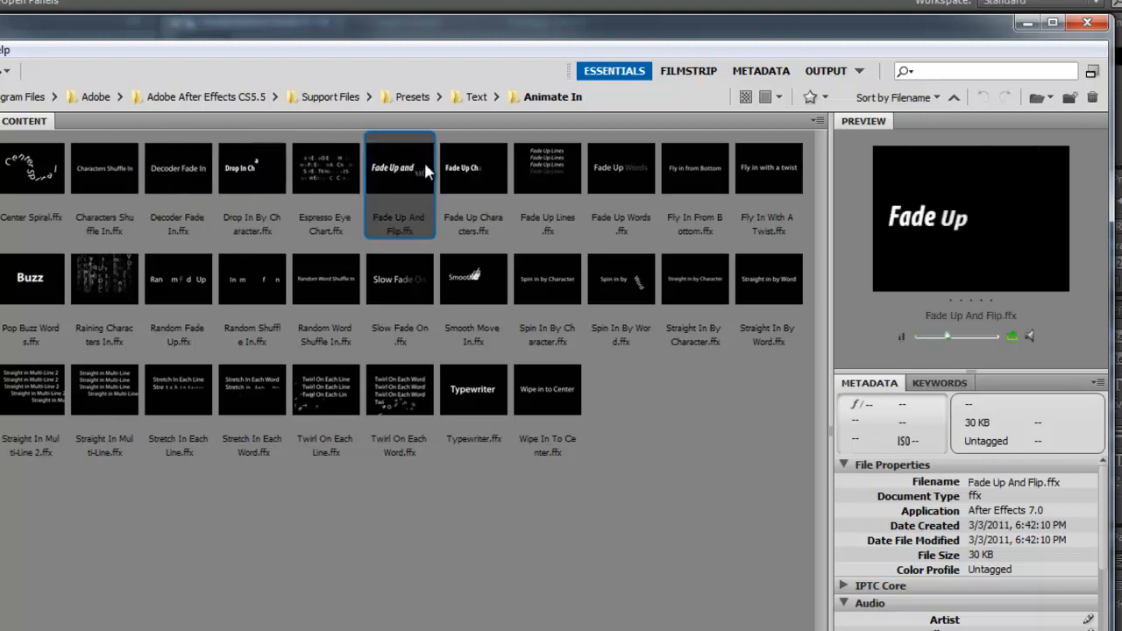
{"action": "left_click", "coordinate": [473, 277]}
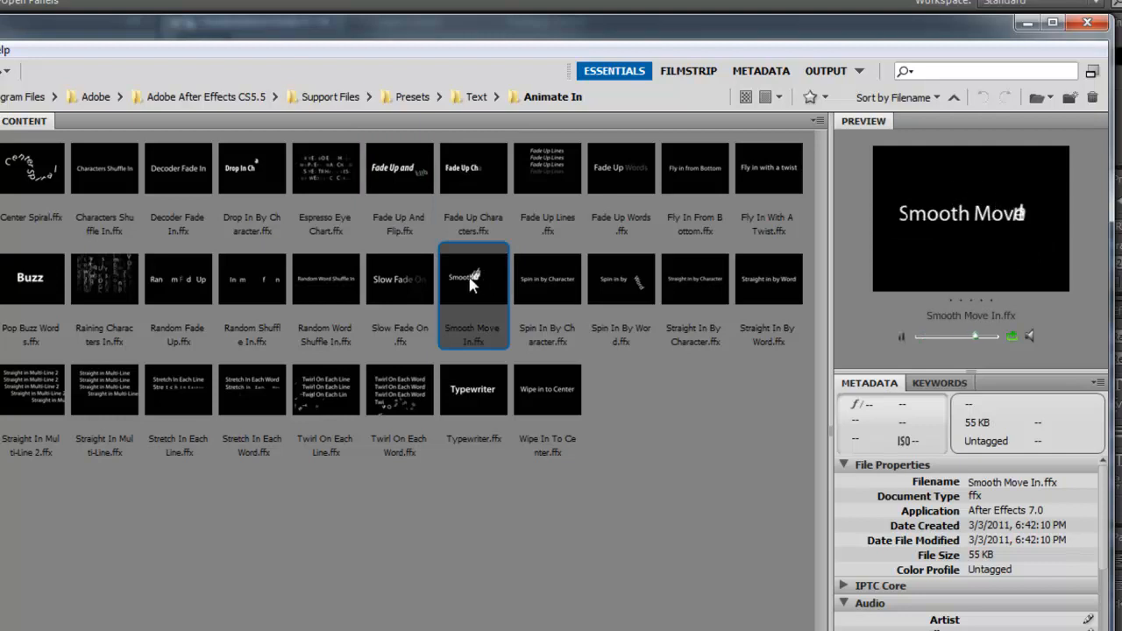
{"action": "left_click", "coordinate": [106, 270]}
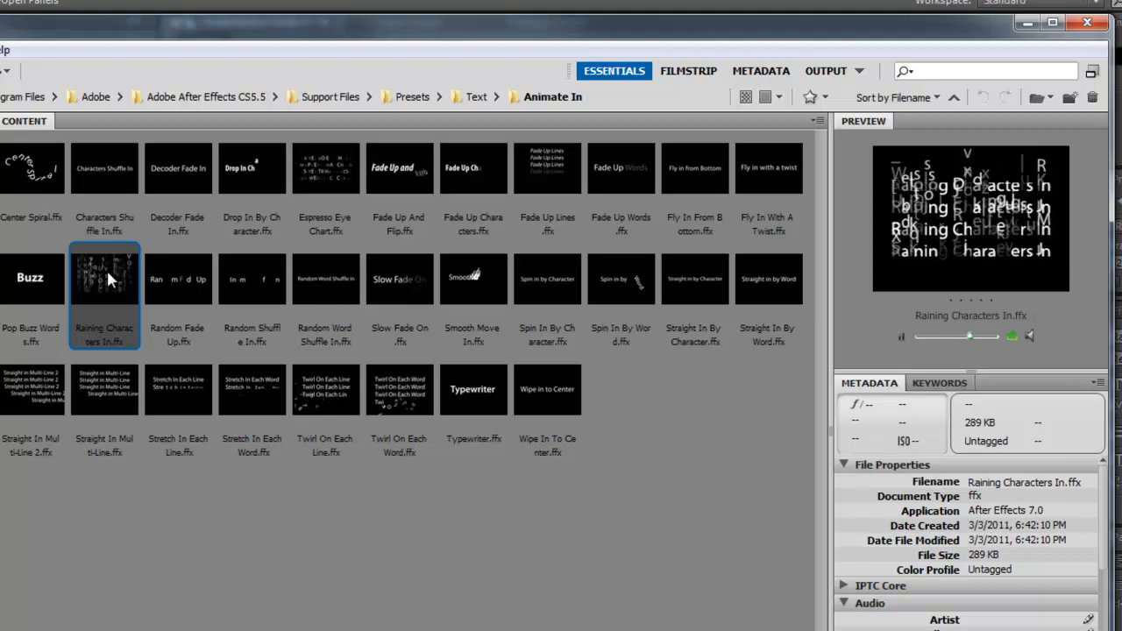
{"action": "left_click", "coordinate": [134, 388]}
{"action": "left_click", "coordinate": [106, 176]}
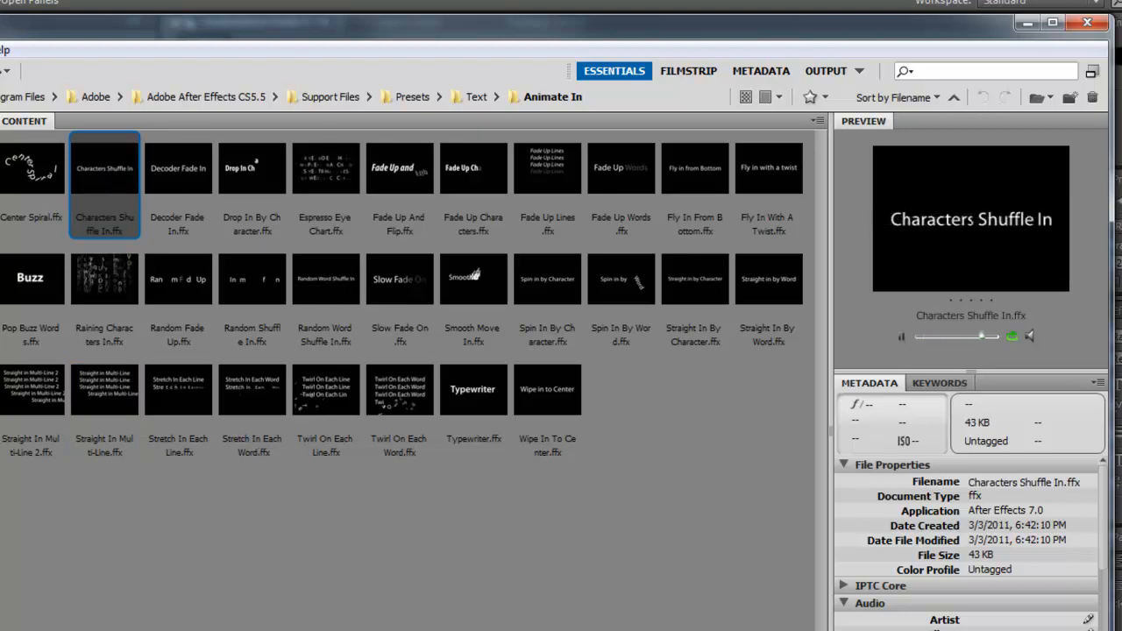
{"action": "key", "text": "ctrl+Up"}
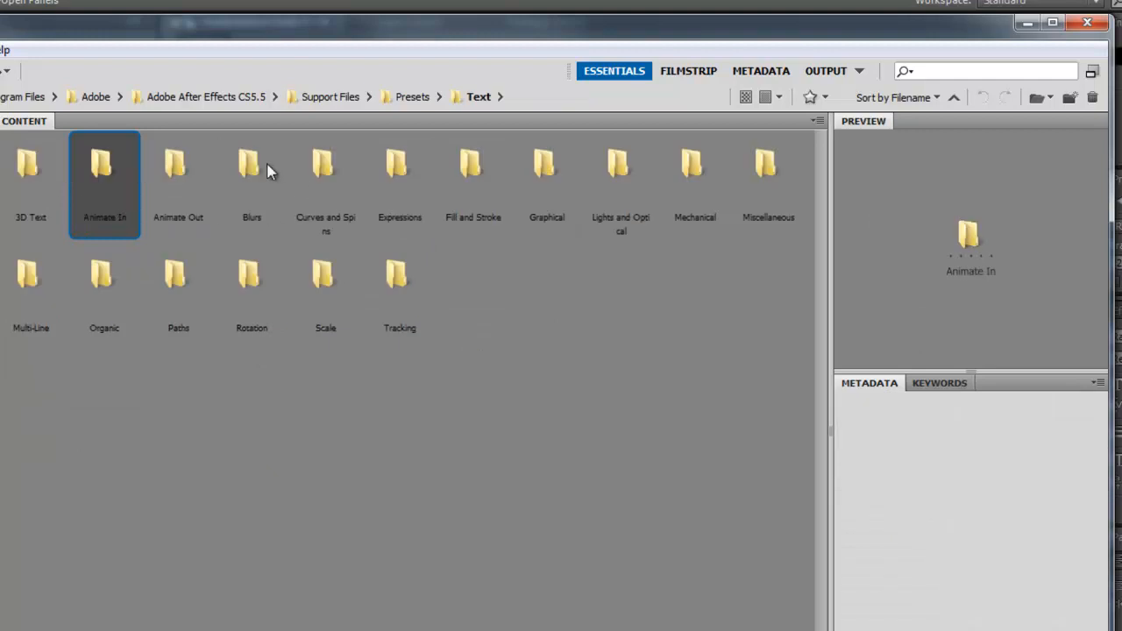
Step: Open the Blurs folder and apply Bullet Train.ffx to the selected name text layer
{"action": "left_click", "coordinate": [250, 175]}
{"action": "double_click", "coordinate": [250, 176]}
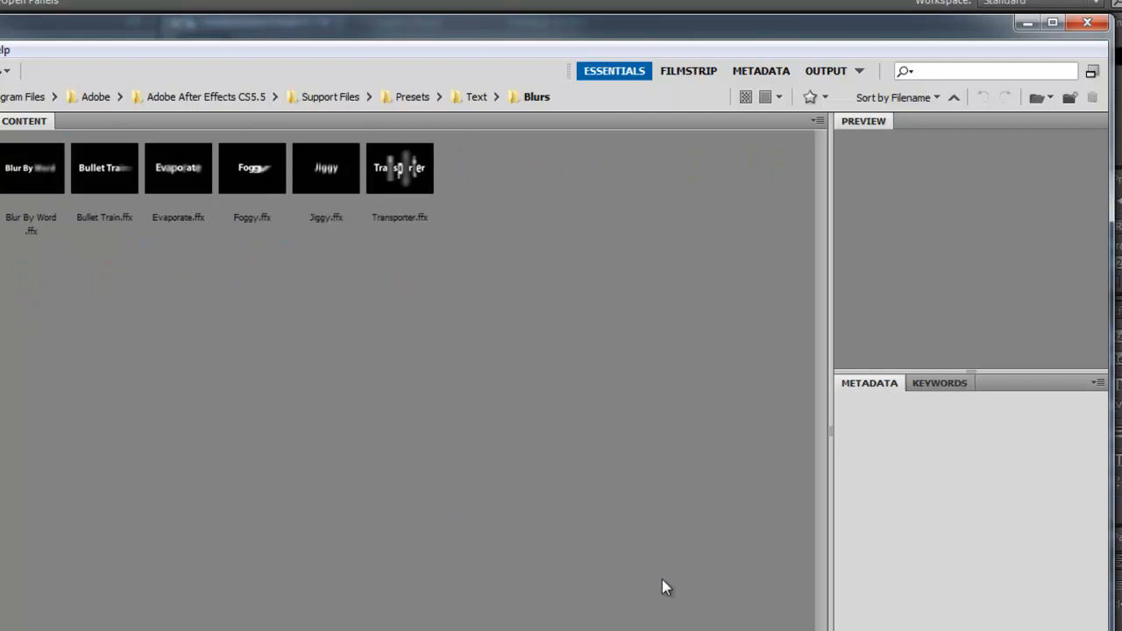
{"action": "double_click", "coordinate": [107, 170]}
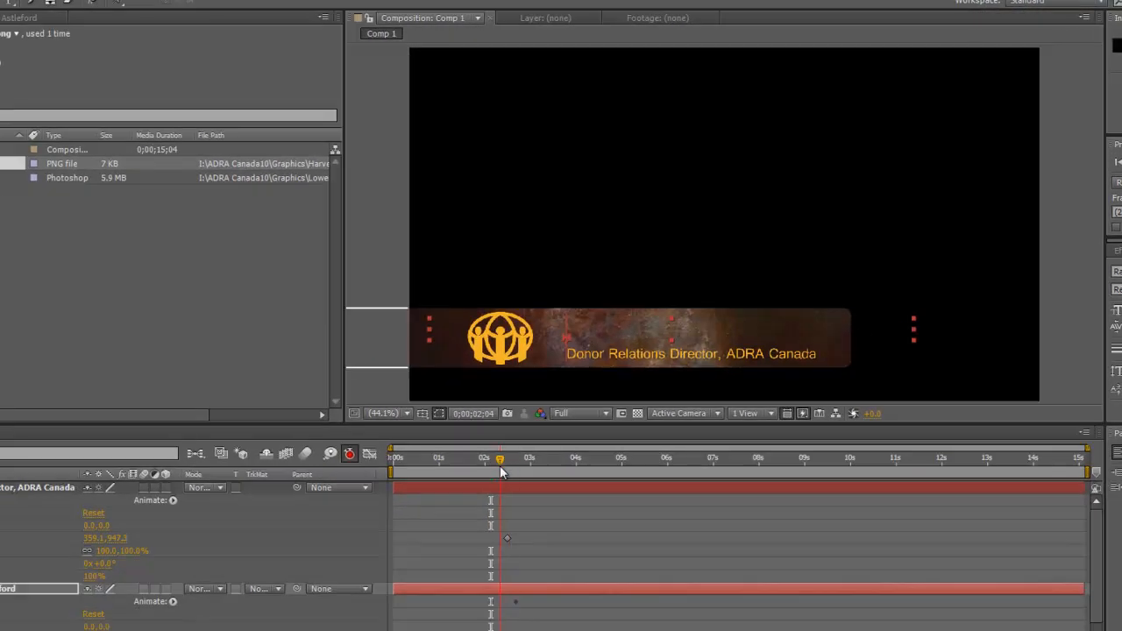
{"action": "left_click_drag", "start_coordinate": [502, 472], "coordinate": [496, 474]}
{"action": "left_click", "coordinate": [551, 591]}
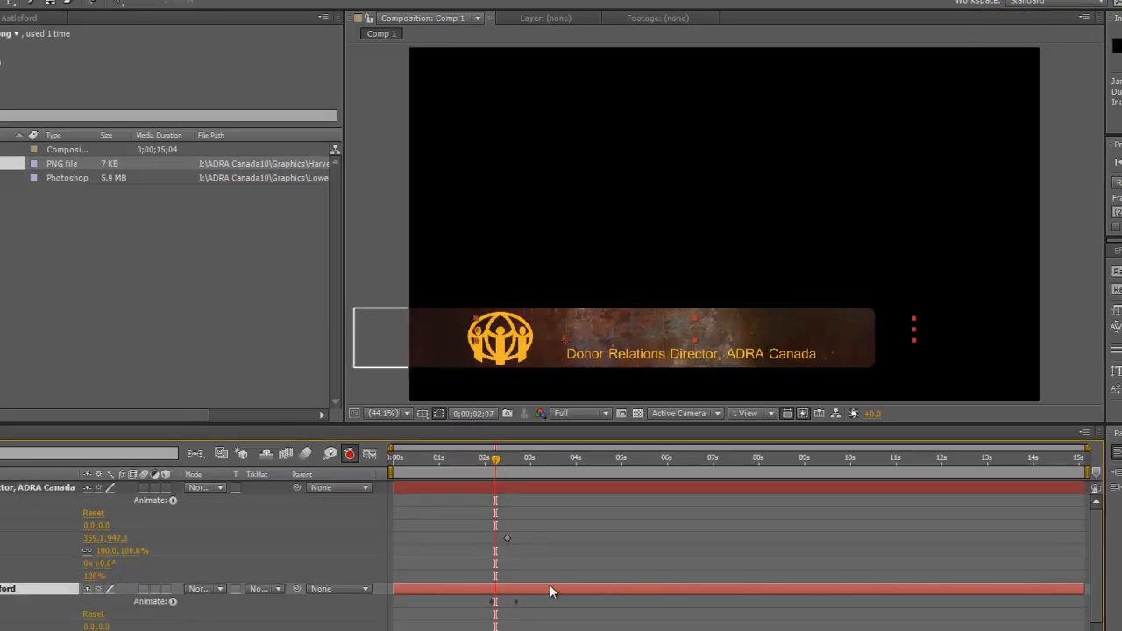
{"action": "key", "text": "space"}
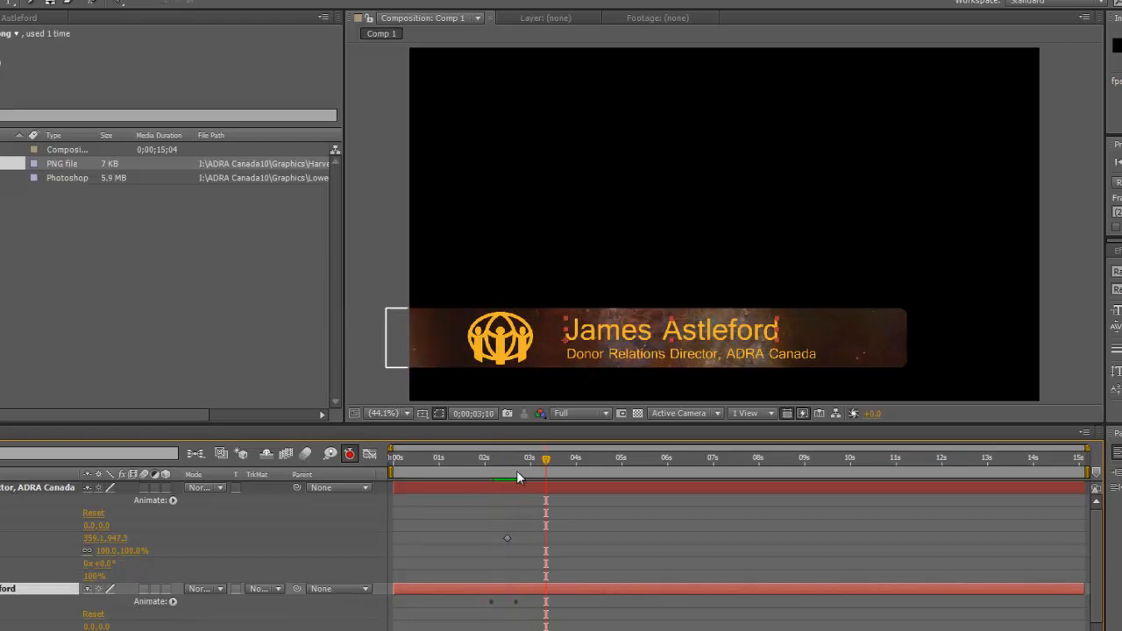
{"action": "left_click_drag", "start_coordinate": [548, 461], "coordinate": [486, 498]}
{"action": "key", "text": "space"}
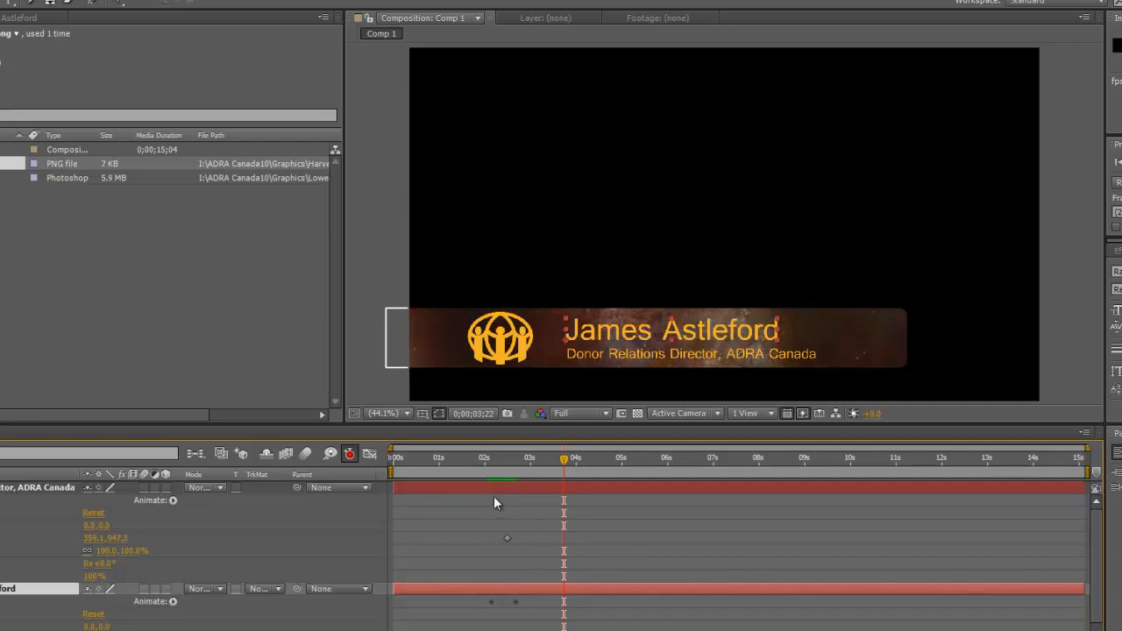
{"action": "left_click_drag", "start_coordinate": [564, 461], "coordinate": [486, 509]}
{"action": "key", "text": "space"}
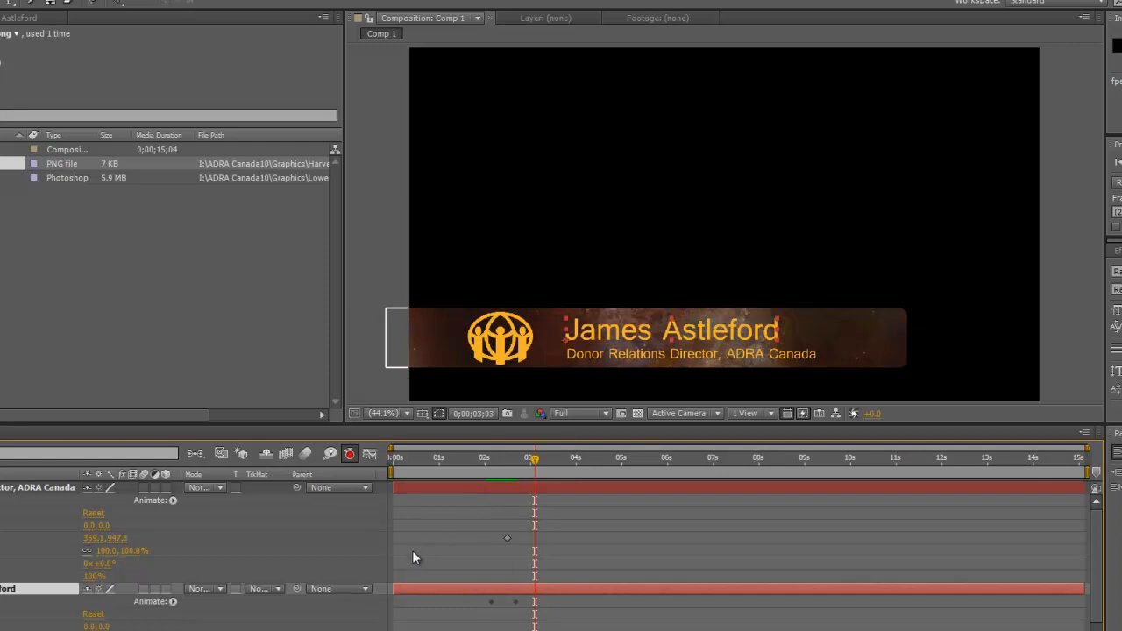
{"action": "mouse_move", "coordinate": [538, 463]}
{"action": "left_mouse_down"}
{"action": "mouse_move", "coordinate": [511, 478]}
{"action": "mouse_move", "coordinate": [560, 466]}
{"action": "left_mouse_up"}
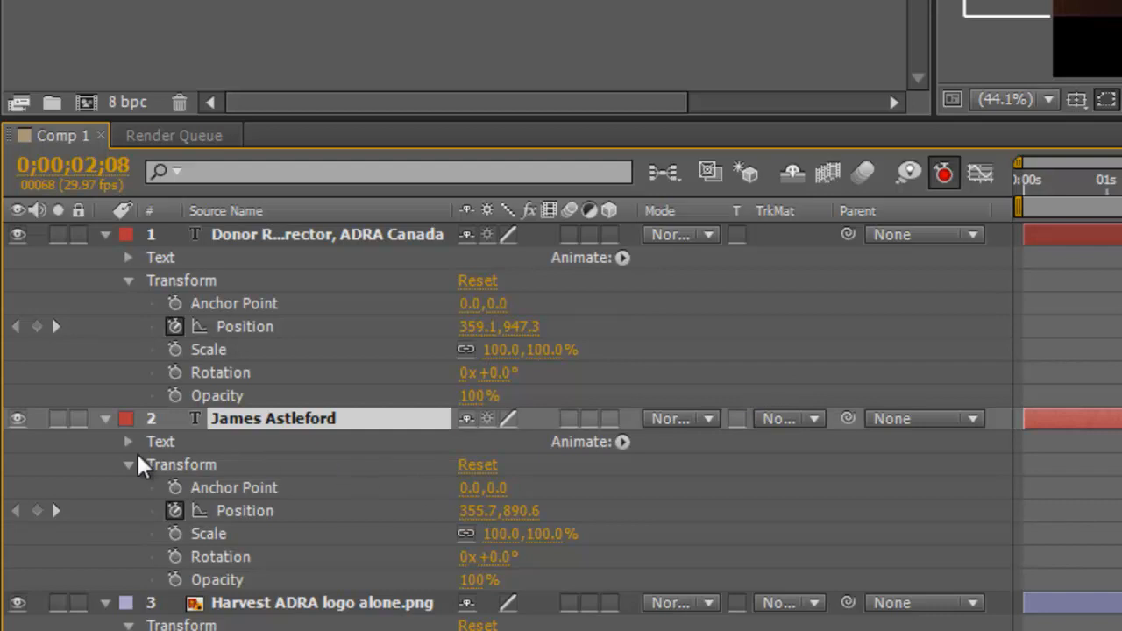
Step: Expand the name's Bullet Train Range Selector 1 and drag its Offset keyframe slightly later
{"action": "left_click", "coordinate": [128, 441]}
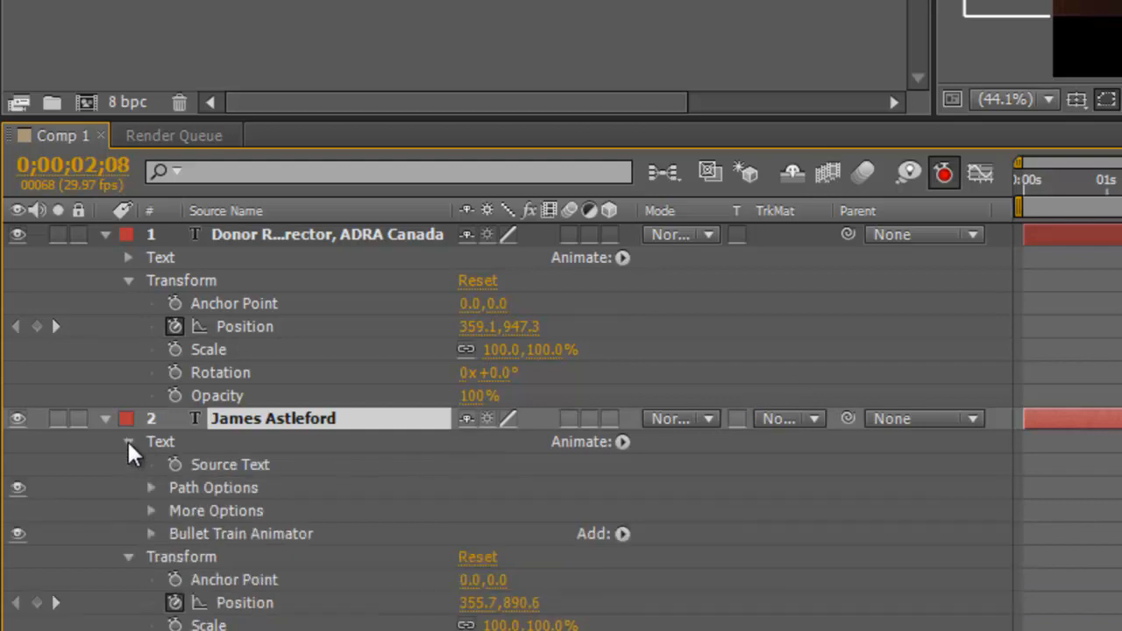
{"action": "left_click", "coordinate": [153, 533]}
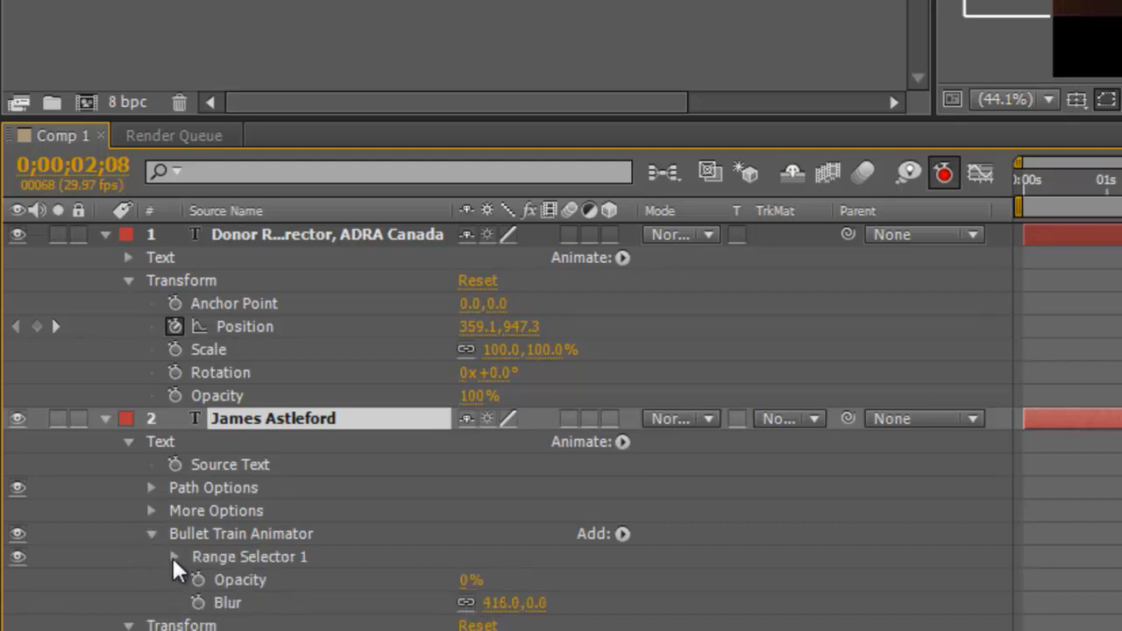
{"action": "left_click", "coordinate": [174, 557]}
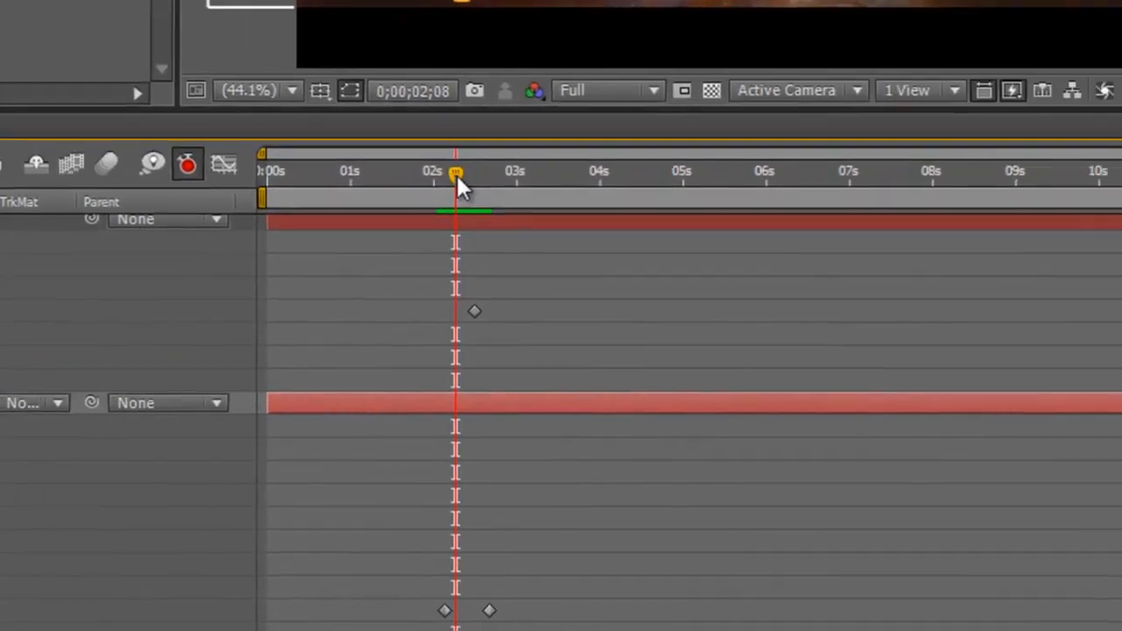
{"action": "left_click_drag", "start_coordinate": [998, 181], "coordinate": [987, 200]}
{"action": "left_click_drag", "start_coordinate": [447, 604], "coordinate": [488, 619]}
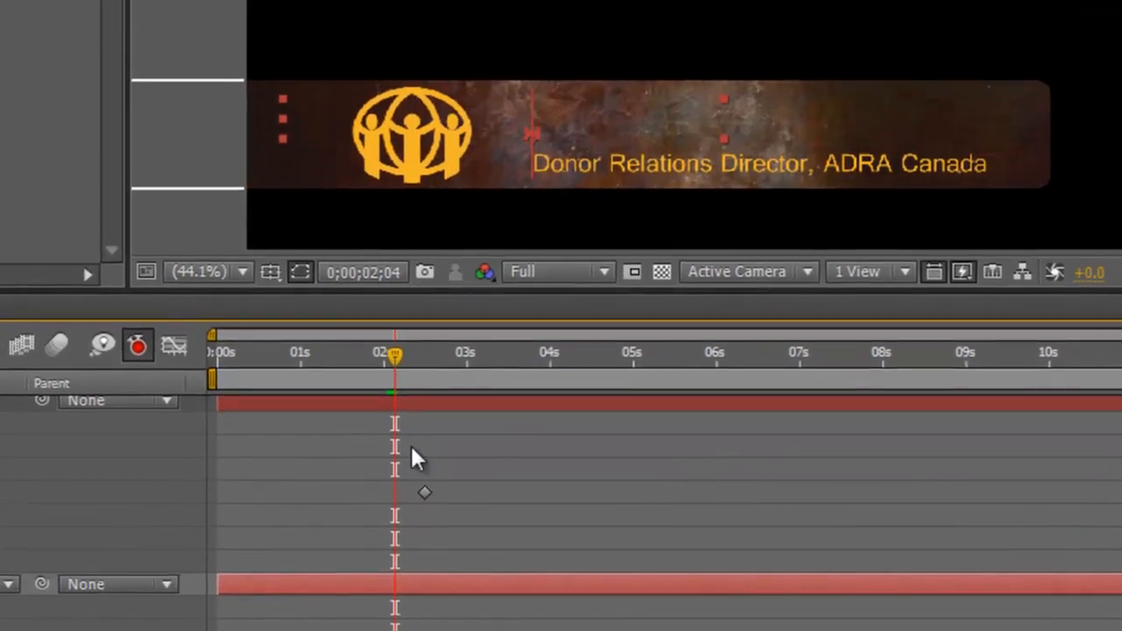
Step: Fine-tune the second Offset keyframe's timing, previewing the name blur-in from around 2;16
{"action": "key", "text": "space"}
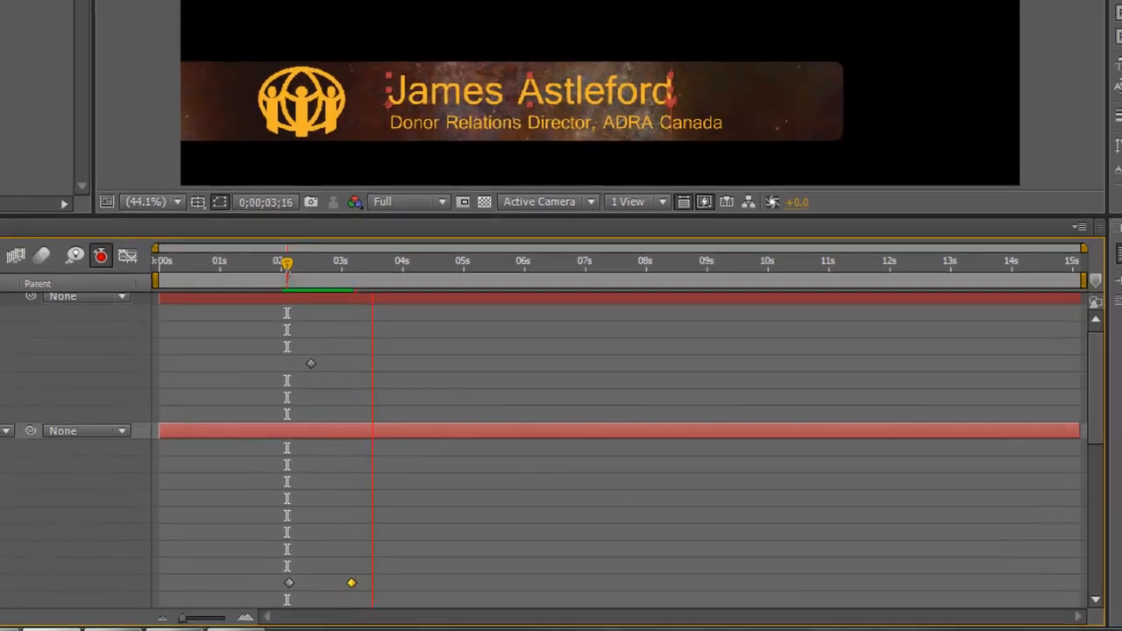
{"action": "key", "text": "space"}
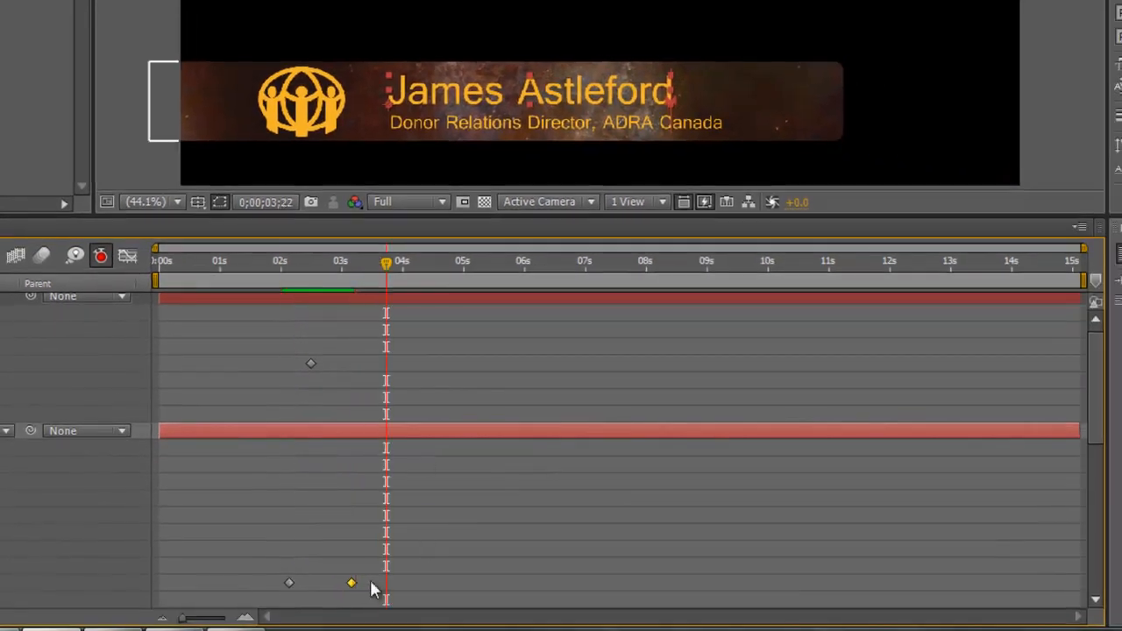
{"action": "left_click_drag", "start_coordinate": [353, 584], "coordinate": [377, 587]}
{"action": "left_click_drag", "start_coordinate": [389, 275], "coordinate": [289, 308]}
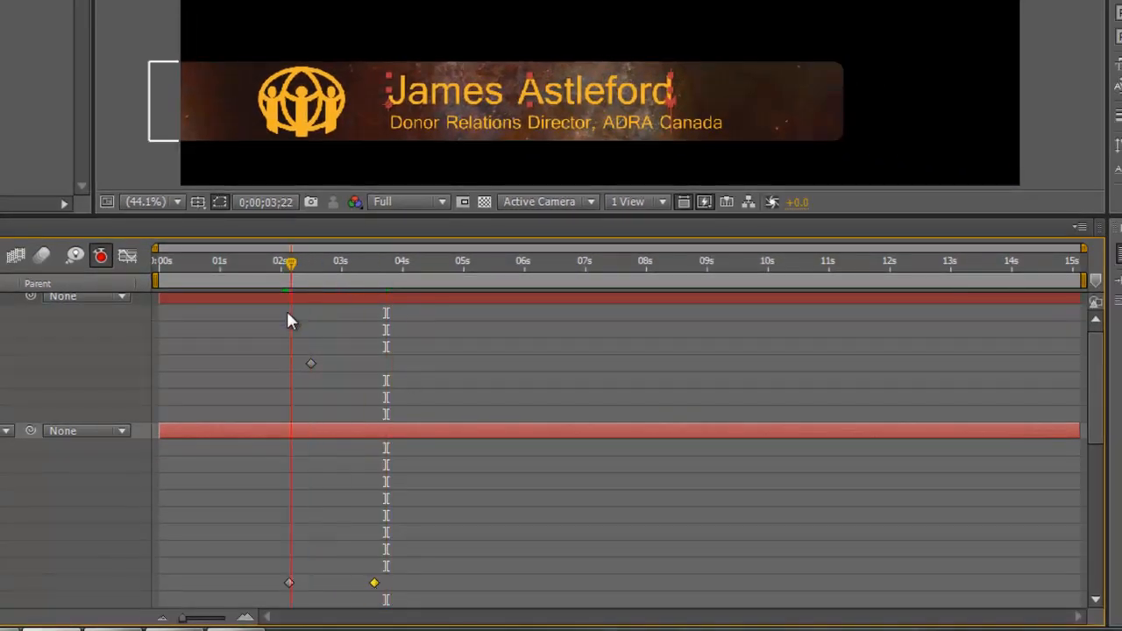
{"action": "key", "text": "space"}
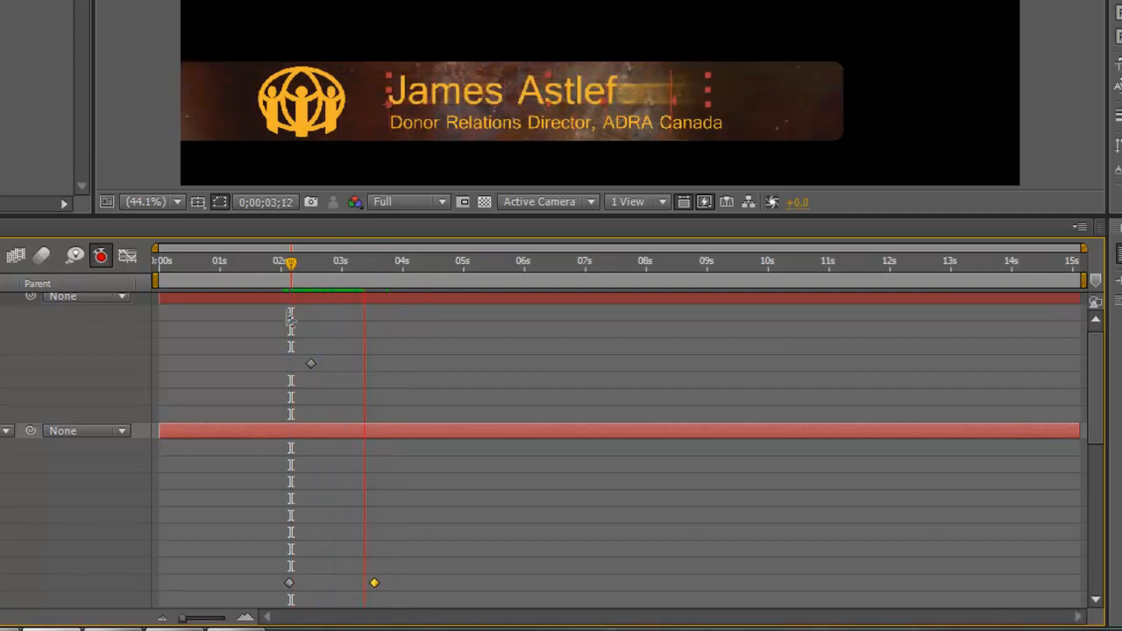
{"action": "key", "text": "space"}
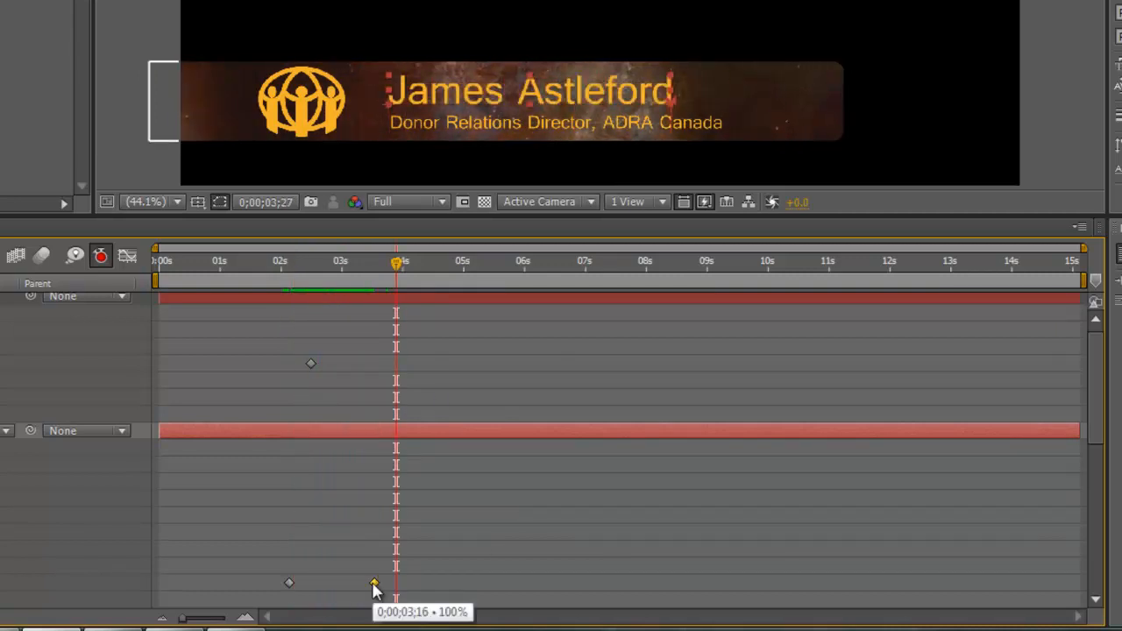
{"action": "left_click_drag", "start_coordinate": [376, 590], "coordinate": [360, 586]}
{"action": "left_click_drag", "start_coordinate": [397, 264], "coordinate": [296, 302]}
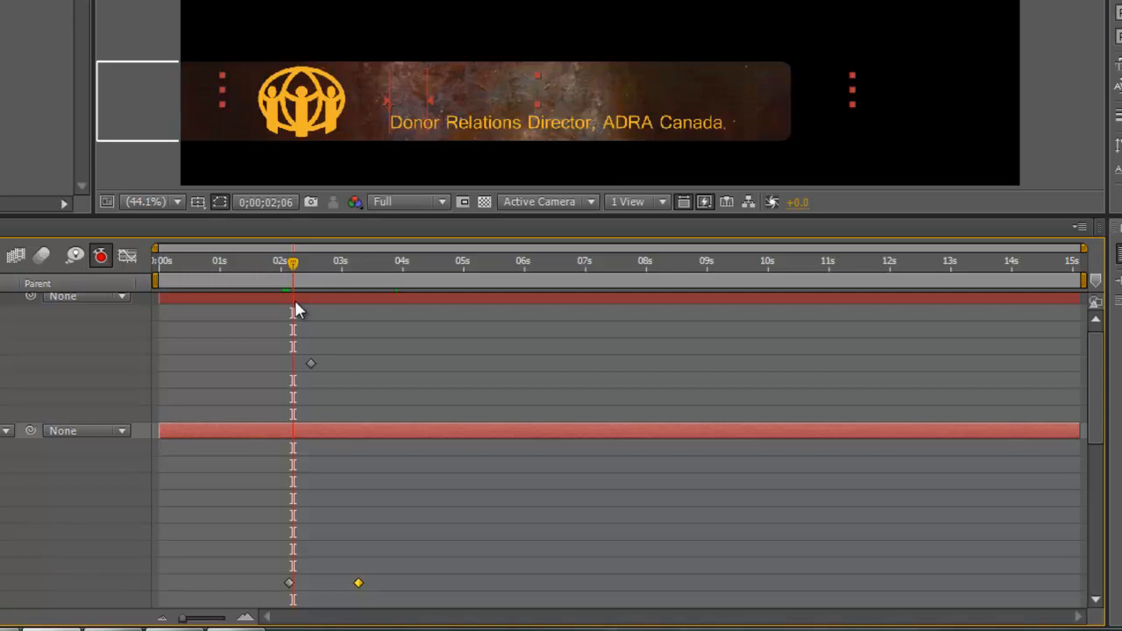
{"action": "key", "text": "space"}
{"action": "key", "text": "space"}
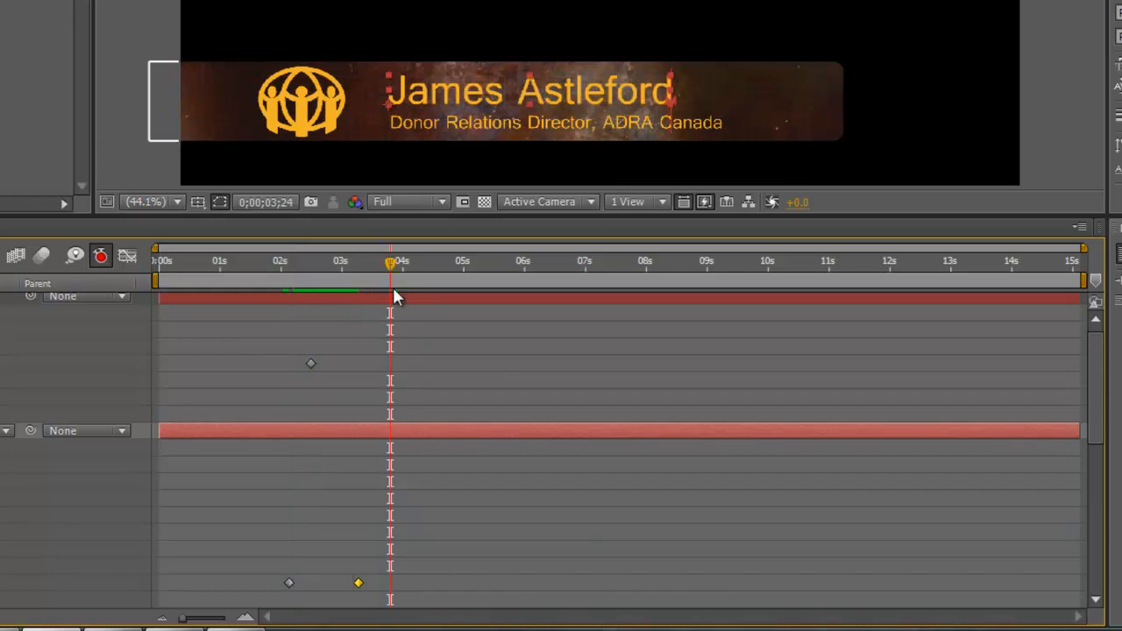
Step: Select the Bullet Train Animator group, then deselect all and return to about 2;03
{"action": "left_click_drag", "start_coordinate": [391, 261], "coordinate": [338, 294]}
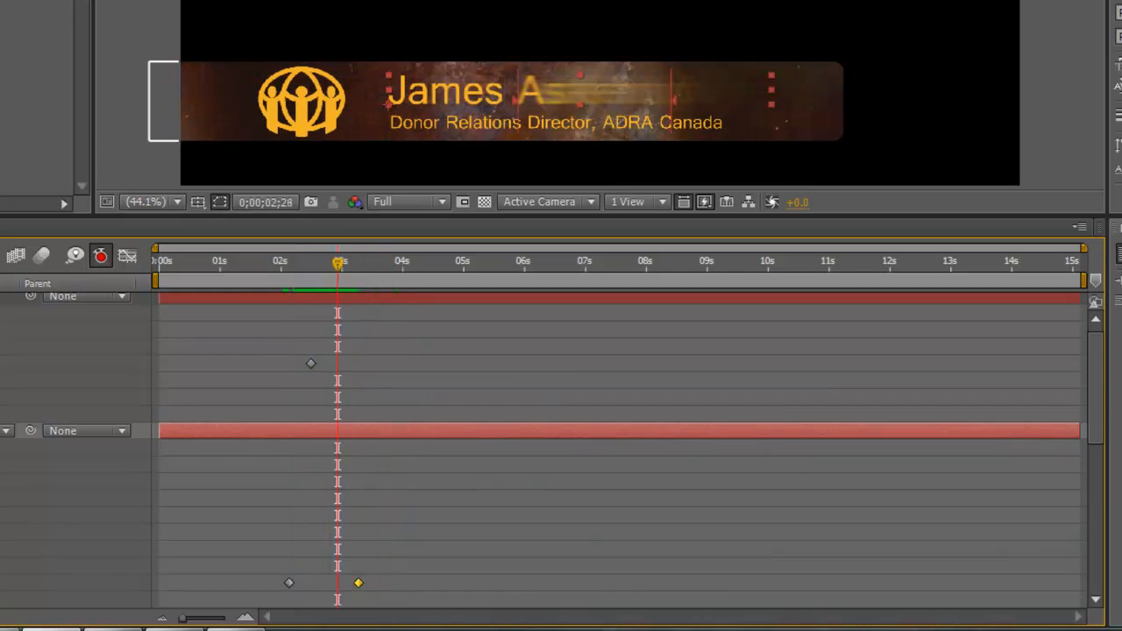
{"action": "left_click_drag", "start_coordinate": [1096, 412], "coordinate": [1121, 446]}
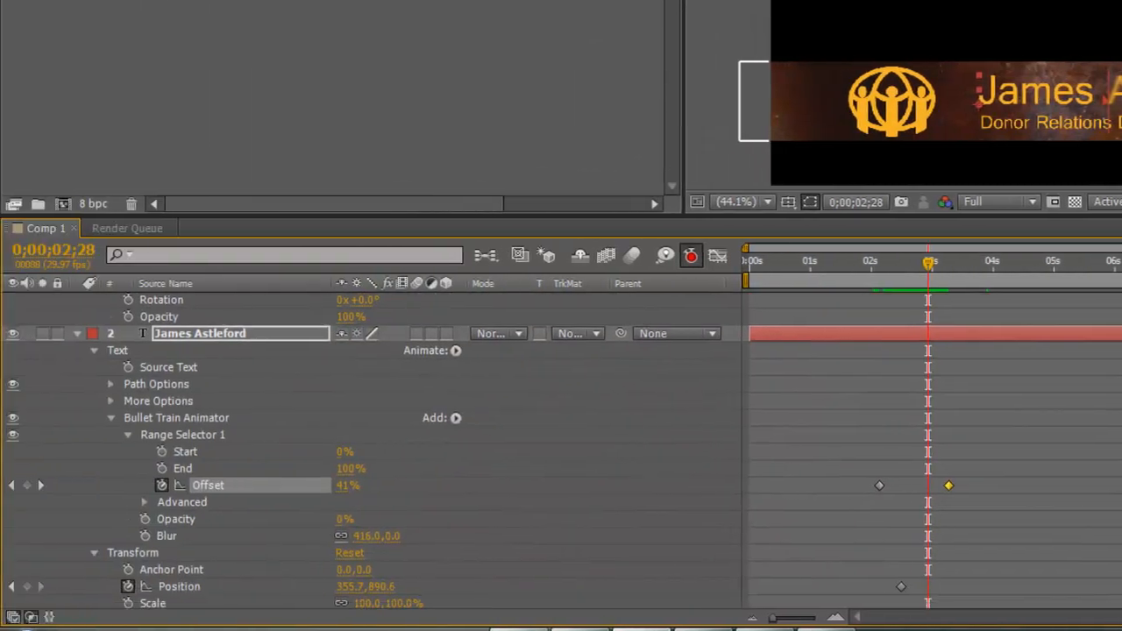
{"action": "left_click", "coordinate": [168, 417]}
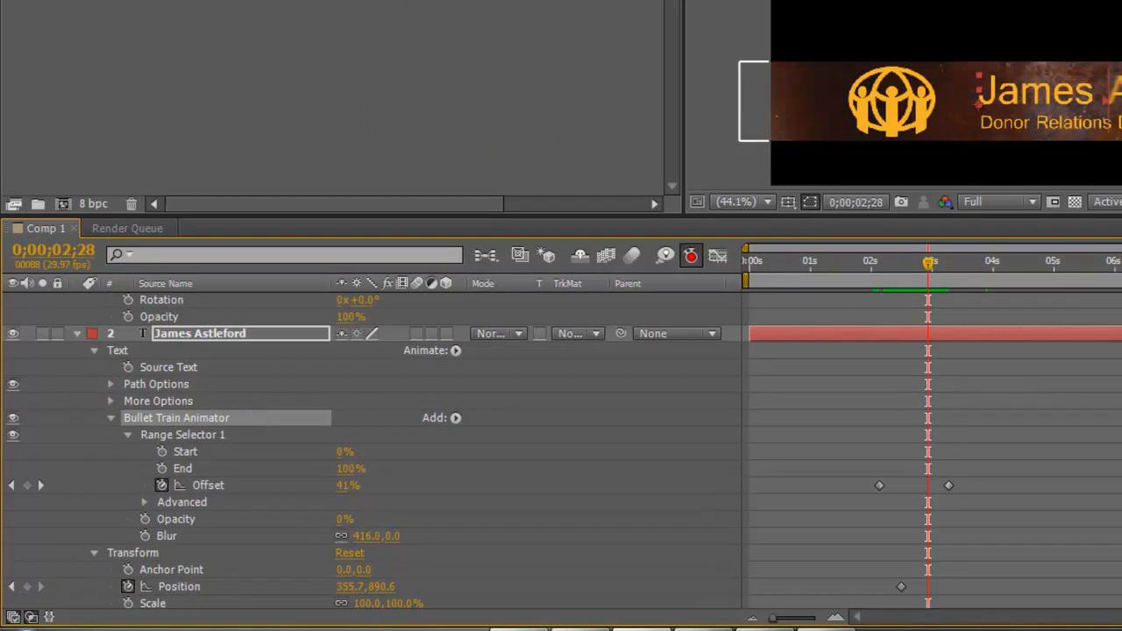
{"action": "key", "text": "ctrl+shift+a"}
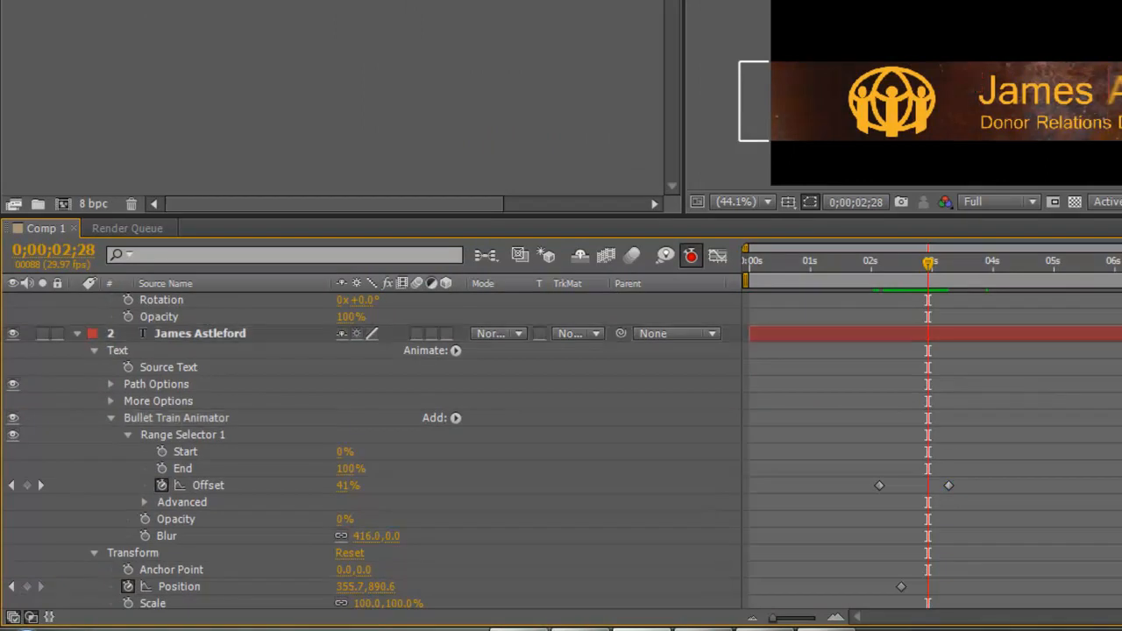
{"action": "scroll", "coordinate": [369, 452], "scroll_direction": "up", "scroll_amount": 3}
{"action": "left_click_drag", "start_coordinate": [933, 261], "coordinate": [881, 304]}
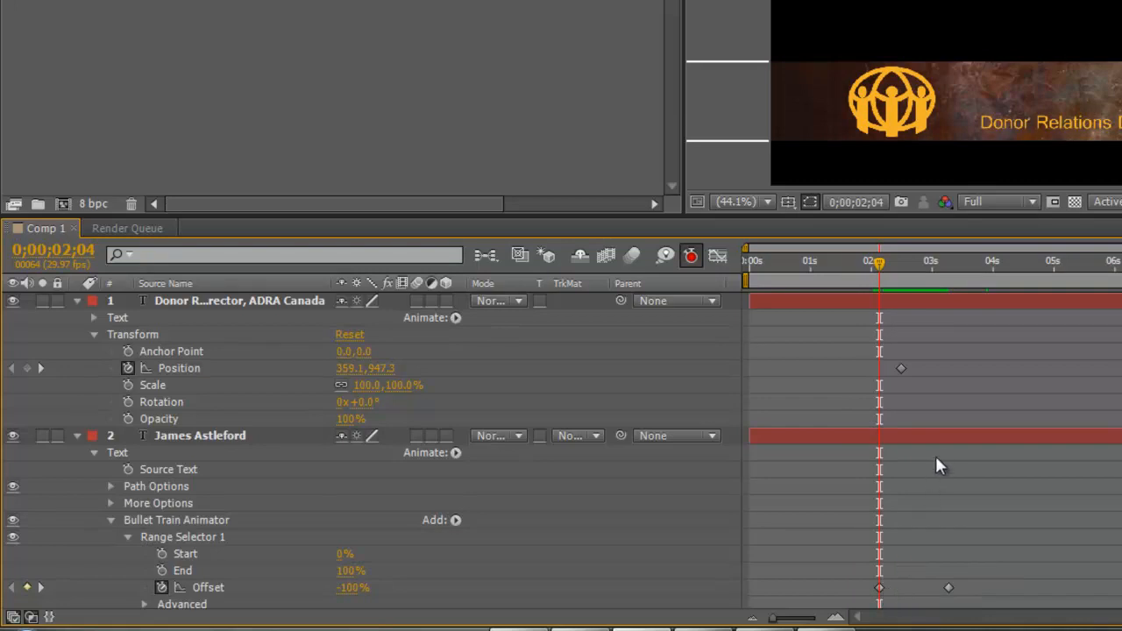
Step: Paste the Bullet Train animator onto the 'Donor Relations Director, ADRA Canada' layer and preview from 2 seconds
{"action": "left_click", "coordinate": [901, 300]}
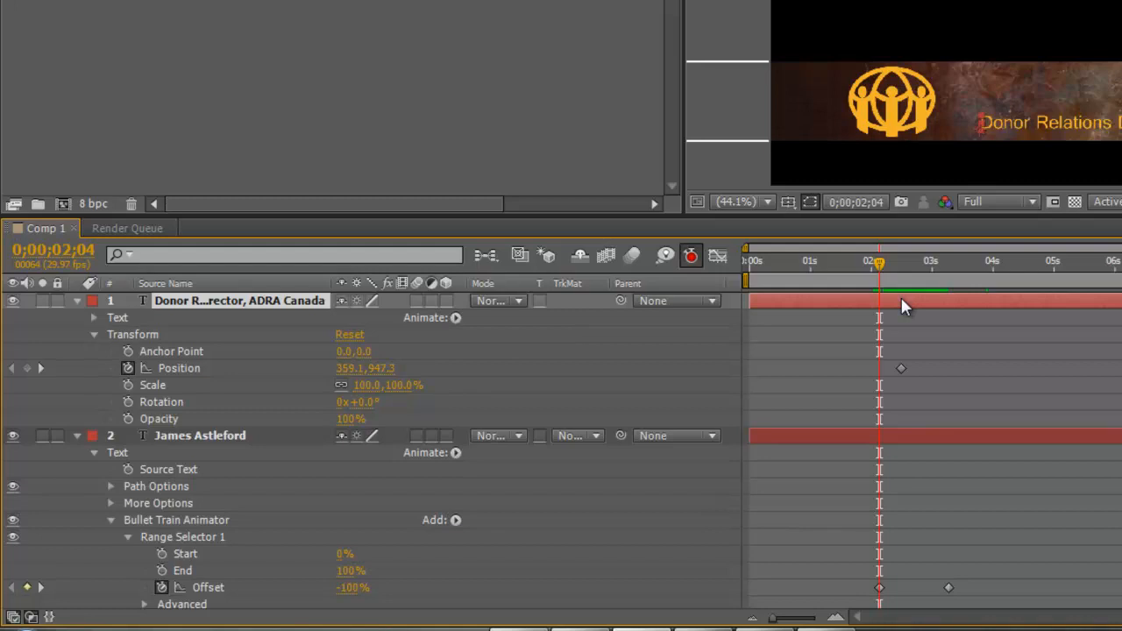
{"action": "key", "text": "ctrl+v"}
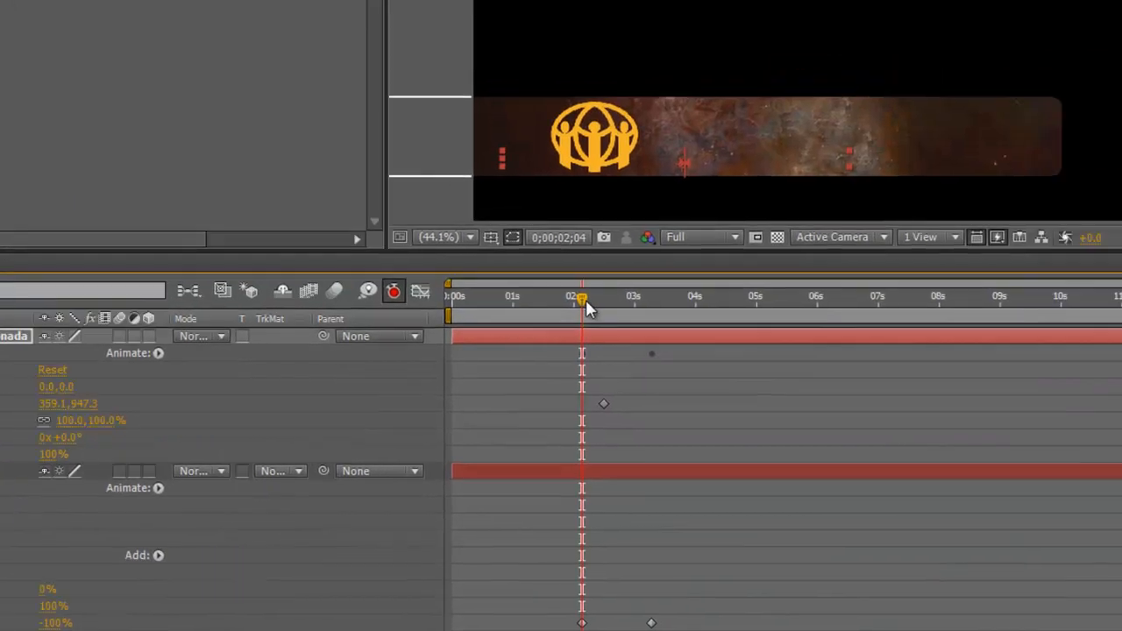
{"action": "left_click_drag", "start_coordinate": [586, 302], "coordinate": [577, 308]}
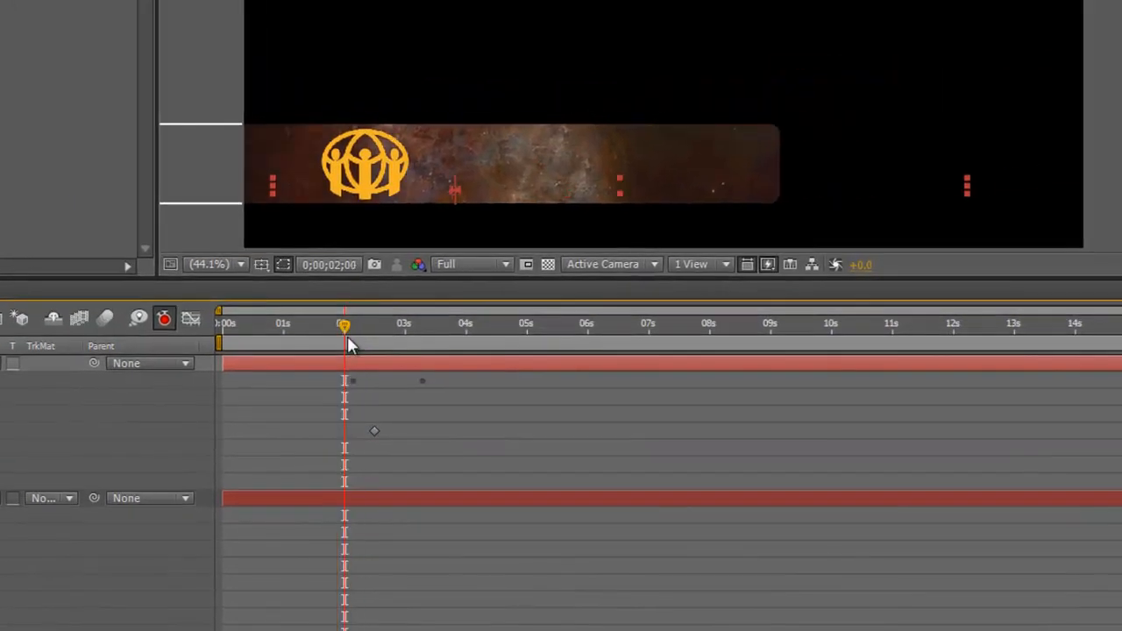
{"action": "key", "text": "space"}
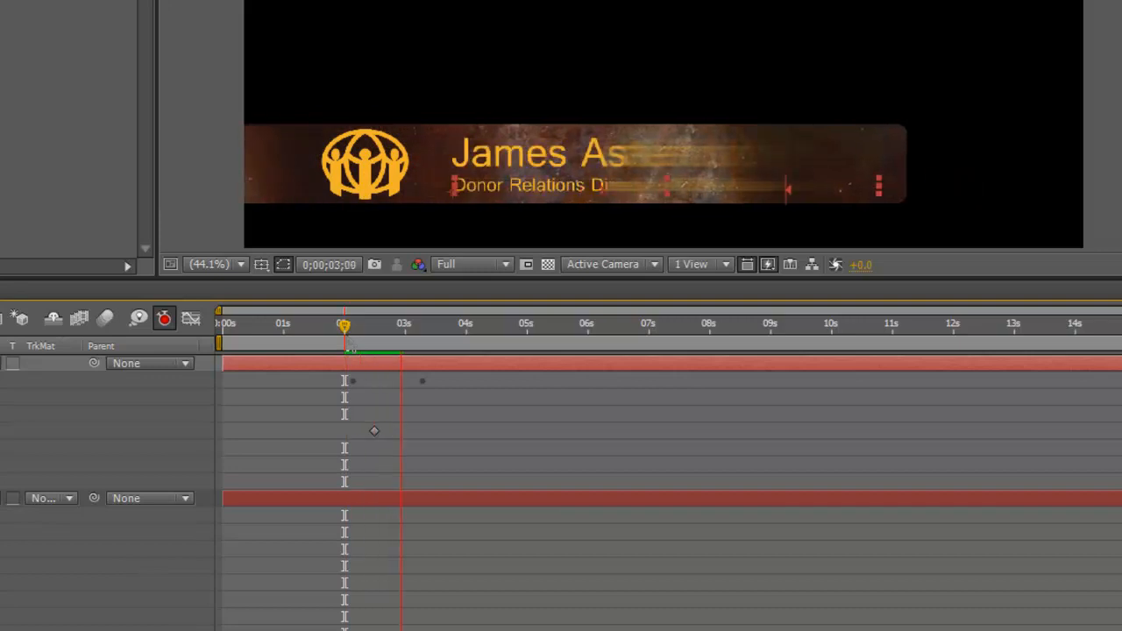
{"action": "key", "text": "space"}
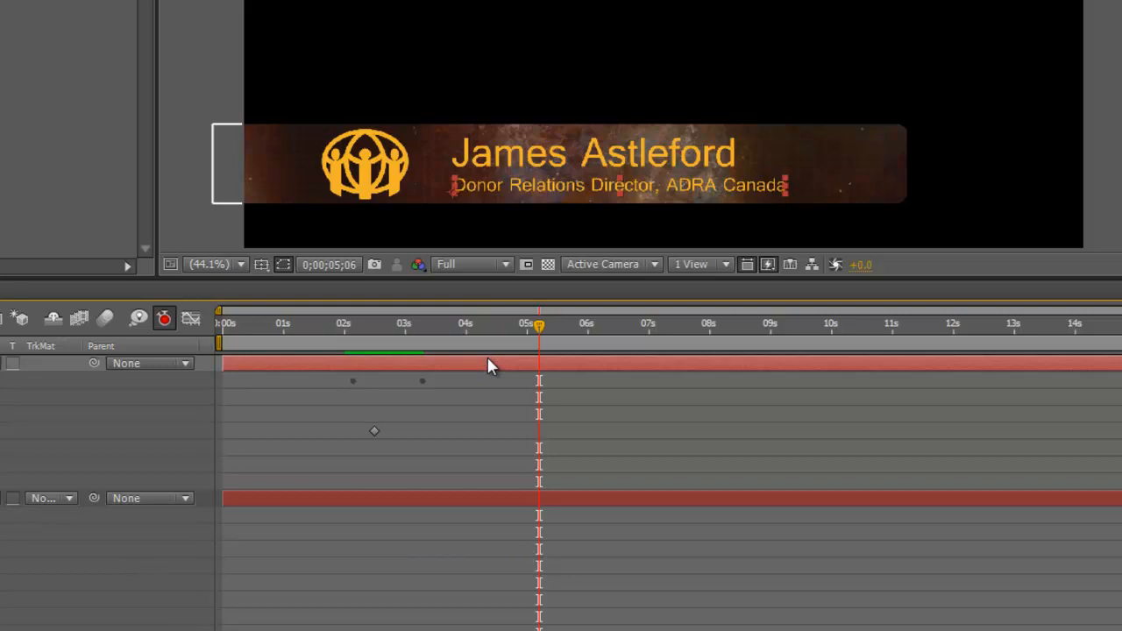
{"action": "left_click_drag", "start_coordinate": [540, 325], "coordinate": [367, 377]}
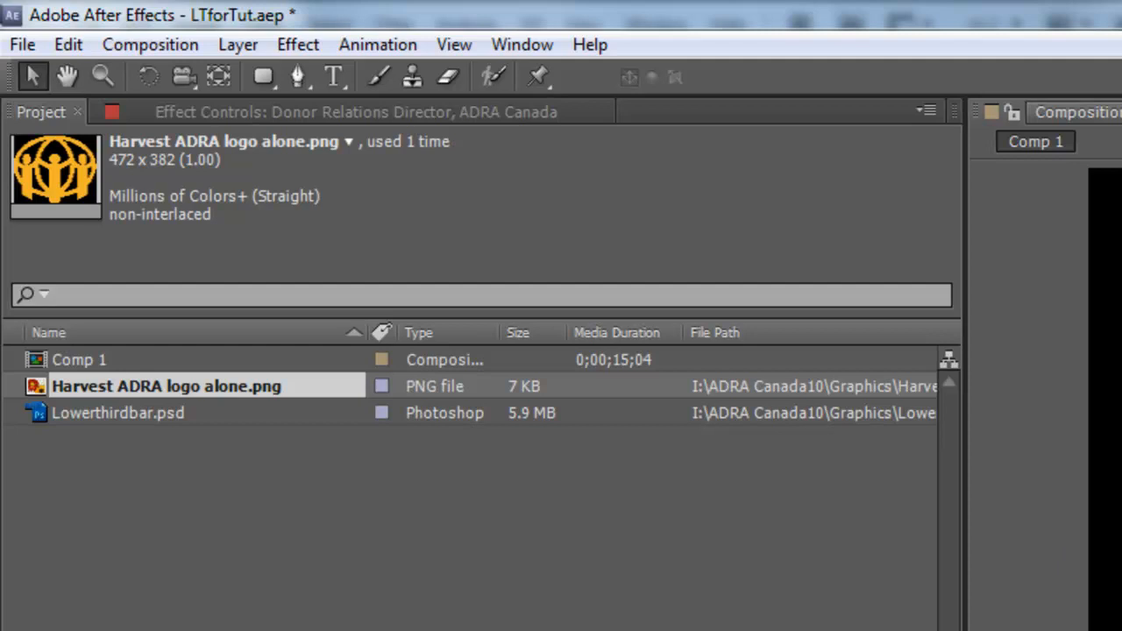
{"action": "left_click", "coordinate": [389, 44]}
{"action": "key", "text": "Right"}
{"action": "key", "text": "Left"}
{"action": "mouse_move", "coordinate": [434, 156]}
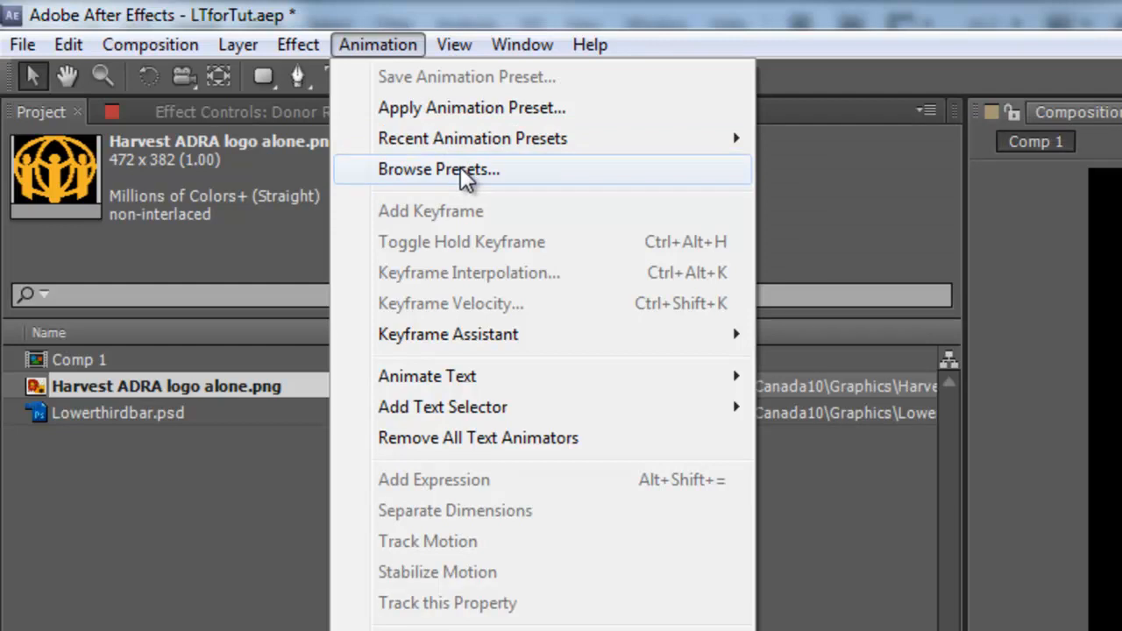
{"action": "mouse_move", "coordinate": [489, 147]}
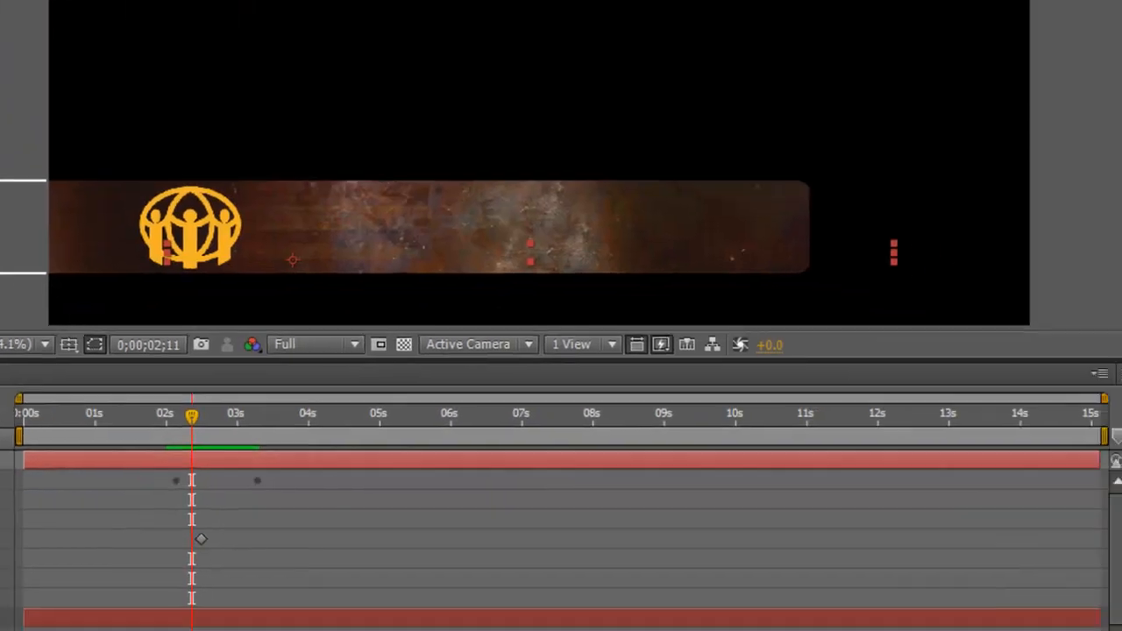
{"action": "left_click_drag", "start_coordinate": [186, 414], "coordinate": [24, 446]}
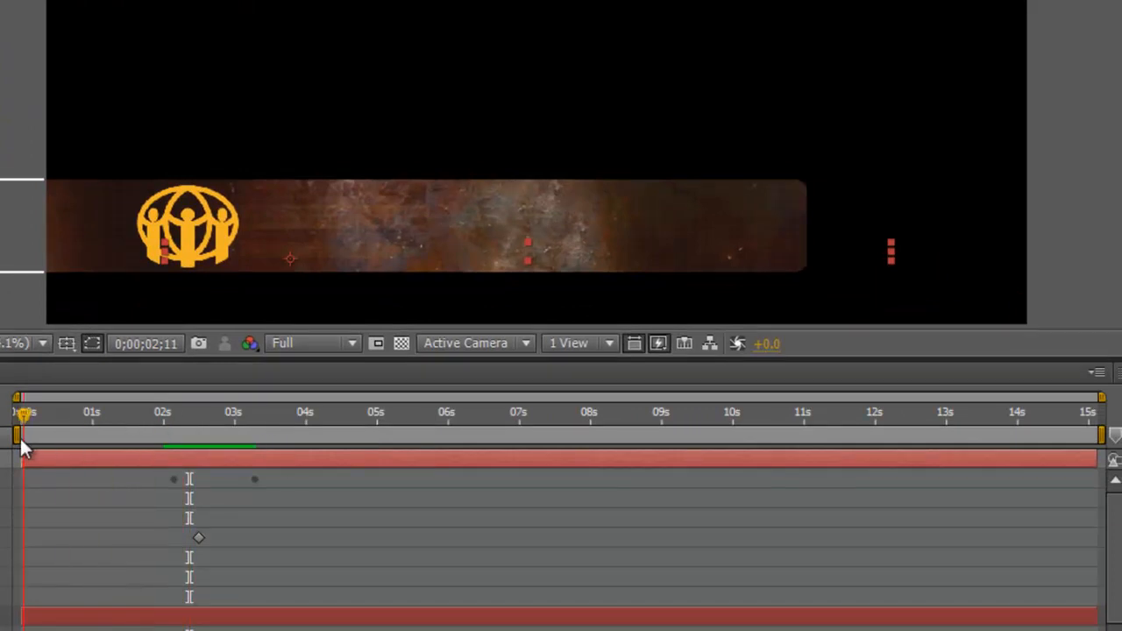
{"action": "key", "text": "space"}
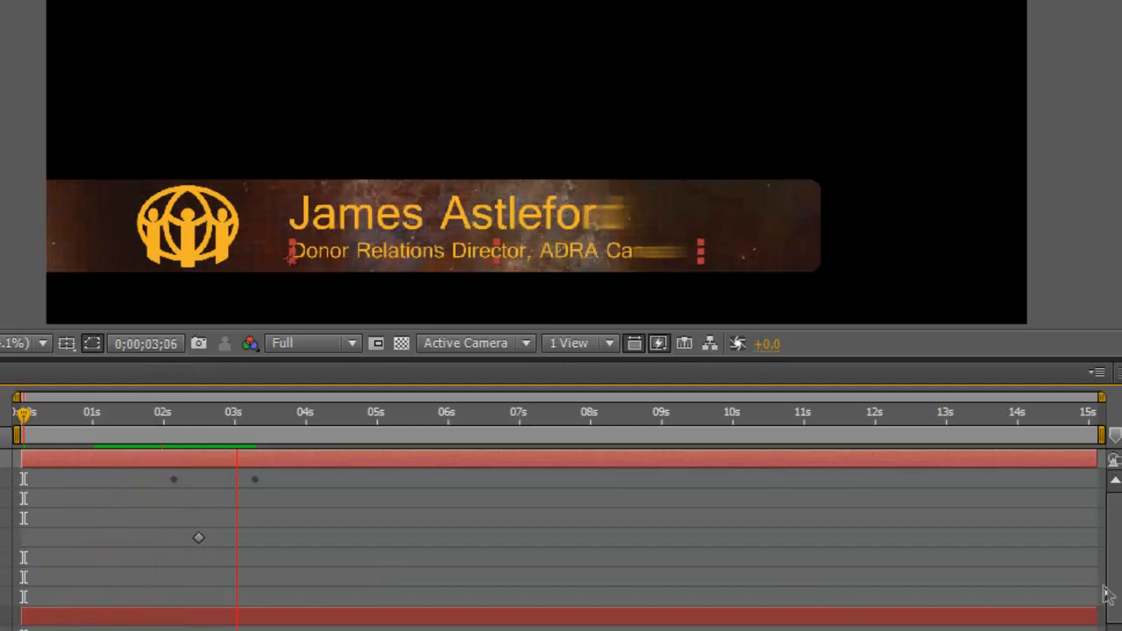
Step: Keyframe the logo's Opacity from 1% at 0;00;02;15 to 100% at 0;00;03;26, then scrub to check
{"action": "scroll", "coordinate": [1119, 598], "scroll_direction": "down", "scroll_amount": 6}
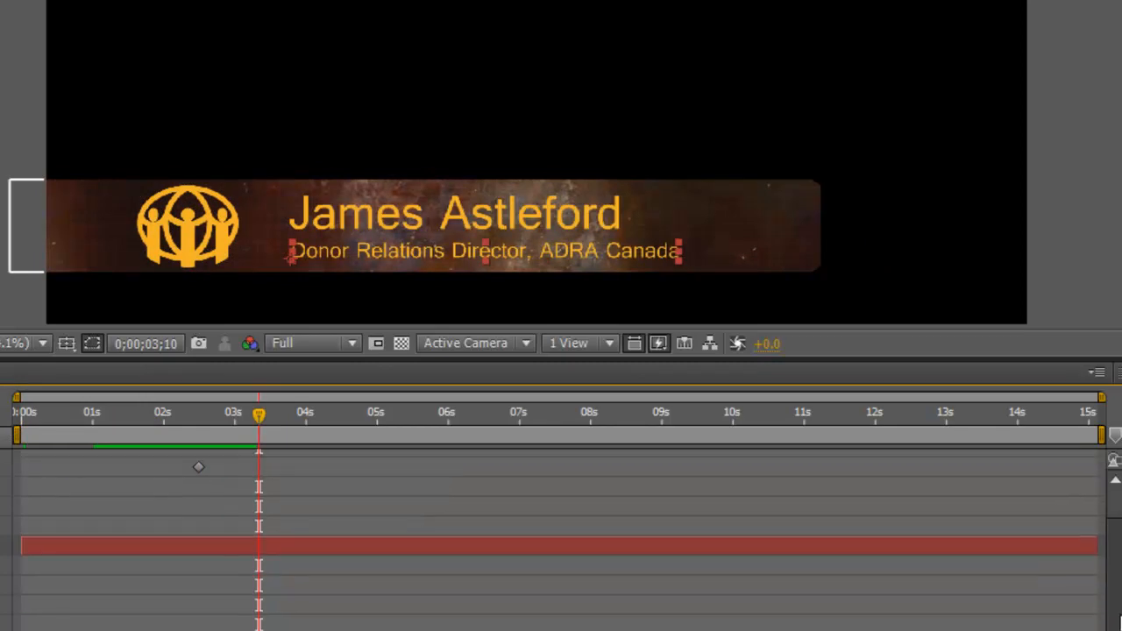
{"action": "left_click_drag", "start_coordinate": [258, 415], "coordinate": [152, 430]}
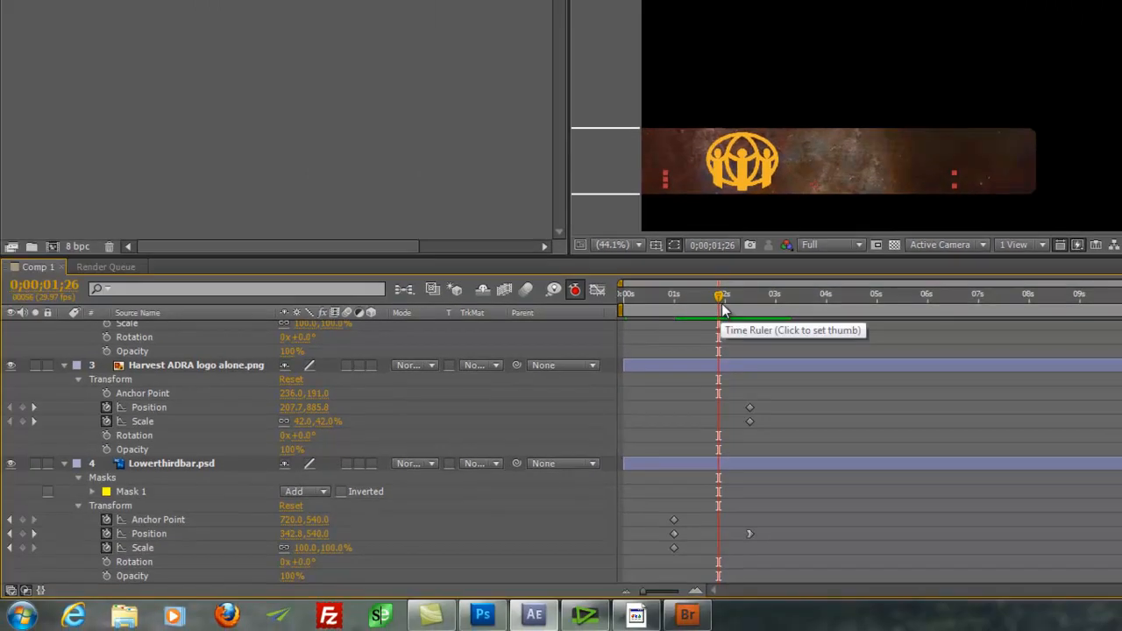
{"action": "left_click_drag", "start_coordinate": [721, 300], "coordinate": [756, 298]}
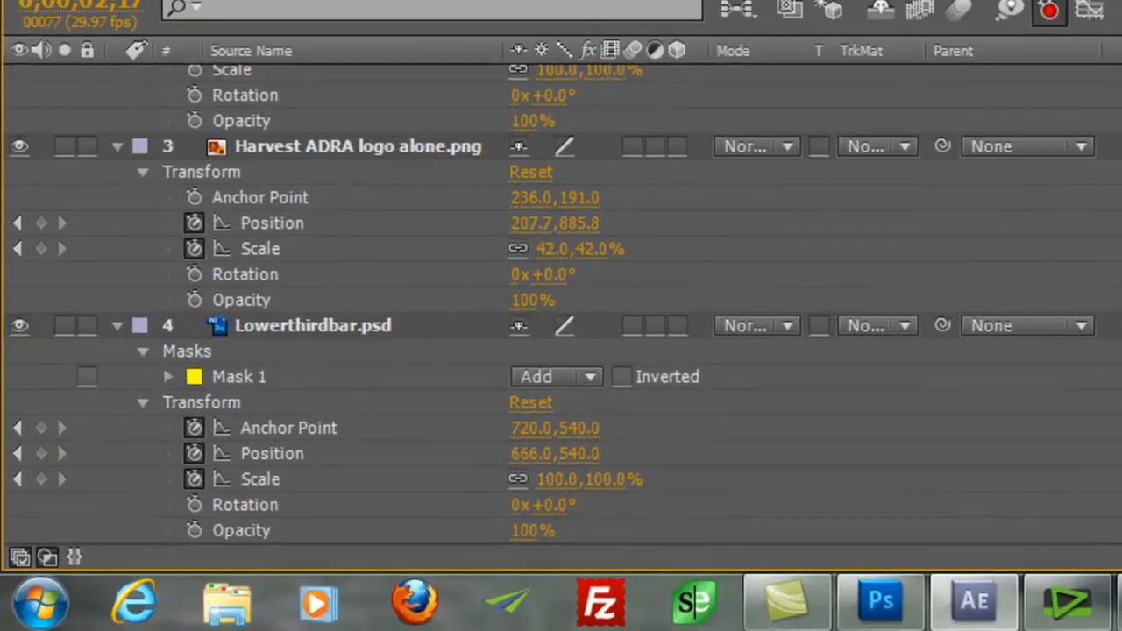
{"action": "key", "text": "Page_Up"}
{"action": "key", "text": "Page_Up"}
{"action": "key", "text": "Page_Up"}
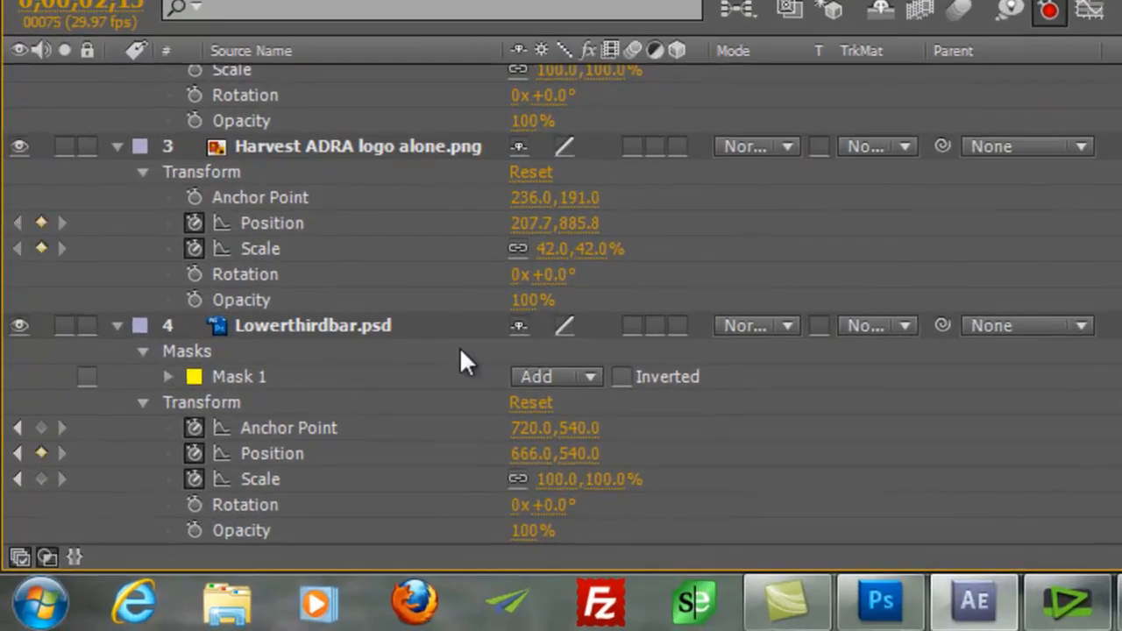
{"action": "left_click", "coordinate": [194, 299]}
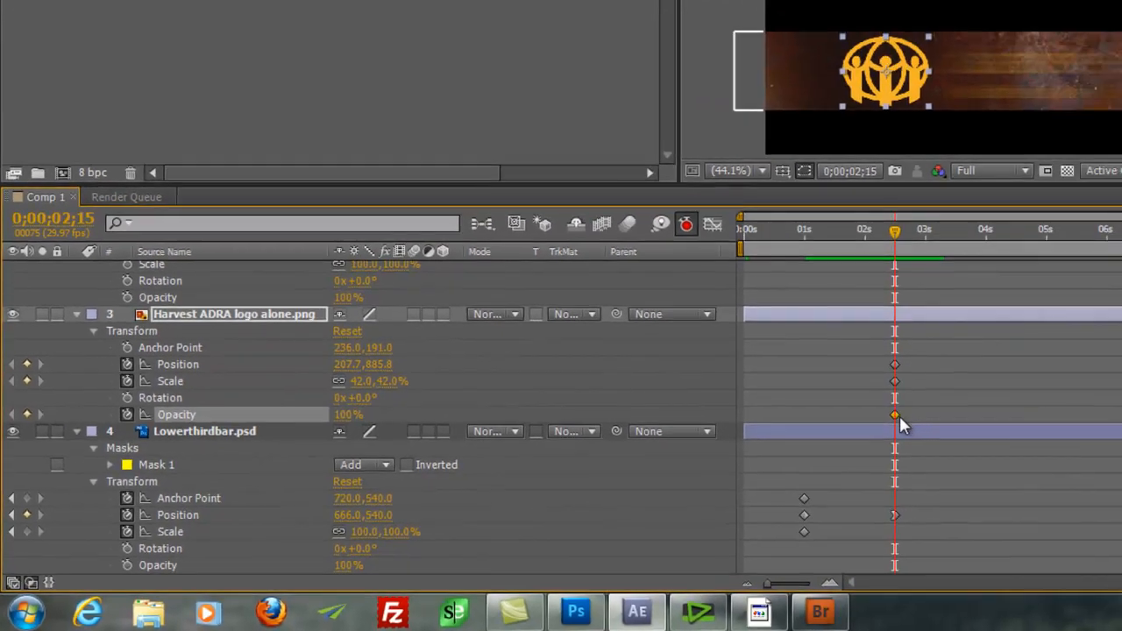
{"action": "left_click_drag", "start_coordinate": [347, 416], "coordinate": [15, 412]}
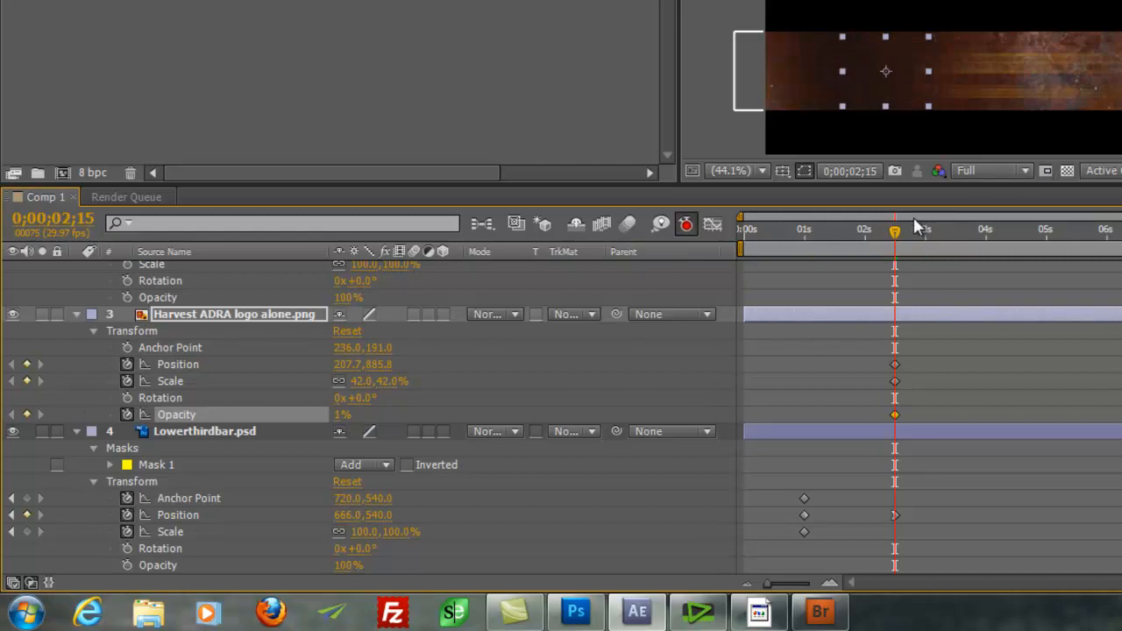
{"action": "left_click_drag", "start_coordinate": [899, 225], "coordinate": [985, 249]}
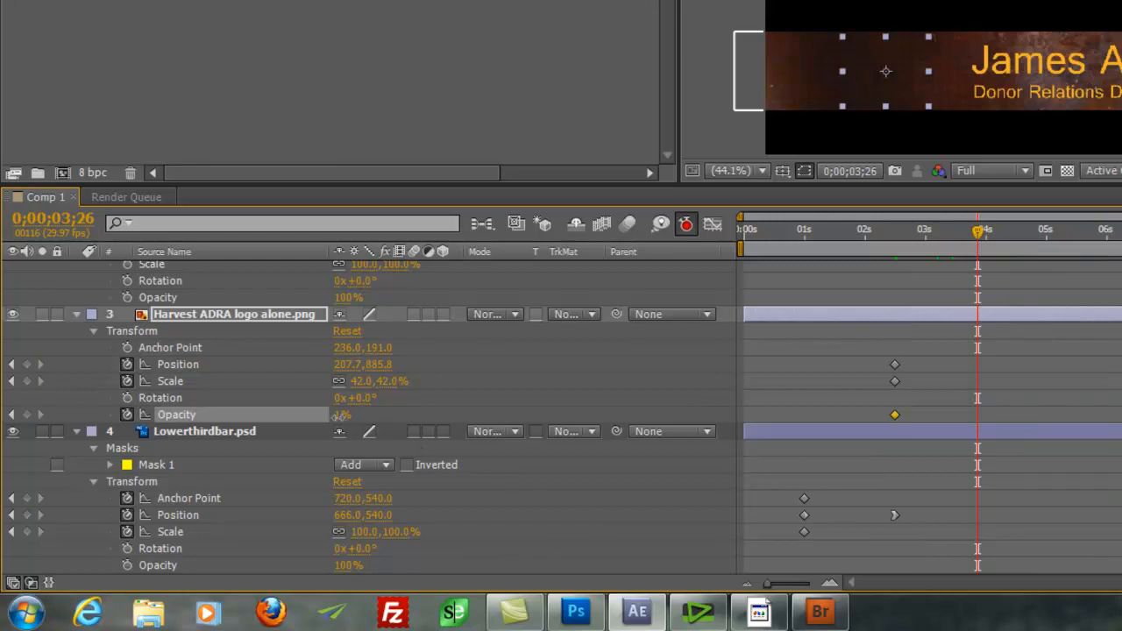
{"action": "left_click_drag", "start_coordinate": [341, 414], "coordinate": [675, 413]}
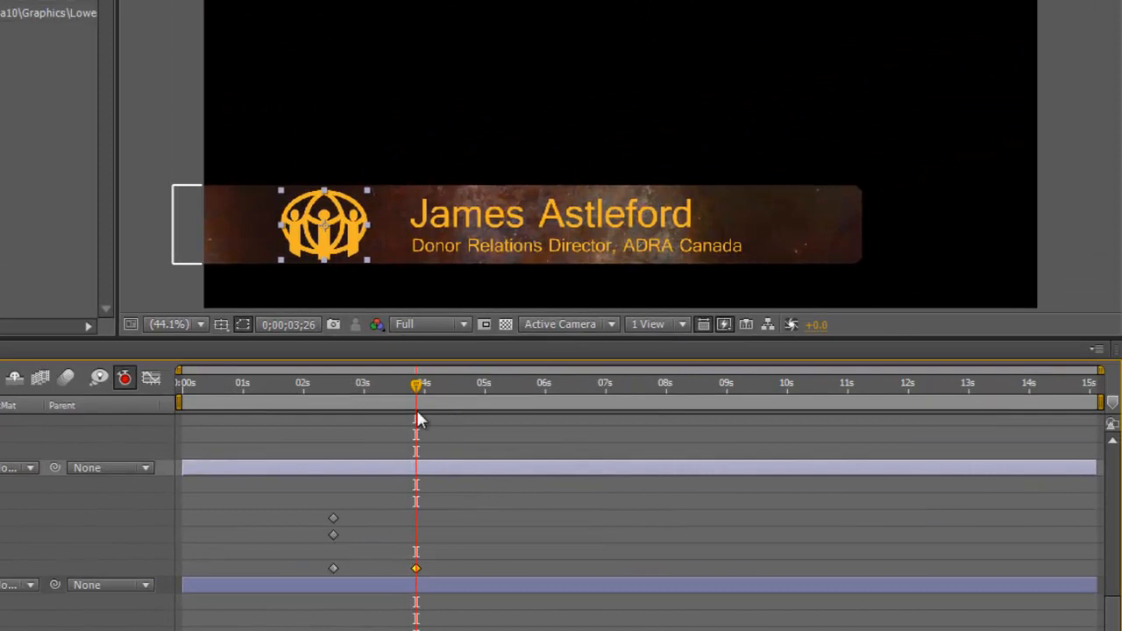
{"action": "left_click_drag", "start_coordinate": [596, 361], "coordinate": [561, 360]}
{"action": "left_click_drag", "start_coordinate": [383, 414], "coordinate": [338, 431]}
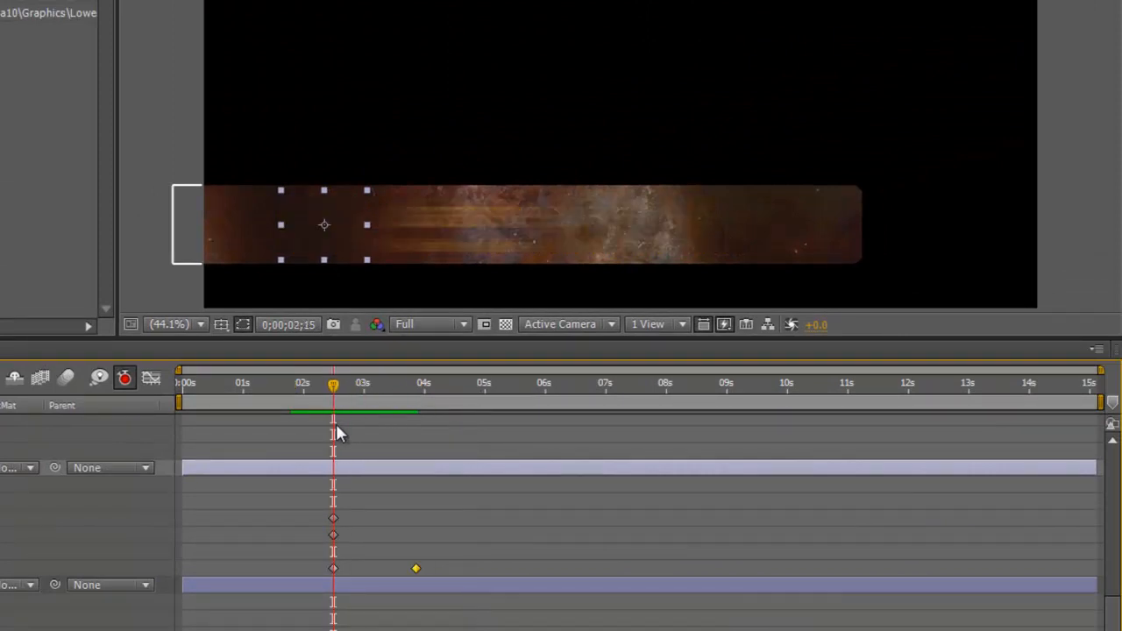
{"action": "left_click_drag", "start_coordinate": [335, 392], "coordinate": [312, 393]}
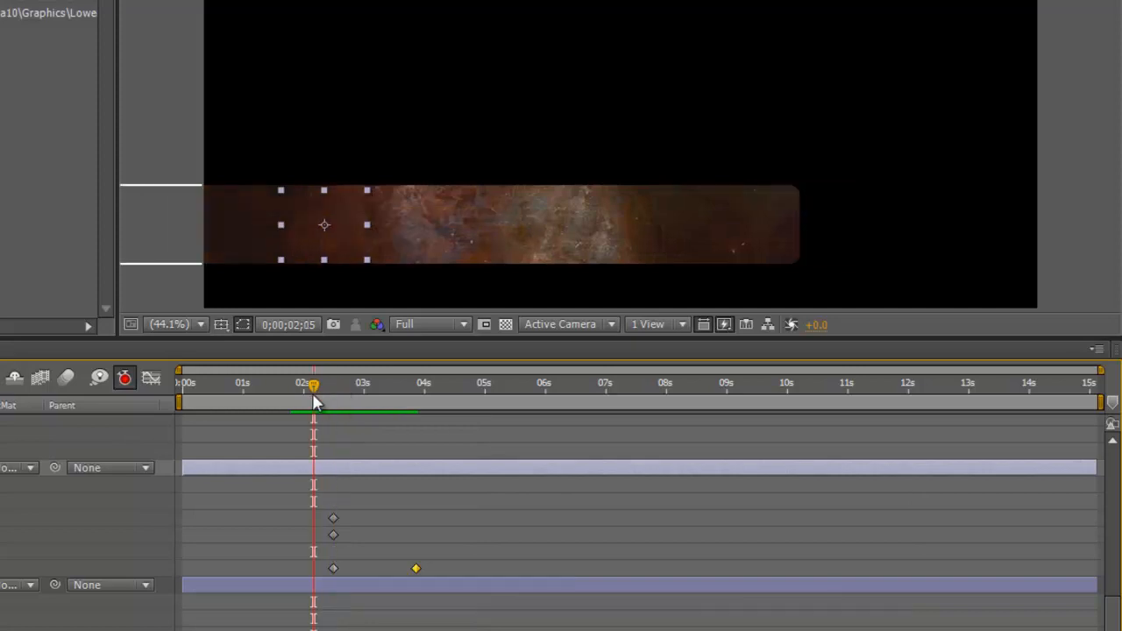
{"action": "key", "text": "space"}
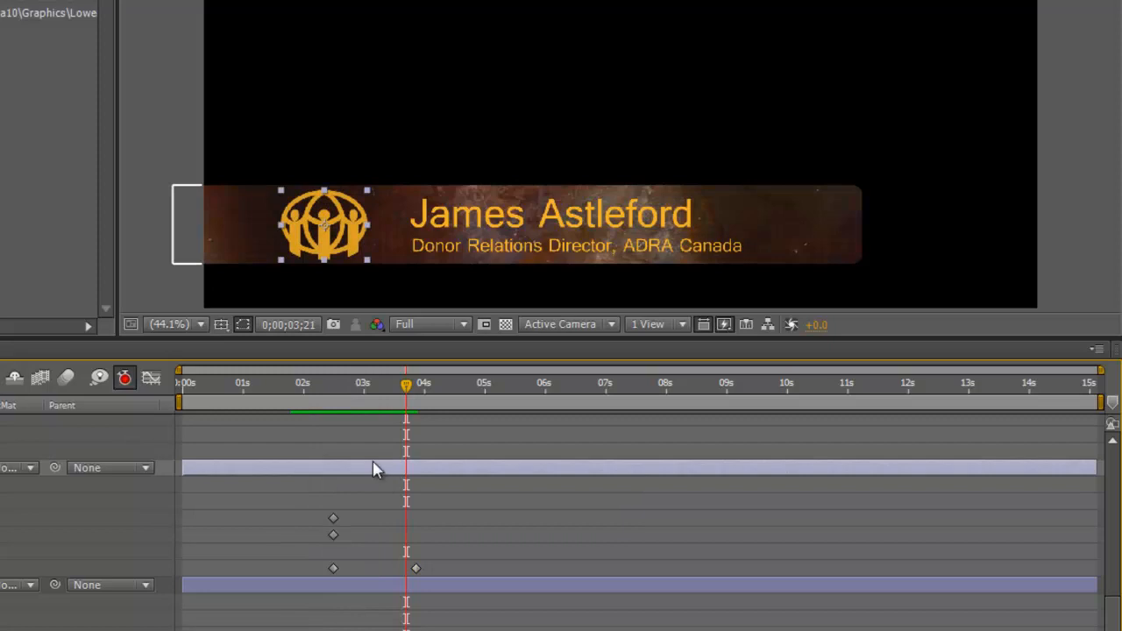
{"action": "left_click_drag", "start_coordinate": [406, 385], "coordinate": [308, 431]}
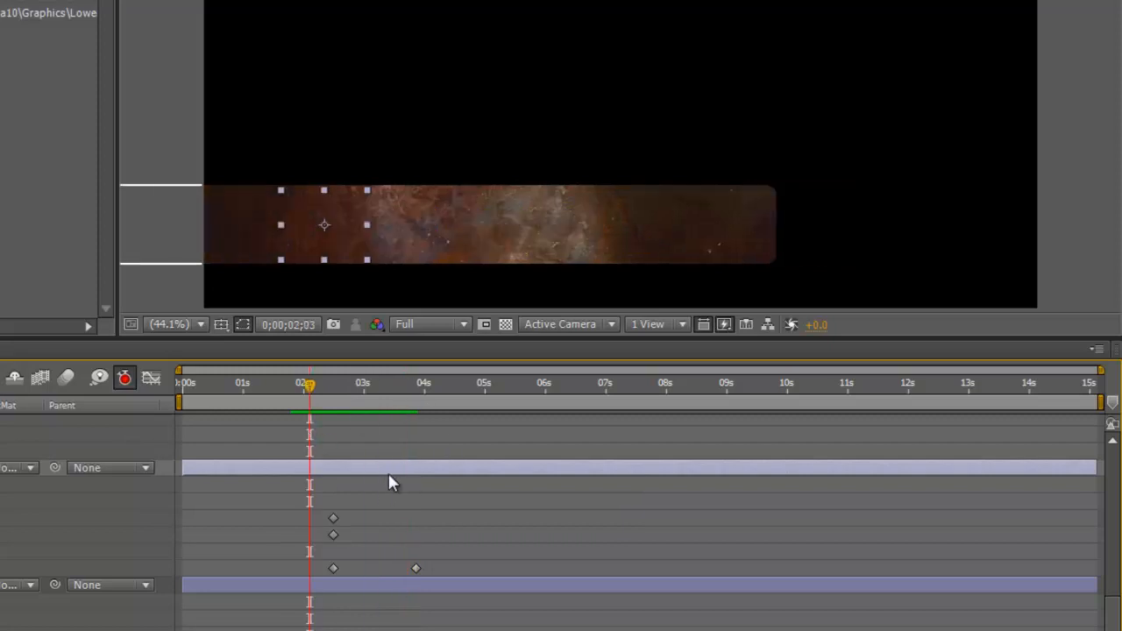
{"action": "left_click_drag", "start_coordinate": [314, 401], "coordinate": [334, 408]}
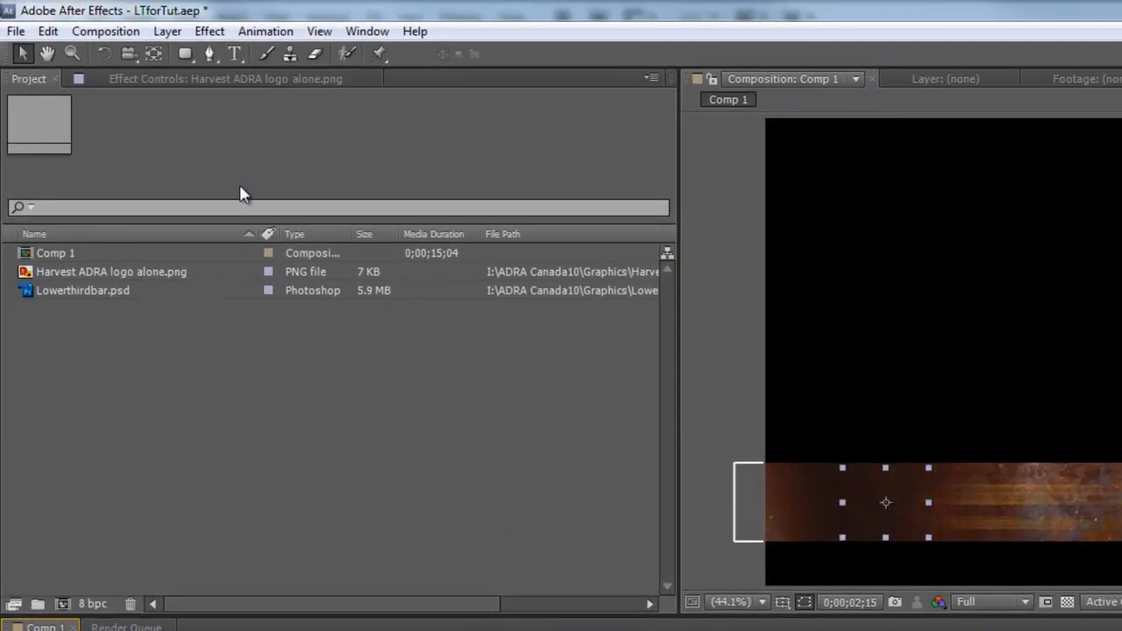
Step: Apply Effect > Blur & Sharpen > Directional Blur to the Harvest ADRA logo layer
{"action": "left_click", "coordinate": [209, 33]}
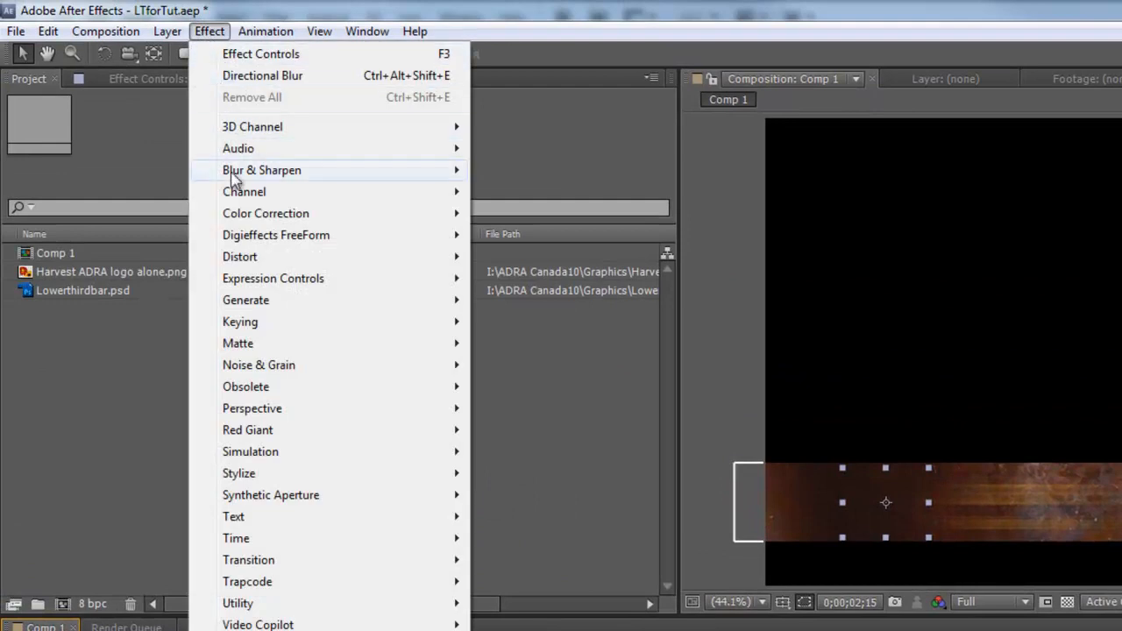
{"action": "mouse_move", "coordinate": [242, 178]}
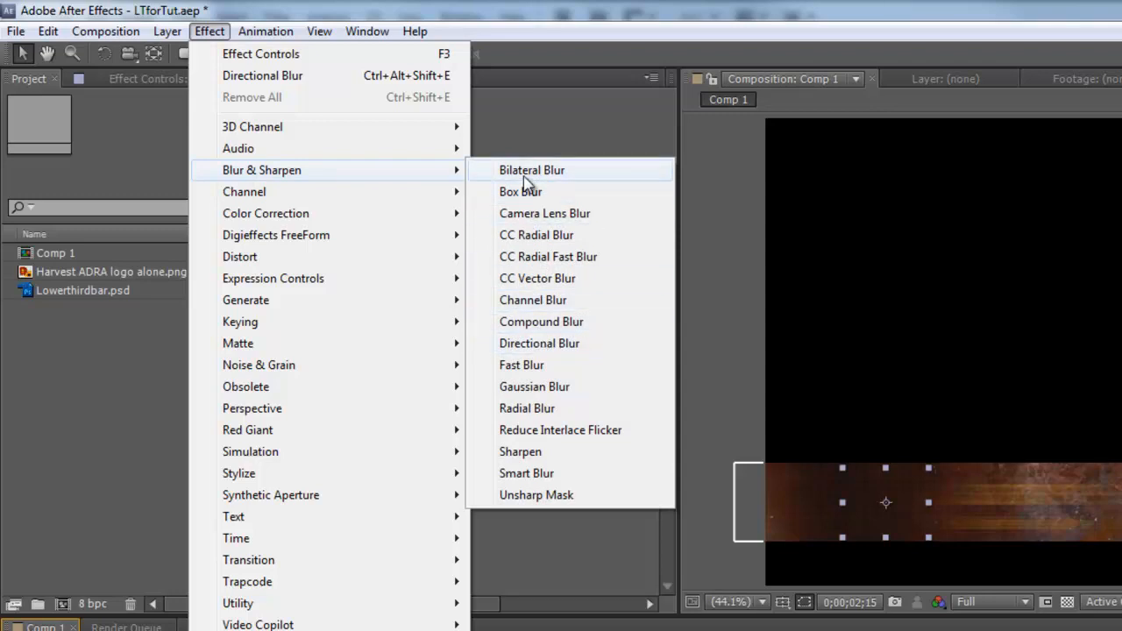
{"action": "left_click", "coordinate": [532, 345]}
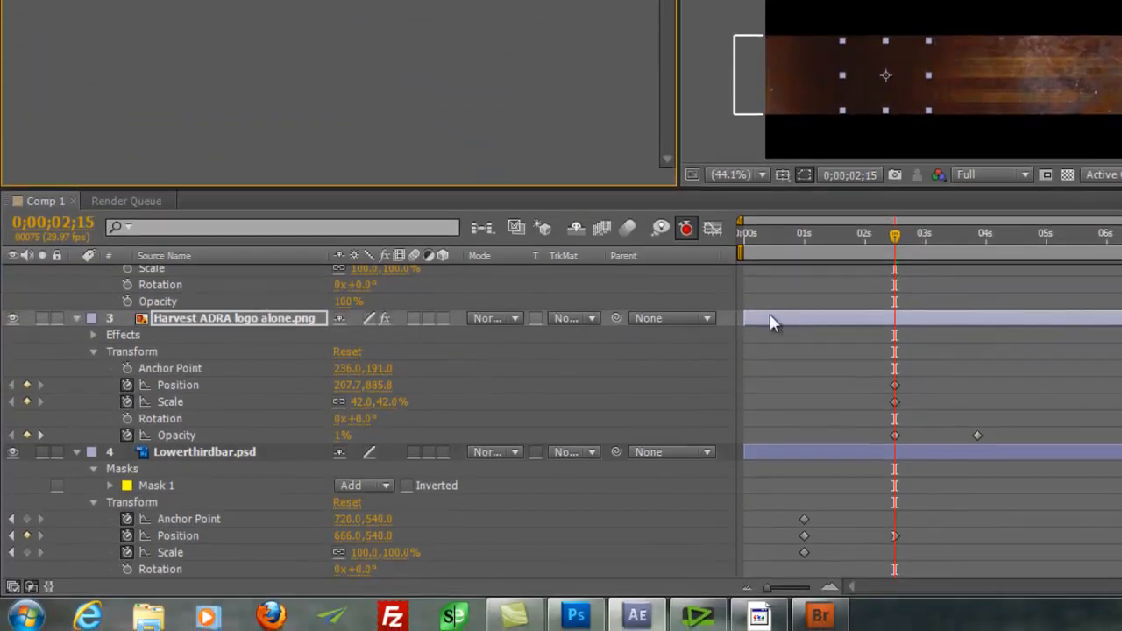
{"action": "left_click", "coordinate": [771, 351]}
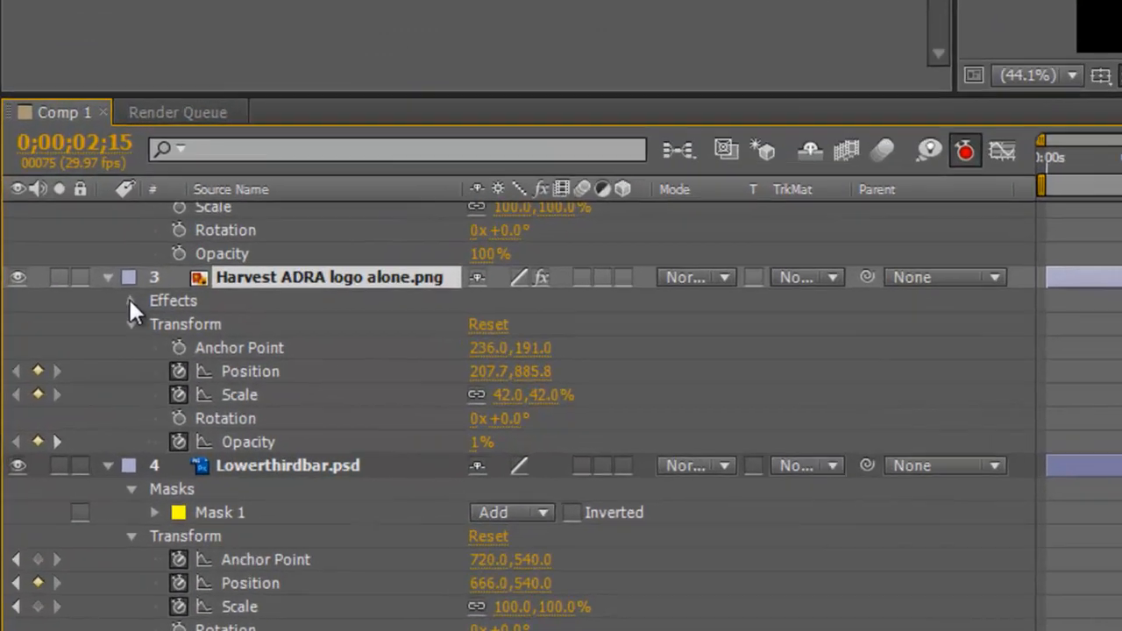
Step: Expand the logo's Directional Blur and start Direction and Blur Length keyframes at 0;00;02;15
{"action": "left_click", "coordinate": [93, 335]}
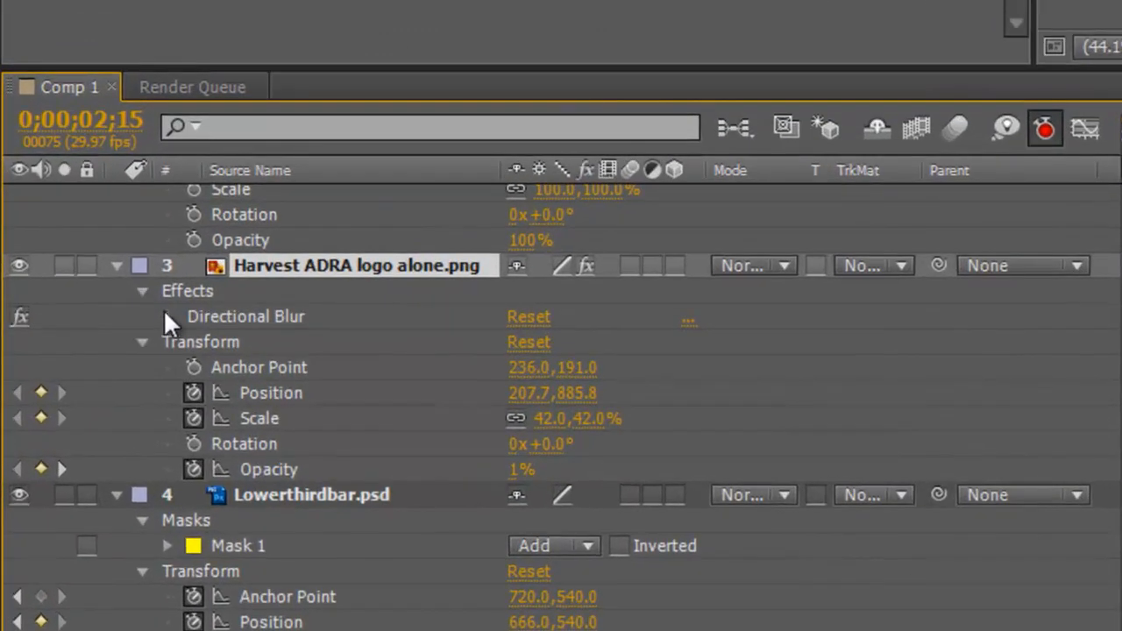
{"action": "left_click", "coordinate": [167, 316]}
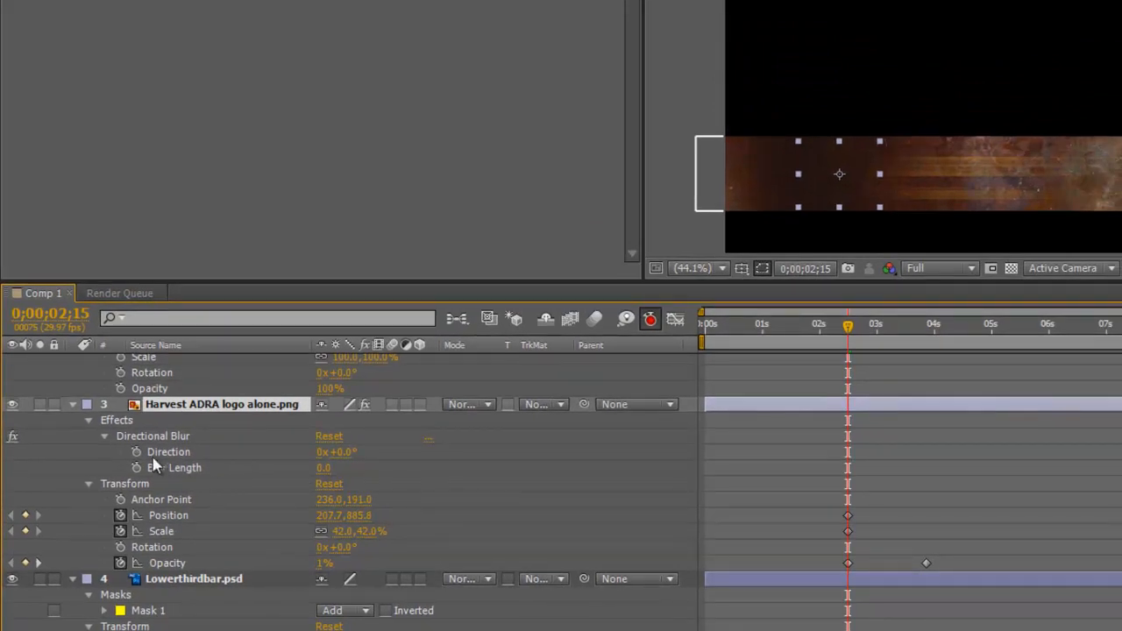
{"action": "left_click", "coordinate": [136, 451]}
{"action": "left_click", "coordinate": [136, 468]}
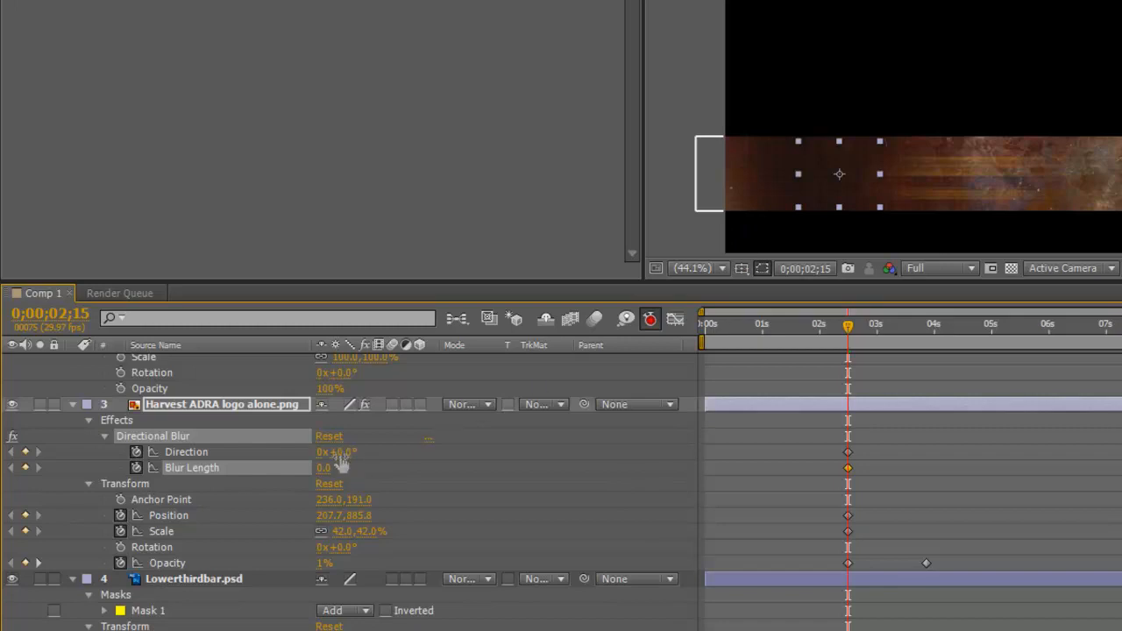
Step: Set the blur Direction to 90° and drag Blur Length to about 200
{"action": "left_click_drag", "start_coordinate": [340, 454], "coordinate": [355, 453]}
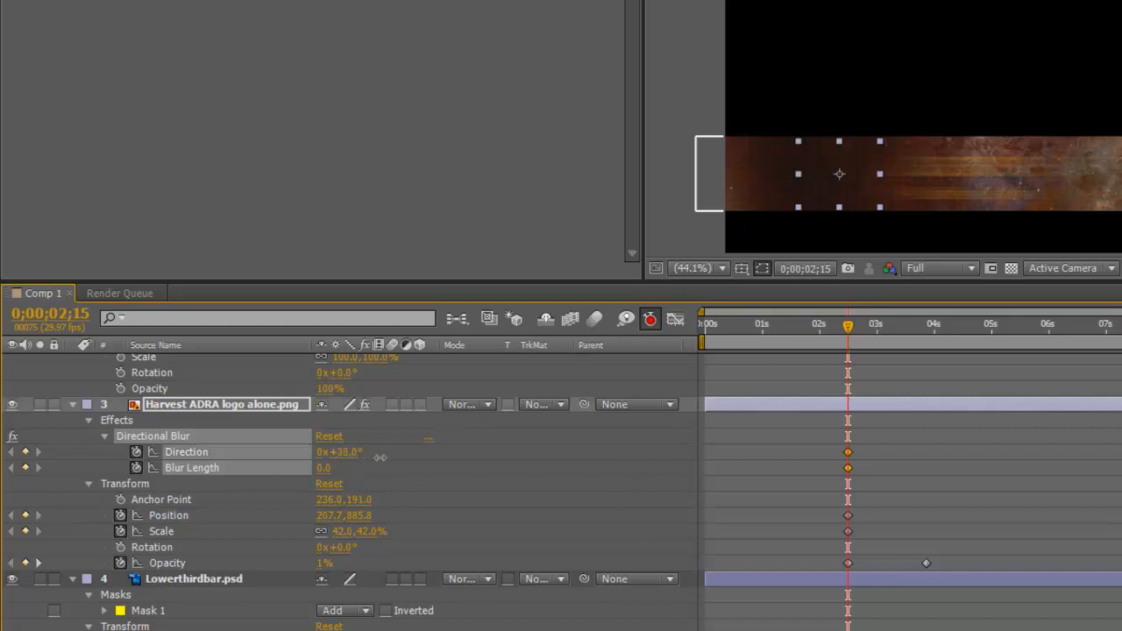
{"action": "left_click_drag", "start_coordinate": [426, 453], "coordinate": [362, 455]}
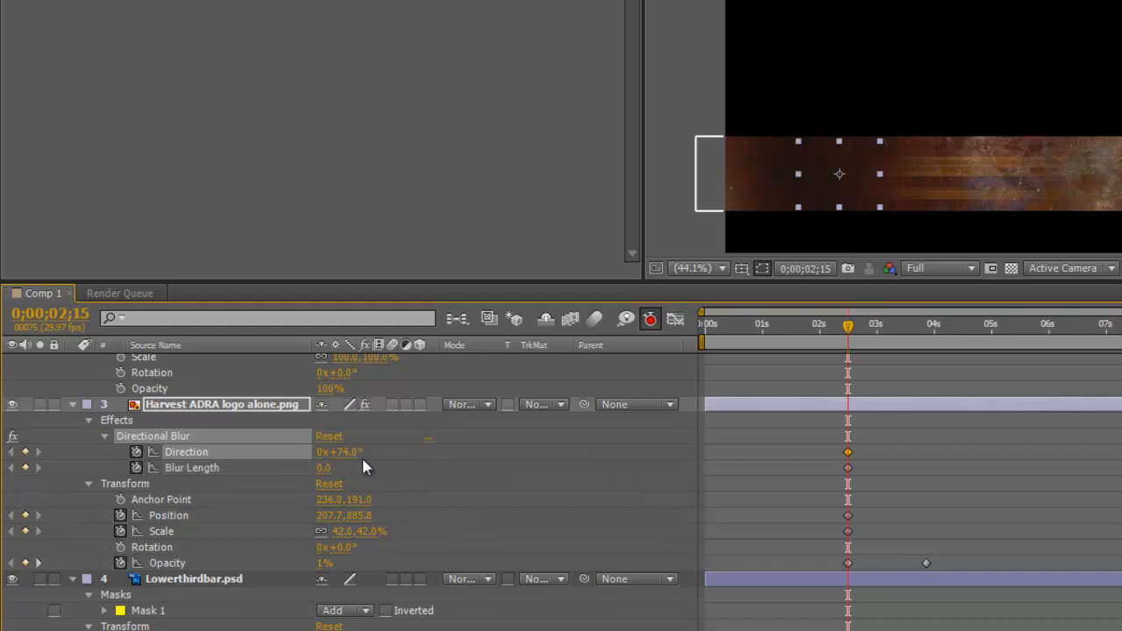
{"action": "left_click", "coordinate": [361, 455]}
{"action": "type", "text": "90"}
{"action": "key", "text": "Return"}
{"action": "left_click_drag", "start_coordinate": [321, 469], "coordinate": [870, 467]}
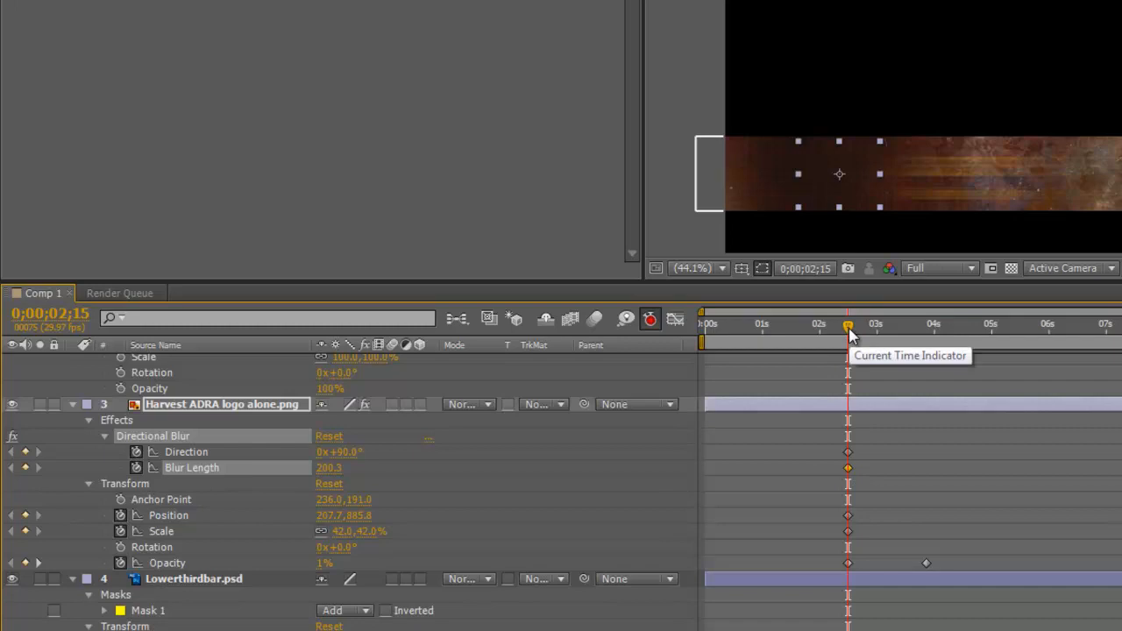
Step: Set the logo's Blur Length to 300 at 0;00;02;15
{"action": "left_click_drag", "start_coordinate": [849, 331], "coordinate": [921, 330]}
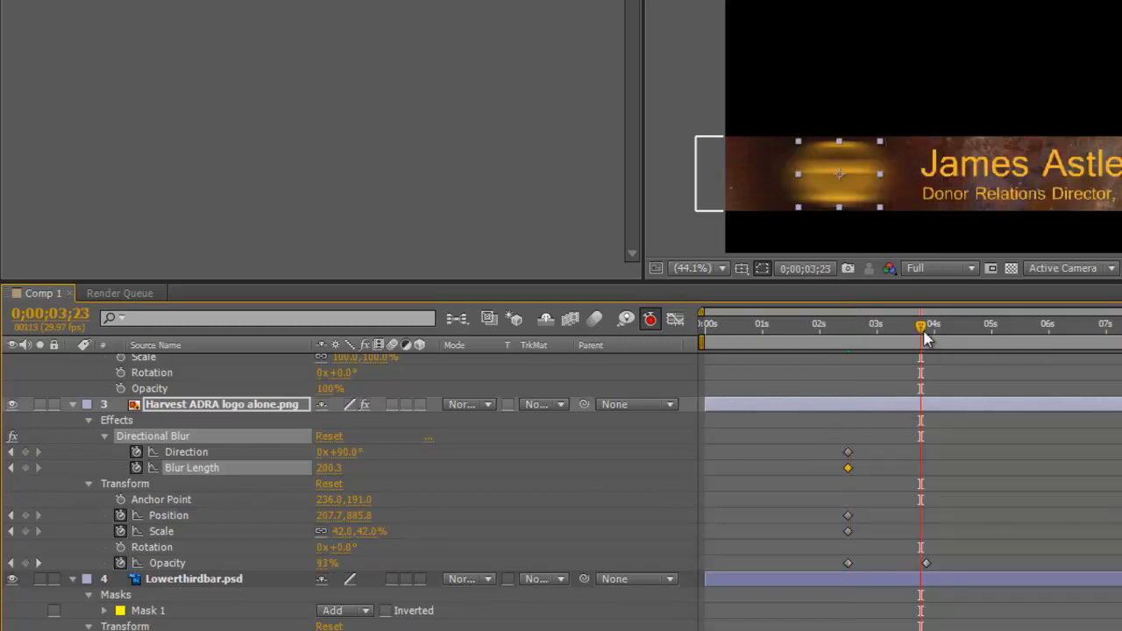
{"action": "left_click_drag", "start_coordinate": [925, 337], "coordinate": [850, 371]}
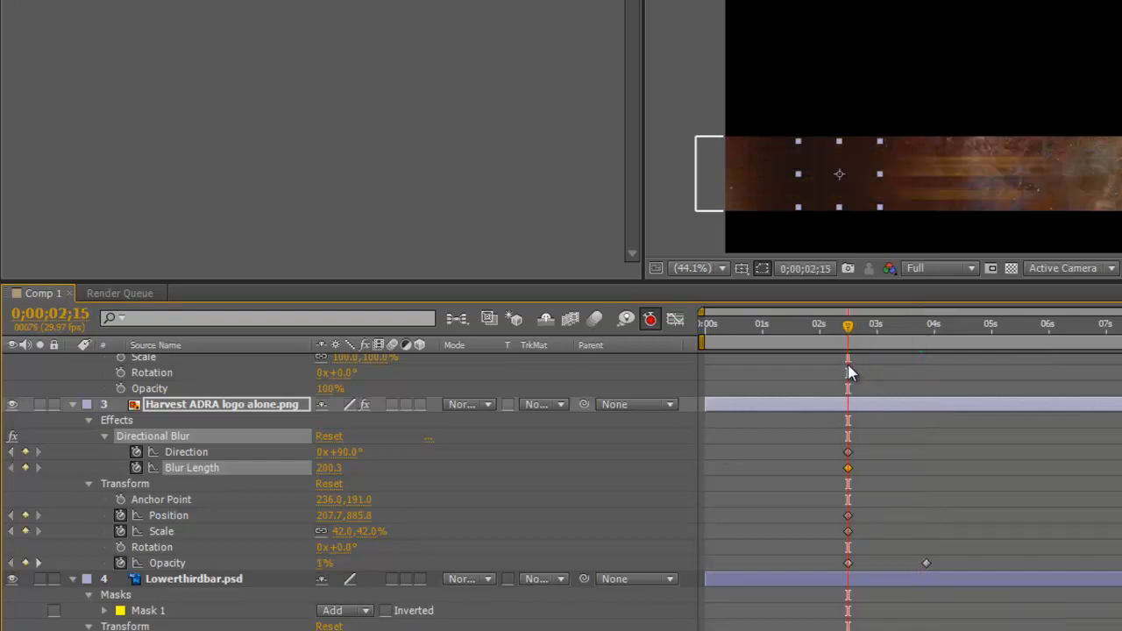
{"action": "left_click_drag", "start_coordinate": [330, 467], "coordinate": [529, 460]}
{"action": "left_click_drag", "start_coordinate": [331, 468], "coordinate": [475, 465]}
{"action": "left_click_drag", "start_coordinate": [326, 468], "coordinate": [430, 467]}
{"action": "left_click", "coordinate": [331, 468]}
{"action": "left_click_drag", "start_coordinate": [322, 468], "coordinate": [389, 473]}
{"action": "type", "text": "300"}
{"action": "key", "text": "Return"}
Step: Set Blur Length to 0 at 0;00;03;26 and preview the logo and title entrance
{"action": "left_click_drag", "start_coordinate": [848, 329], "coordinate": [930, 345]}
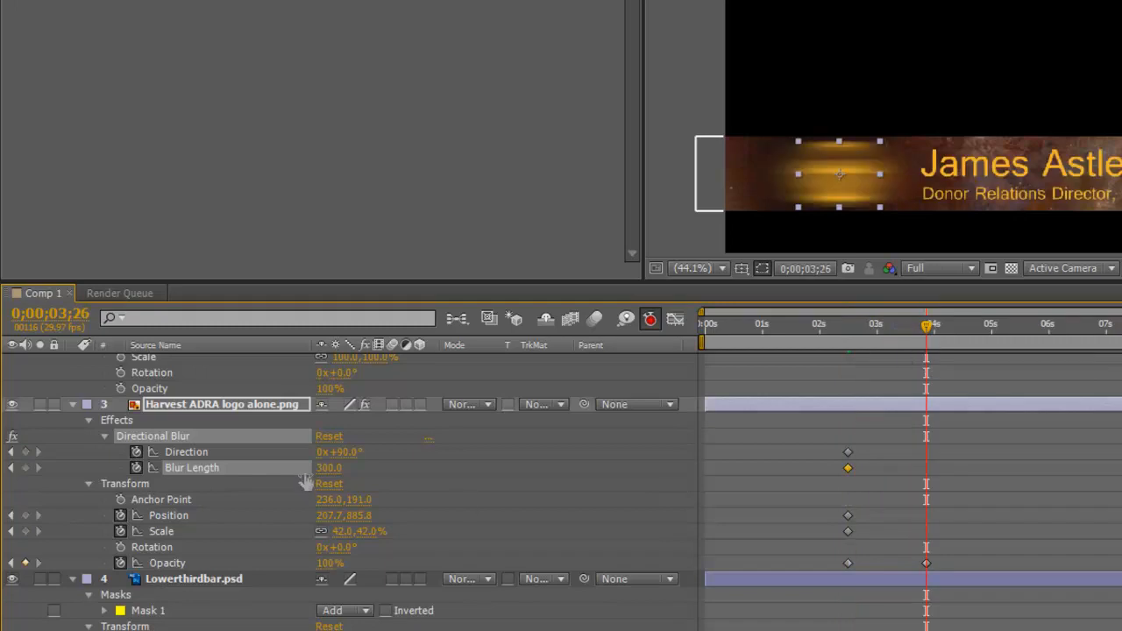
{"action": "left_click", "coordinate": [329, 467]}
{"action": "type", "text": "0"}
{"action": "key", "text": "Return"}
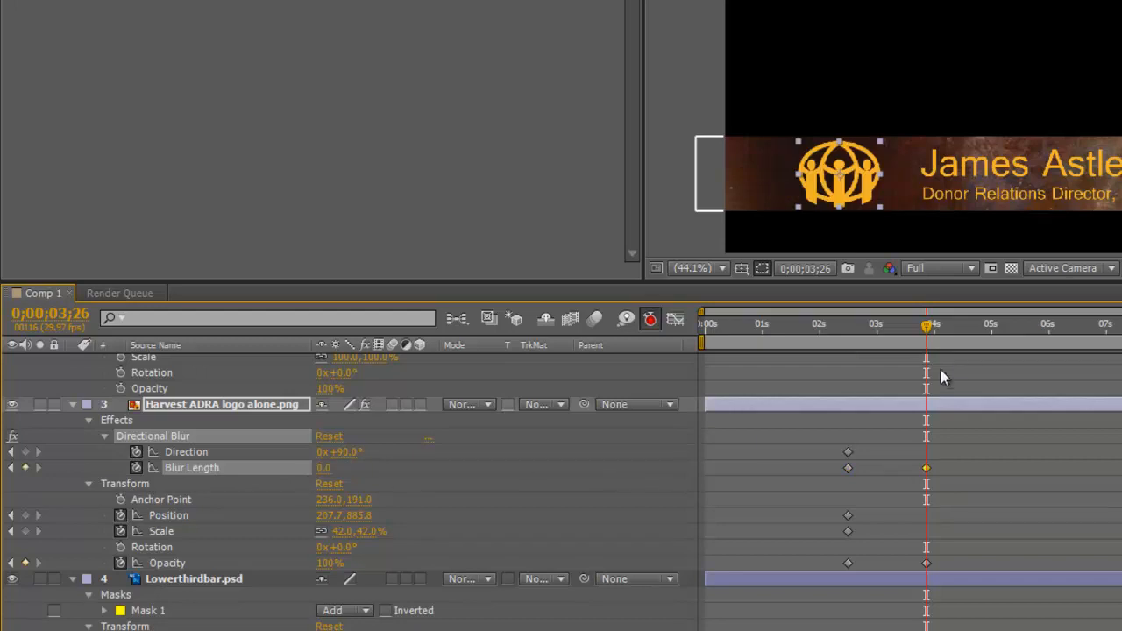
{"action": "left_click_drag", "start_coordinate": [928, 326], "coordinate": [831, 374]}
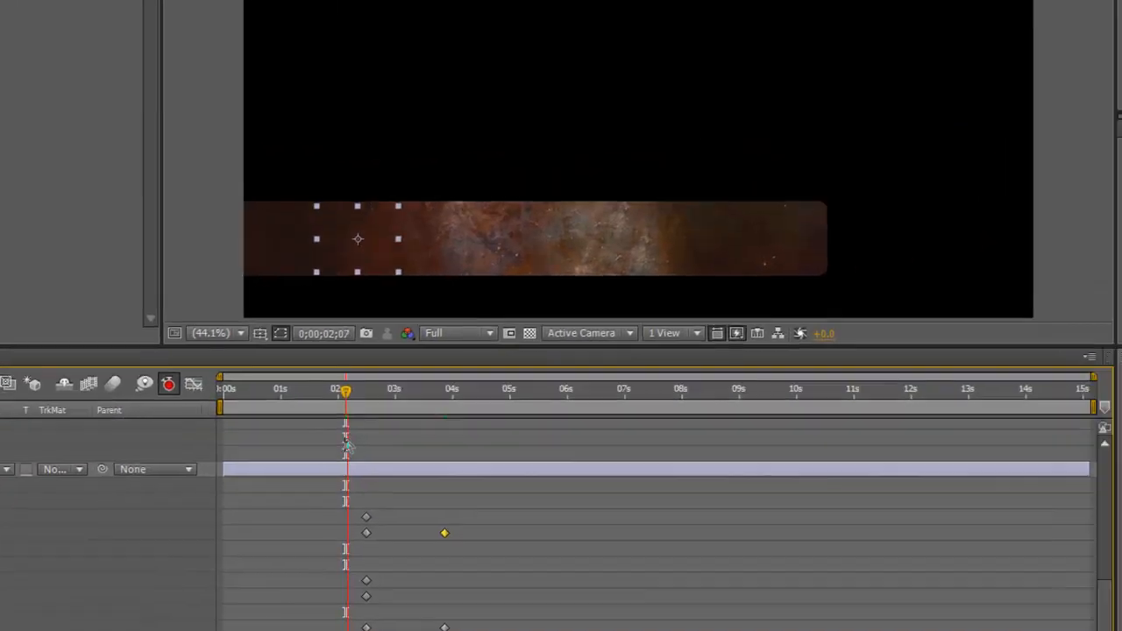
{"action": "mouse_move", "coordinate": [346, 445]}
{"action": "left_mouse_down"}
{"action": "mouse_move", "coordinate": [399, 449]}
{"action": "mouse_move", "coordinate": [300, 440]}
{"action": "mouse_move", "coordinate": [351, 436]}
{"action": "left_mouse_up"}
{"action": "key", "text": "space"}
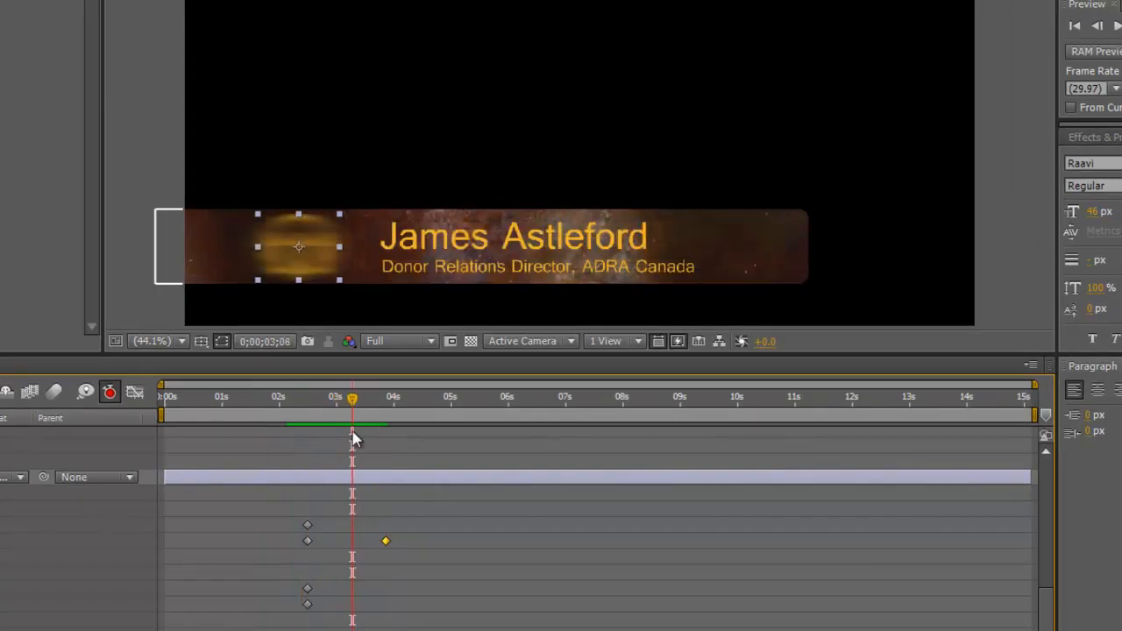
Step: Move the logo's Blur Length end keyframe later and RAM-preview the entrance
{"action": "mouse_move", "coordinate": [369, 542]}
{"action": "left_mouse_down"}
{"action": "mouse_move", "coordinate": [395, 542]}
{"action": "mouse_move", "coordinate": [350, 553]}
{"action": "left_mouse_up"}
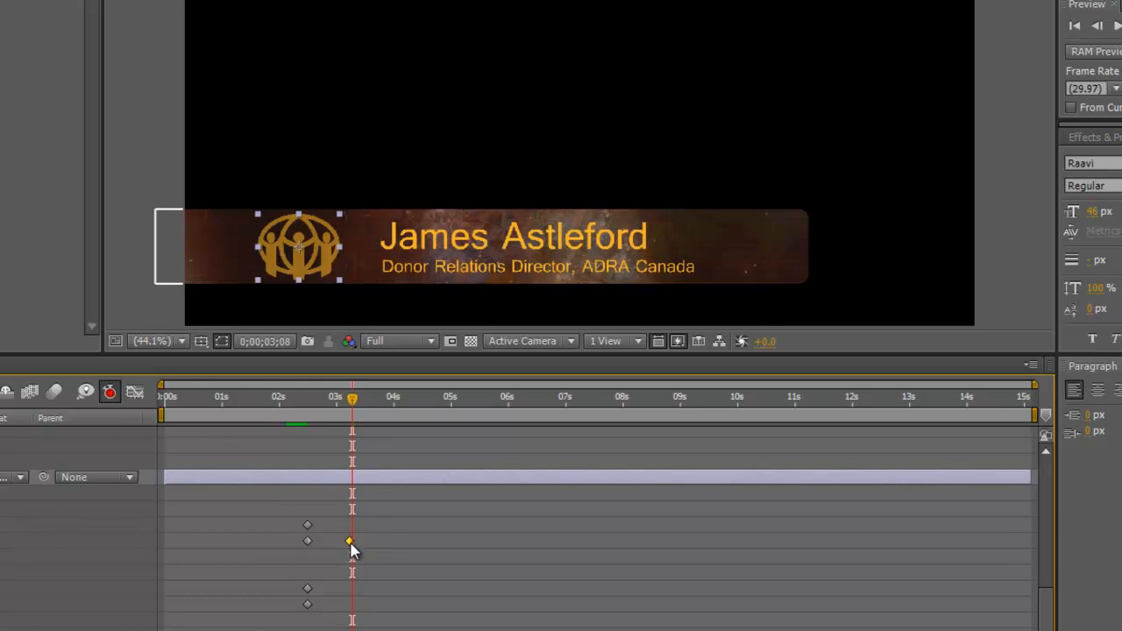
{"action": "left_click_drag", "start_coordinate": [351, 414], "coordinate": [290, 426]}
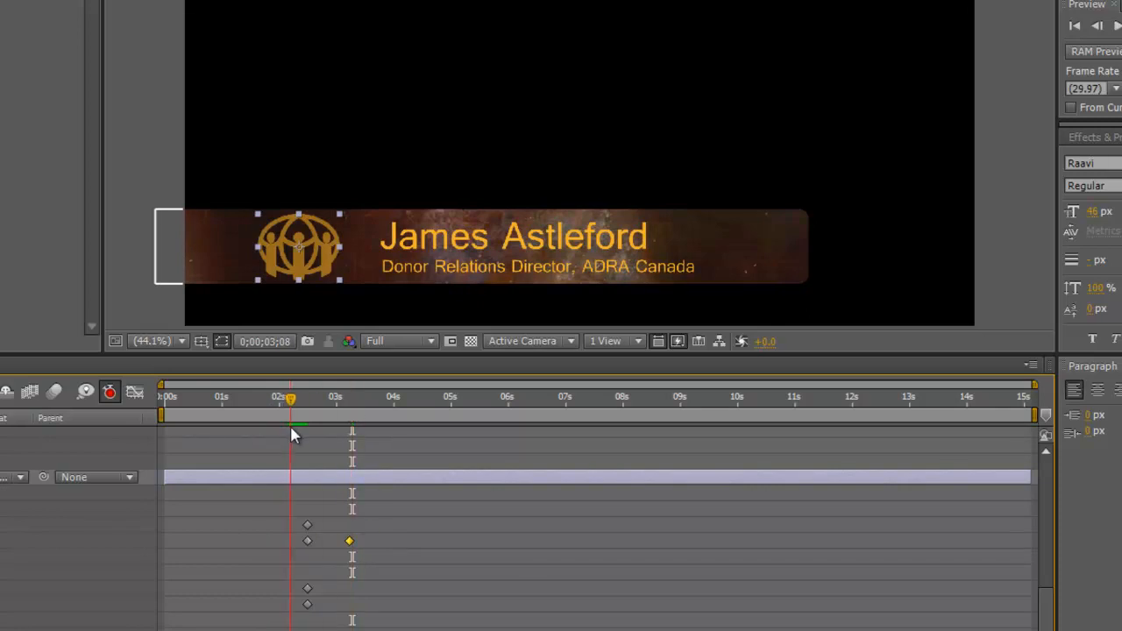
{"action": "key", "text": "KP_0"}
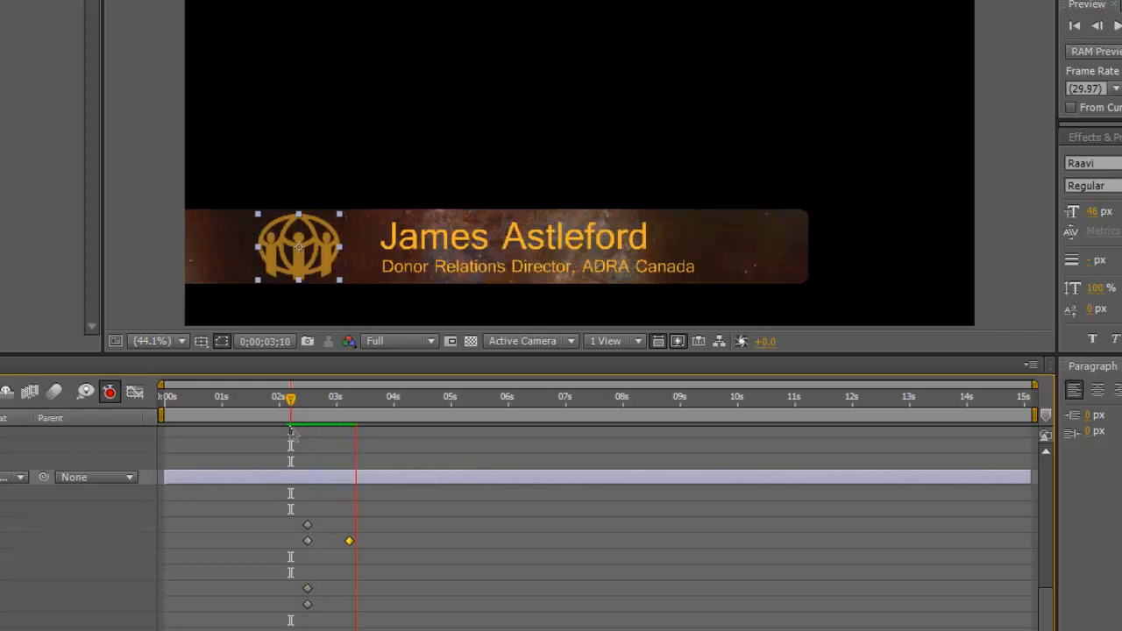
{"action": "key", "text": "space"}
{"action": "left_click_drag", "start_coordinate": [392, 401], "coordinate": [304, 434]}
{"action": "key", "text": "KP_0"}
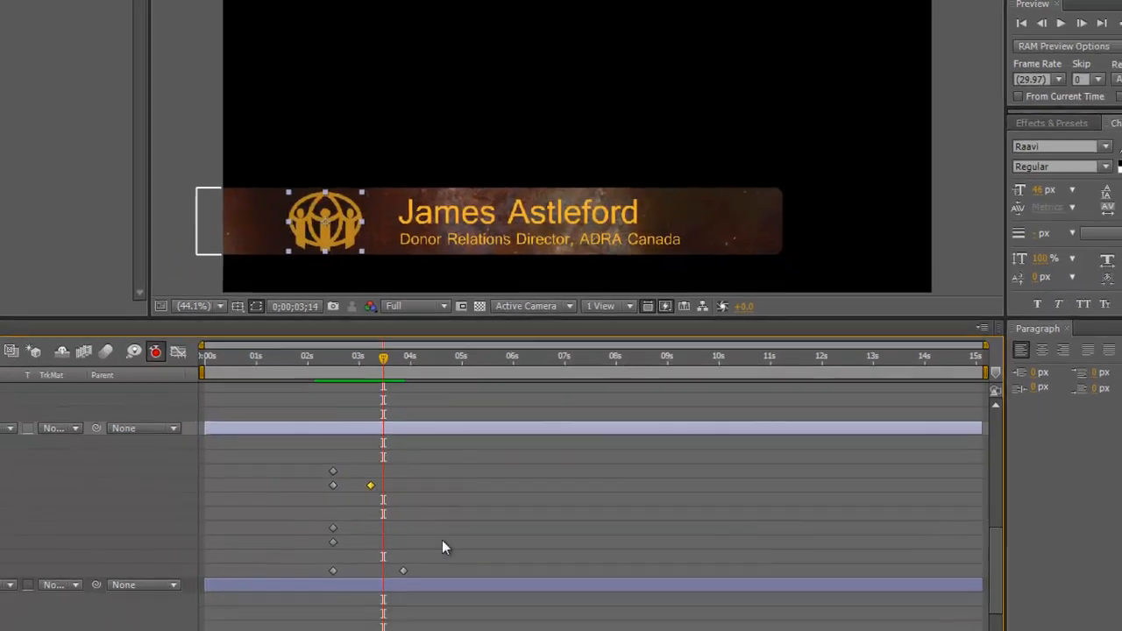
Step: Move the Opacity end keyframe earlier and preview the logo and title entrance
{"action": "left_click_drag", "start_coordinate": [403, 571], "coordinate": [377, 571]}
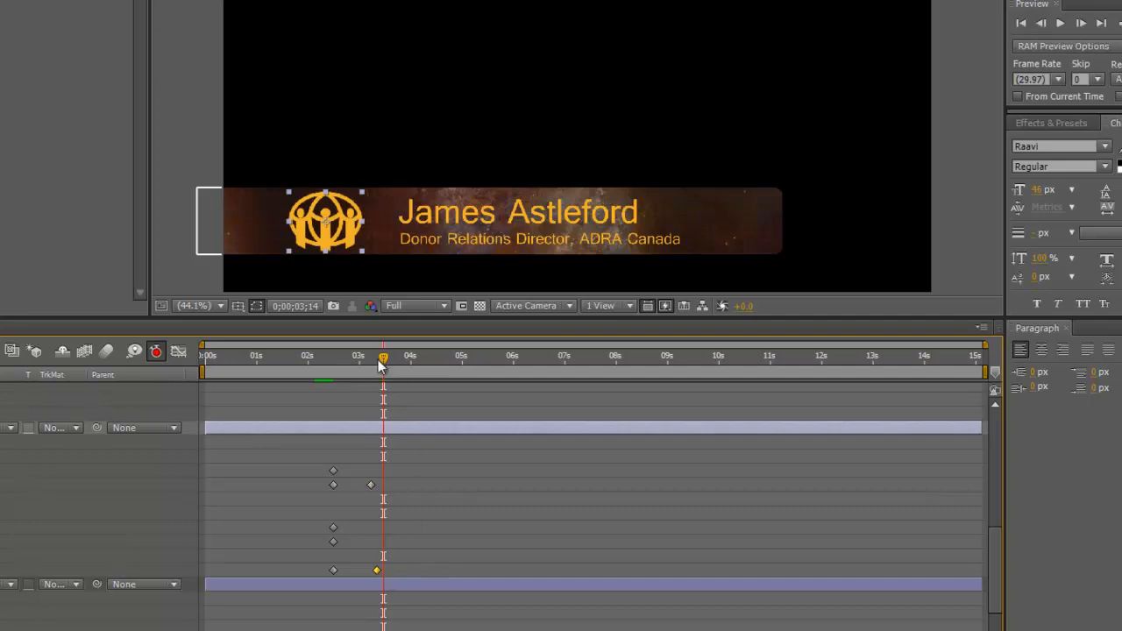
{"action": "left_click_drag", "start_coordinate": [382, 364], "coordinate": [324, 391]}
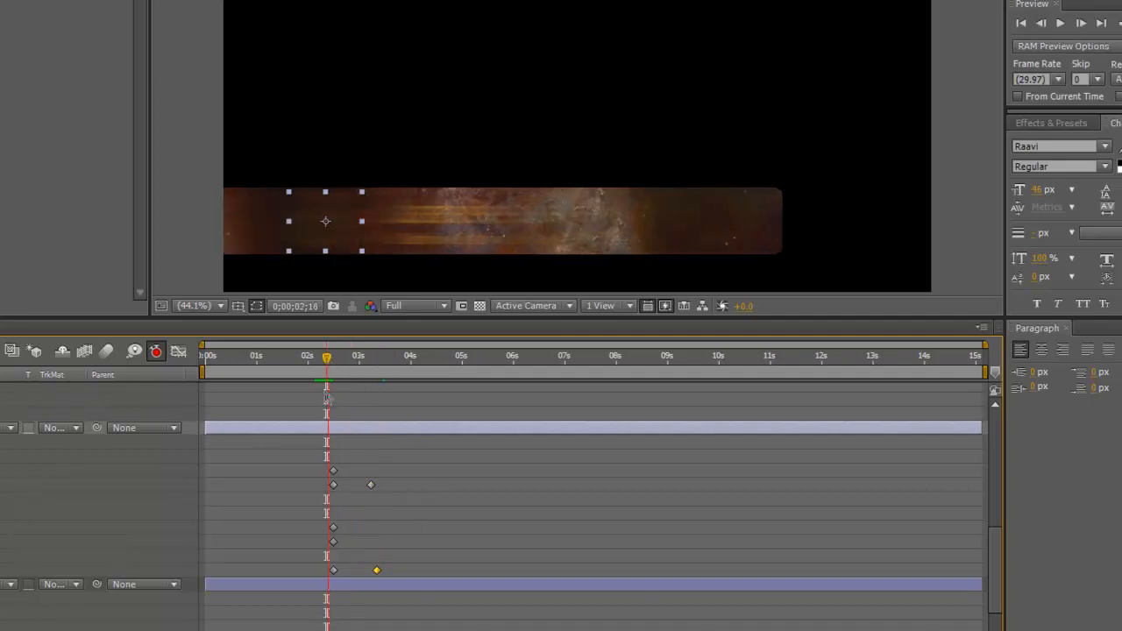
{"action": "key", "text": "space"}
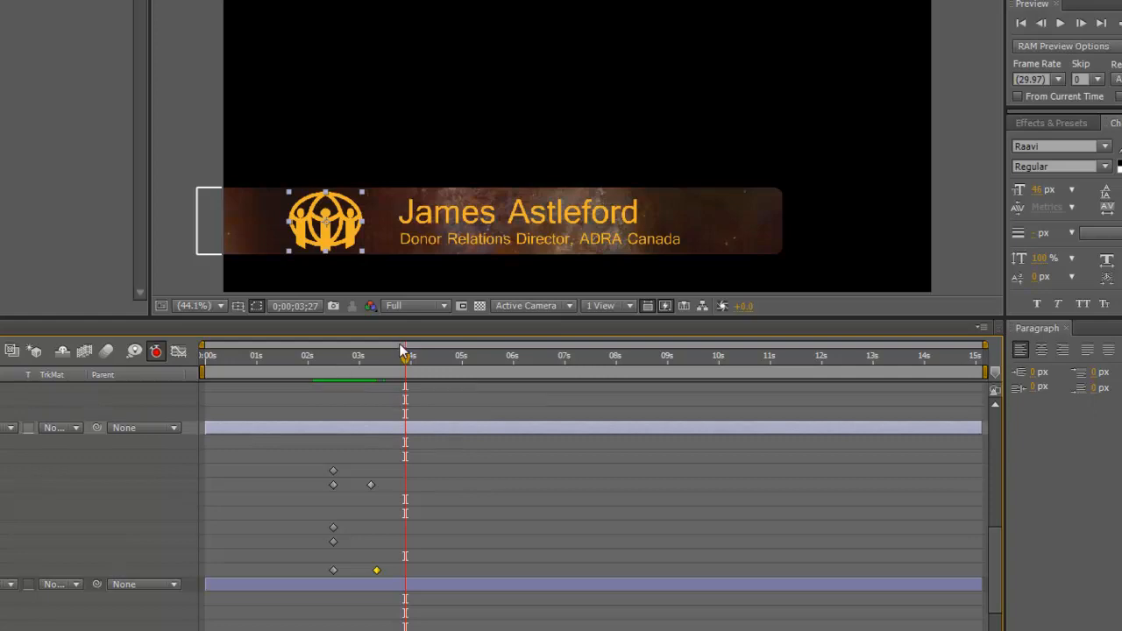
Step: Move the logo's Position keyframe earlier to 0;00;02;06
{"action": "left_click", "coordinate": [355, 380]}
{"action": "left_click_drag", "start_coordinate": [354, 378], "coordinate": [338, 383]}
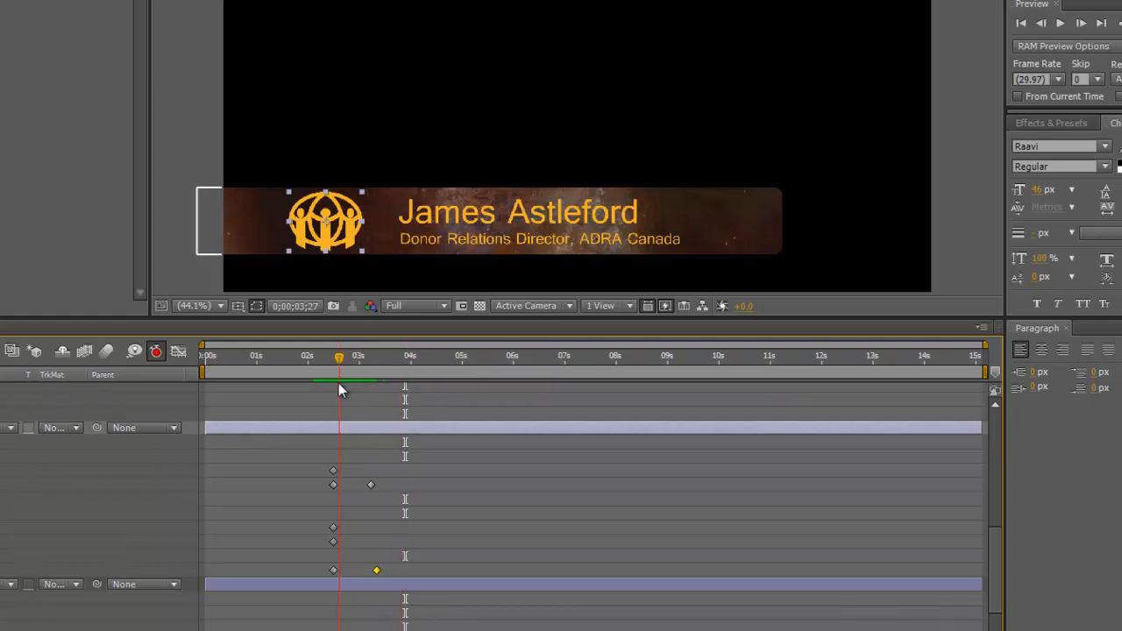
{"action": "key", "text": "space"}
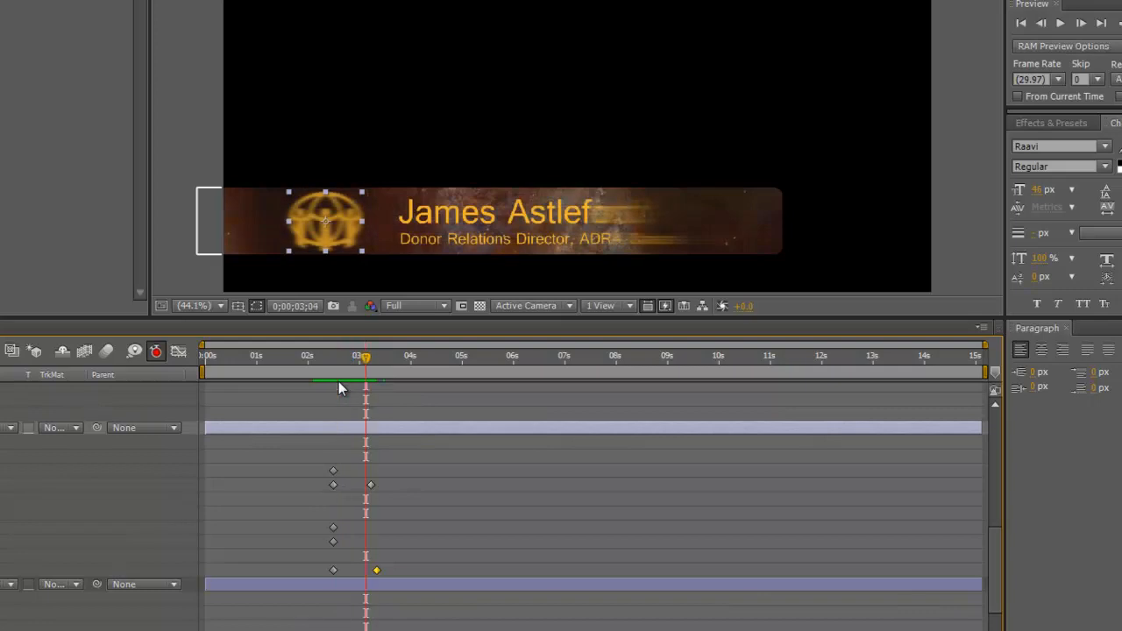
{"action": "key", "text": "Page_Up"}
{"action": "key", "text": "Page_Up"}
{"action": "key", "text": "Page_Up"}
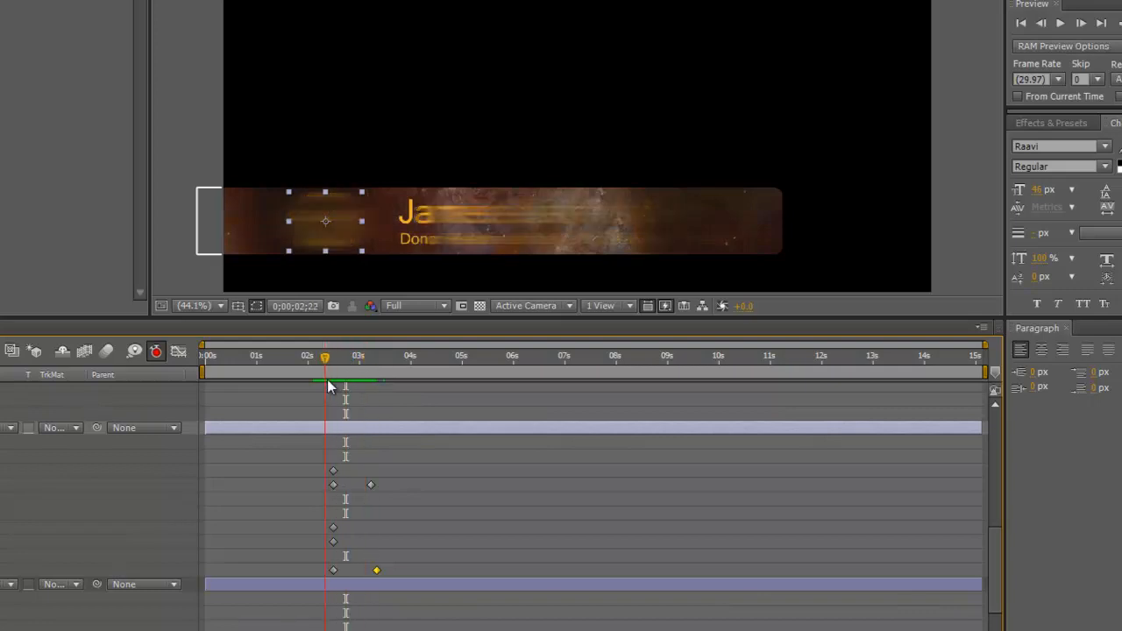
{"action": "left_click_drag", "start_coordinate": [327, 380], "coordinate": [319, 384]}
{"action": "left_click", "coordinate": [332, 528]}
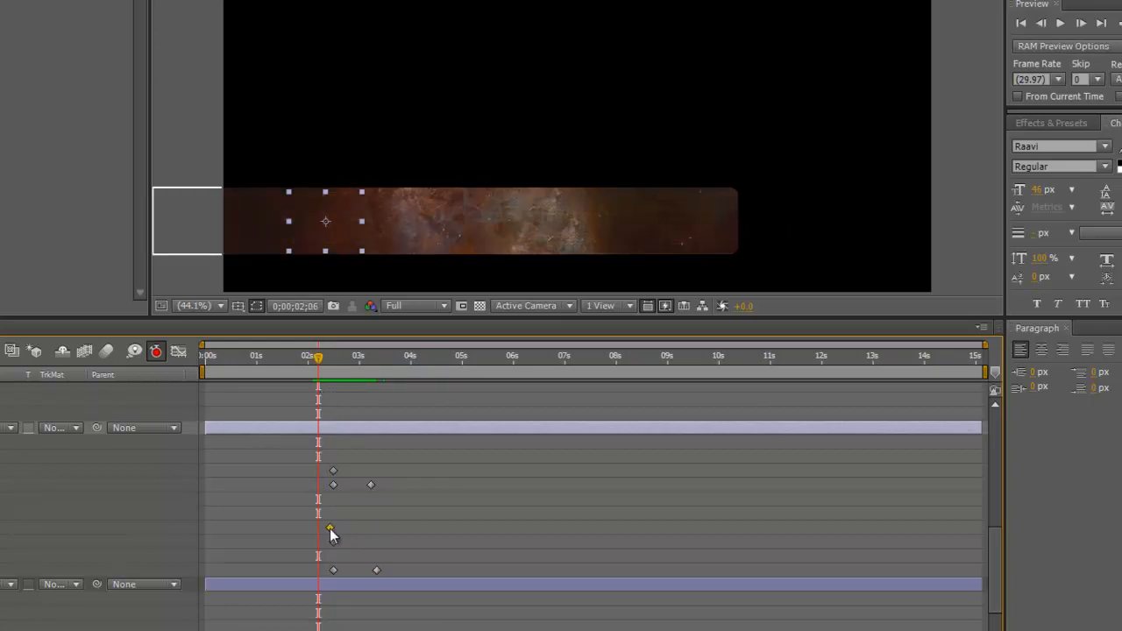
{"action": "left_click_drag", "start_coordinate": [323, 531], "coordinate": [319, 529]}
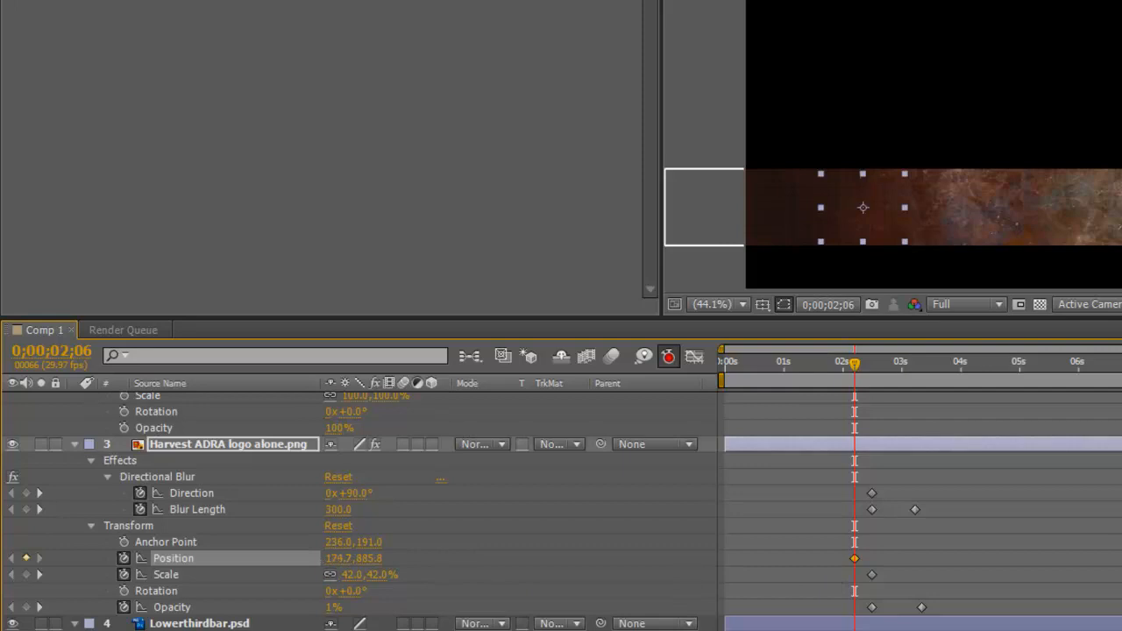
Step: Set the first logo Position X to 135.7 and move the current time to 3;08
{"action": "left_click_drag", "start_coordinate": [335, 558], "coordinate": [323, 563]}
{"action": "left_click_drag", "start_coordinate": [855, 372], "coordinate": [911, 391]}
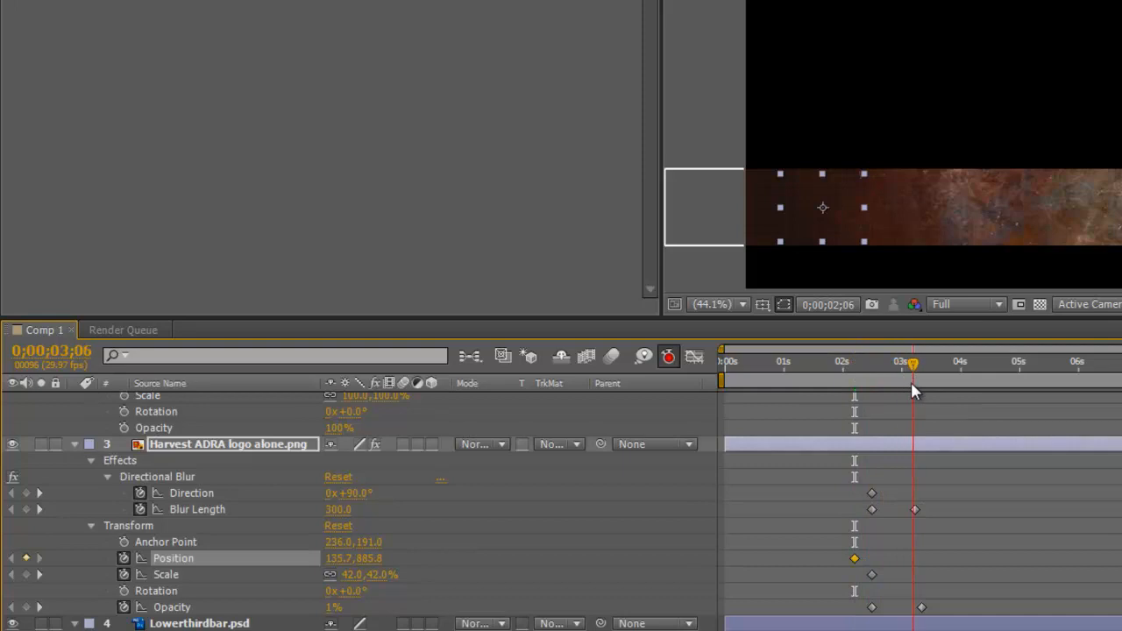
{"action": "left_click", "coordinate": [918, 372]}
{"action": "left_click_drag", "start_coordinate": [917, 366], "coordinate": [920, 366]}
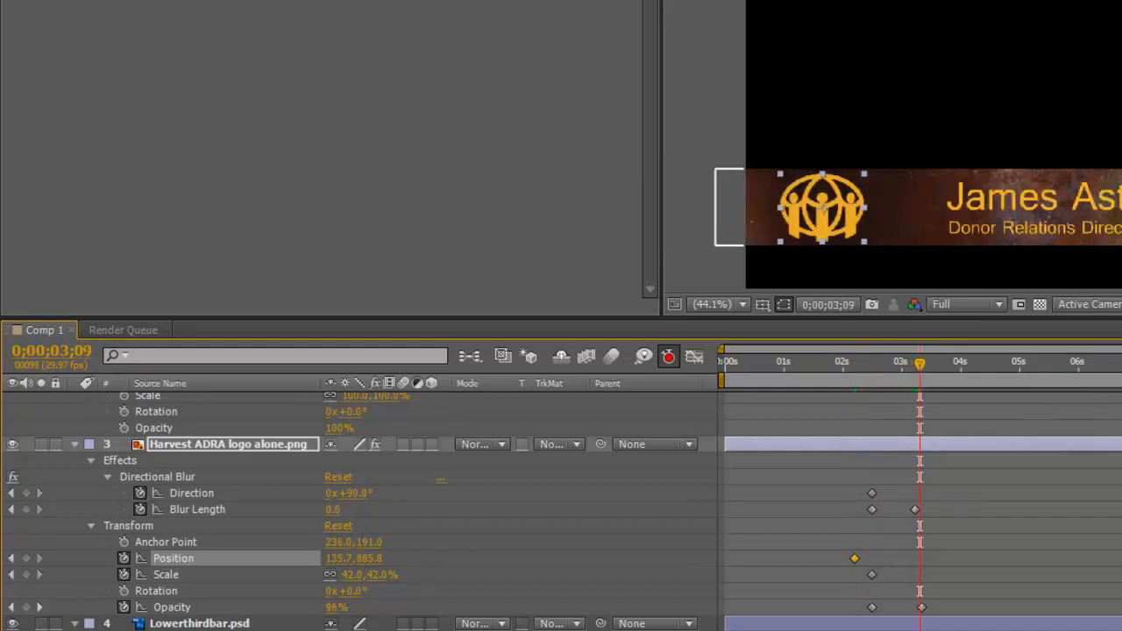
{"action": "scroll", "coordinate": [1073, 418], "scroll_direction": "up", "scroll_amount": 10}
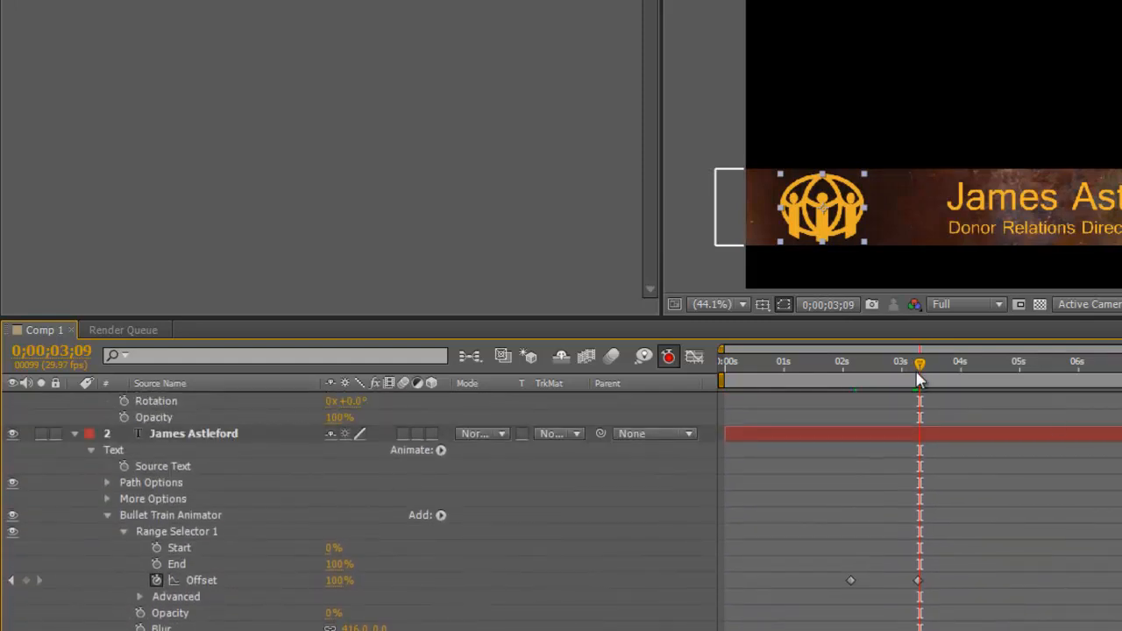
{"action": "left_click_drag", "start_coordinate": [918, 369], "coordinate": [917, 378]}
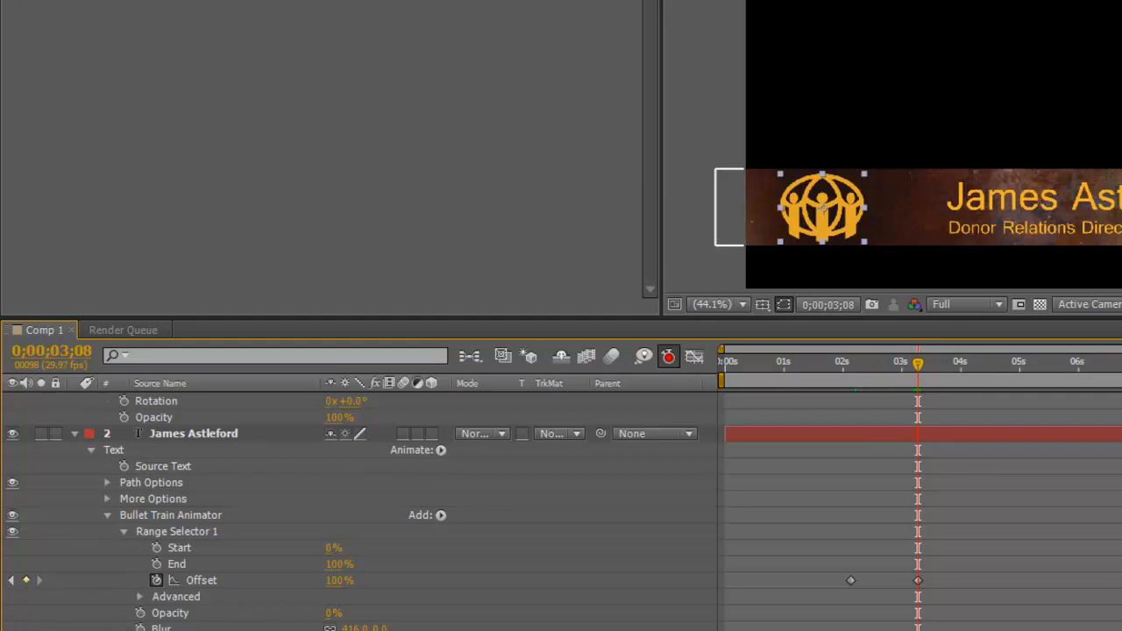
Step: Add a Position keyframe at 3;08 with X about 256.7, then return to the start
{"action": "scroll", "coordinate": [912, 511], "scroll_direction": "down", "scroll_amount": 6}
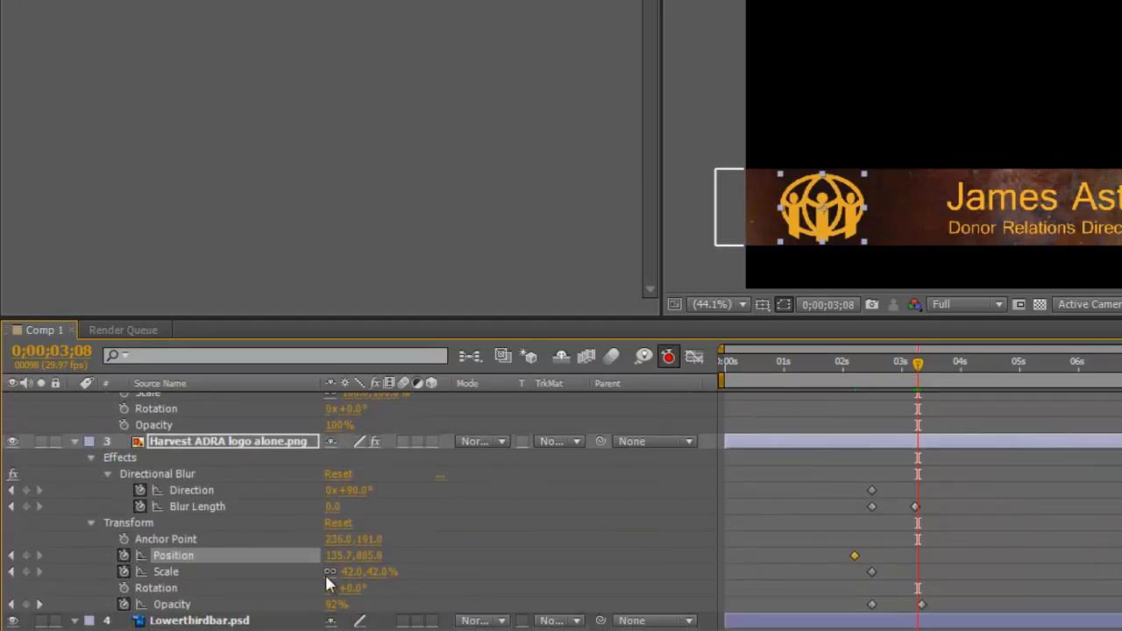
{"action": "left_click_drag", "start_coordinate": [332, 562], "coordinate": [429, 560]}
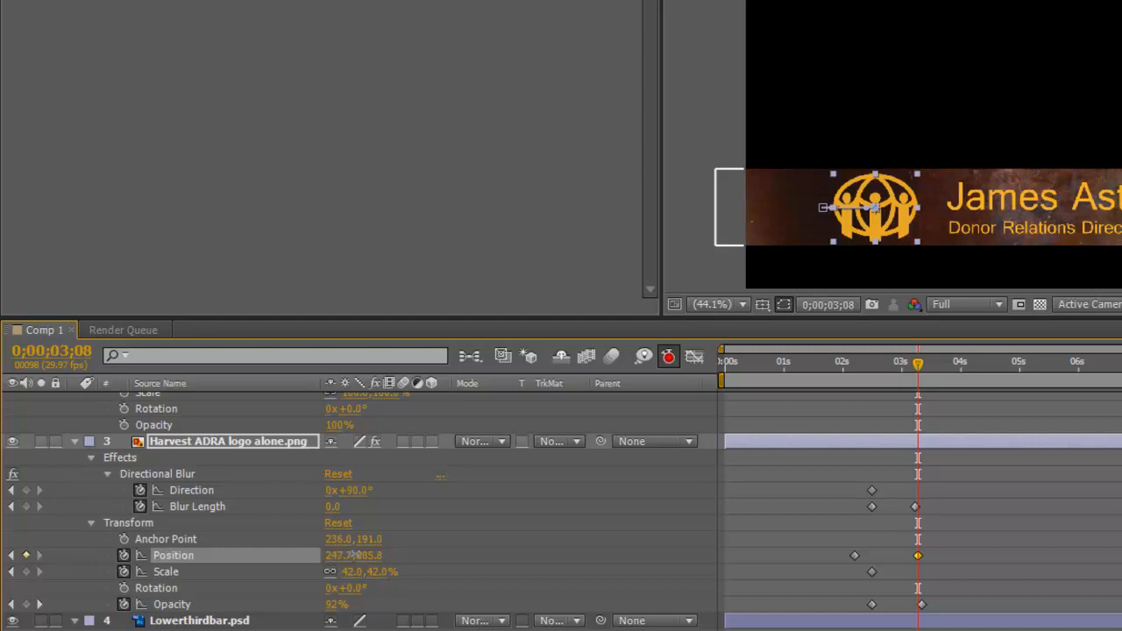
{"action": "left_click_drag", "start_coordinate": [353, 555], "coordinate": [362, 562]}
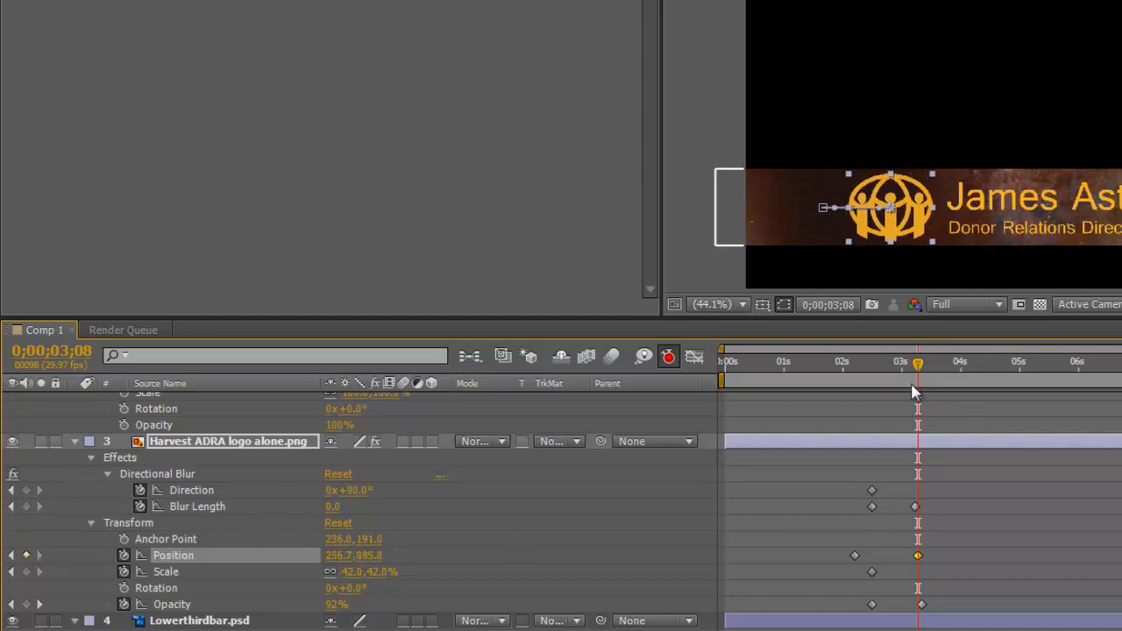
{"action": "left_click_drag", "start_coordinate": [917, 363], "coordinate": [848, 406]}
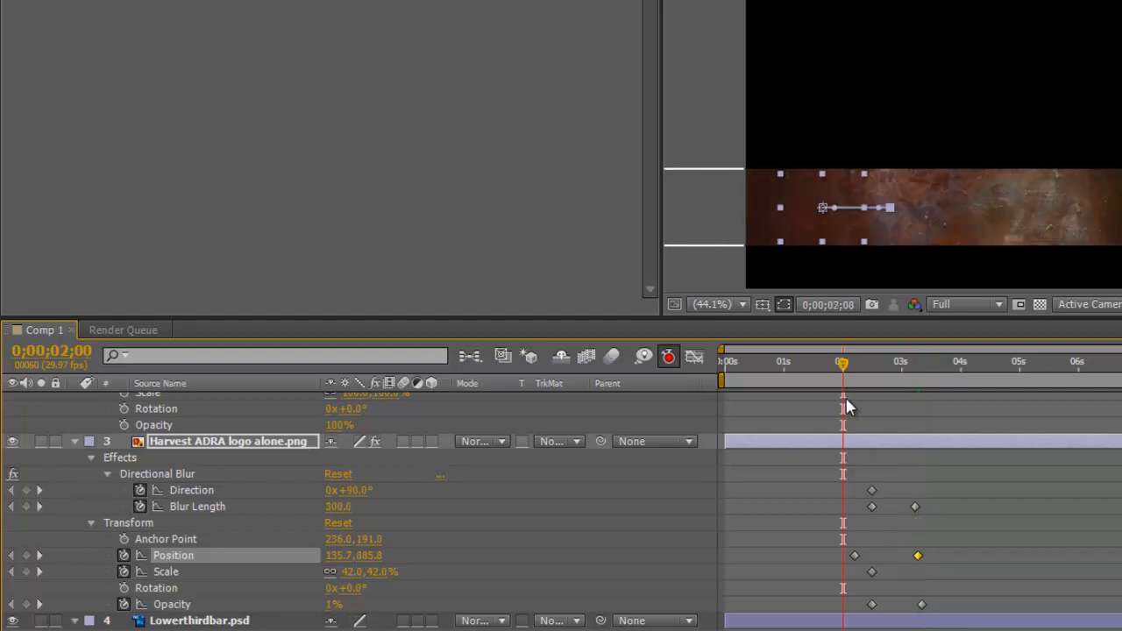
{"action": "left_click_drag", "start_coordinate": [842, 363], "coordinate": [720, 379]}
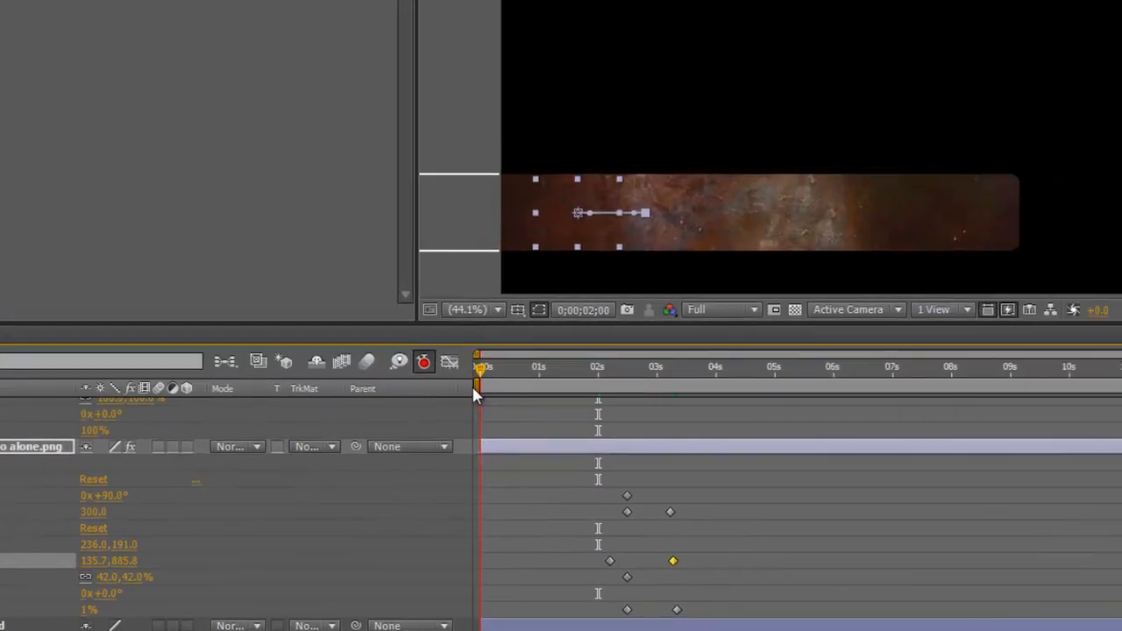
Step: Preview the lower-third animation from the start and from before the title animates in
{"action": "key", "text": "space"}
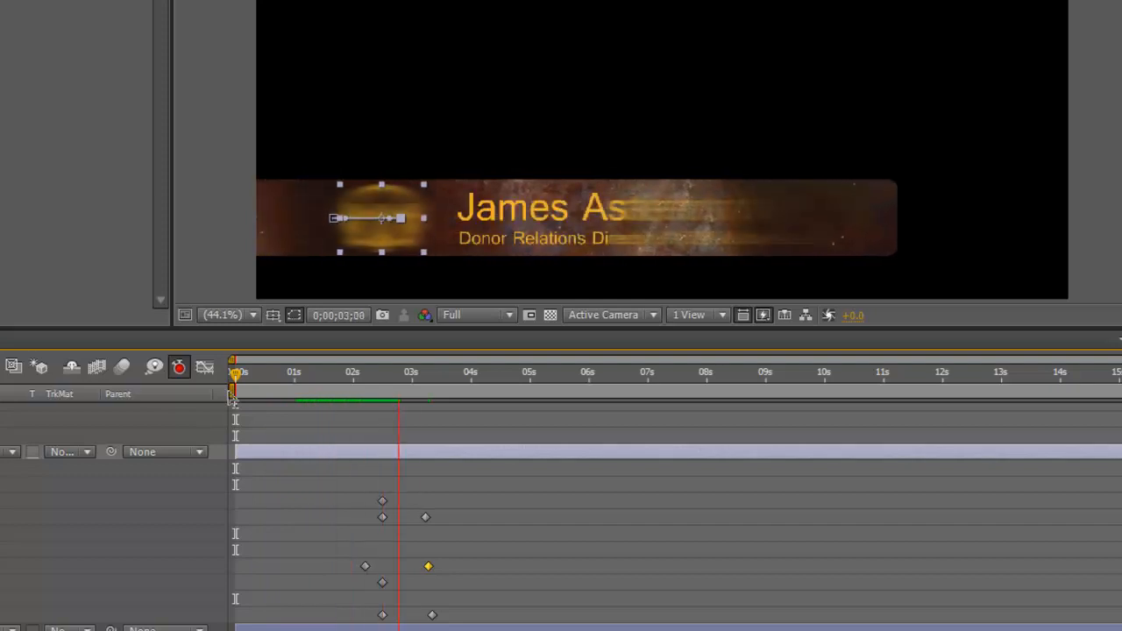
{"action": "left_click", "coordinate": [476, 369]}
{"action": "left_click_drag", "start_coordinate": [466, 371], "coordinate": [340, 421]}
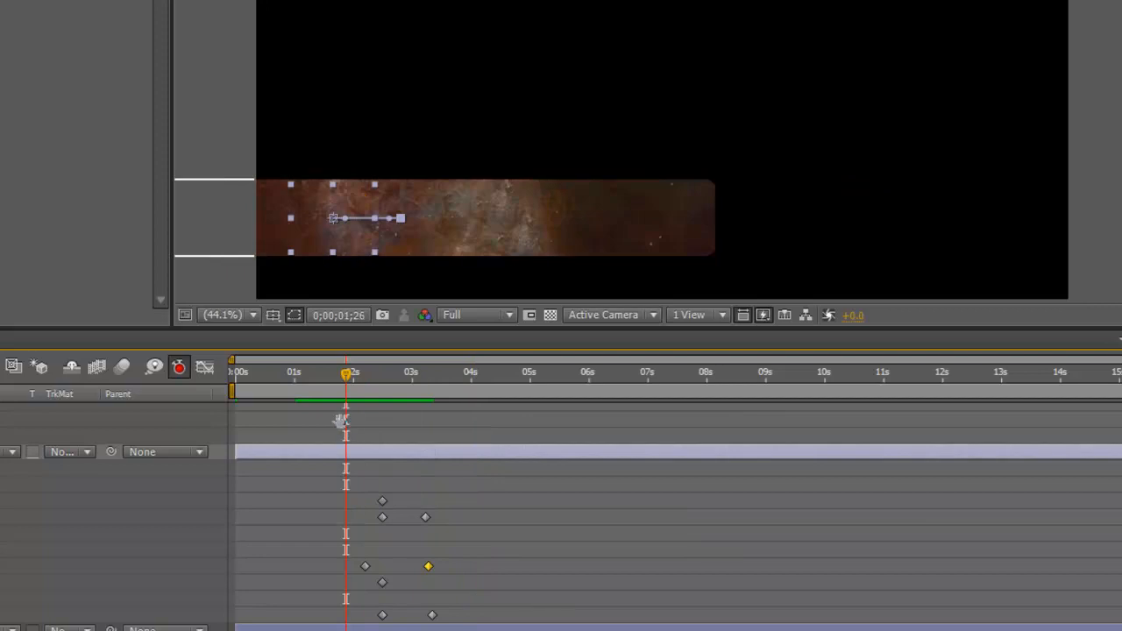
{"action": "key", "text": "space"}
{"action": "key", "text": "space"}
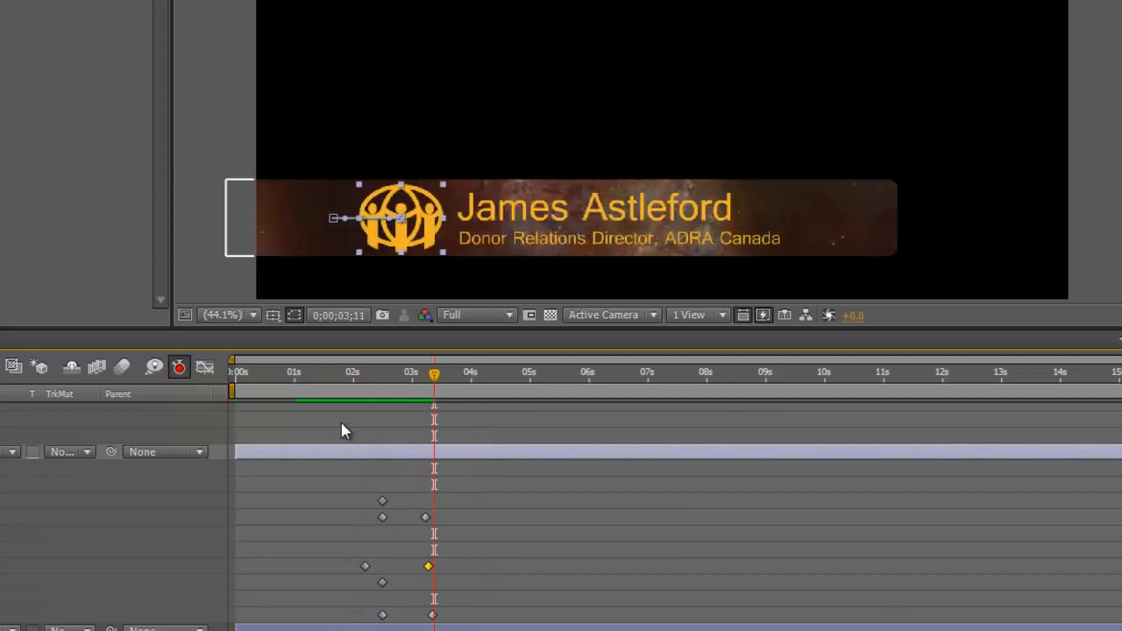
{"action": "left_click_drag", "start_coordinate": [434, 373], "coordinate": [394, 375]}
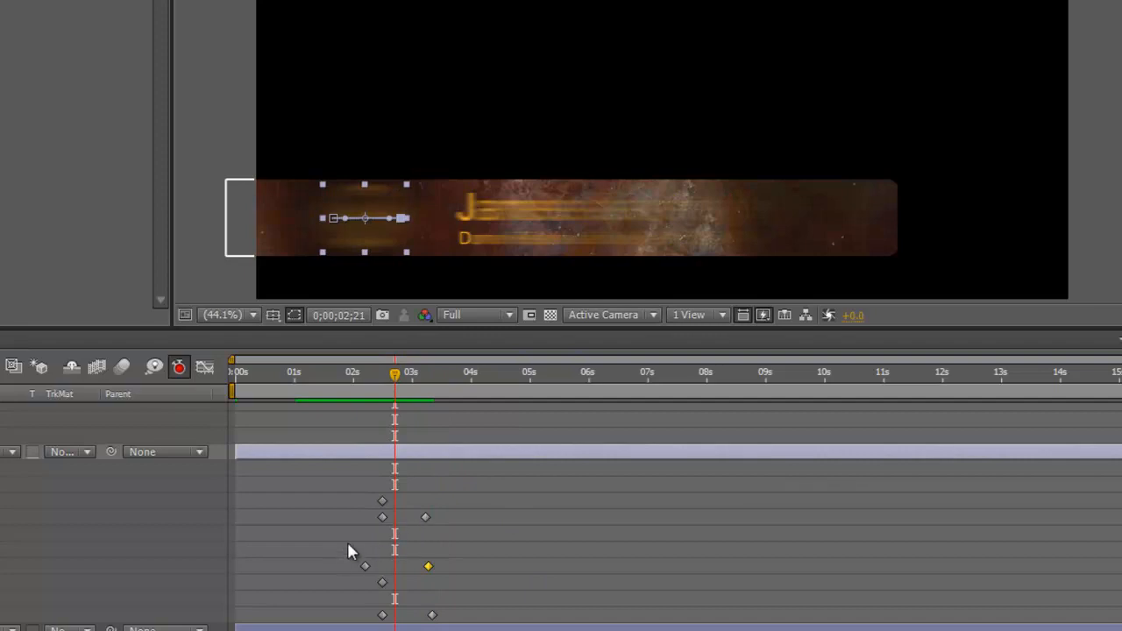
Step: Drag the logo keyframe pair near 02s–03s about half a second earlier
{"action": "left_click", "coordinate": [622, 455]}
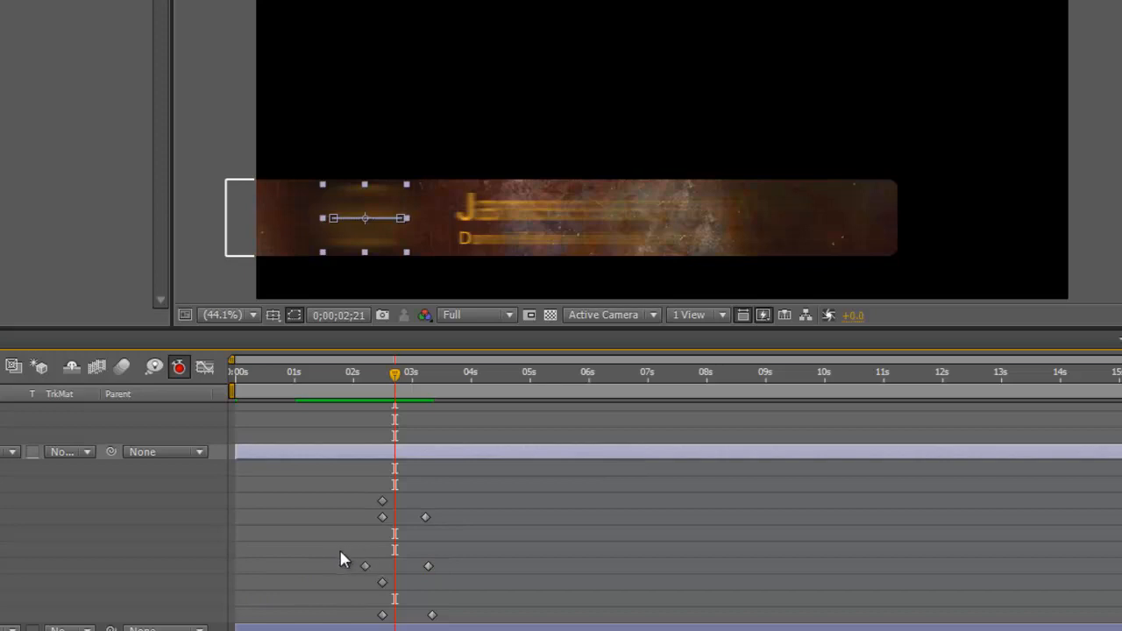
{"action": "left_click_drag", "start_coordinate": [314, 544], "coordinate": [469, 573]}
{"action": "left_click_drag", "start_coordinate": [365, 567], "coordinate": [449, 624]}
Step: Nudge the bottom-row keyframes earlier and RAM-preview from about one second
{"action": "left_click", "coordinate": [347, 605]}
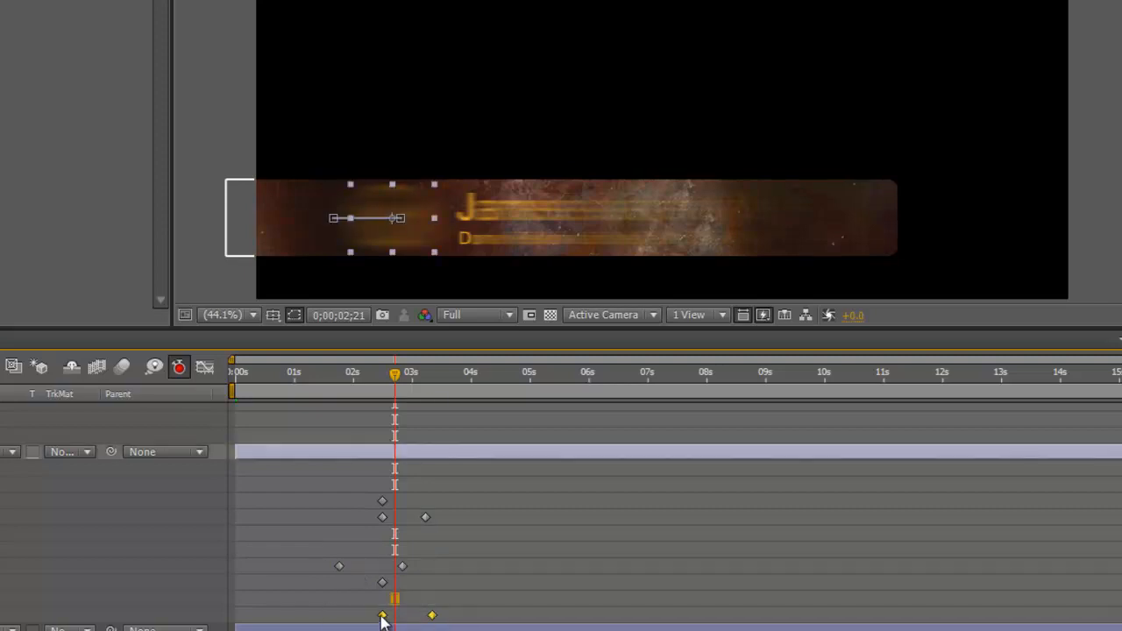
{"action": "left_click_drag", "start_coordinate": [382, 619], "coordinate": [354, 619]}
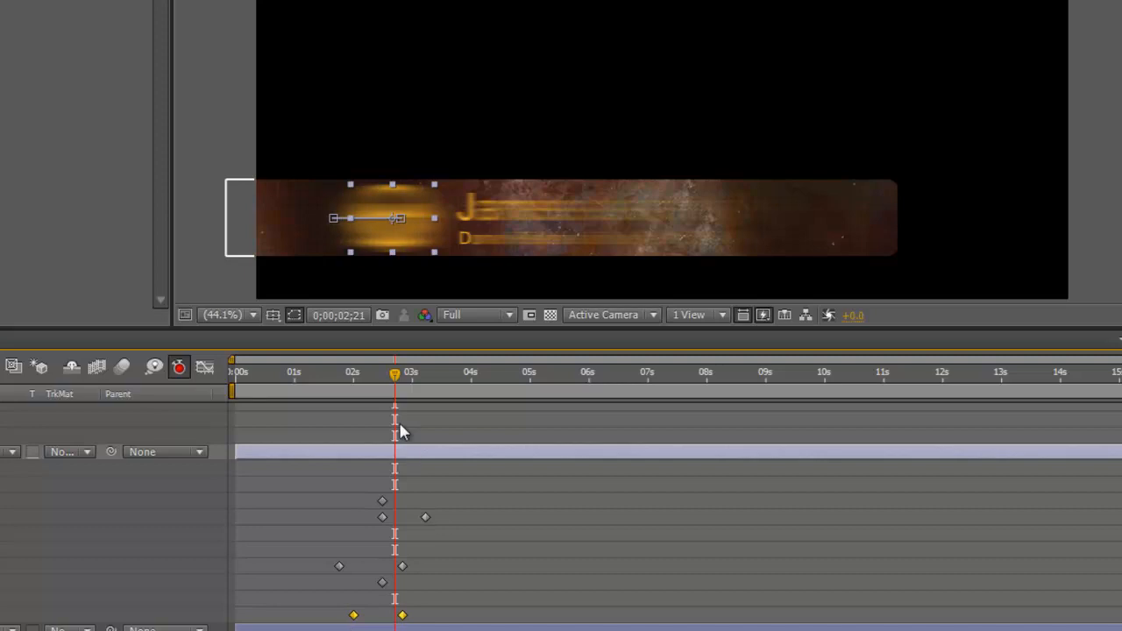
{"action": "left_click_drag", "start_coordinate": [394, 377], "coordinate": [306, 417]}
{"action": "key", "text": "KP_0"}
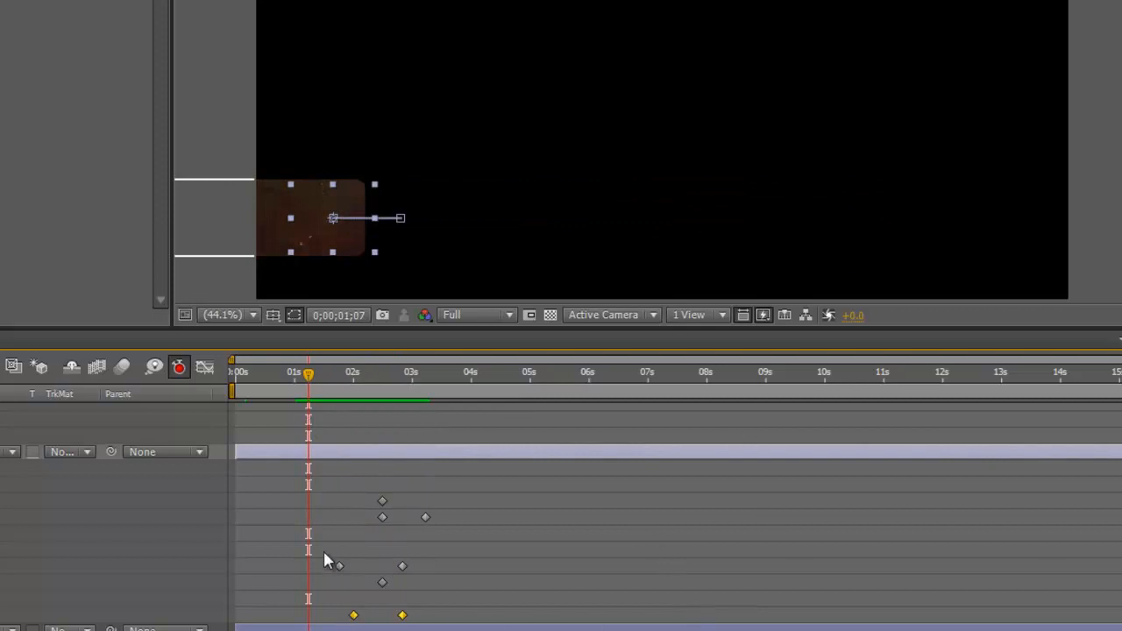
Step: Shift another keyframe pair and the bottom-row keyframes earlier, to about 1.6–2.4 seconds, and preview
{"action": "left_click_drag", "start_coordinate": [320, 541], "coordinate": [422, 570]}
{"action": "left_click_drag", "start_coordinate": [340, 569], "coordinate": [430, 620]}
{"action": "left_click_drag", "start_coordinate": [349, 615], "coordinate": [435, 626]}
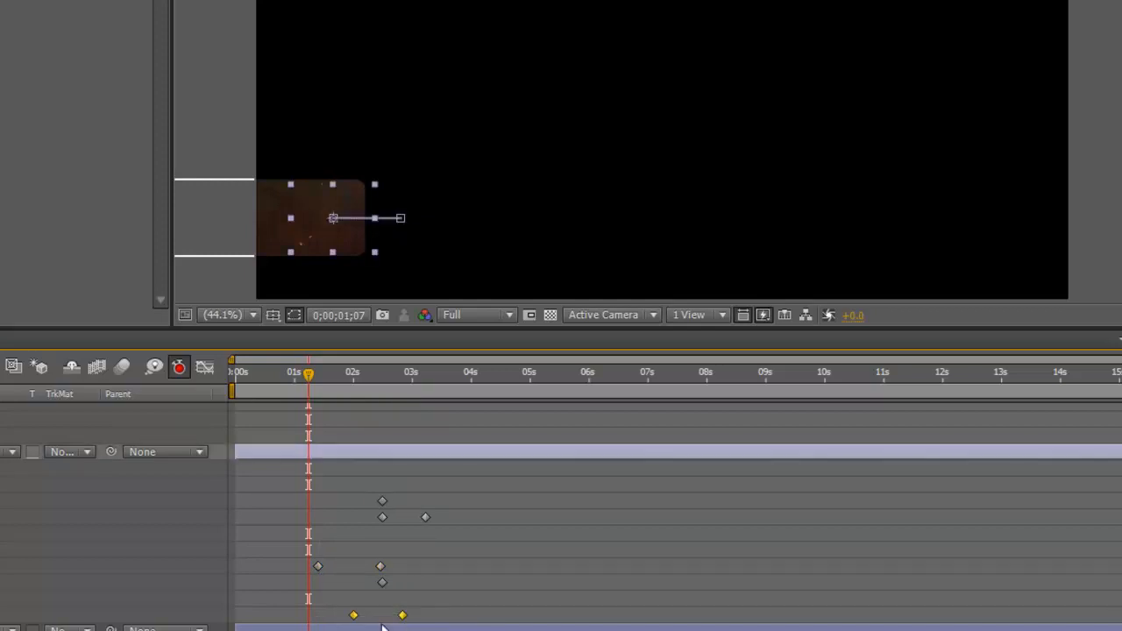
{"action": "mouse_move", "coordinate": [356, 621]}
{"action": "left_mouse_down"}
{"action": "mouse_move", "coordinate": [316, 621]}
{"action": "mouse_move", "coordinate": [335, 623]}
{"action": "left_mouse_up"}
{"action": "key", "text": "space"}
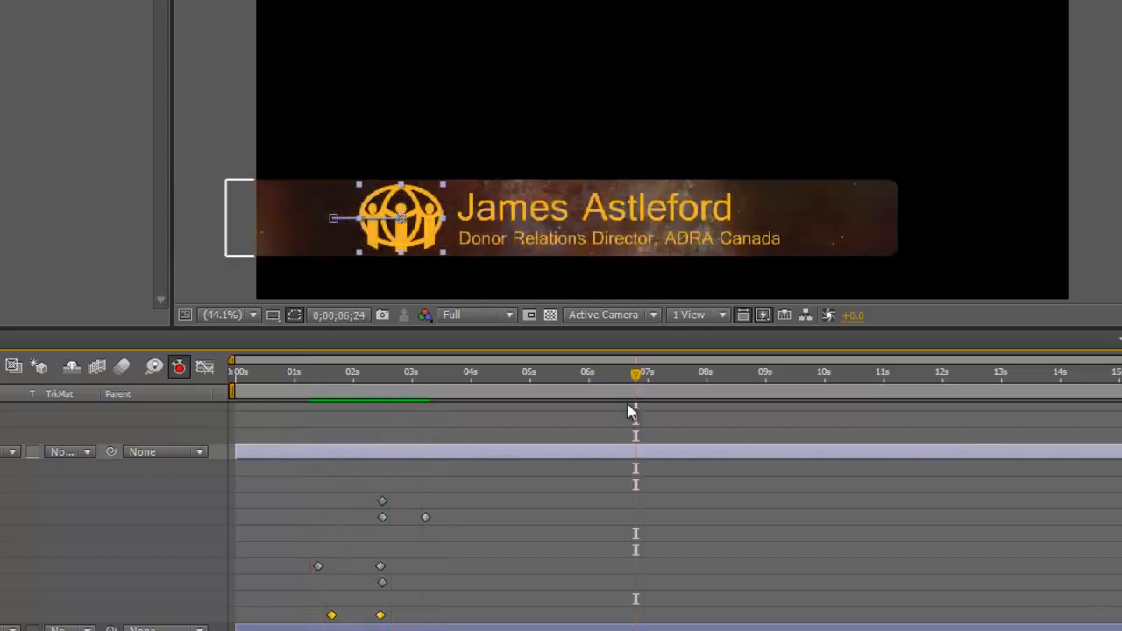
{"action": "left_click_drag", "start_coordinate": [277, 455], "coordinate": [273, 480]}
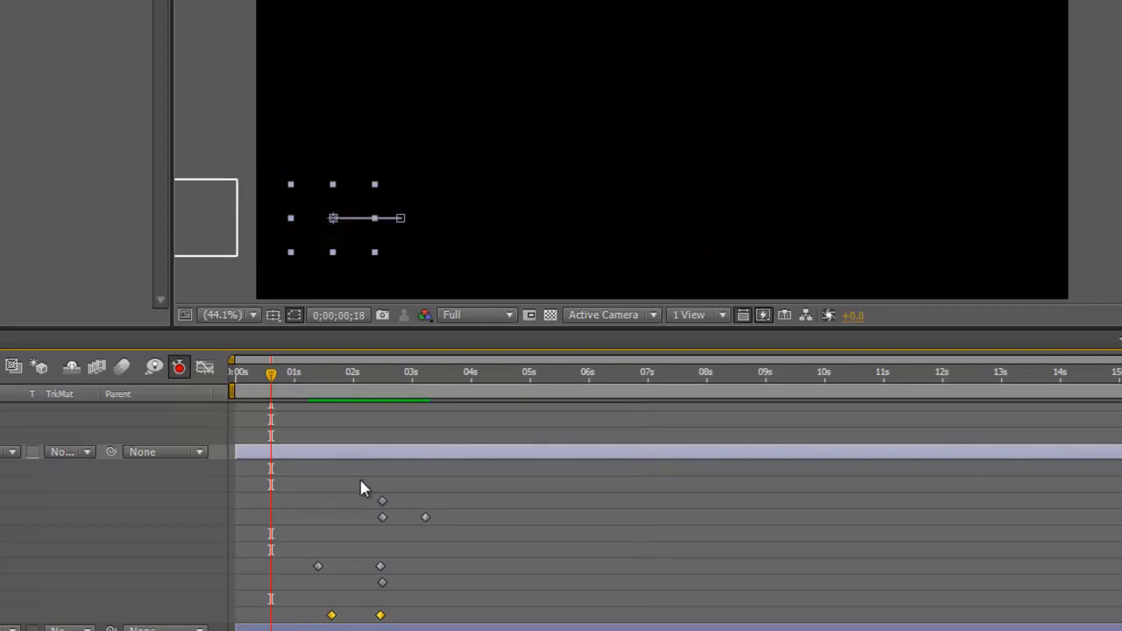
Step: Move the three text keyframes earlier to about 1.4 seconds and preview
{"action": "left_click_drag", "start_coordinate": [360, 482], "coordinate": [474, 530]}
{"action": "left_click_drag", "start_coordinate": [383, 518], "coordinate": [321, 524]}
{"action": "key", "text": "space"}
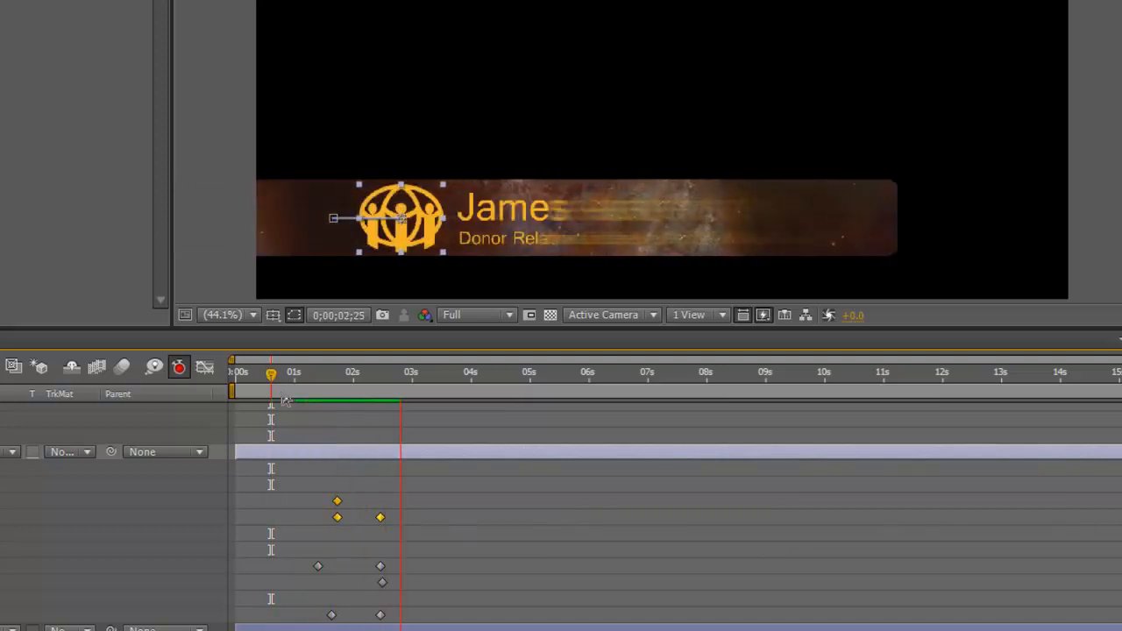
Step: Shift all eight animation keyframes about 0.4 seconds later and preview
{"action": "left_click_drag", "start_coordinate": [290, 480], "coordinate": [452, 628]}
{"action": "left_click_drag", "start_coordinate": [383, 618], "coordinate": [407, 619]}
{"action": "left_click_drag", "start_coordinate": [470, 394], "coordinate": [318, 451]}
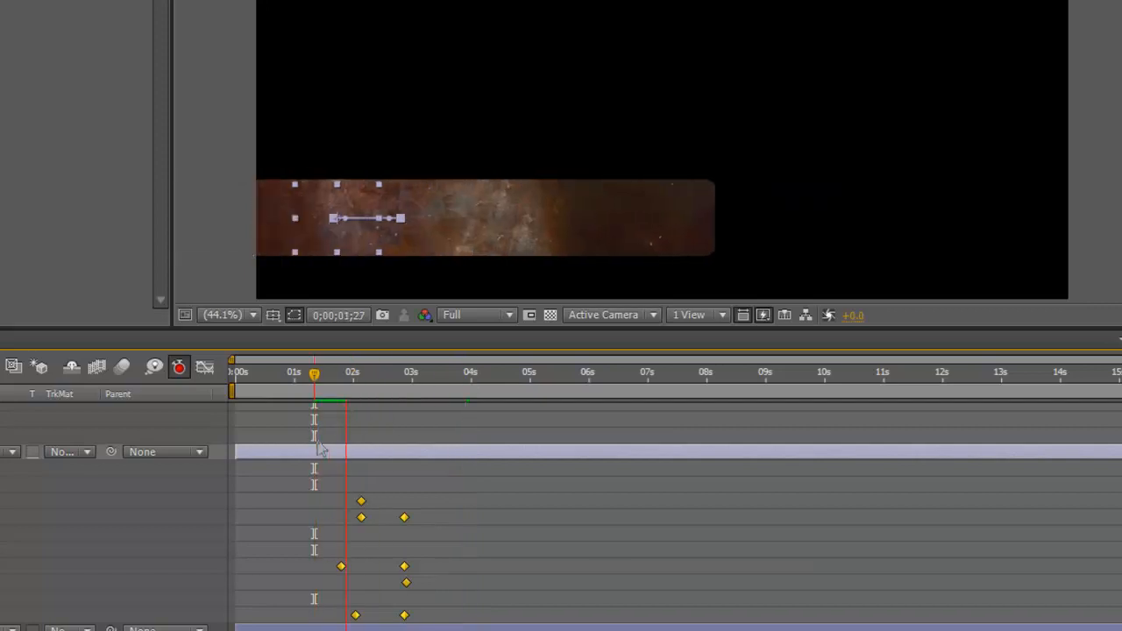
{"action": "key", "text": "space"}
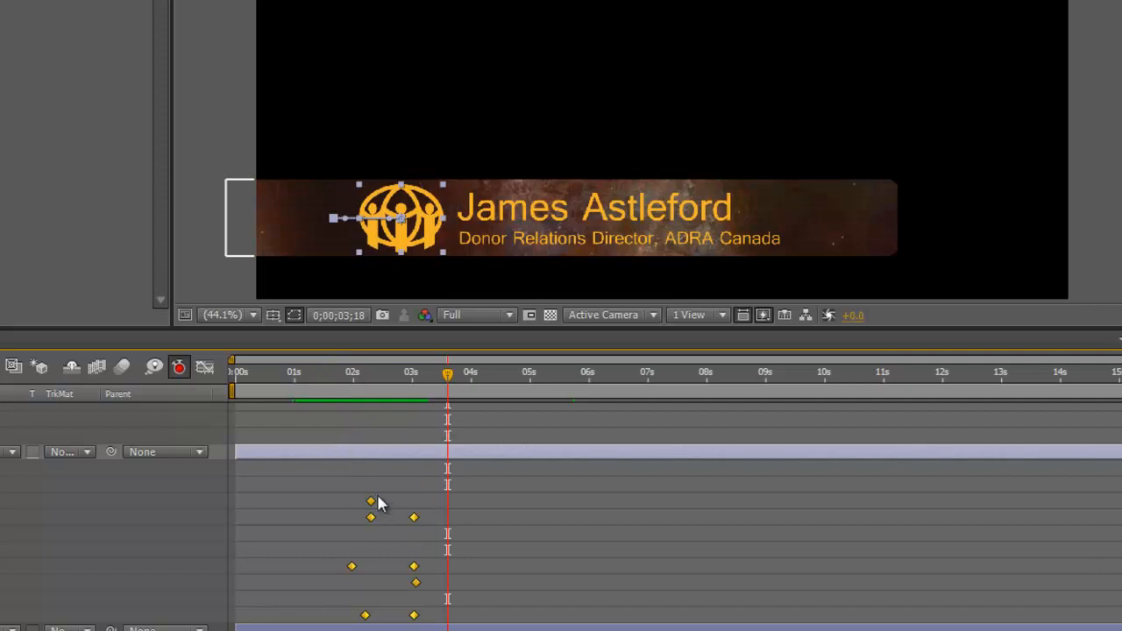
Step: Select the two bottom-row keyframes and preview the title entrance from about 1.5 seconds
{"action": "left_click", "coordinate": [342, 613]}
{"action": "left_click_drag", "start_coordinate": [327, 605], "coordinate": [445, 616]}
{"action": "left_click_drag", "start_coordinate": [448, 373], "coordinate": [352, 373]}
{"action": "key", "text": "space"}
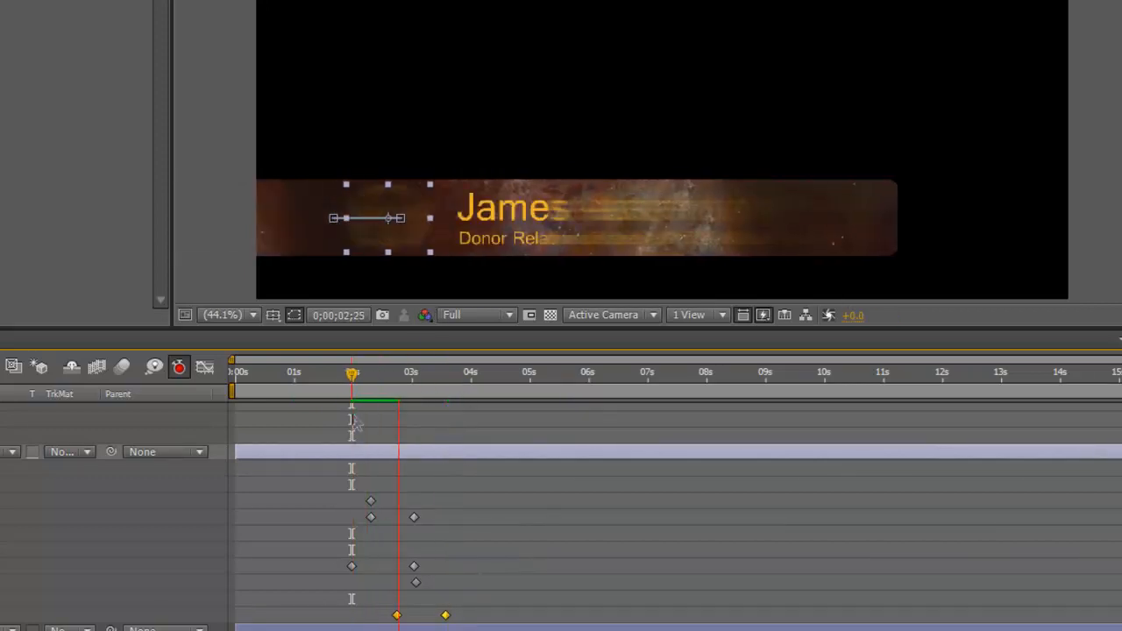
{"action": "left_click_drag", "start_coordinate": [465, 385], "coordinate": [315, 441]}
{"action": "key", "text": "space"}
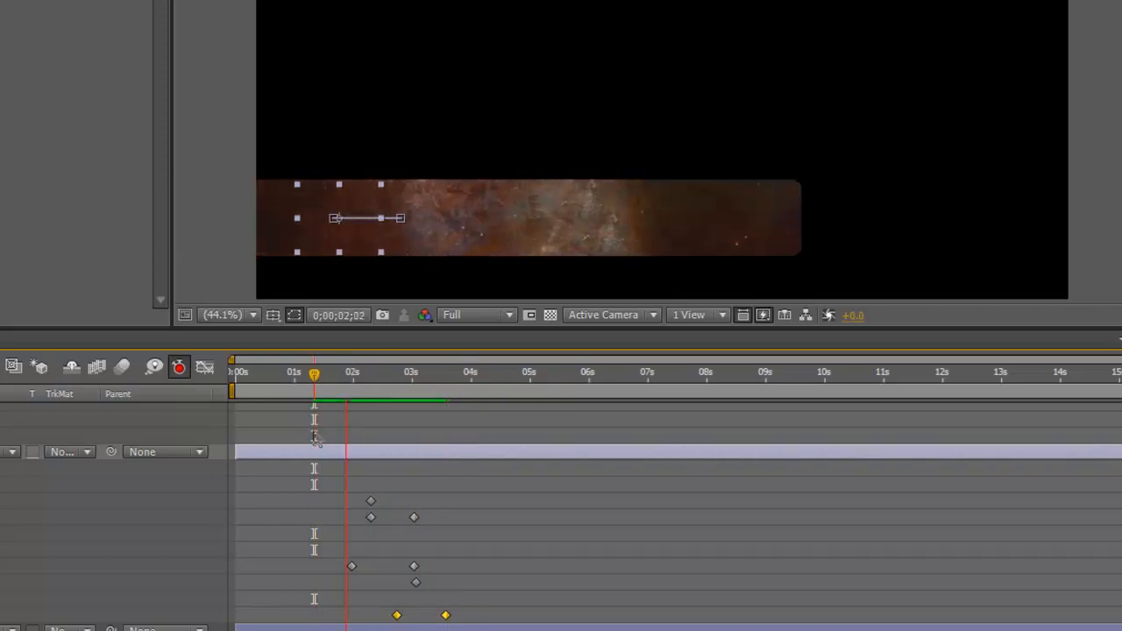
{"action": "key", "text": "space"}
Step: Select the text keyframes and preview the lower third from about 1.7 and 2.3 seconds
{"action": "left_click_drag", "start_coordinate": [349, 478], "coordinate": [454, 518]}
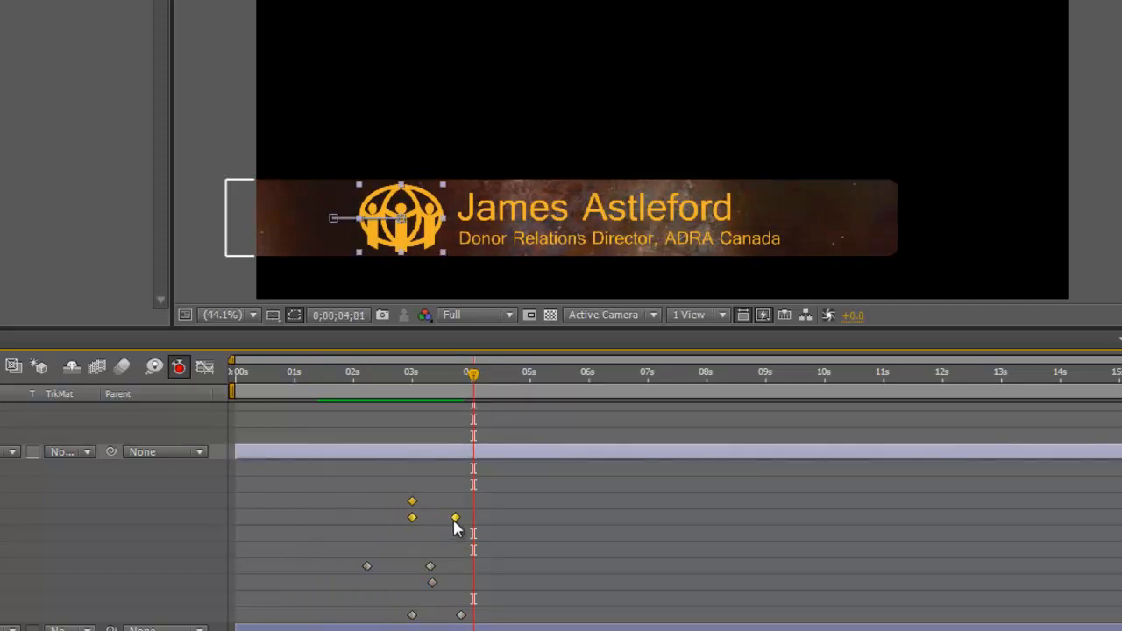
{"action": "left_click_drag", "start_coordinate": [368, 400], "coordinate": [337, 395]}
{"action": "key", "text": "space"}
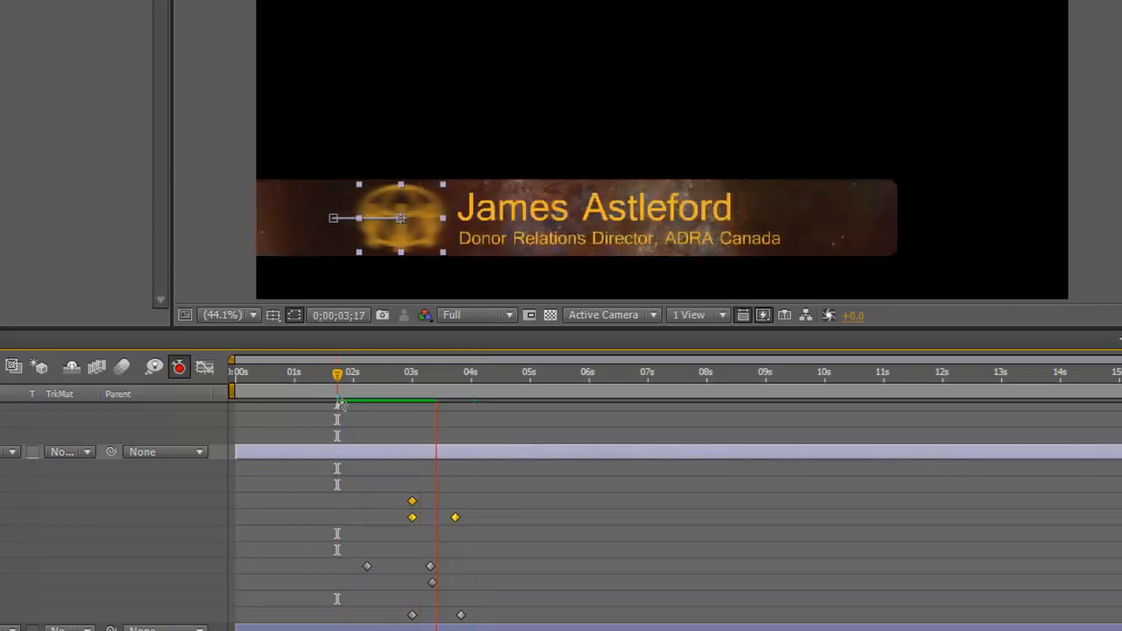
{"action": "left_click", "coordinate": [338, 379]}
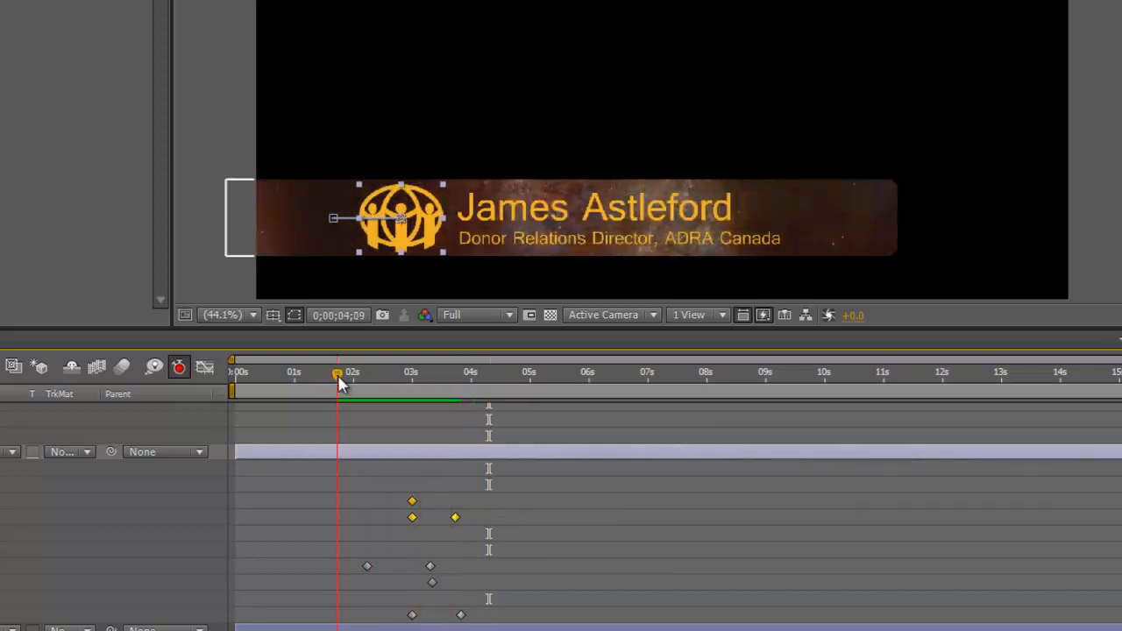
{"action": "key", "text": "space"}
{"action": "left_click", "coordinate": [367, 401]}
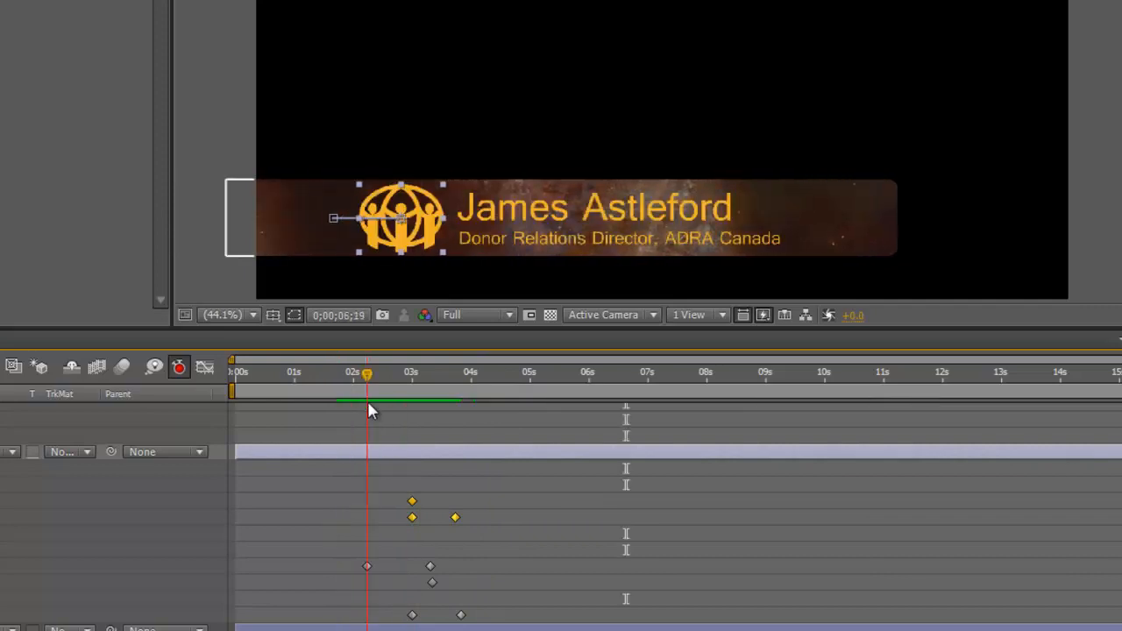
{"action": "key", "text": "space"}
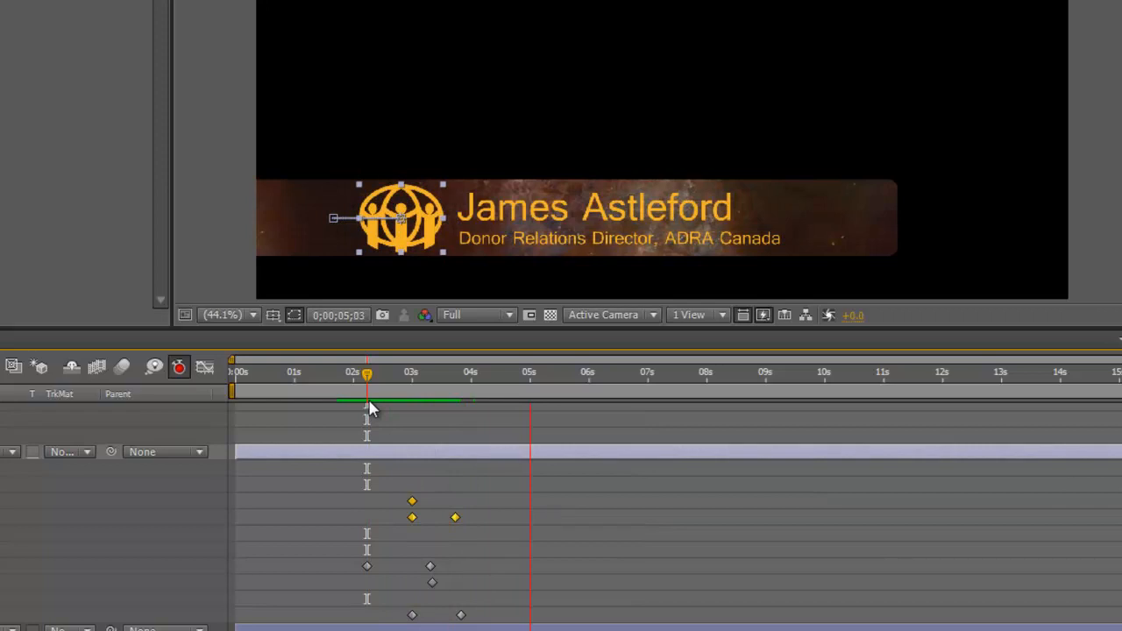
{"action": "key", "text": "space"}
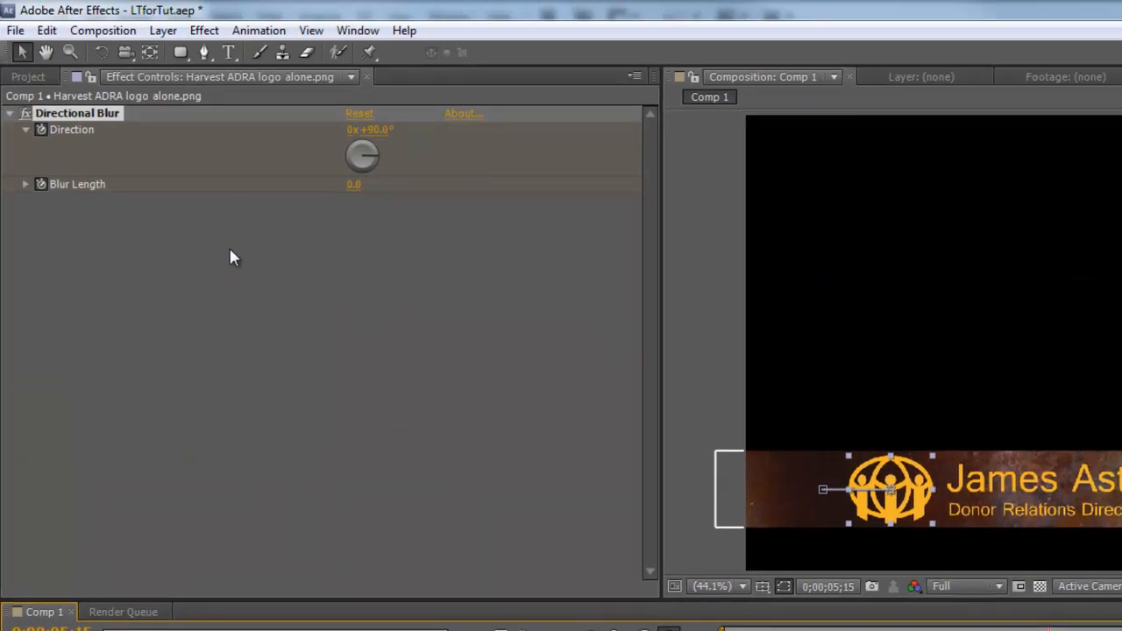
Step: Add Comp 1 to the Render Queue with Composition > Make Movie, outputting Comp 1.avi
{"action": "left_click", "coordinate": [122, 35]}
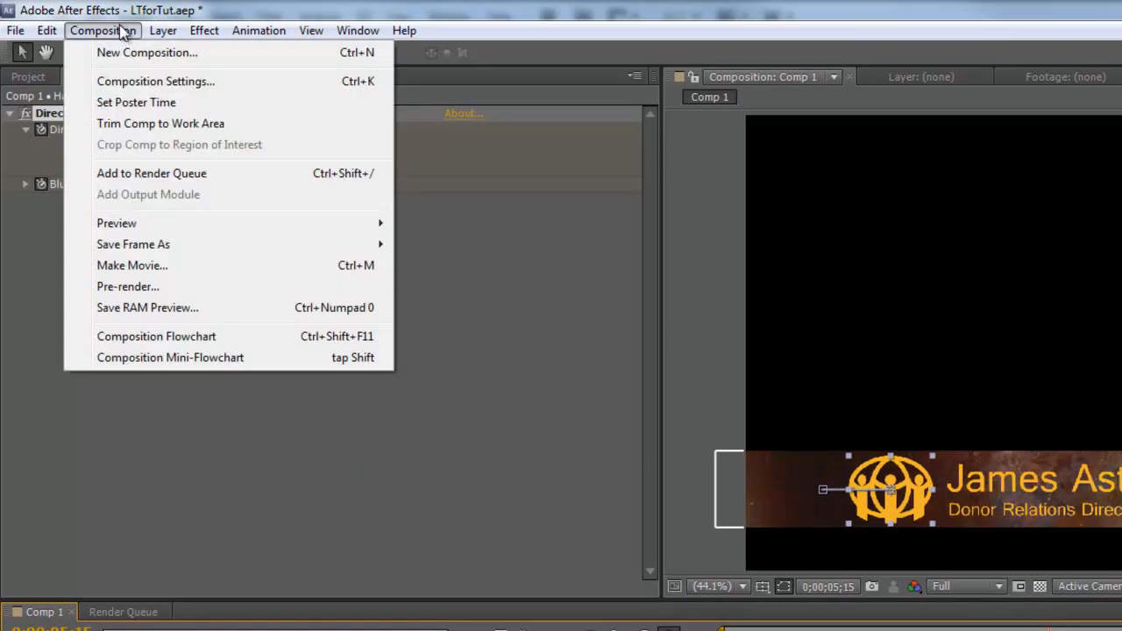
{"action": "left_click", "coordinate": [133, 266]}
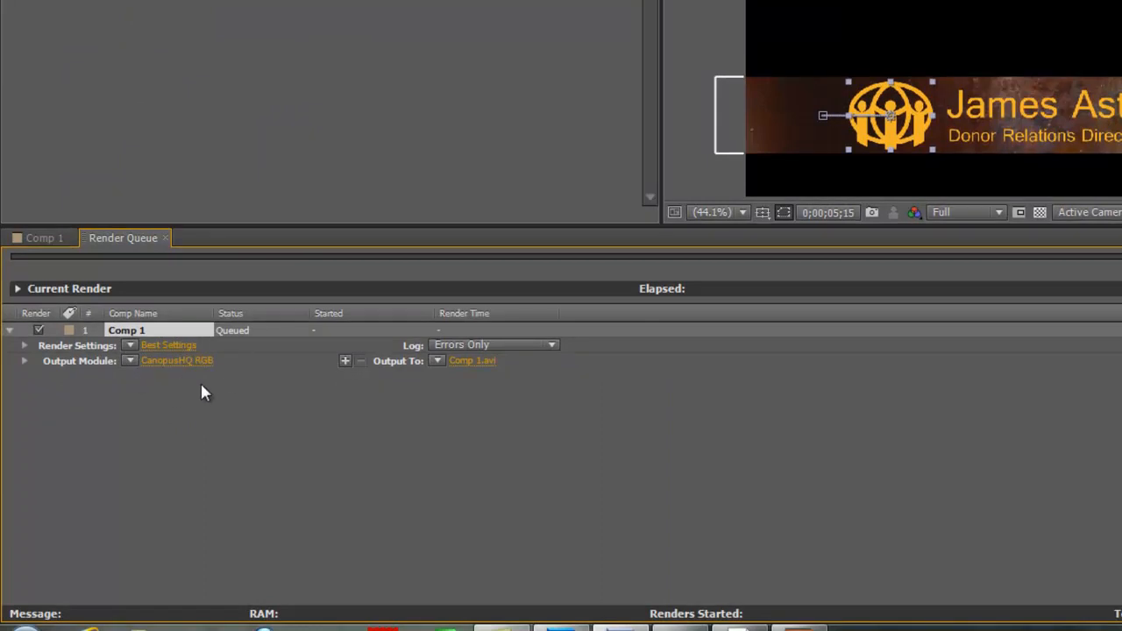
Step: Show Comp 1's Output Module preset list in the Render Queue, briefly trying Make Template
{"action": "left_click", "coordinate": [129, 361]}
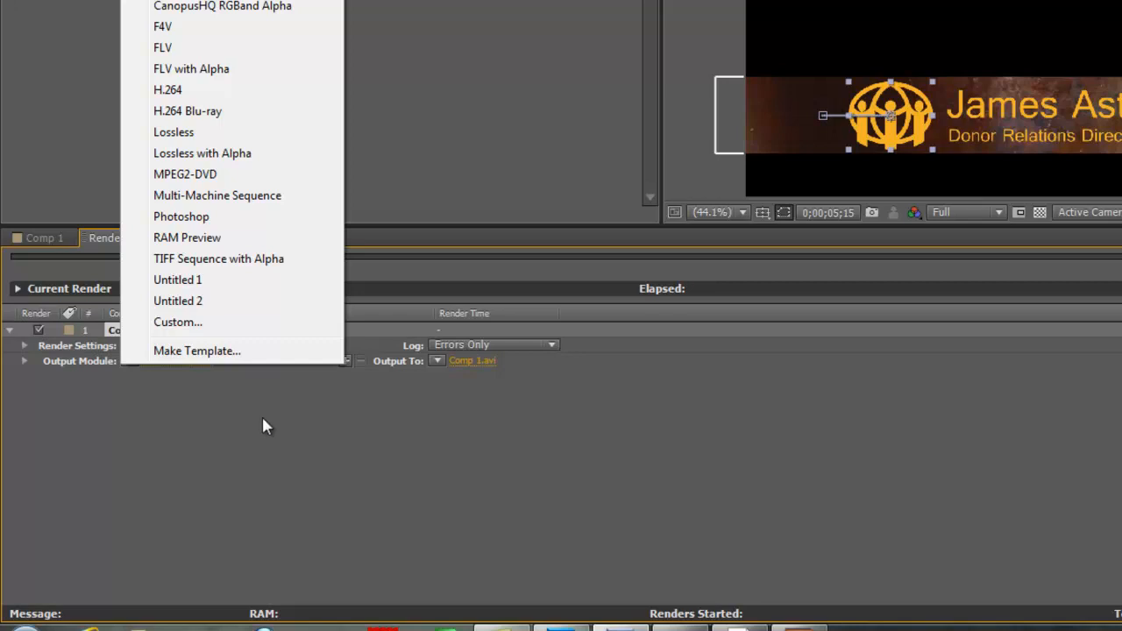
{"action": "left_click", "coordinate": [210, 352]}
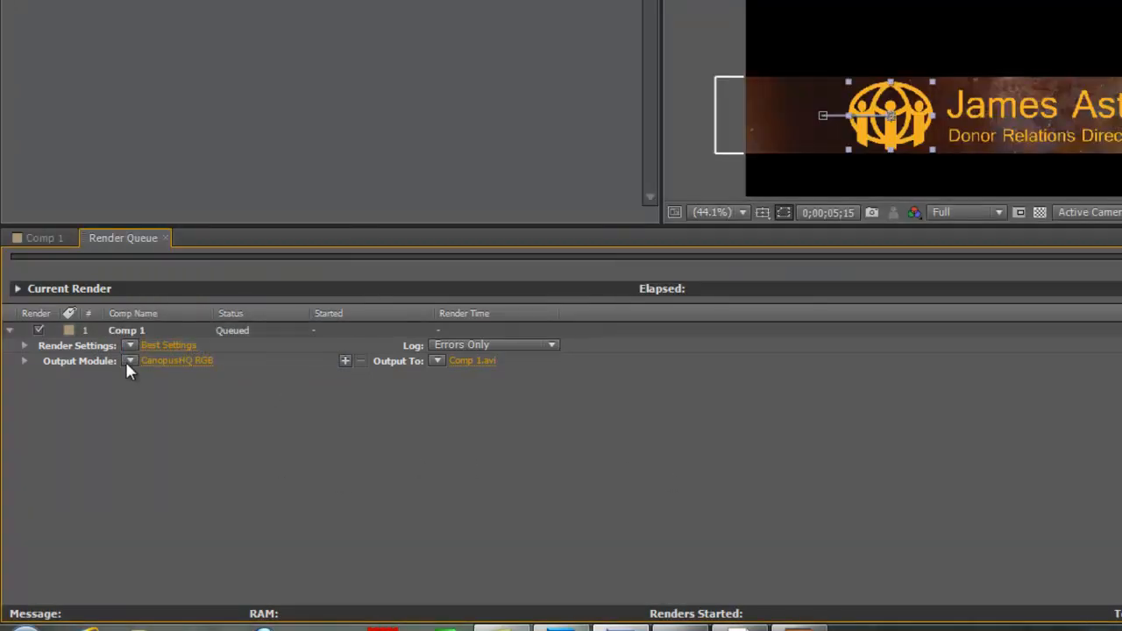
{"action": "left_click", "coordinate": [129, 361]}
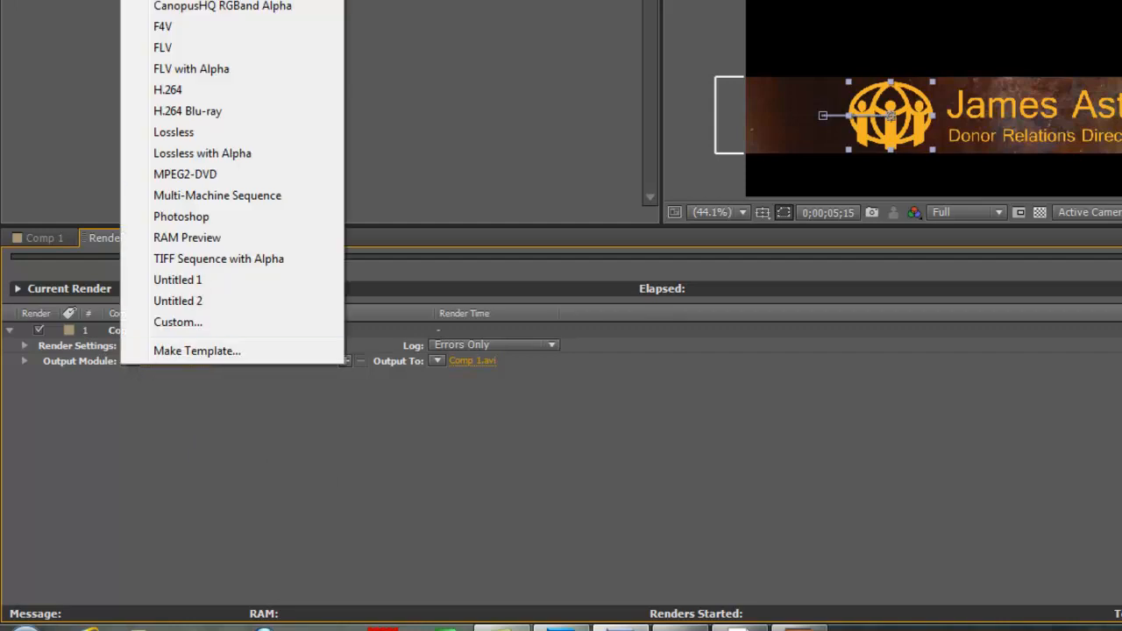
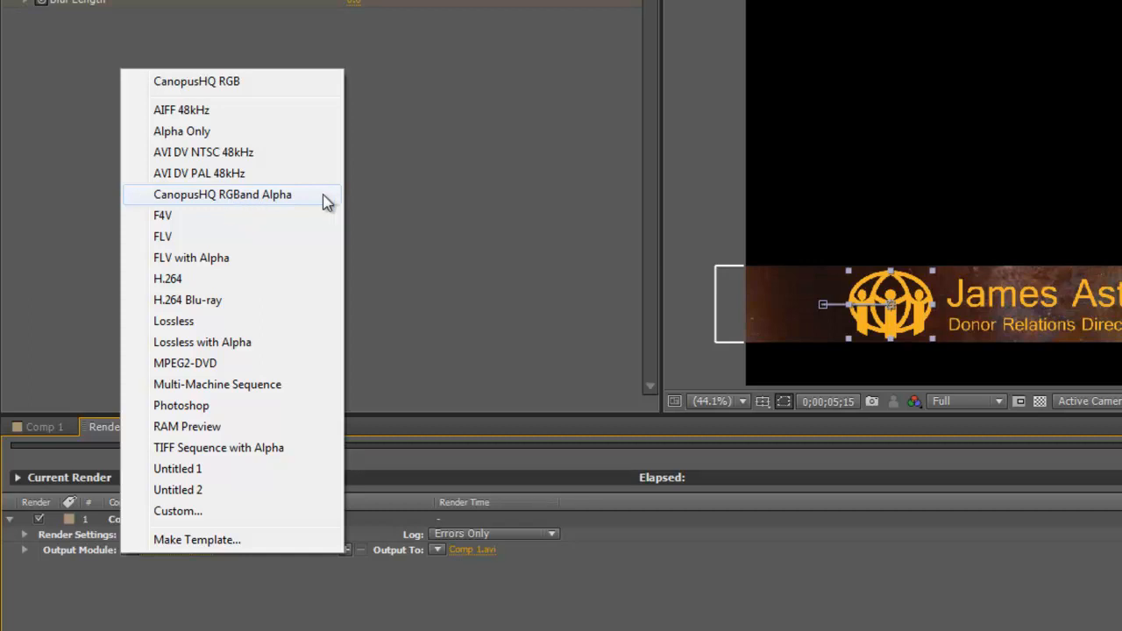
Step: Choose Make Template from Comp 1's Output Module list in the Render Queue
{"action": "left_click", "coordinate": [209, 540]}
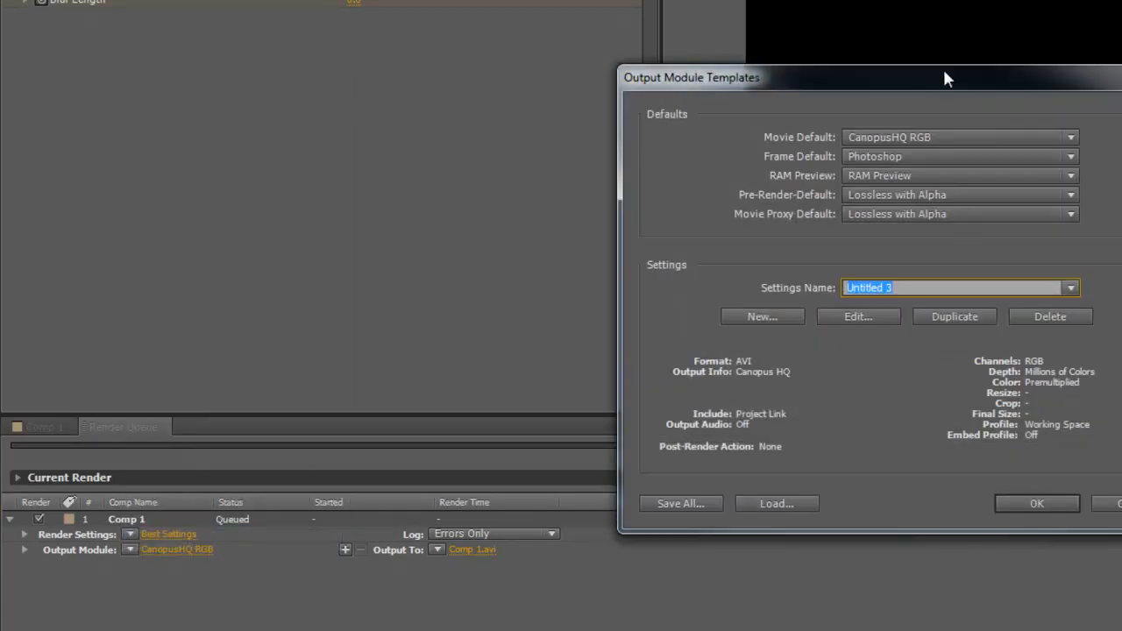
Step: Create new template Untitled 4 with Channels left at RGB, and bring up its AVI format options
{"action": "left_click", "coordinate": [772, 313]}
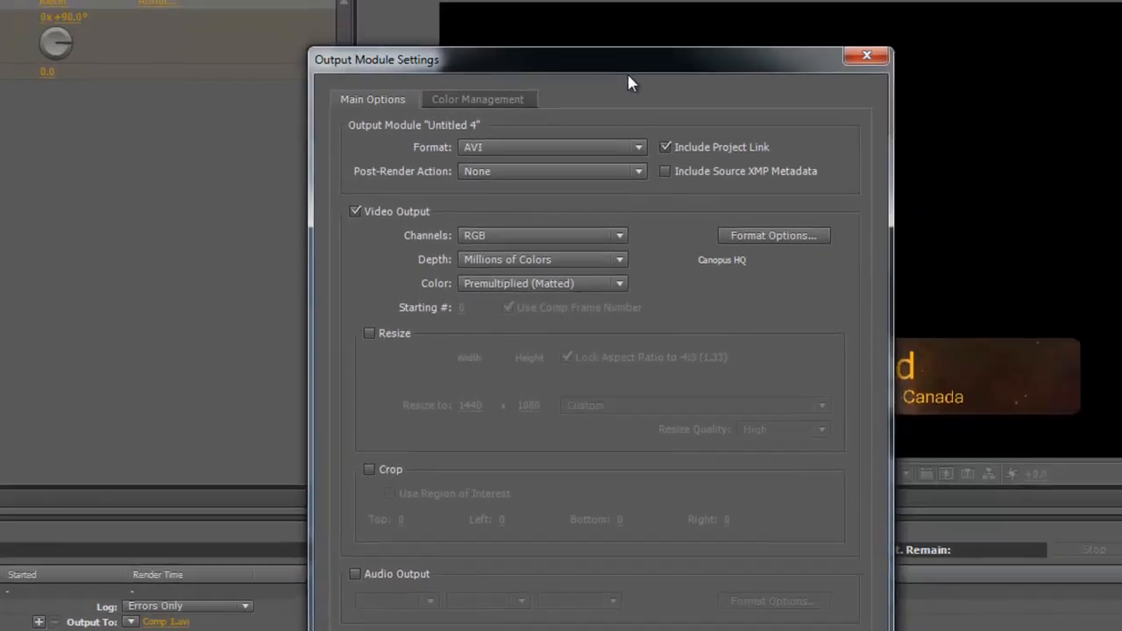
{"action": "left_click_drag", "start_coordinate": [611, 71], "coordinate": [613, 84]}
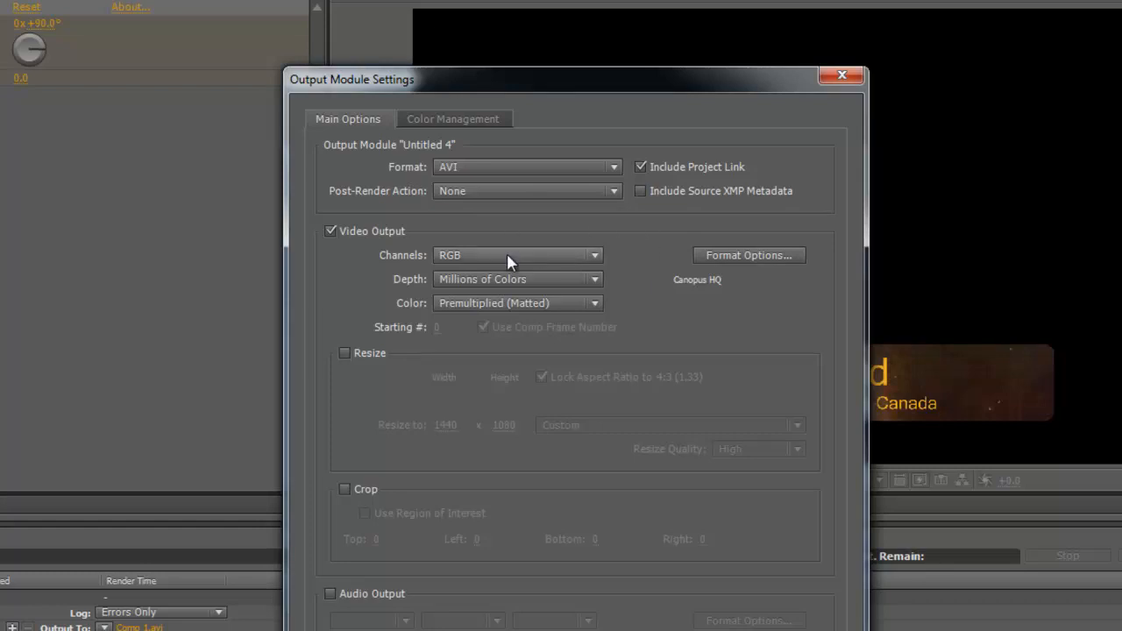
{"action": "left_click", "coordinate": [593, 255]}
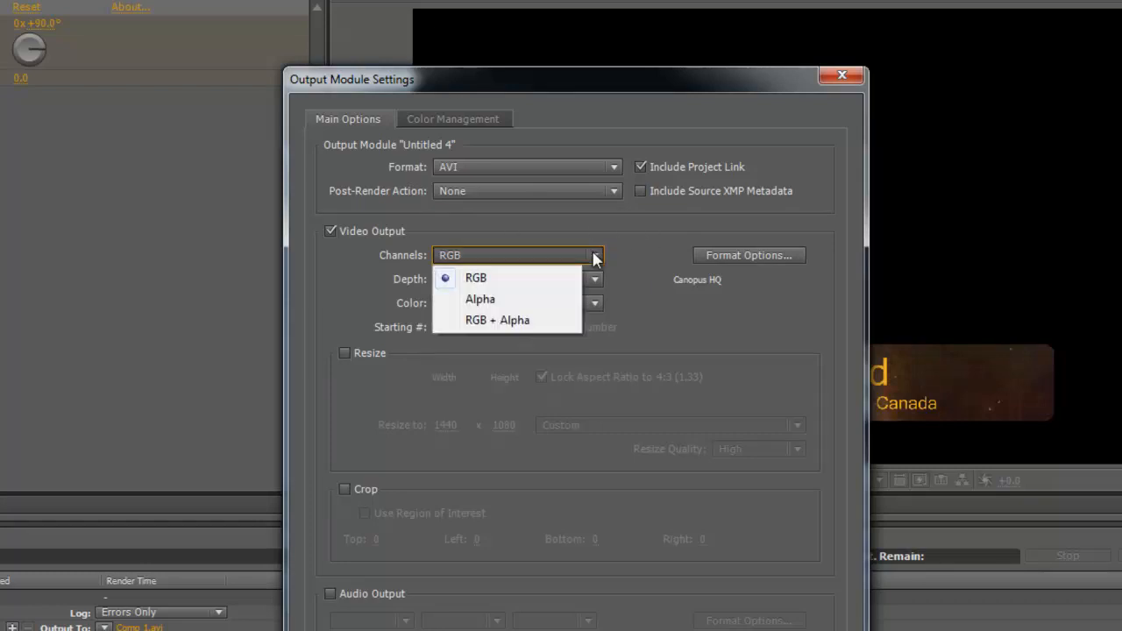
{"action": "left_click", "coordinate": [641, 235]}
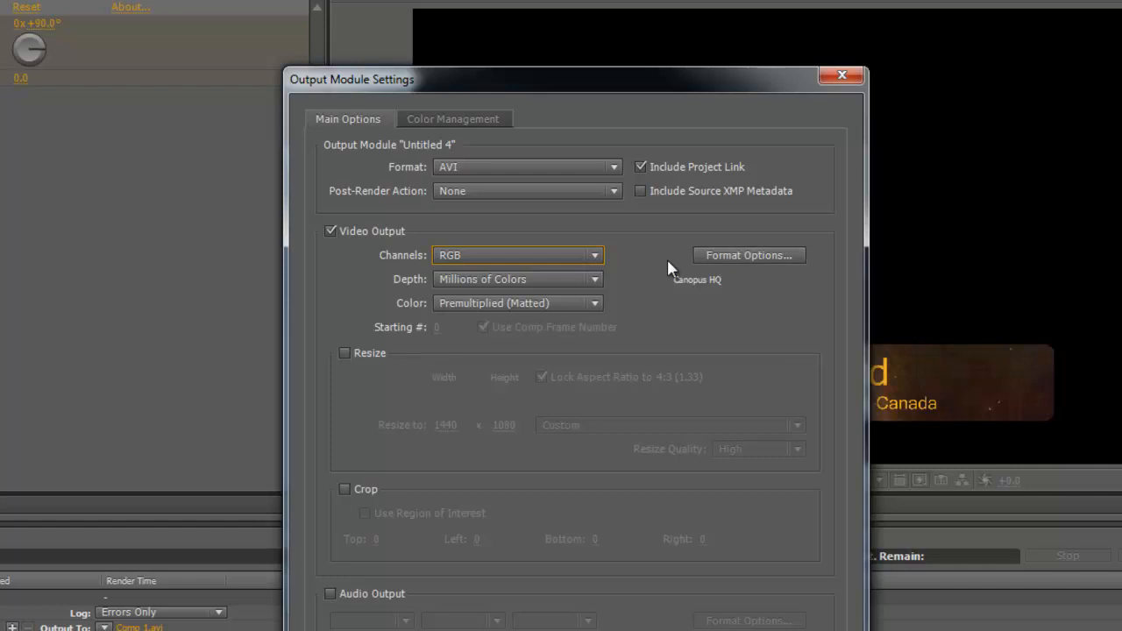
{"action": "left_click", "coordinate": [758, 253]}
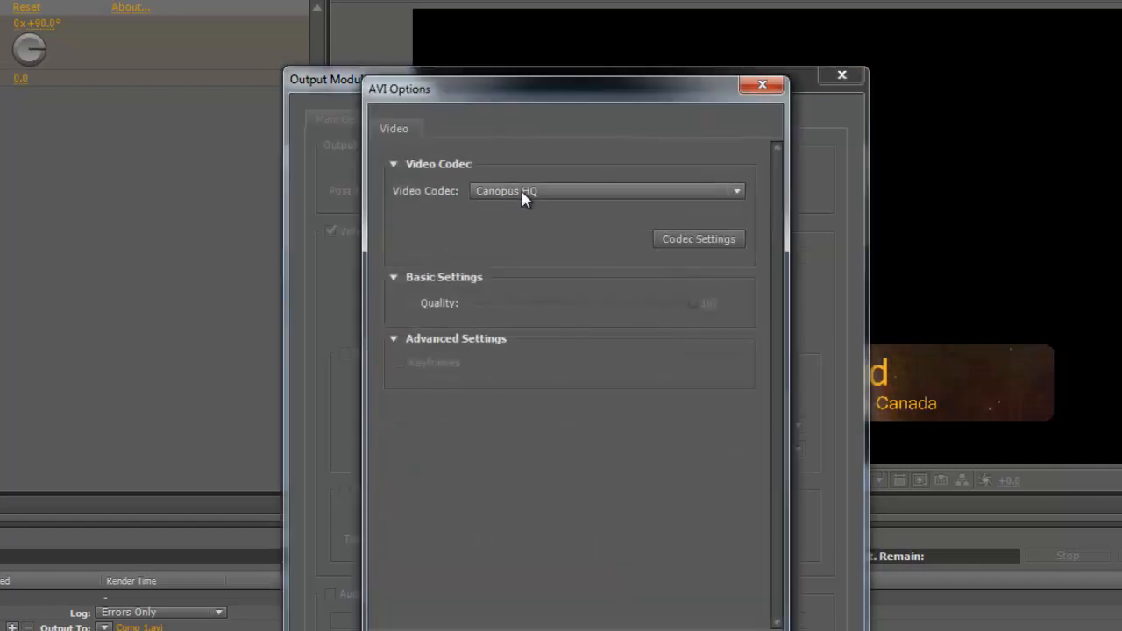
Step: Keep Canopus HQ as video codec and accept its Online(Fine) codec settings
{"action": "left_click", "coordinate": [736, 190]}
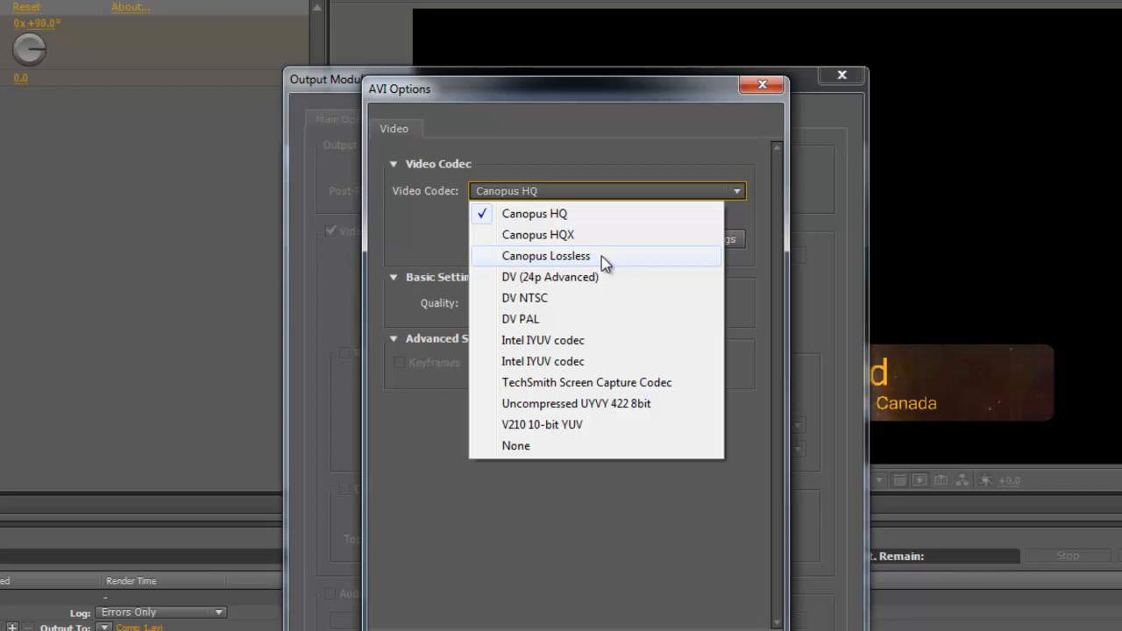
{"action": "left_click", "coordinate": [580, 213]}
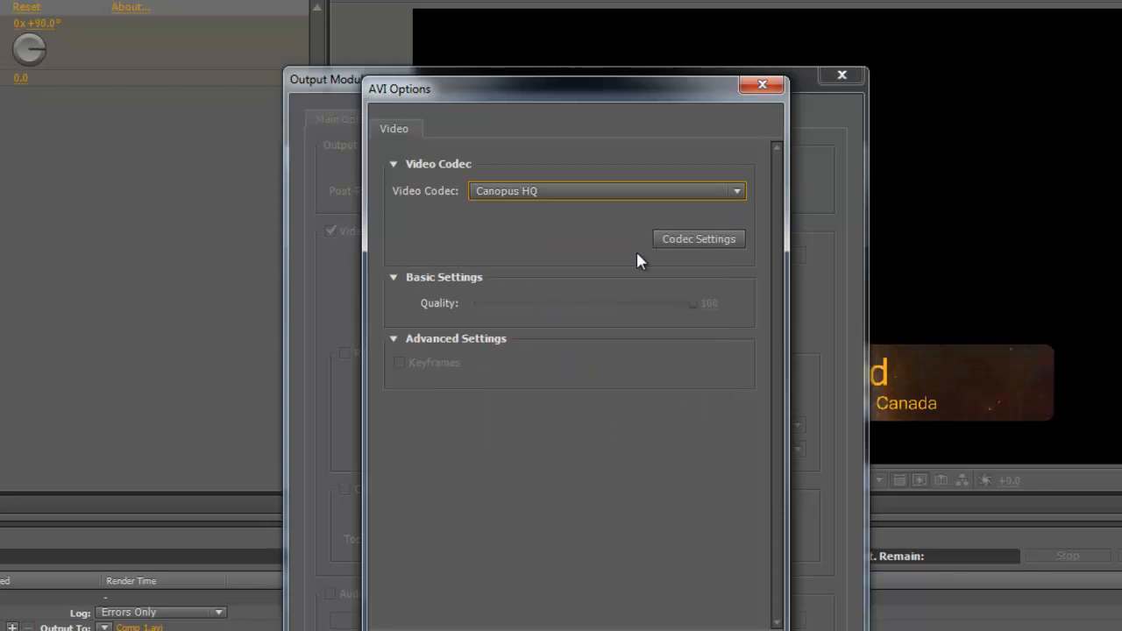
{"action": "left_click", "coordinate": [698, 240]}
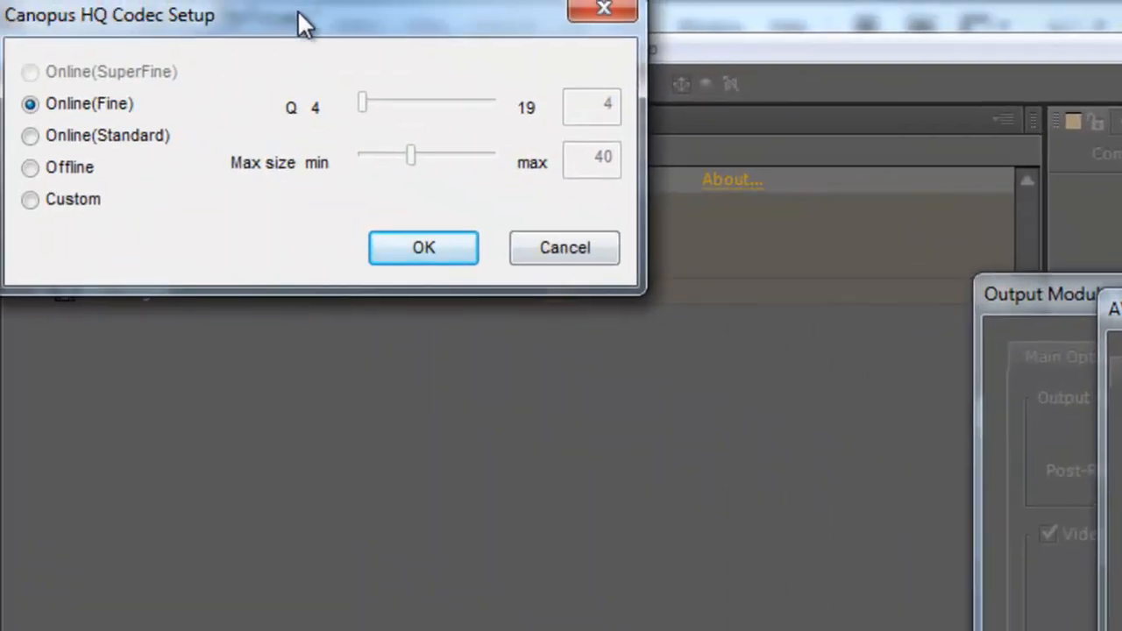
{"action": "left_click_drag", "start_coordinate": [298, 10], "coordinate": [526, 521]}
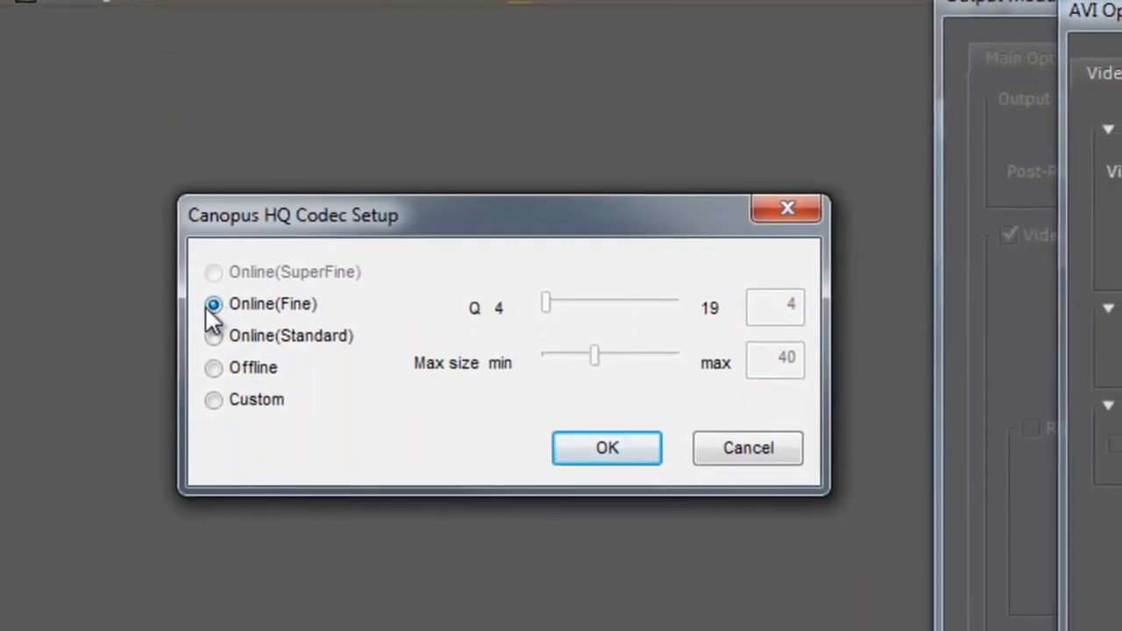
{"action": "left_click", "coordinate": [611, 447]}
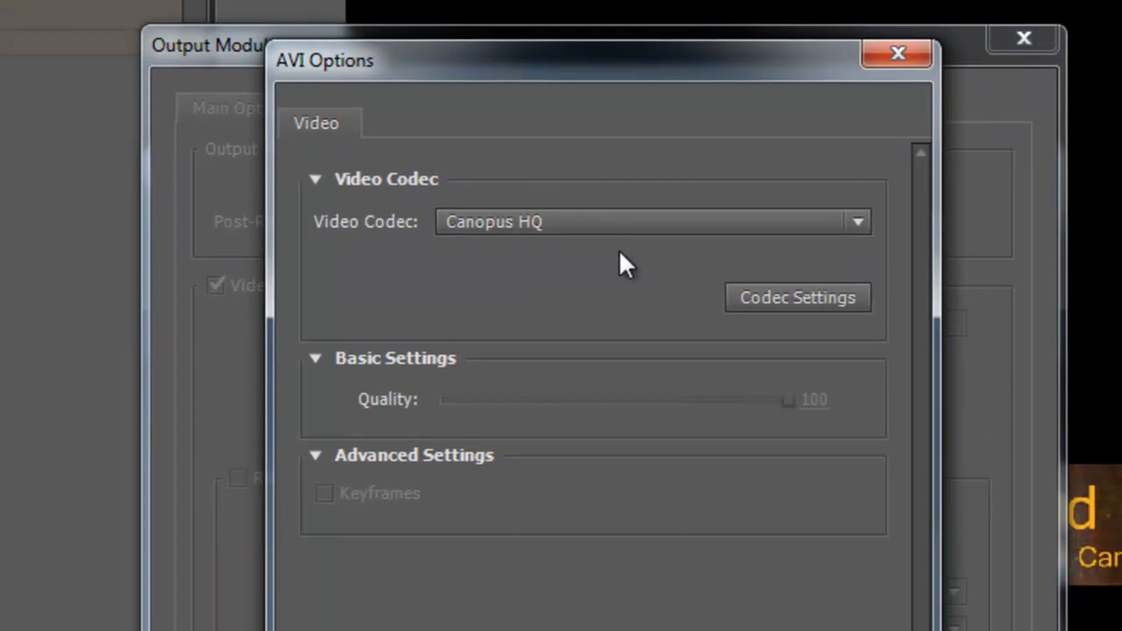
Step: Confirm Canopus HQ in the AVI options and save the Untitled 4 output settings
{"action": "left_click", "coordinate": [858, 224]}
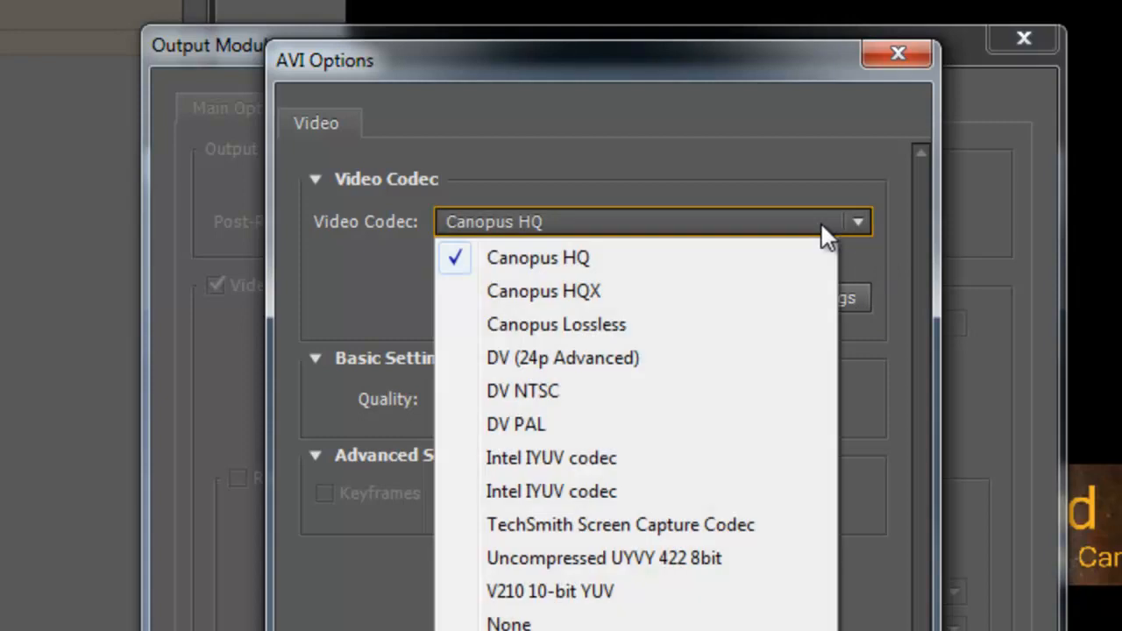
{"action": "left_click", "coordinate": [626, 257]}
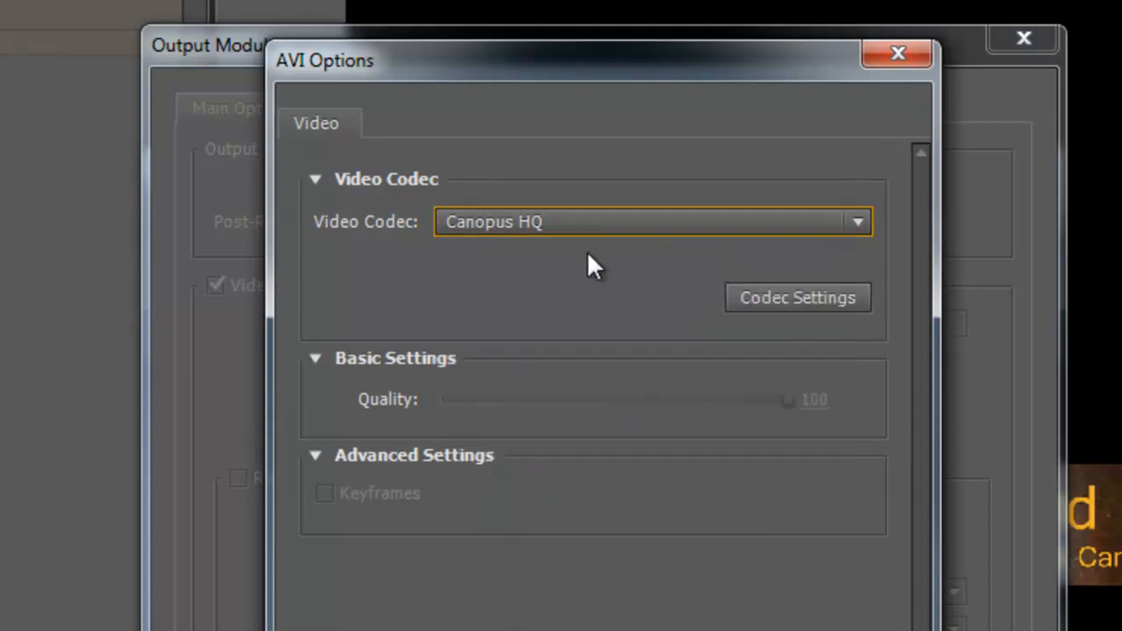
{"action": "left_click", "coordinate": [607, 225]}
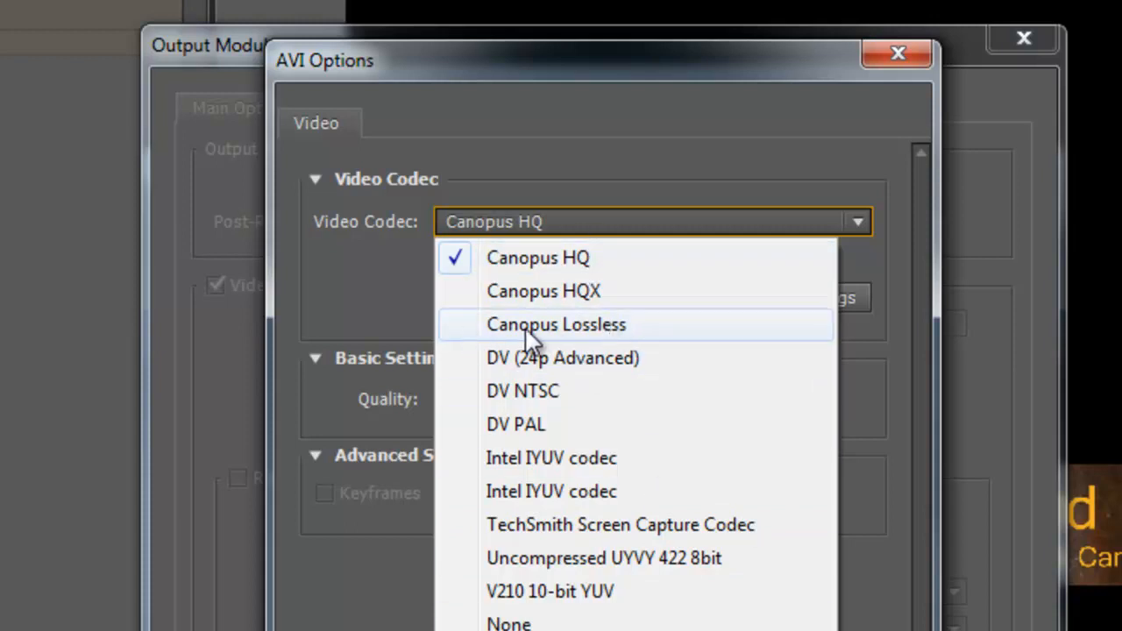
{"action": "left_click", "coordinate": [583, 270]}
{"action": "key", "text": "Return"}
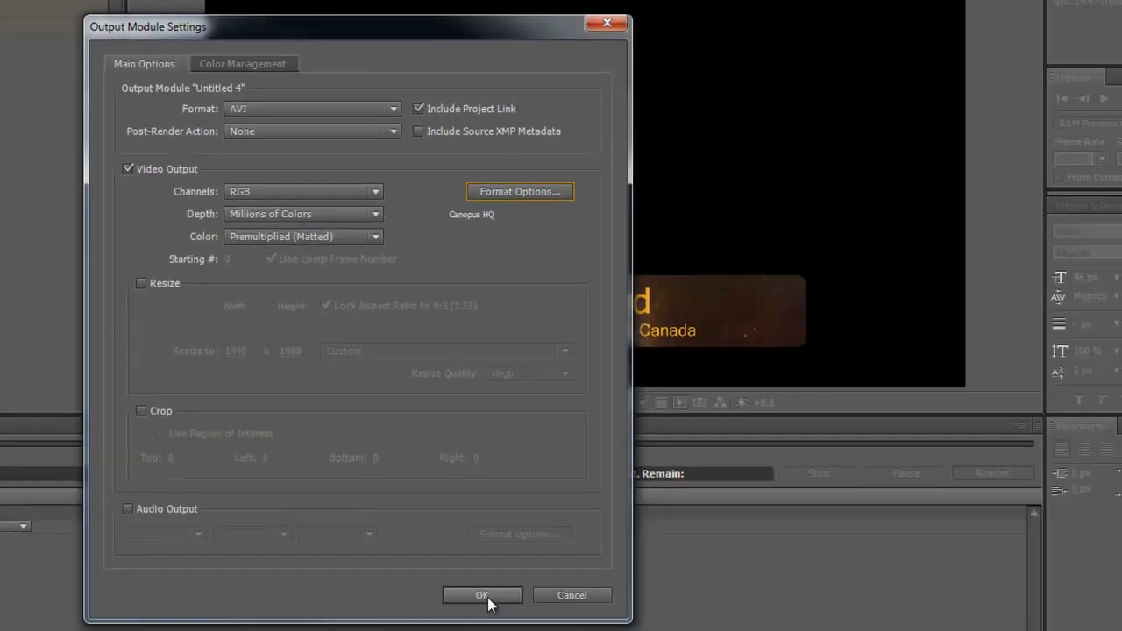
{"action": "left_click", "coordinate": [487, 597]}
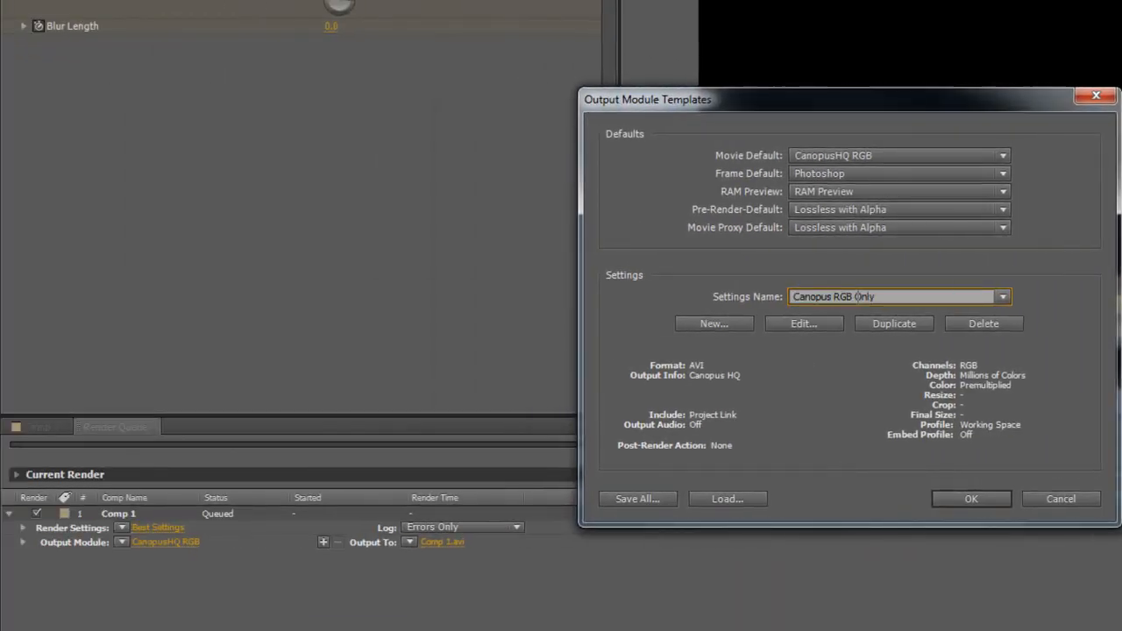
Step: Save the template as Canopus RGB Only and start another template via Make Template
{"action": "key", "text": "Return"}
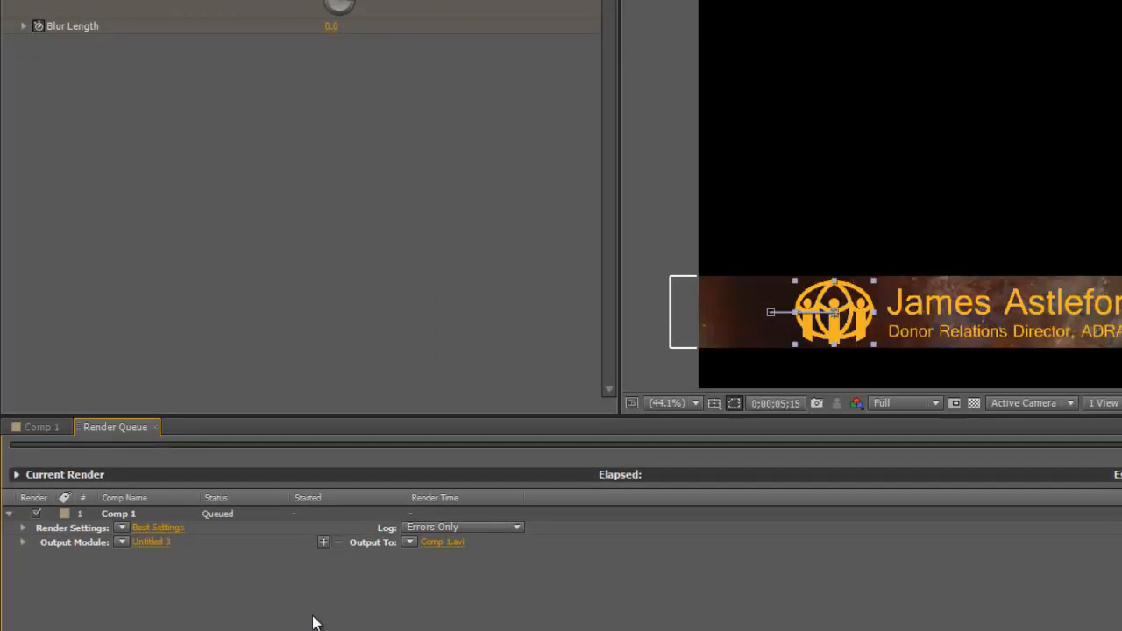
{"action": "left_click", "coordinate": [122, 544]}
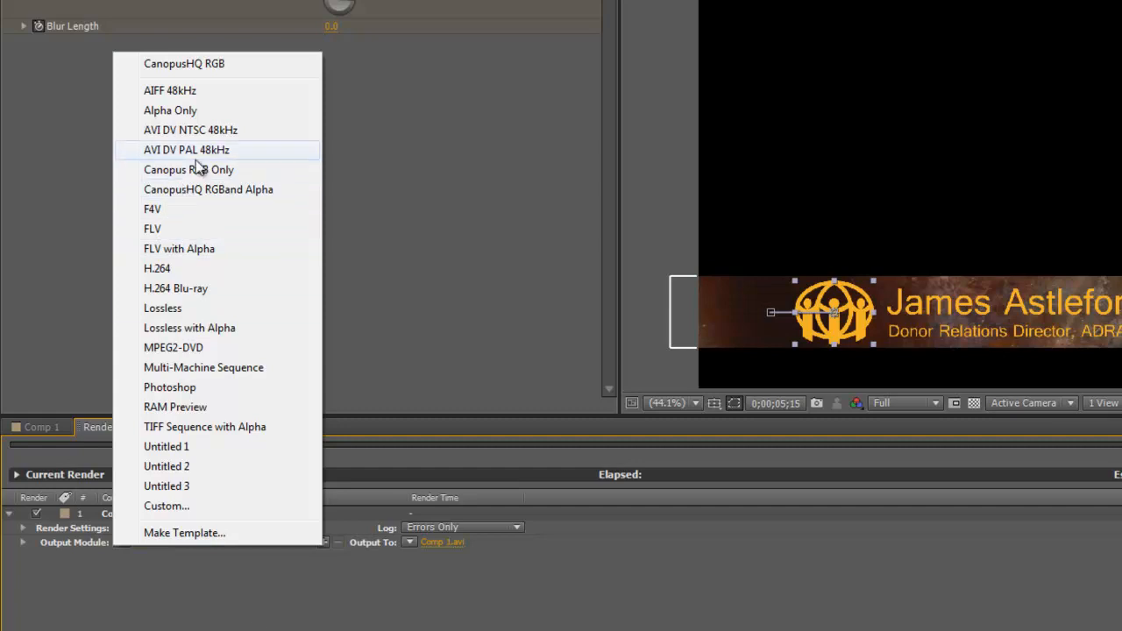
{"action": "left_click", "coordinate": [168, 535]}
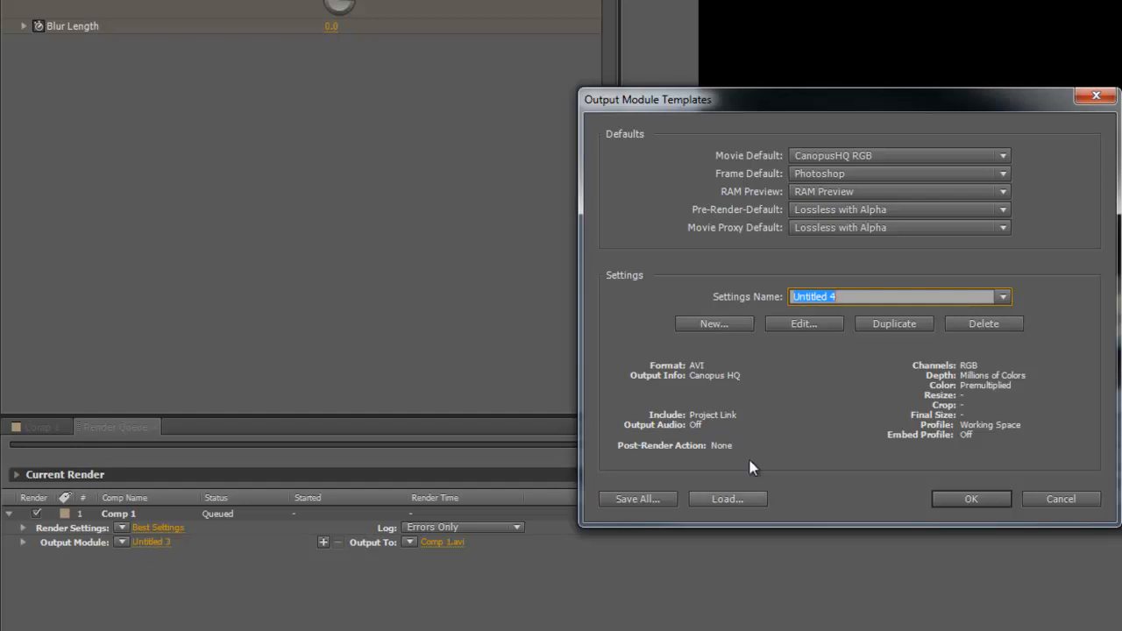
Step: Make template Untitled 5 outputting RGB + Alpha channels with the Canopus HQ AVI codec
{"action": "left_click", "coordinate": [729, 321]}
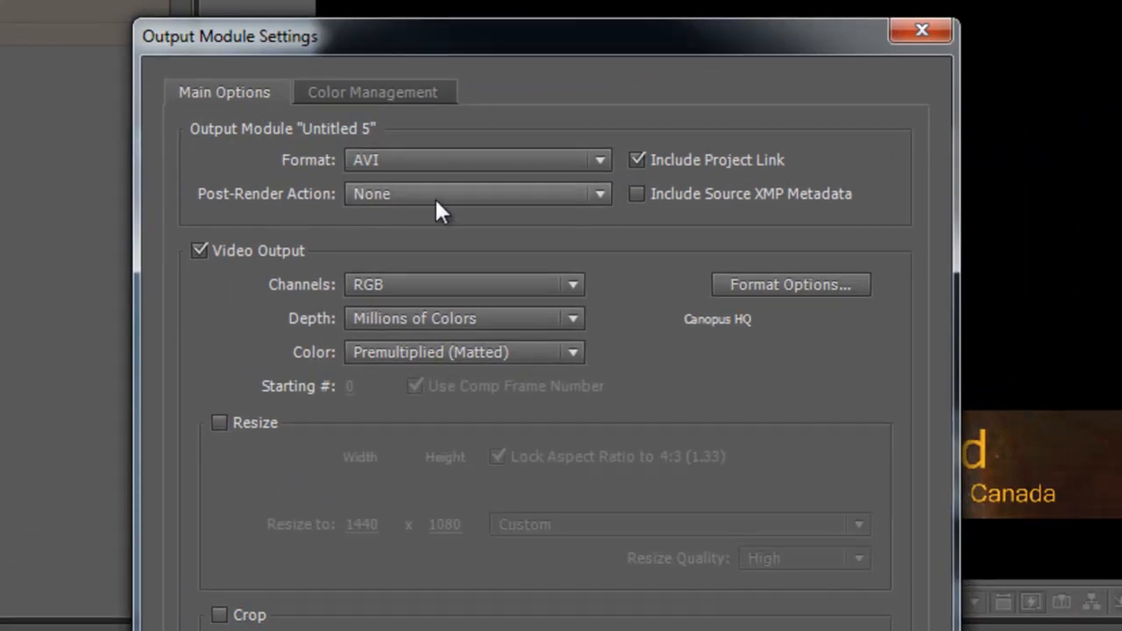
{"action": "left_click", "coordinate": [574, 283]}
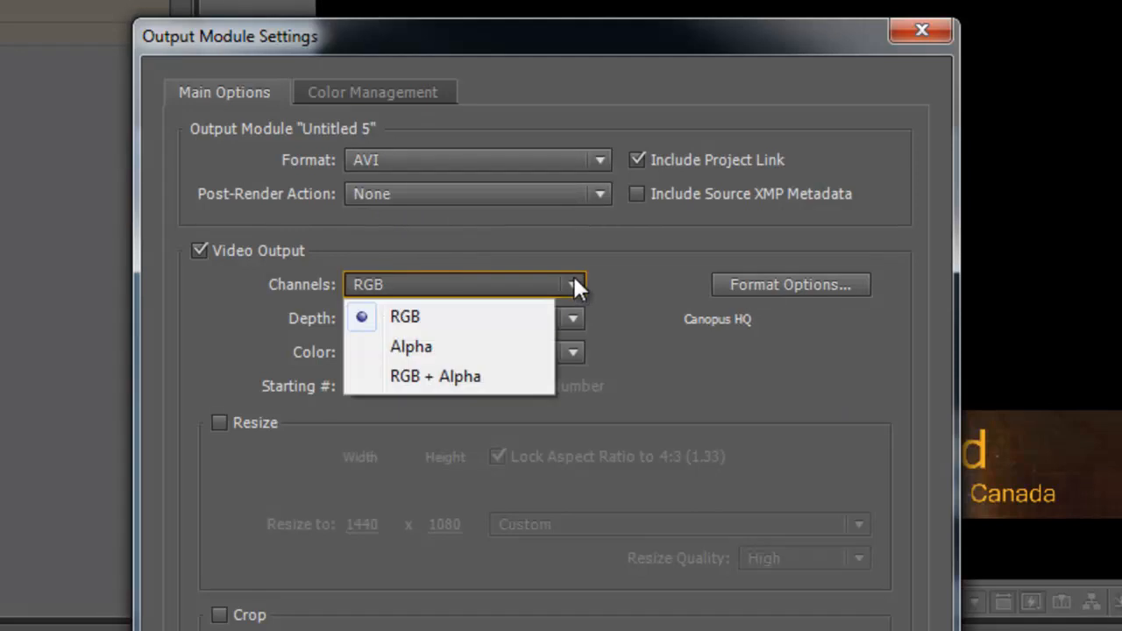
{"action": "left_click", "coordinate": [460, 377]}
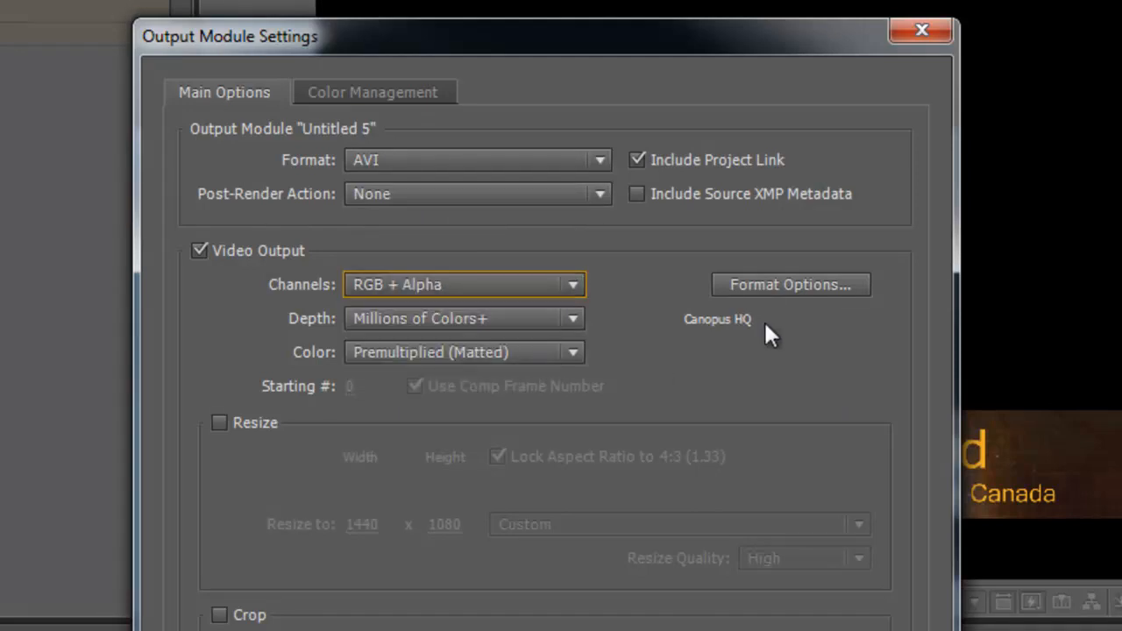
{"action": "left_click", "coordinate": [821, 281]}
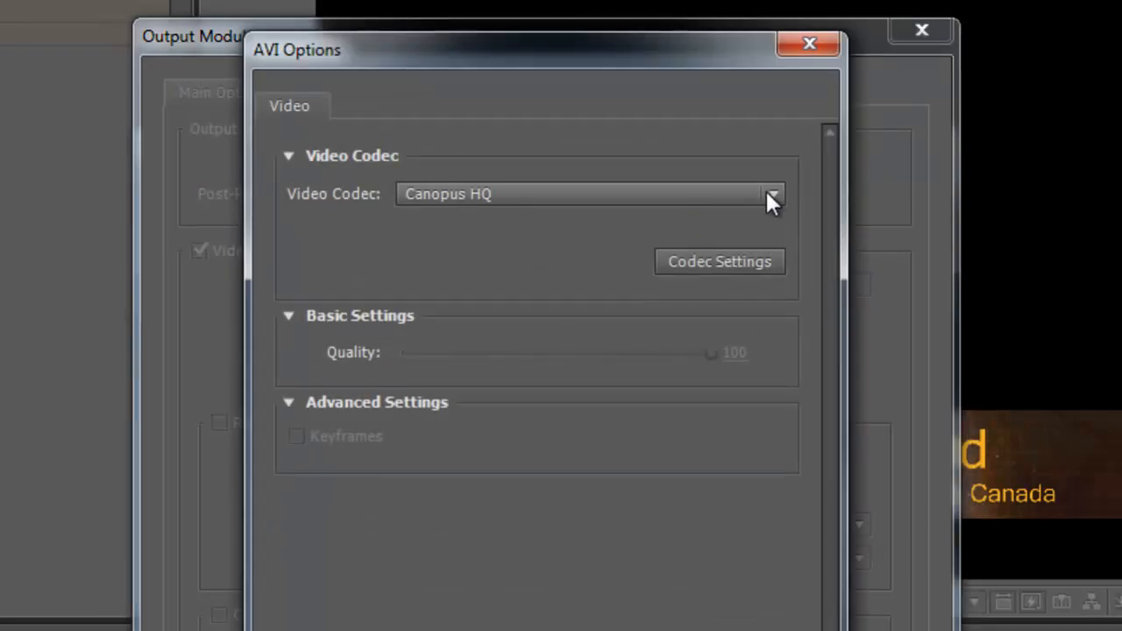
{"action": "left_click", "coordinate": [689, 259]}
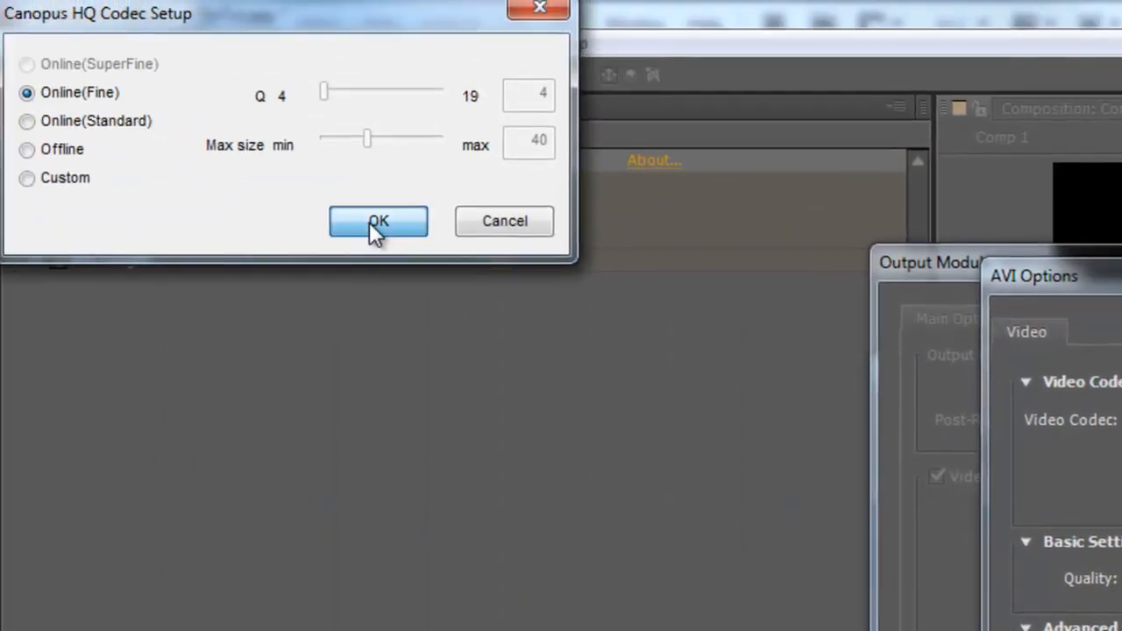
{"action": "left_click", "coordinate": [371, 224]}
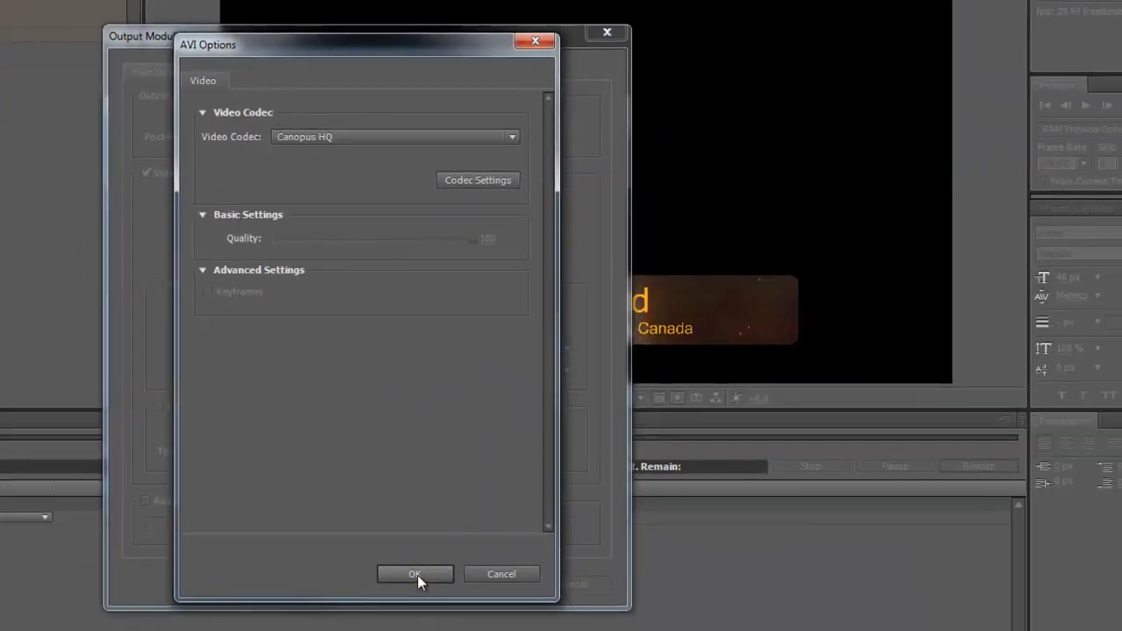
{"action": "left_click", "coordinate": [417, 575]}
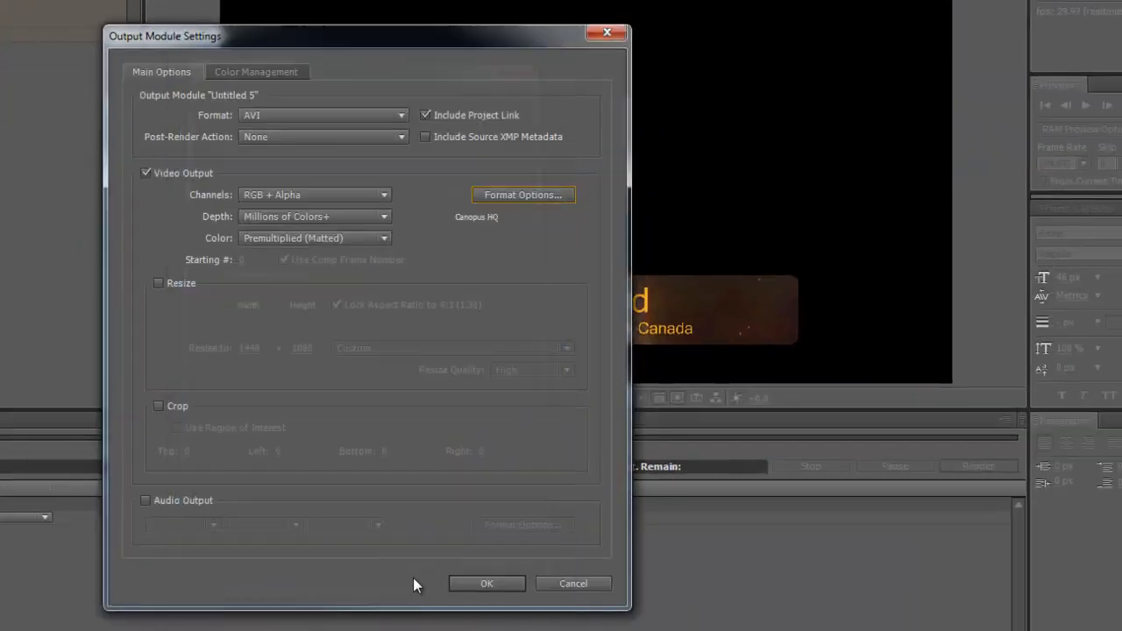
{"action": "left_click", "coordinate": [504, 586]}
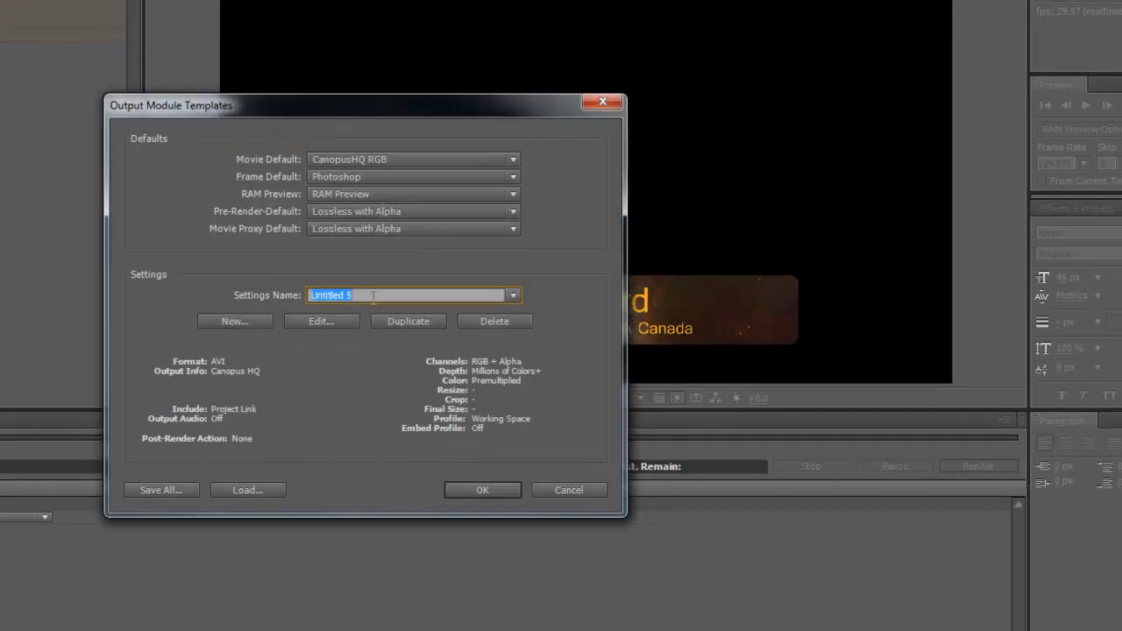
Step: Name the new template CanopusAlpha and apply it as Comp 1's output module
{"action": "type", "text": "CanopusAlpha"}
{"action": "left_click", "coordinate": [485, 491]}
{"action": "left_click", "coordinate": [136, 626]}
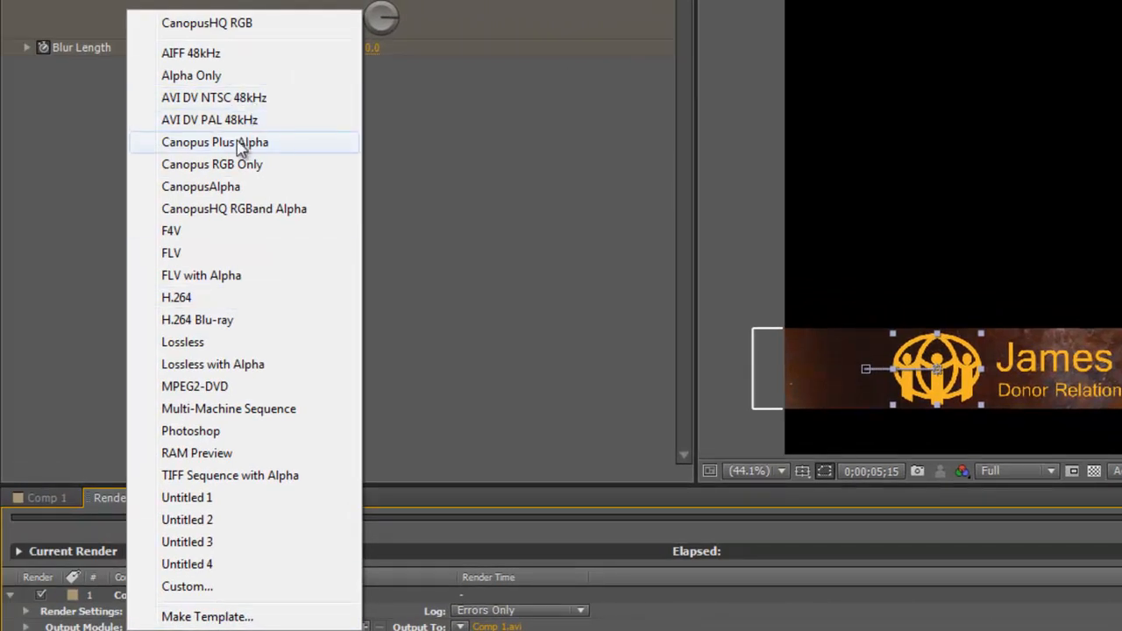
{"action": "left_click", "coordinate": [200, 188]}
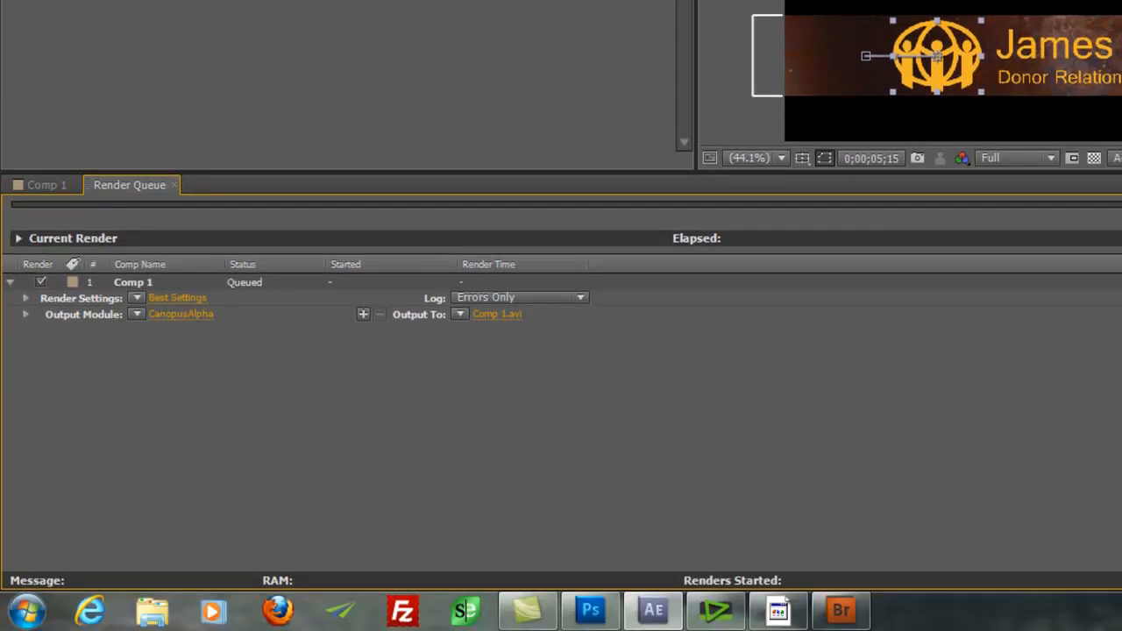
Step: Set Comp 1's output to JamesTitle.avi in the Openers folder and render it
{"action": "left_click", "coordinate": [497, 314]}
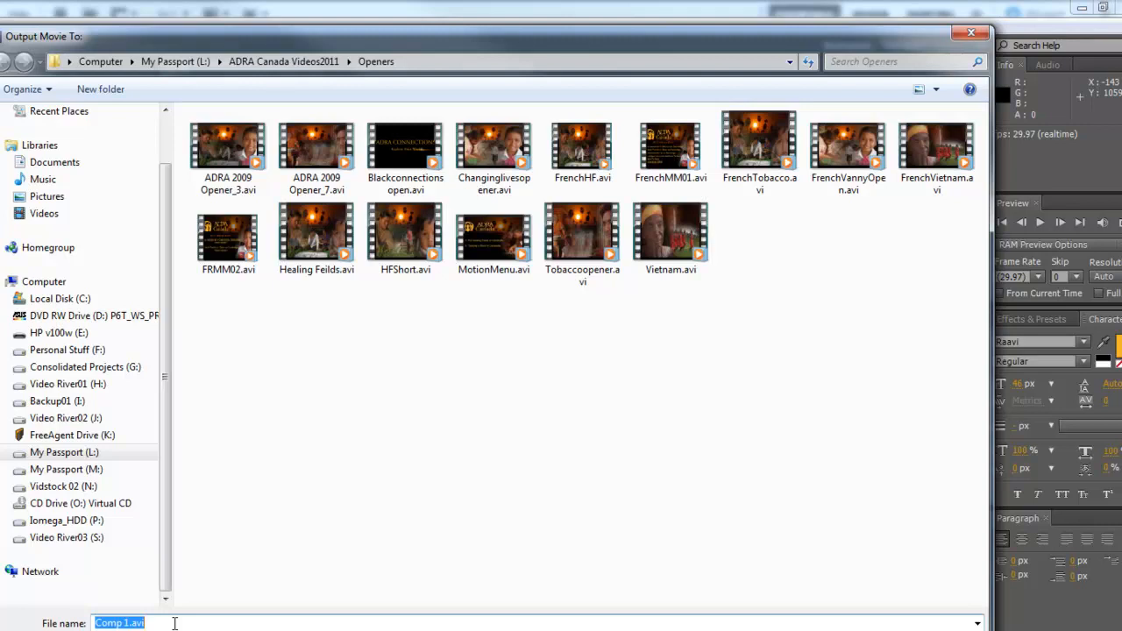
{"action": "type", "text": "JamesTitle"}
{"action": "key", "text": "Return"}
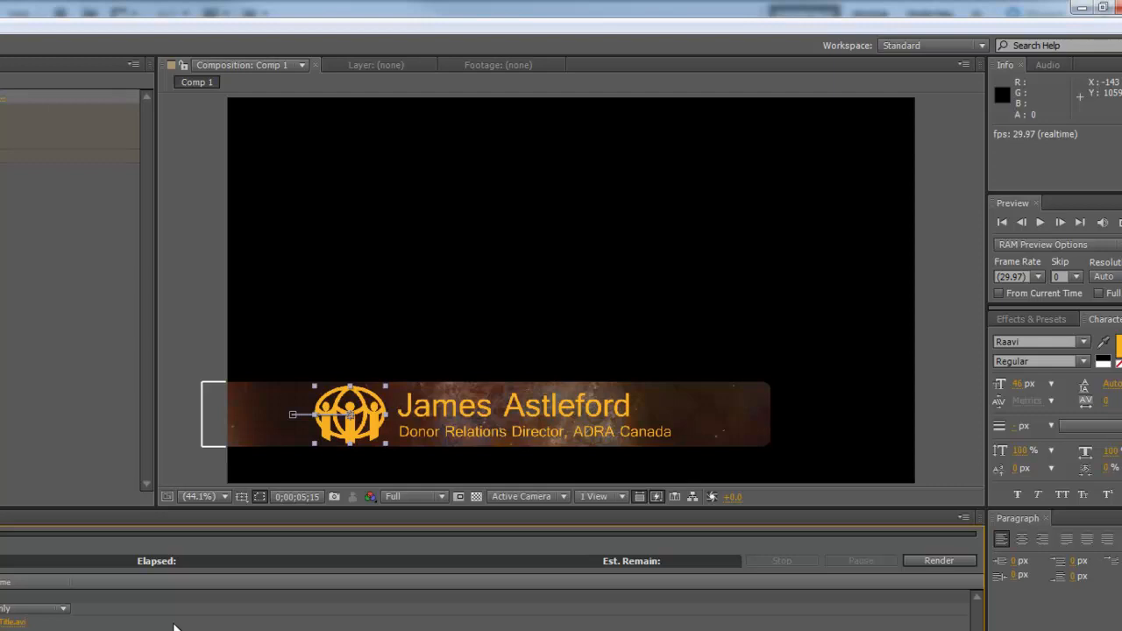
{"action": "key", "text": "Return"}
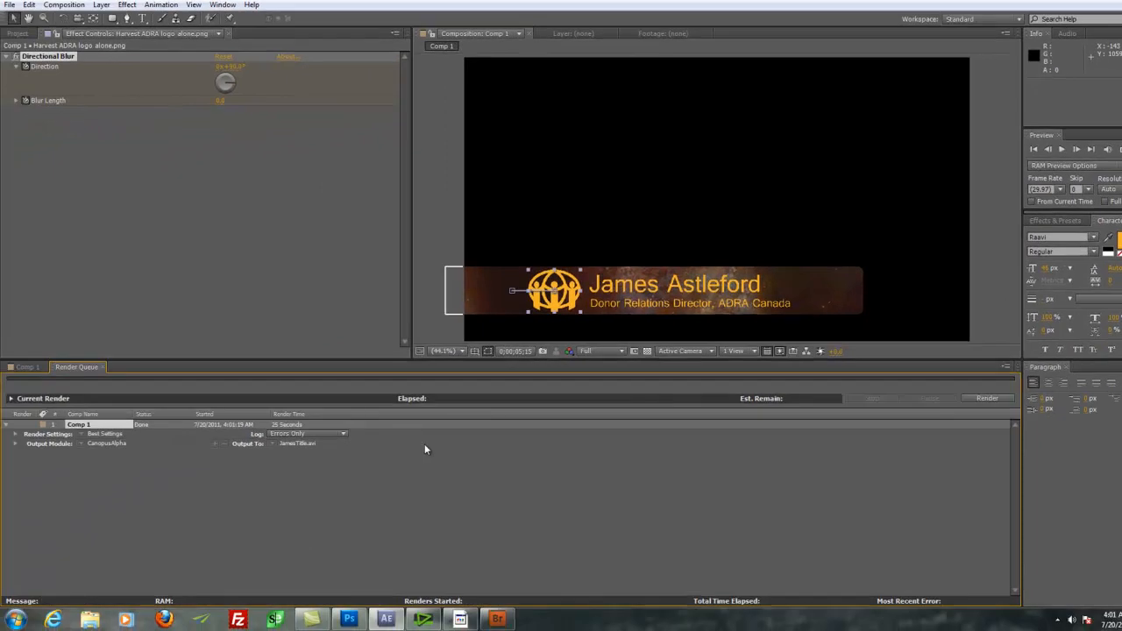
Step: In EDIUS, import JamesTitle.avi from the Openers folder into the Graphics bin
{"action": "left_click", "coordinate": [423, 621]}
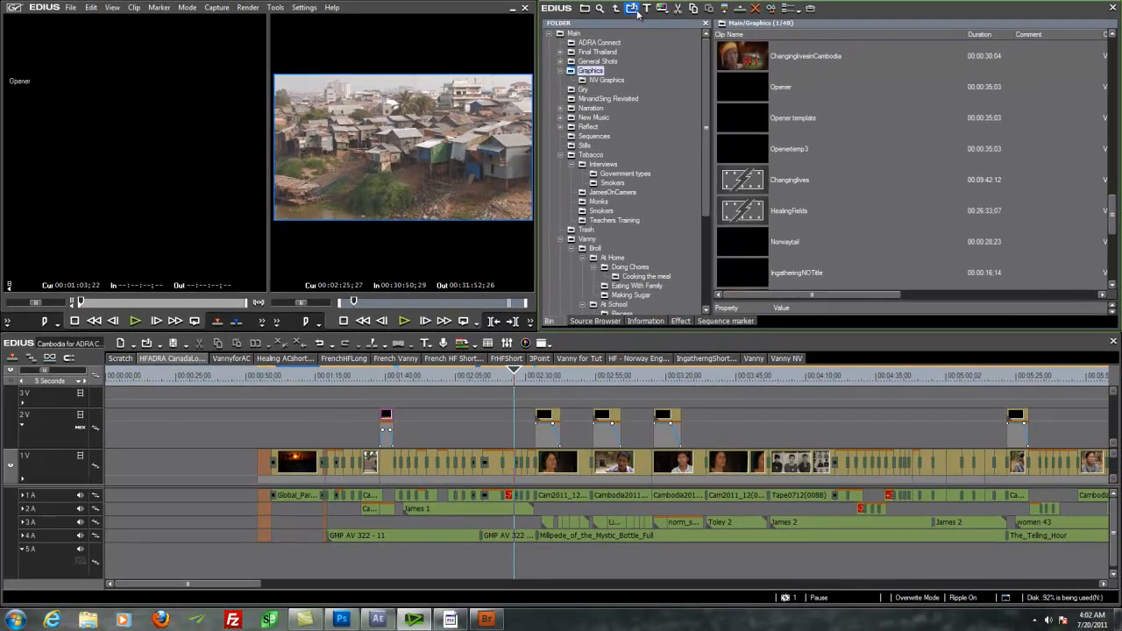
{"action": "left_click", "coordinate": [633, 9]}
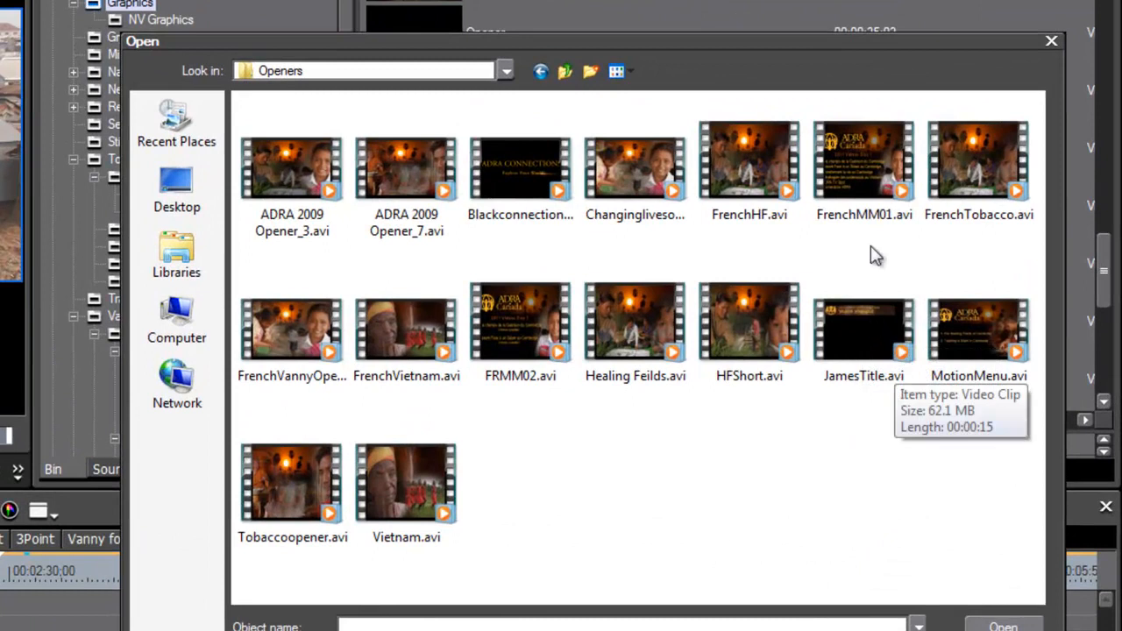
{"action": "left_click_drag", "start_coordinate": [866, 45], "coordinate": [760, 70]}
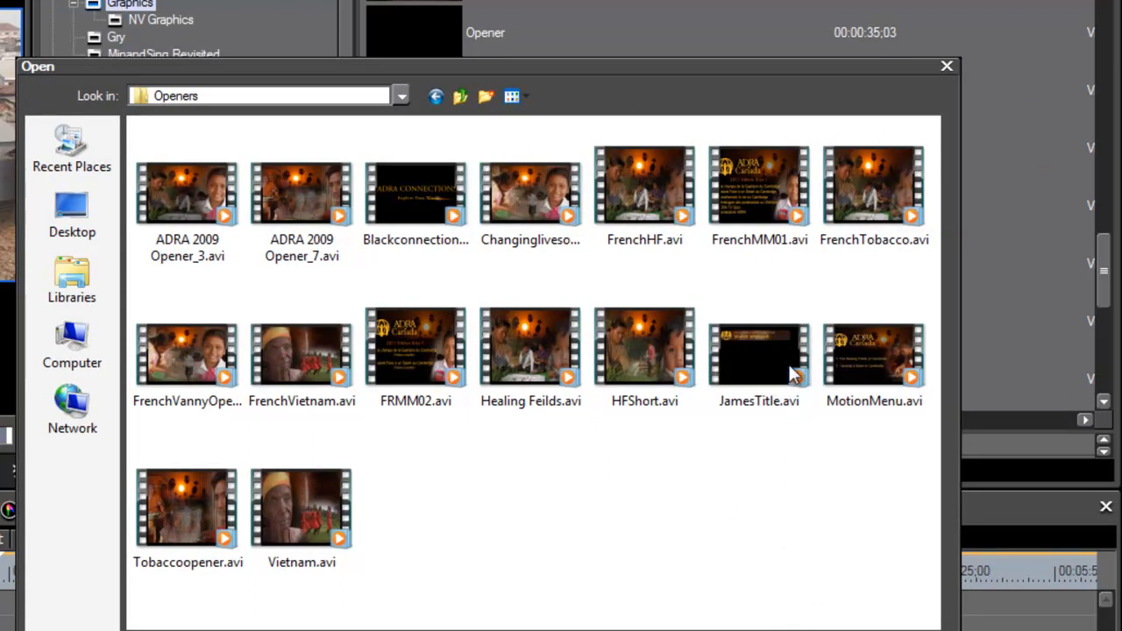
{"action": "mouse_move", "coordinate": [769, 358]}
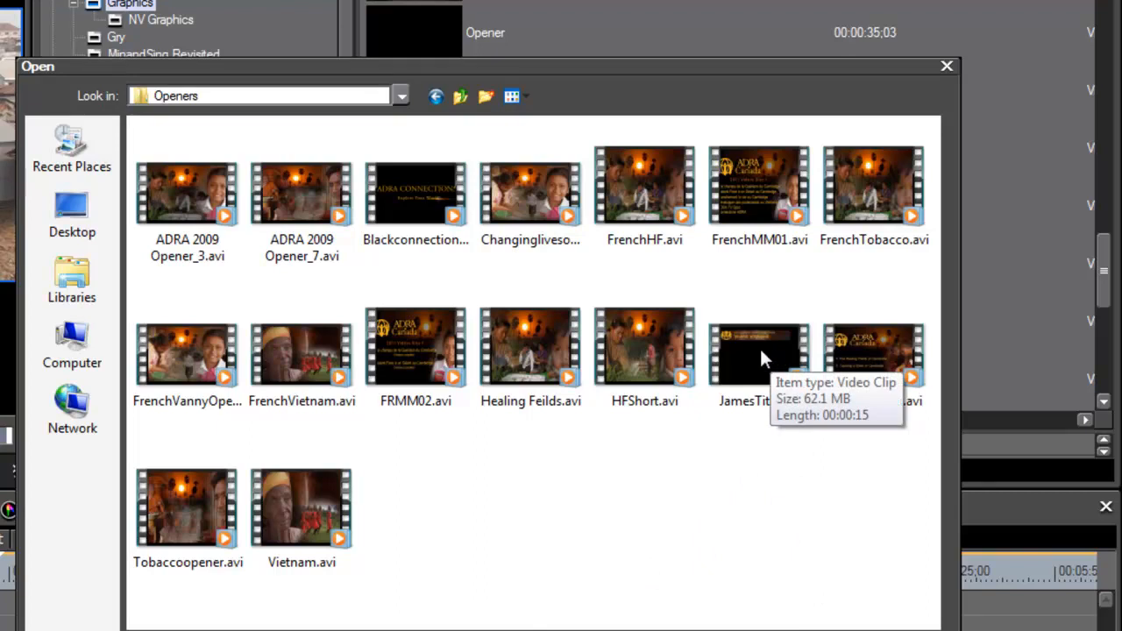
{"action": "left_click", "coordinate": [763, 359]}
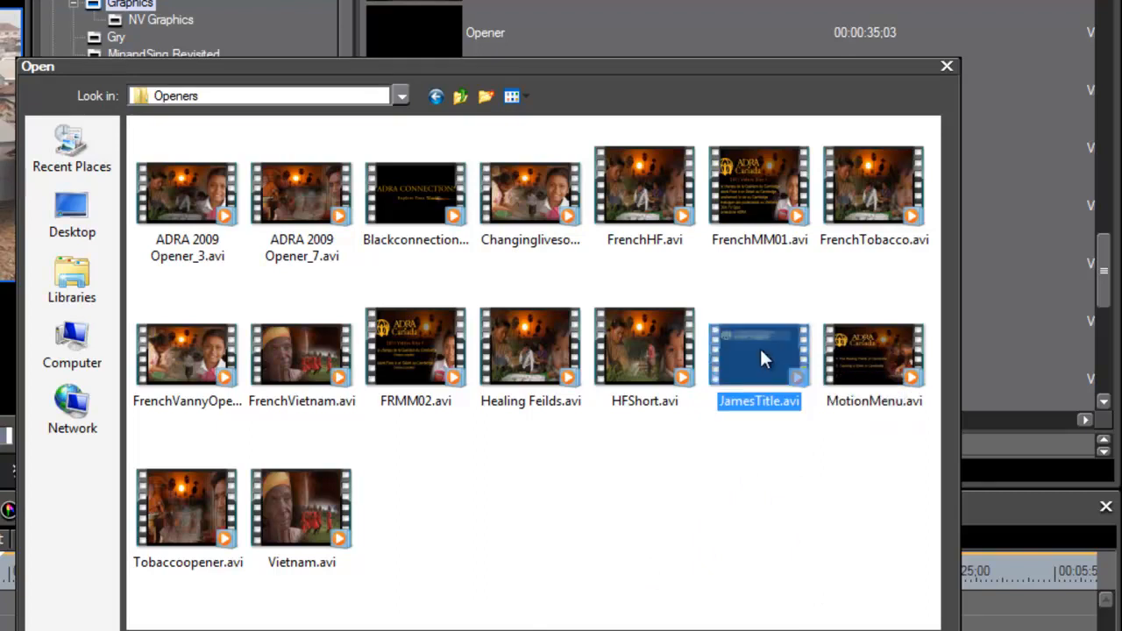
{"action": "double_click", "coordinate": [761, 351]}
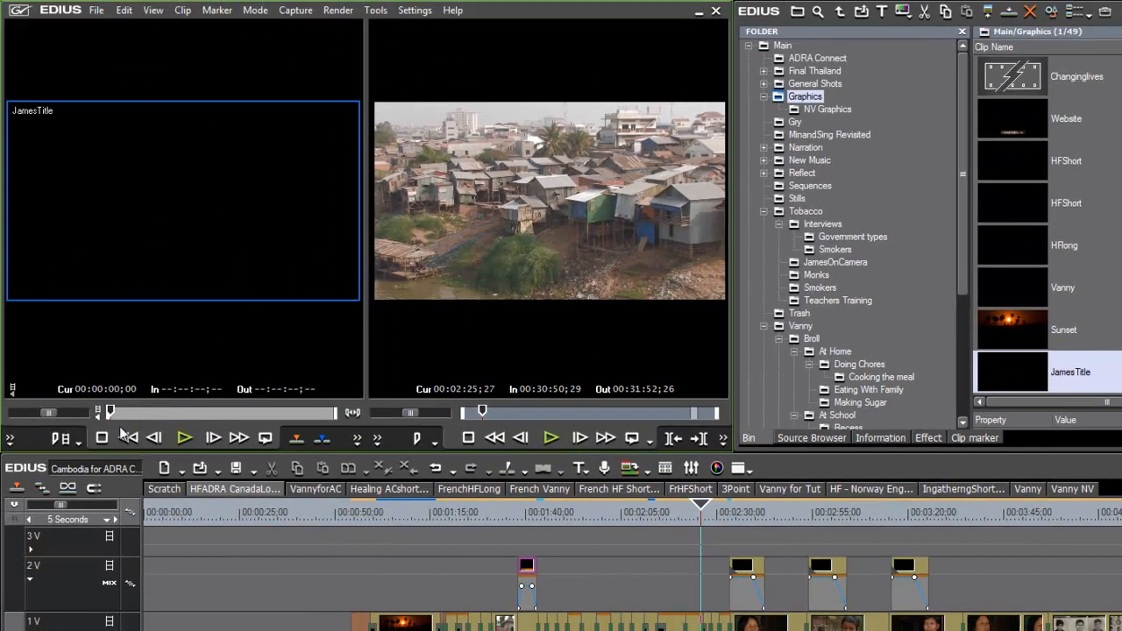
Step: Place JamesTitle on track 2V over the old James title and play it back
{"action": "left_click", "coordinate": [184, 437]}
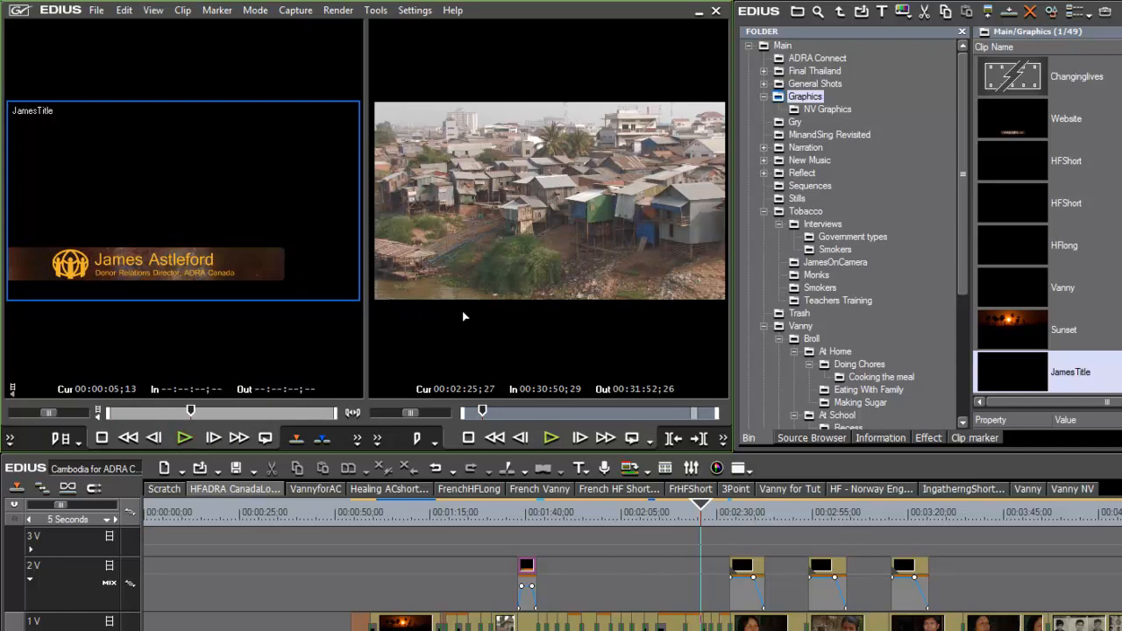
{"action": "left_click_drag", "start_coordinate": [159, 177], "coordinate": [594, 561]}
{"action": "left_click_drag", "start_coordinate": [633, 504], "coordinate": [524, 540]}
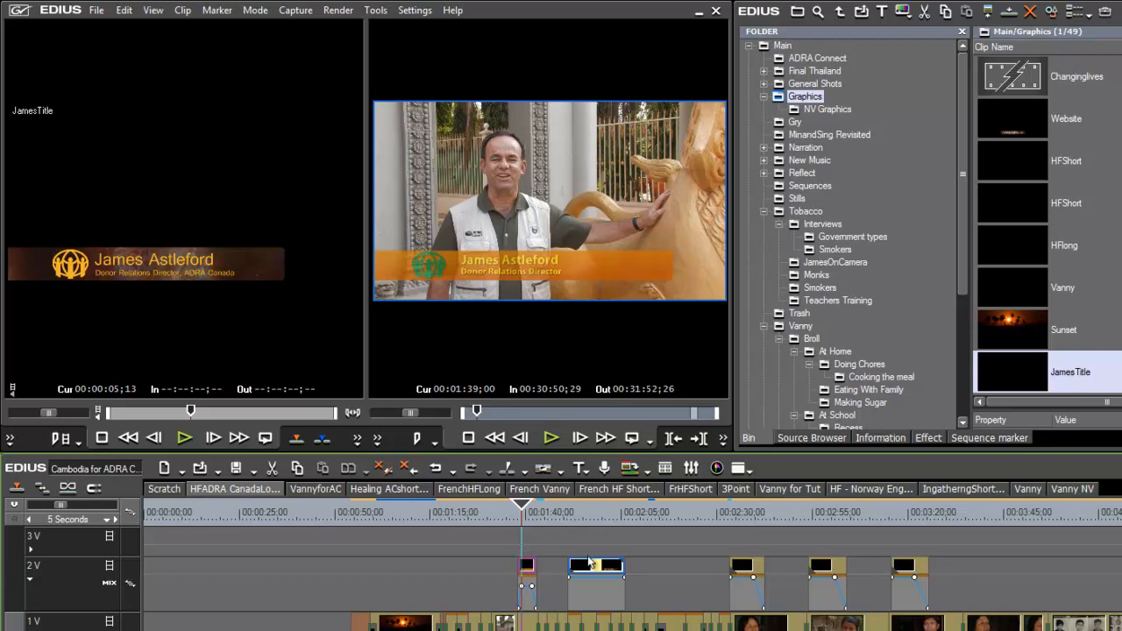
{"action": "scroll", "coordinate": [605, 569], "scroll_direction": "up", "scroll_amount": 3}
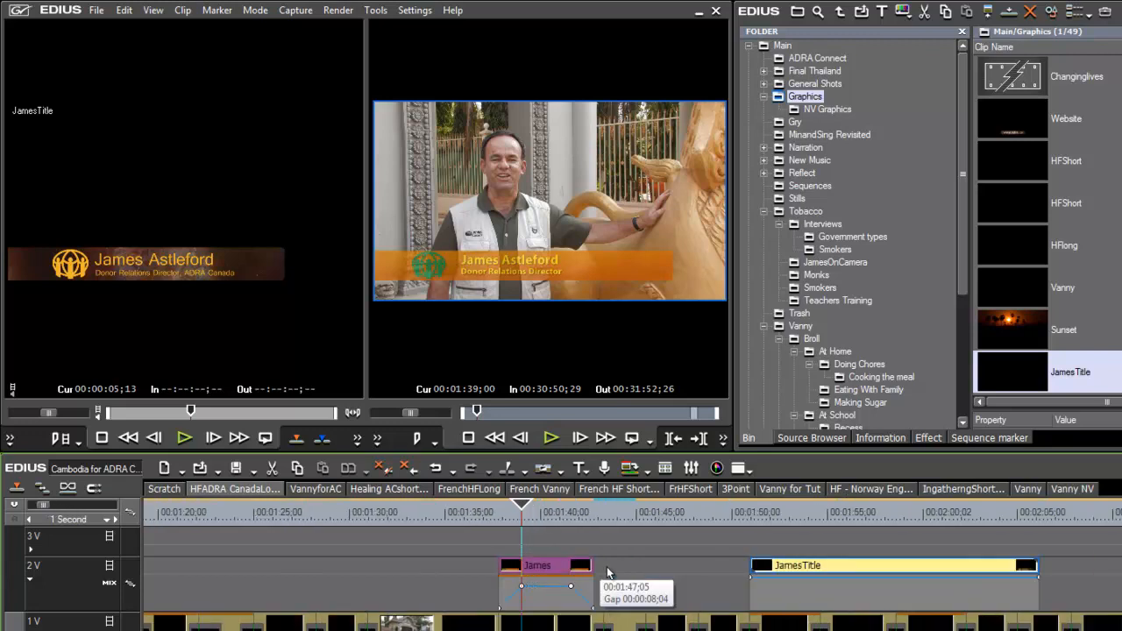
{"action": "left_click_drag", "start_coordinate": [983, 568], "coordinate": [737, 570]}
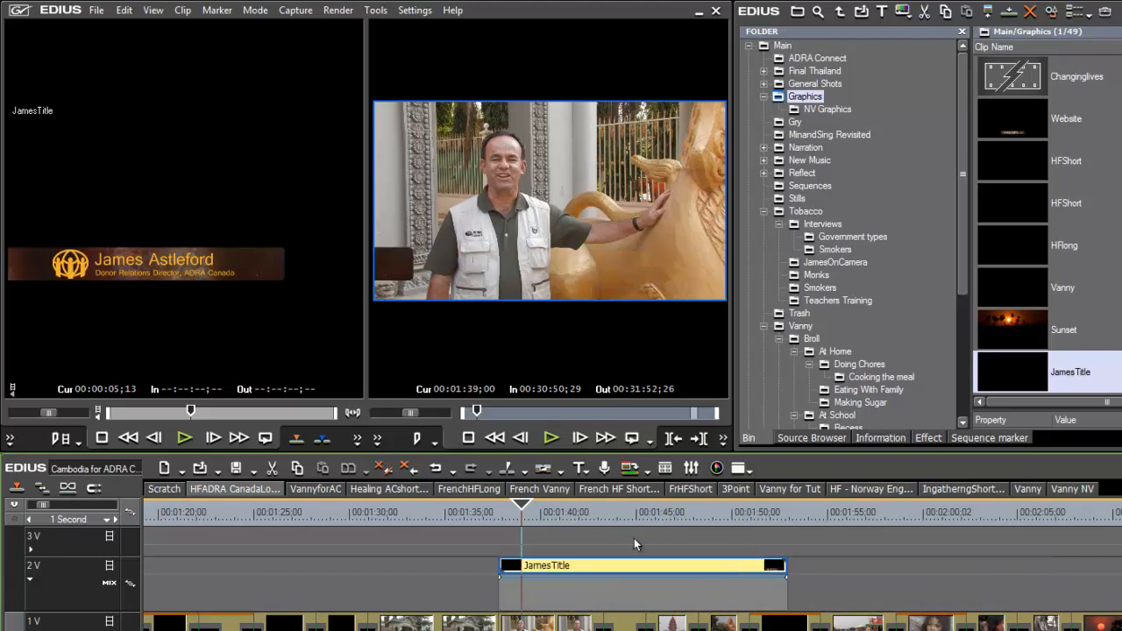
{"action": "left_click_drag", "start_coordinate": [519, 504], "coordinate": [500, 520]}
{"action": "key", "text": "space"}
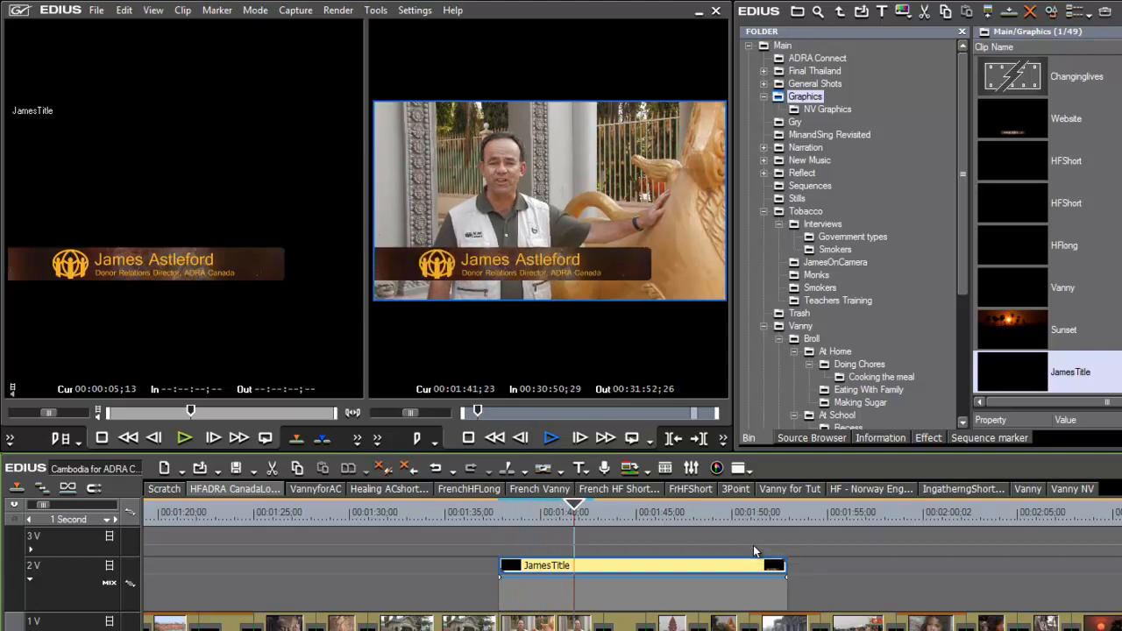
Step: Trim JamesTitle's end back to the playhead and replay the shortened title from its start
{"action": "key", "text": "space"}
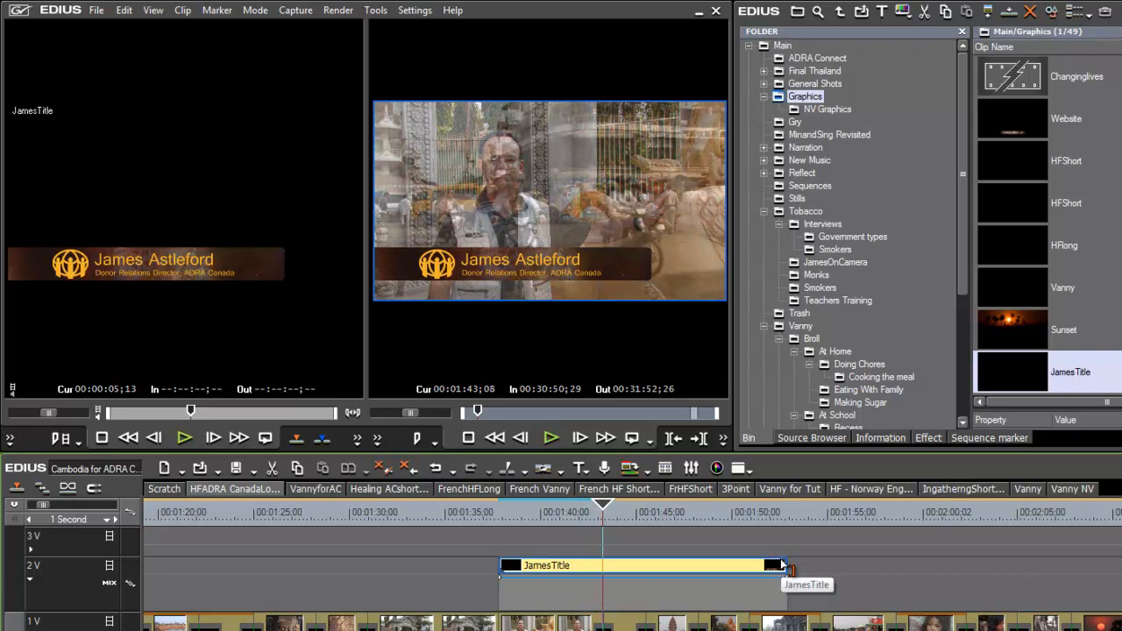
{"action": "left_click_drag", "start_coordinate": [783, 565], "coordinate": [605, 577]}
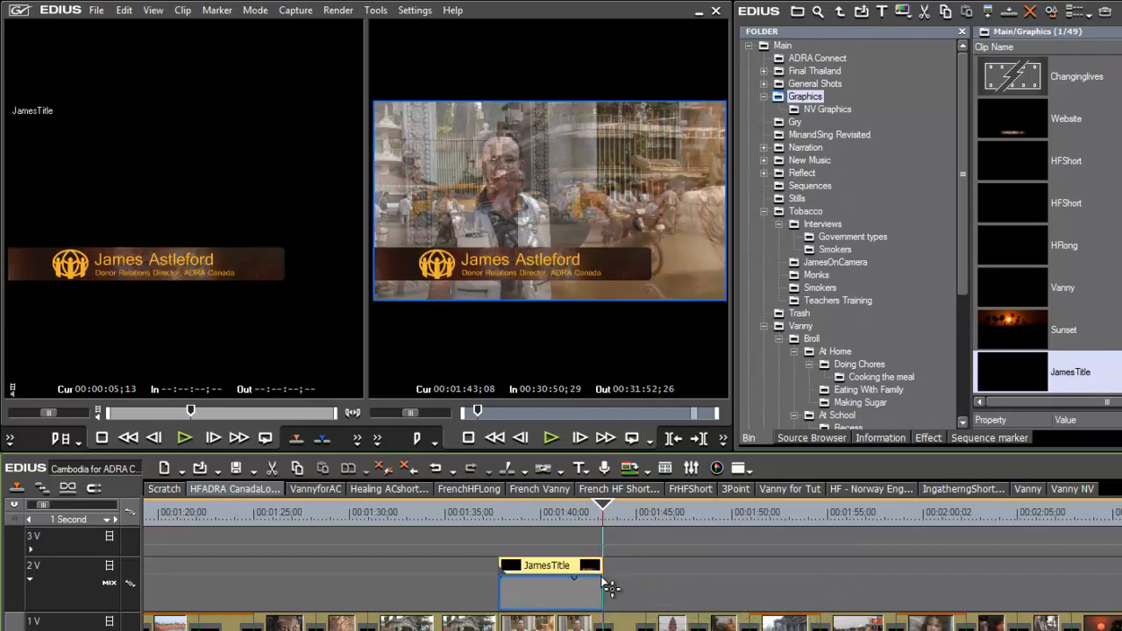
{"action": "left_click", "coordinate": [497, 521]}
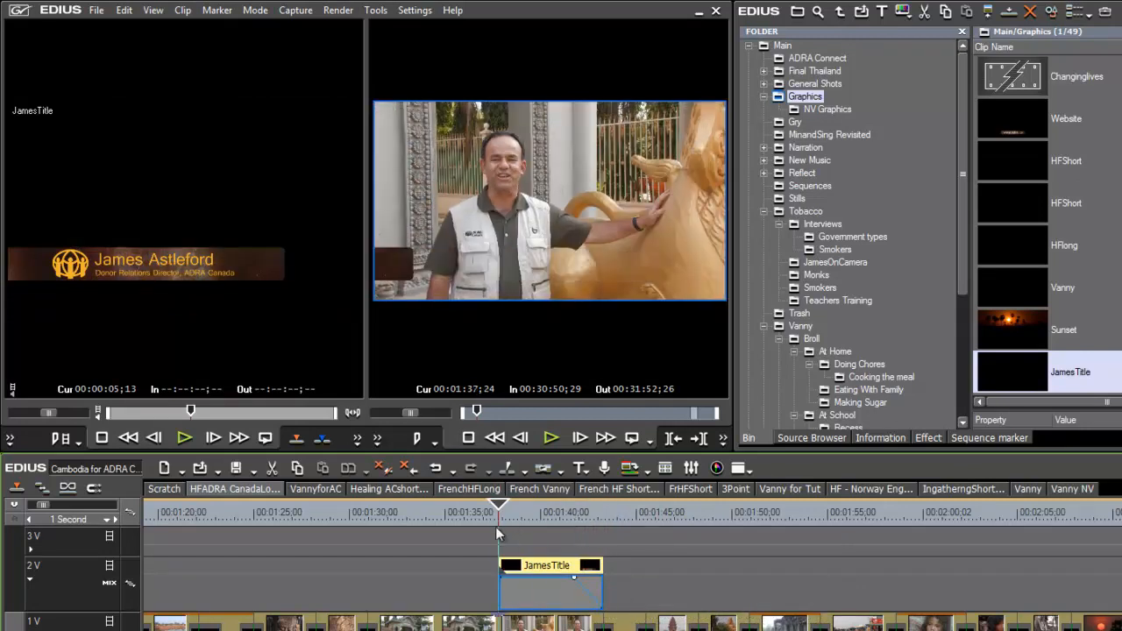
{"action": "key", "text": "space"}
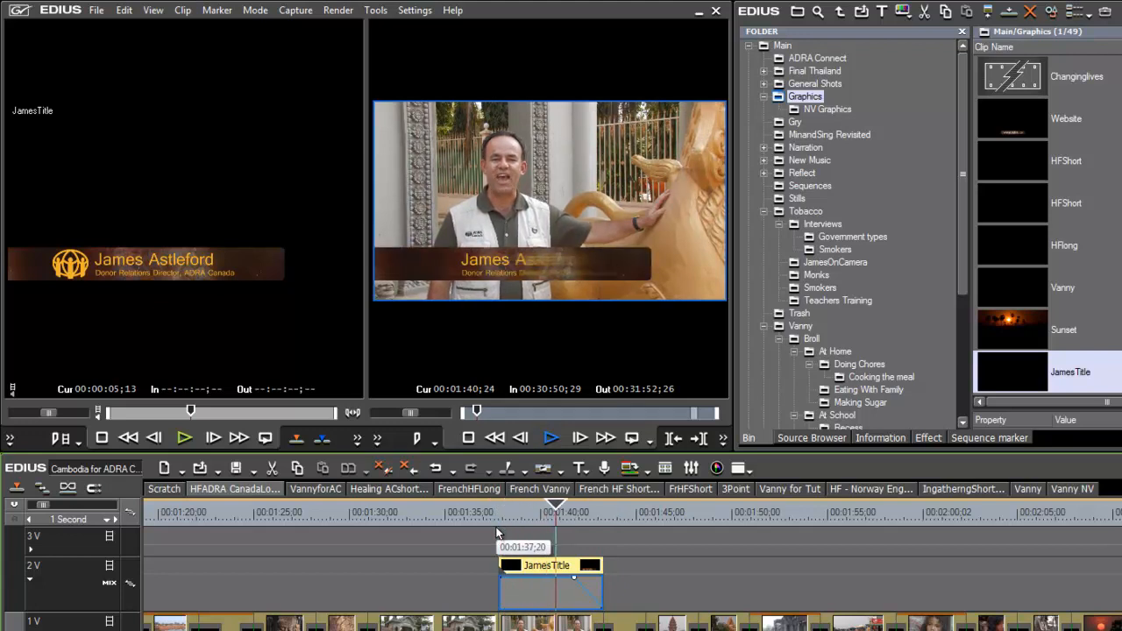
{"action": "left_click", "coordinate": [549, 520]}
{"action": "scroll", "coordinate": [556, 540], "scroll_direction": "up", "scroll_amount": 1}
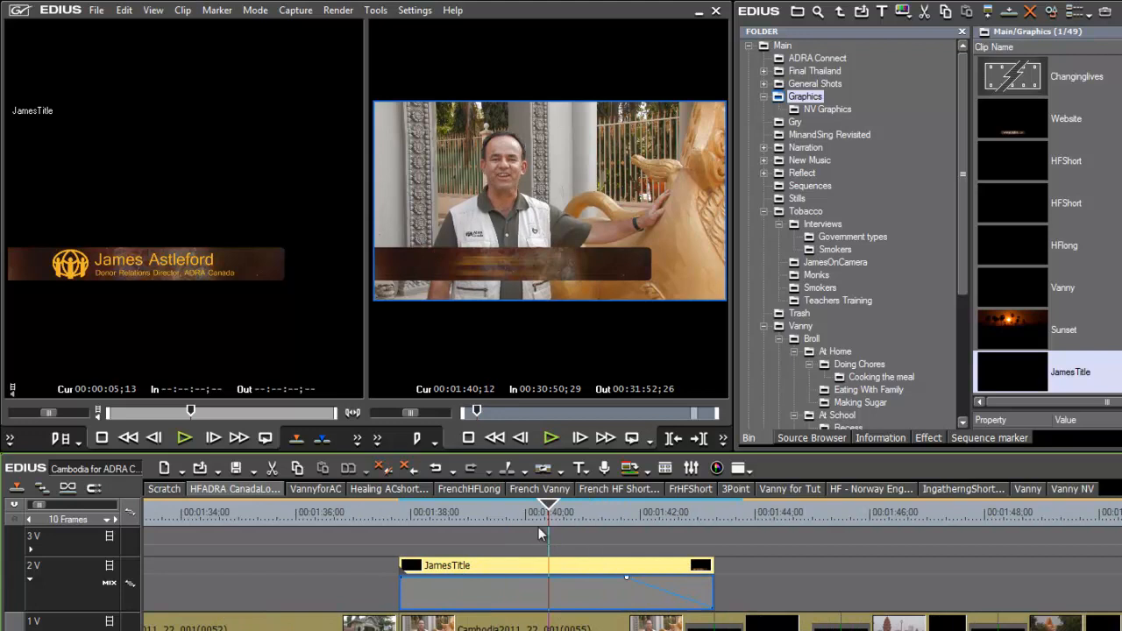
{"action": "left_click_drag", "start_coordinate": [549, 508], "coordinate": [448, 565]}
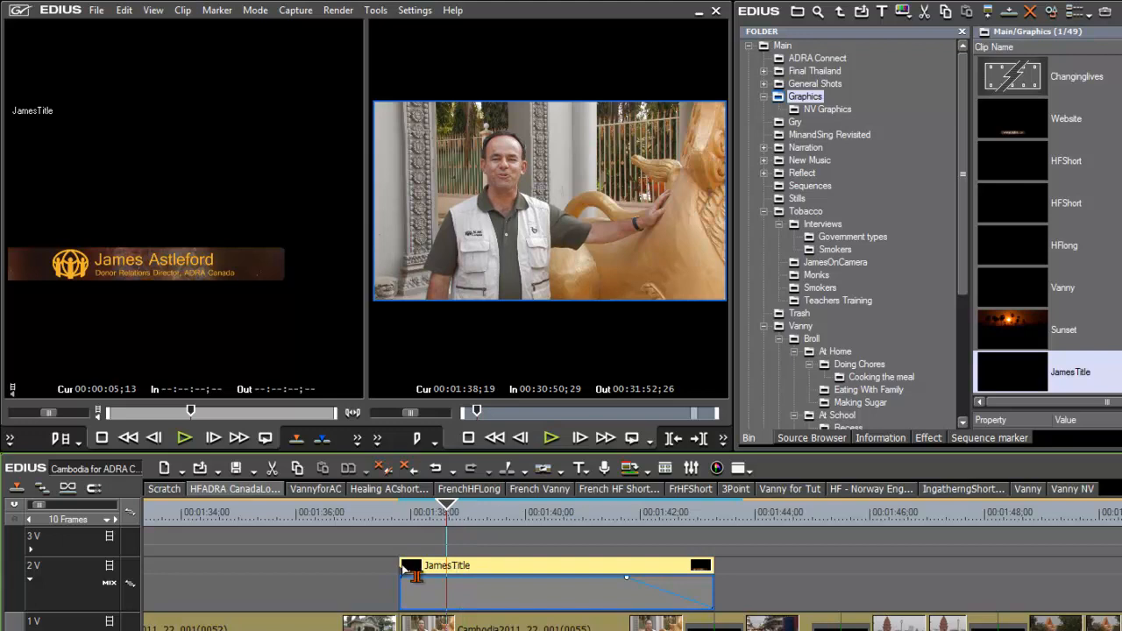
Step: Trim 25 frames off JamesTitle's start, extend its end 10 frames, raise end mix to 100%, and play back
{"action": "left_click", "coordinate": [406, 568]}
{"action": "left_click_drag", "start_coordinate": [406, 569], "coordinate": [487, 574]}
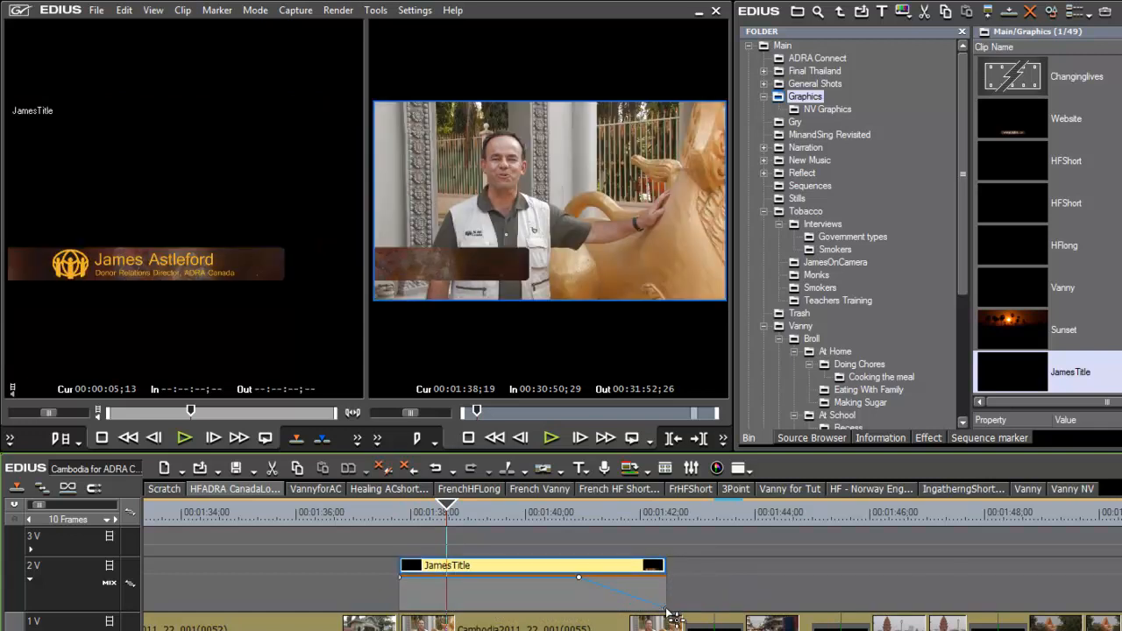
{"action": "left_click_drag", "start_coordinate": [665, 570], "coordinate": [714, 575]}
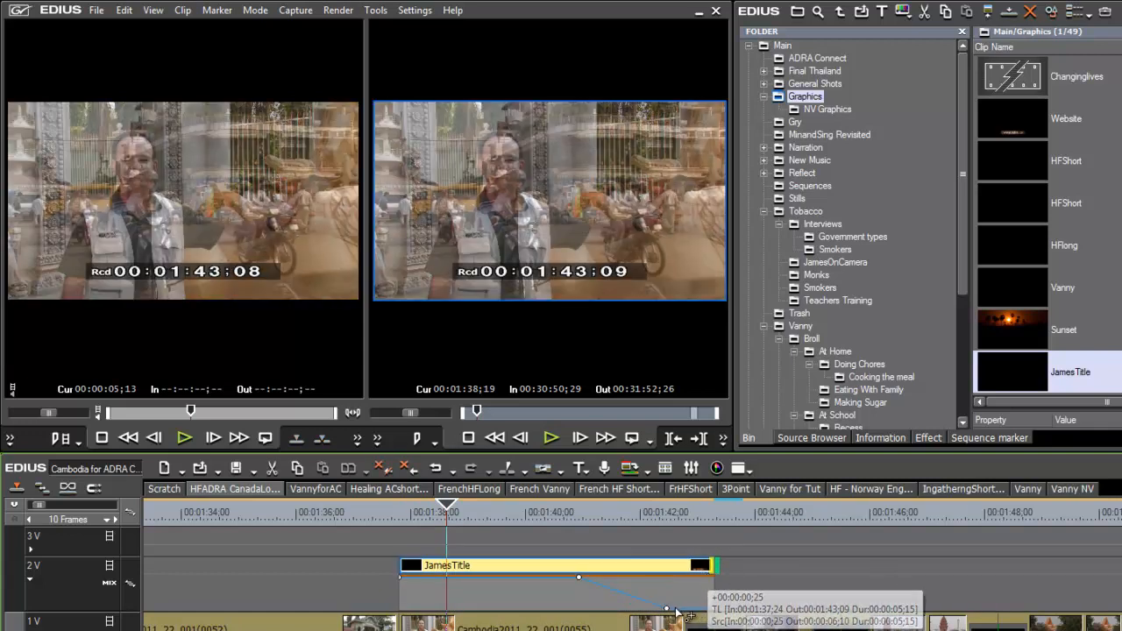
{"action": "left_click_drag", "start_coordinate": [668, 609], "coordinate": [670, 581]}
{"action": "left_click_drag", "start_coordinate": [620, 515], "coordinate": [403, 568]}
{"action": "key", "text": "space"}
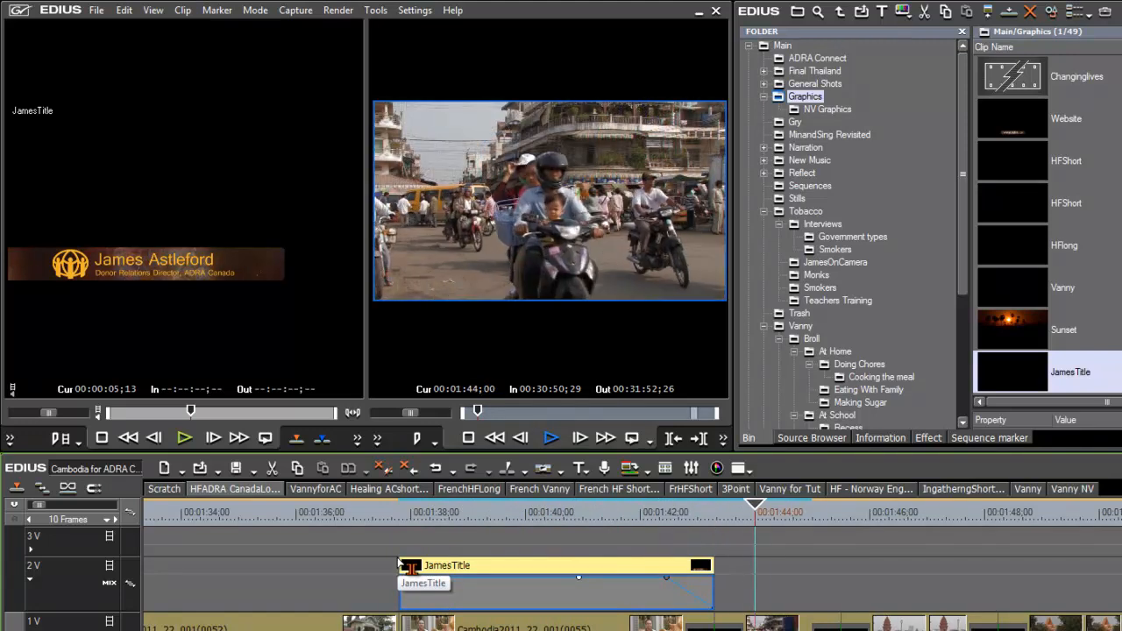
{"action": "left_click", "coordinate": [396, 523]}
{"action": "left_click_drag", "start_coordinate": [391, 524], "coordinate": [647, 512]}
{"action": "left_click", "coordinate": [435, 524]}
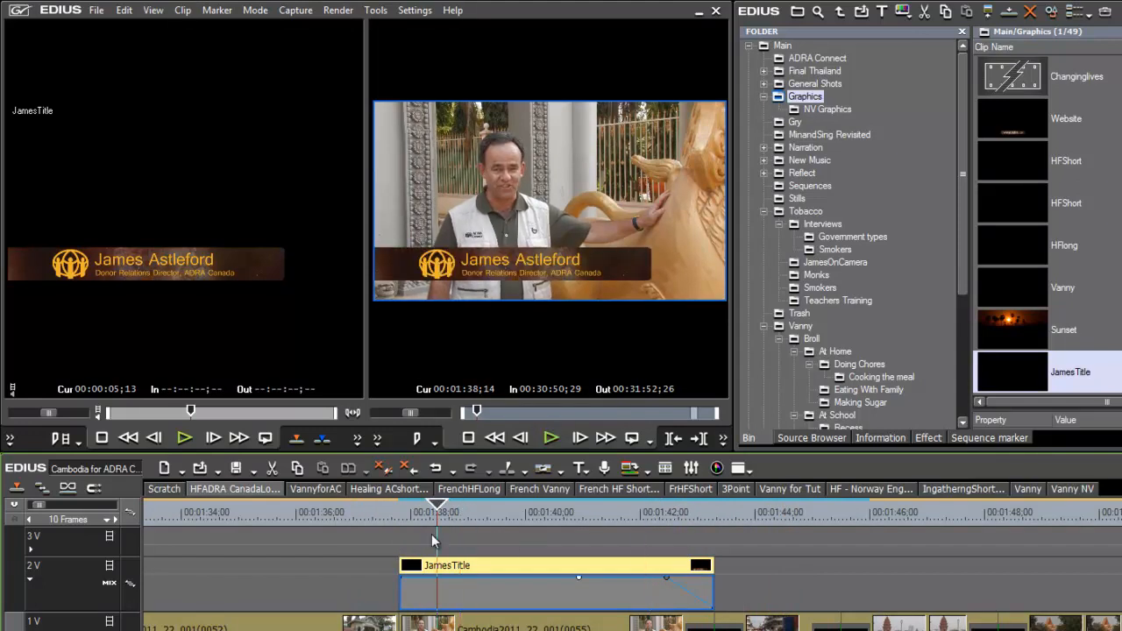
{"action": "key", "text": "space"}
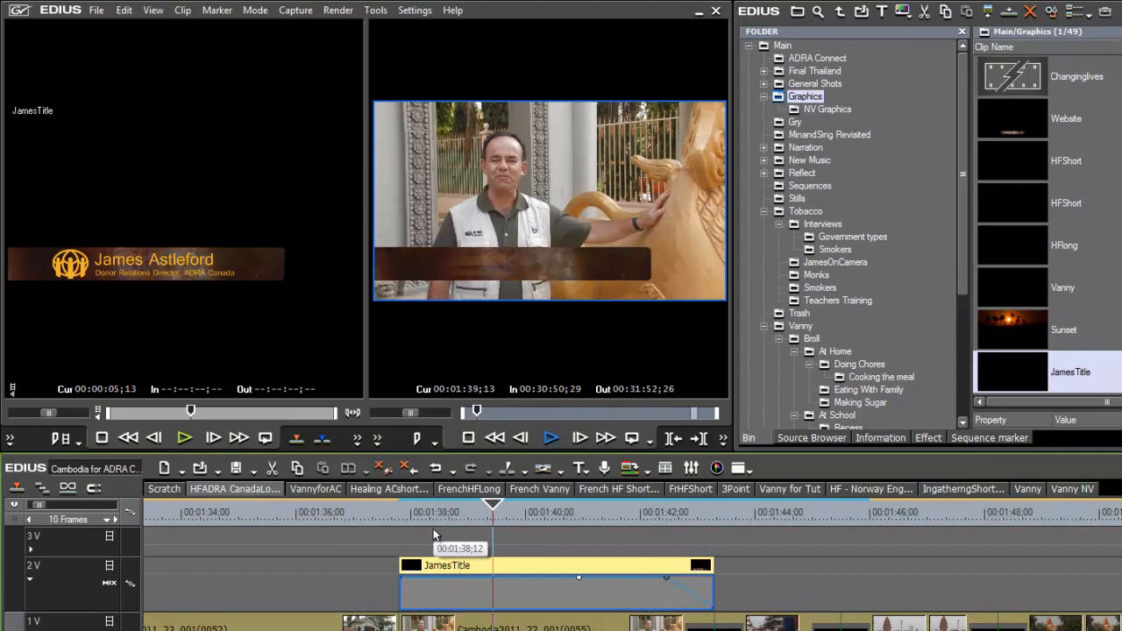
{"action": "key", "text": "space"}
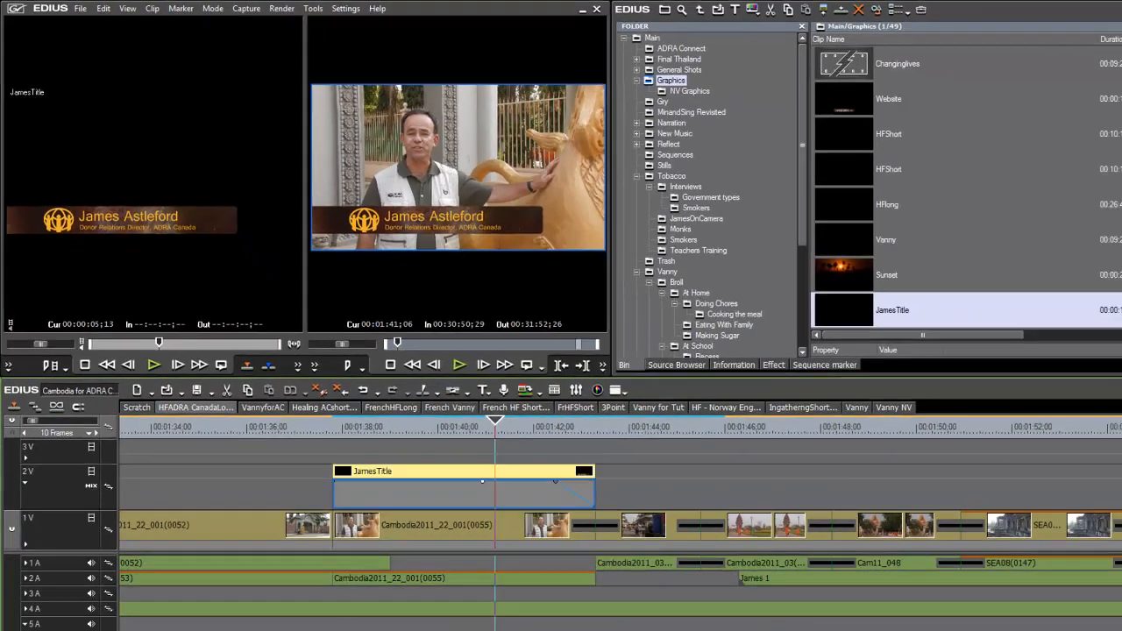
{"action": "mouse_move", "coordinate": [380, 621]}
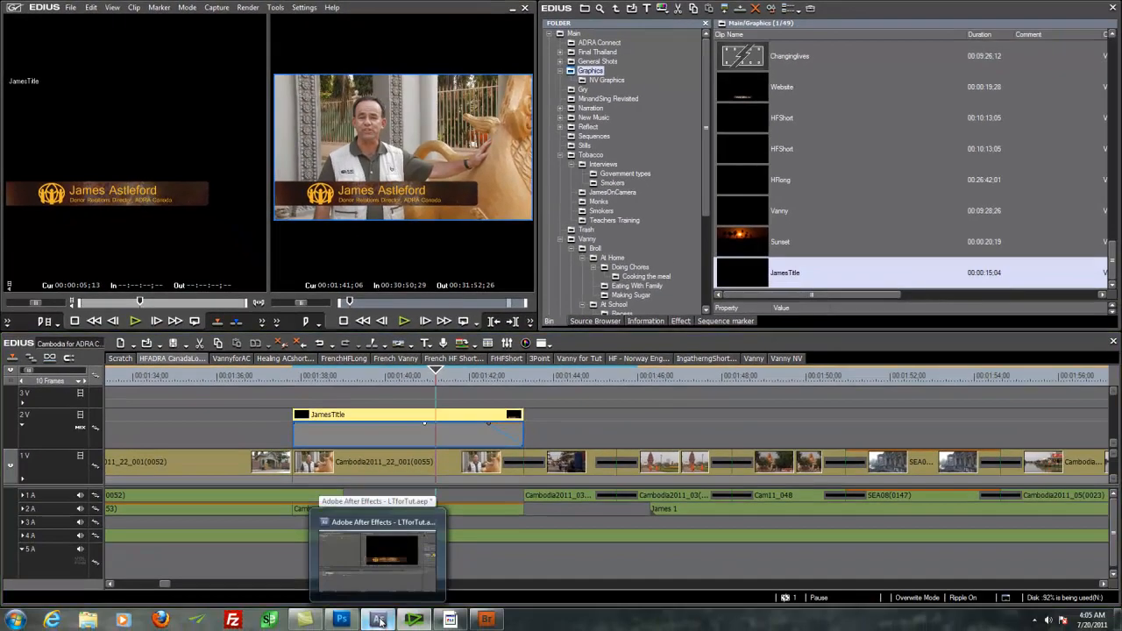
Step: Show Comp 1's layers and keyframes in After Effects and preview the current logo timing
{"action": "left_click", "coordinate": [378, 621]}
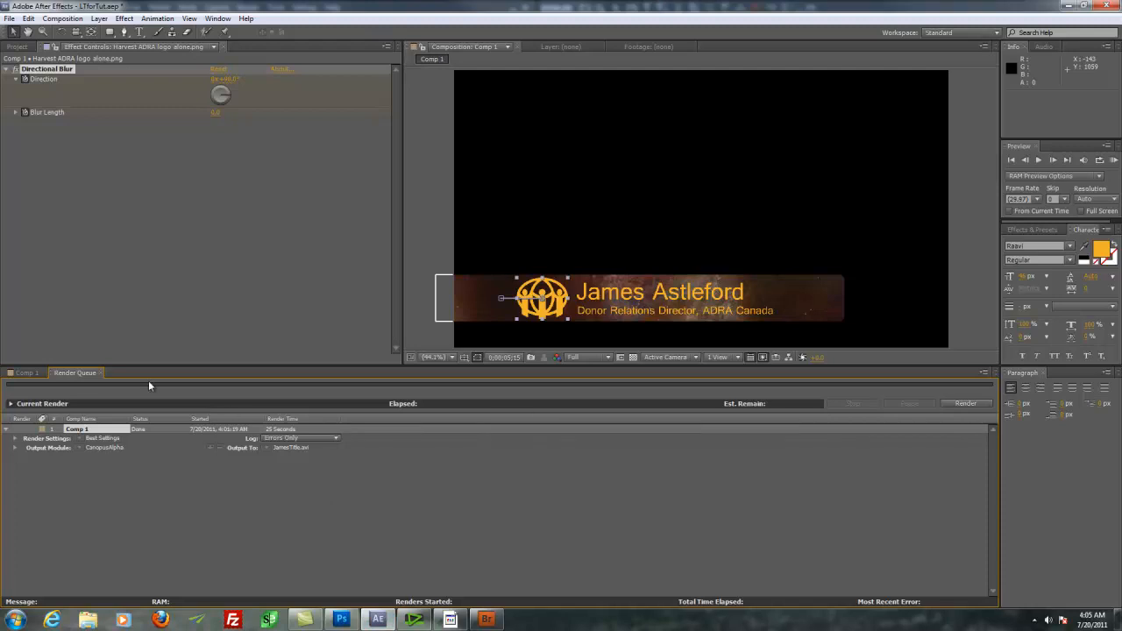
{"action": "left_click", "coordinate": [26, 374]}
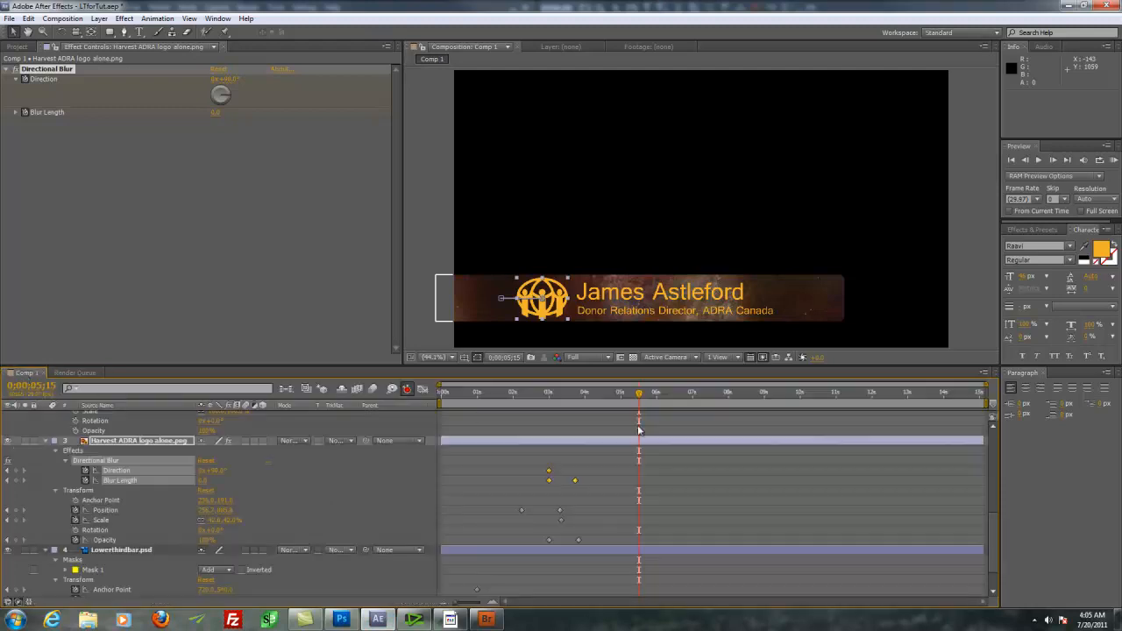
{"action": "key", "text": "space"}
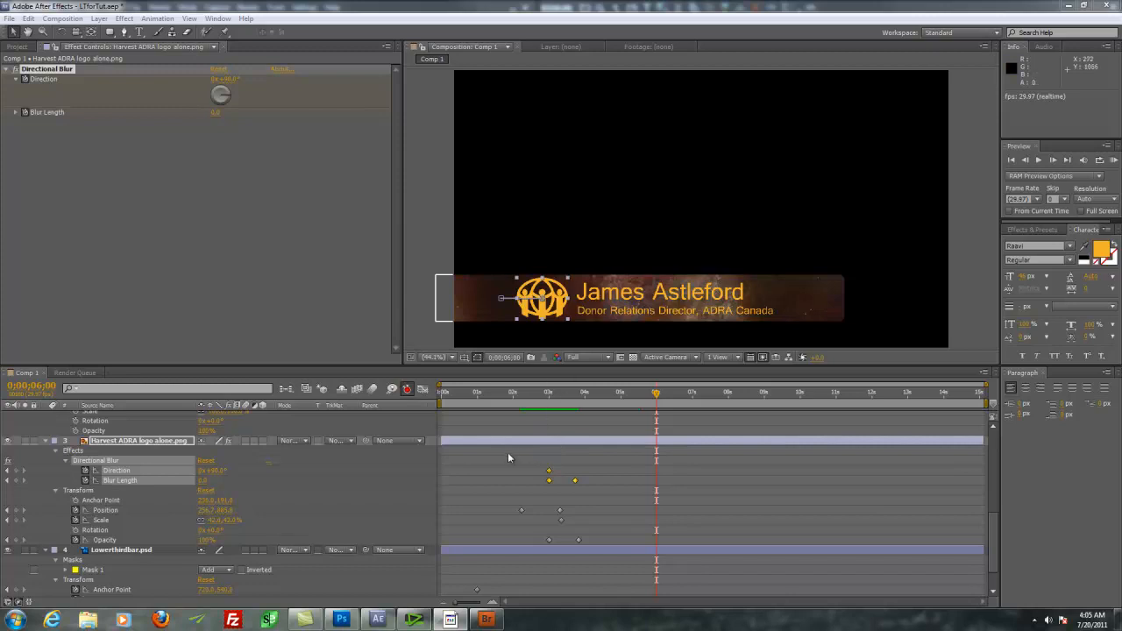
Step: Shift the logo layer's blur, position, scale and opacity keyframes about half a second earlier, then preview
{"action": "left_click", "coordinate": [580, 442]}
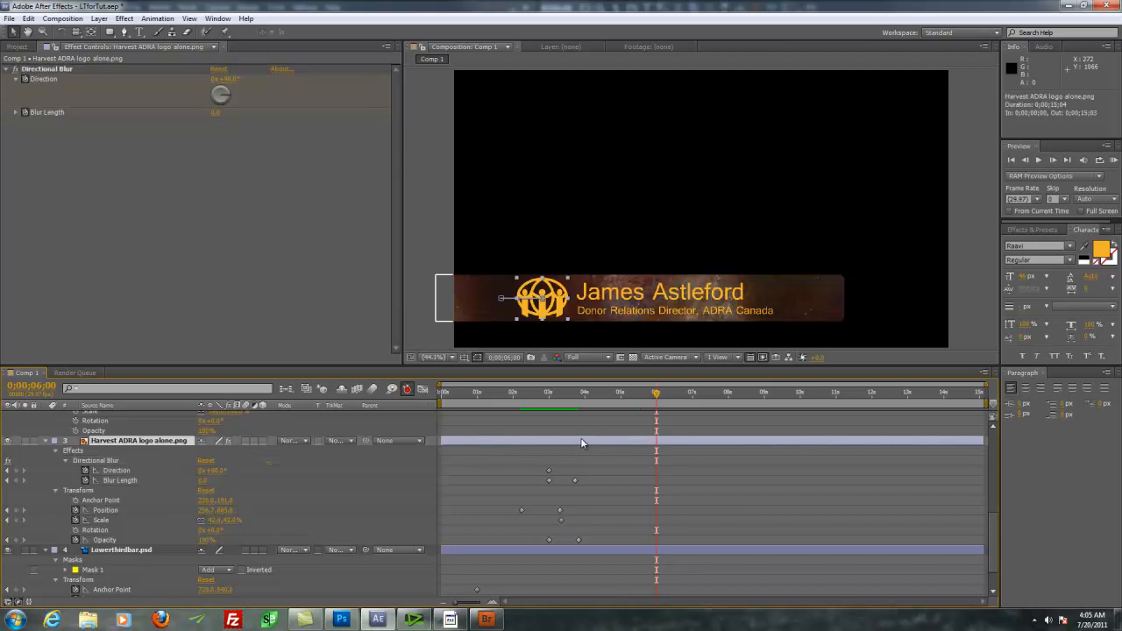
{"action": "left_click_drag", "start_coordinate": [478, 451], "coordinate": [618, 544]}
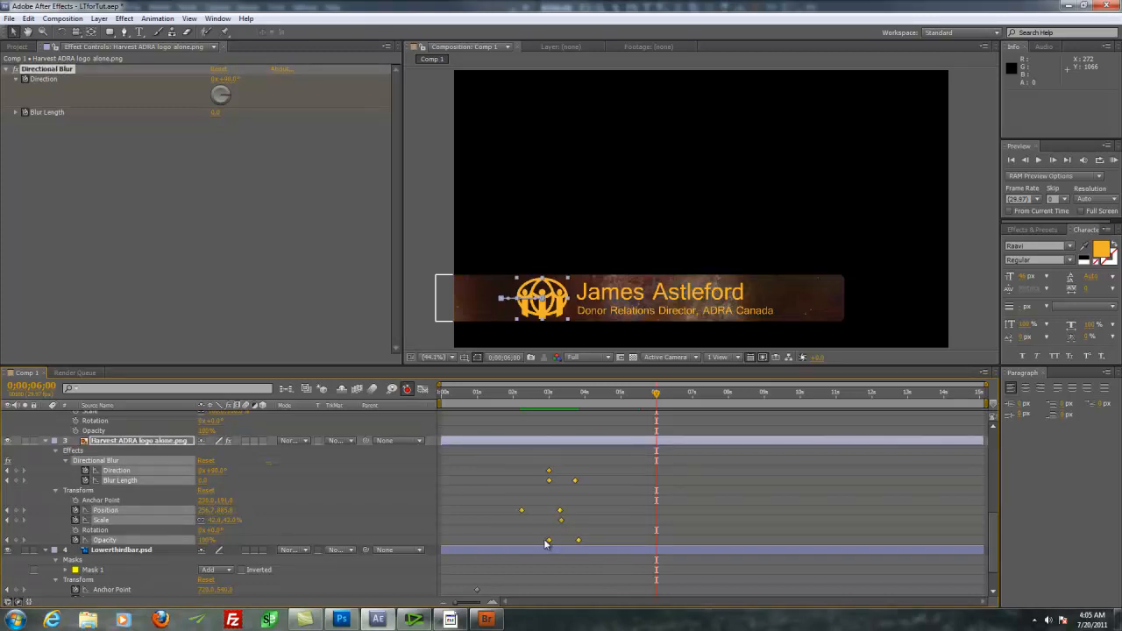
{"action": "left_click_drag", "start_coordinate": [549, 544], "coordinate": [531, 544]}
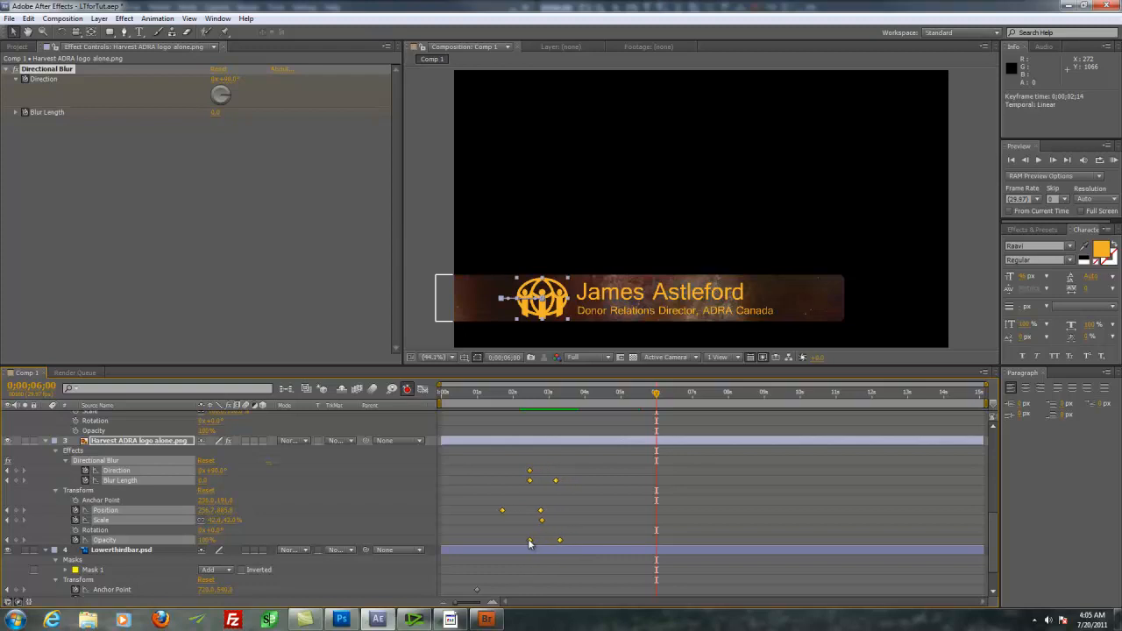
{"action": "left_click_drag", "start_coordinate": [544, 397], "coordinate": [488, 398]}
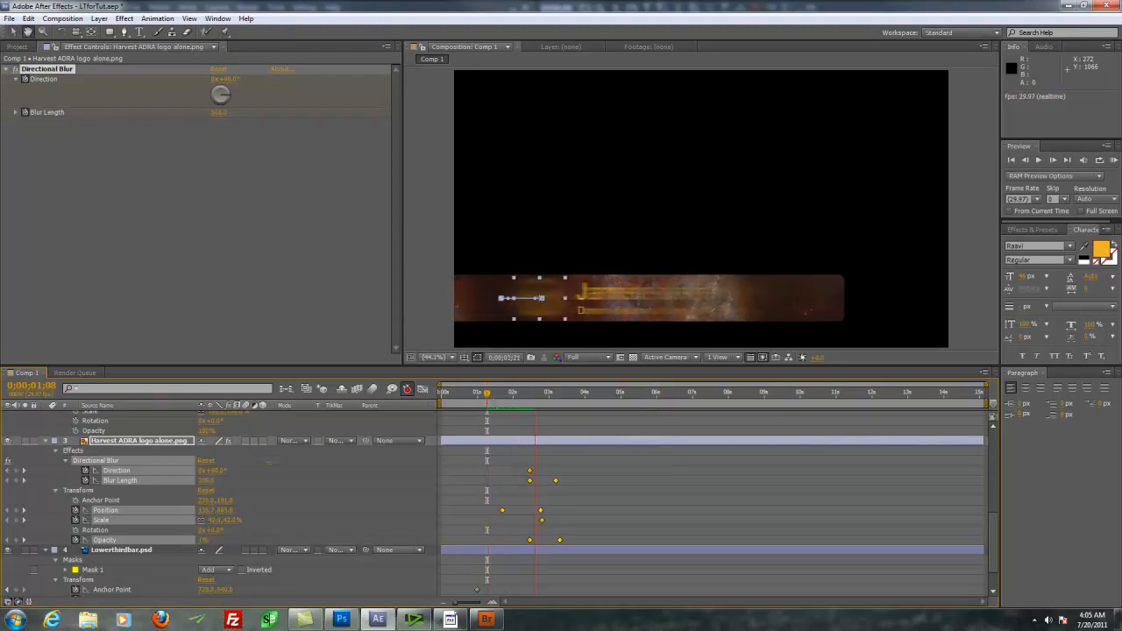
{"action": "key", "text": "space"}
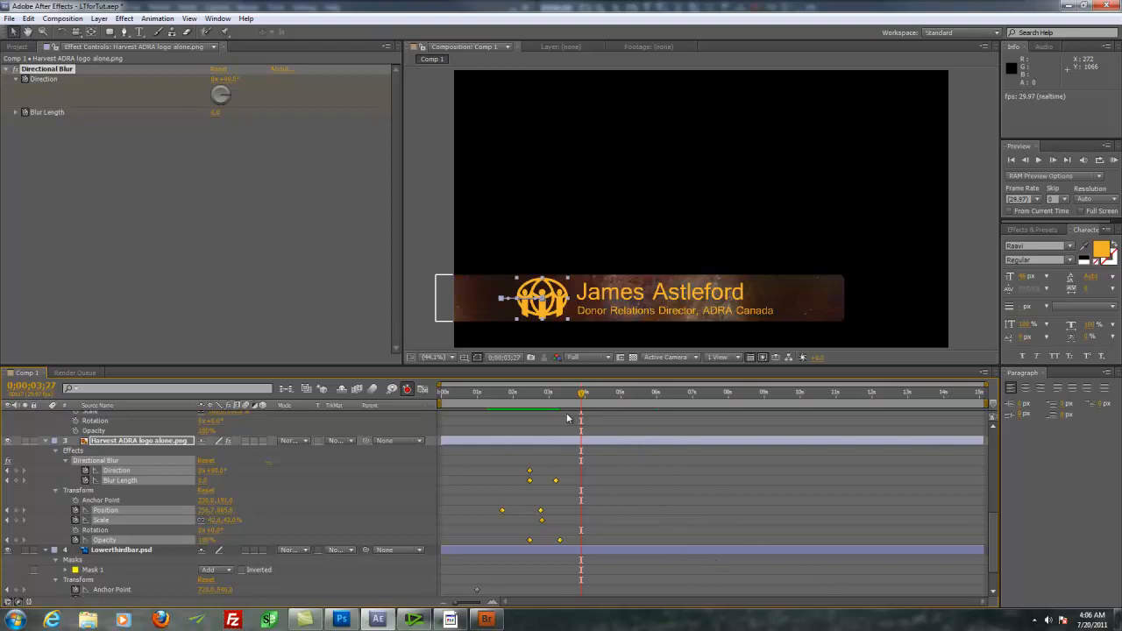
{"action": "left_click_drag", "start_coordinate": [578, 400], "coordinate": [602, 401]}
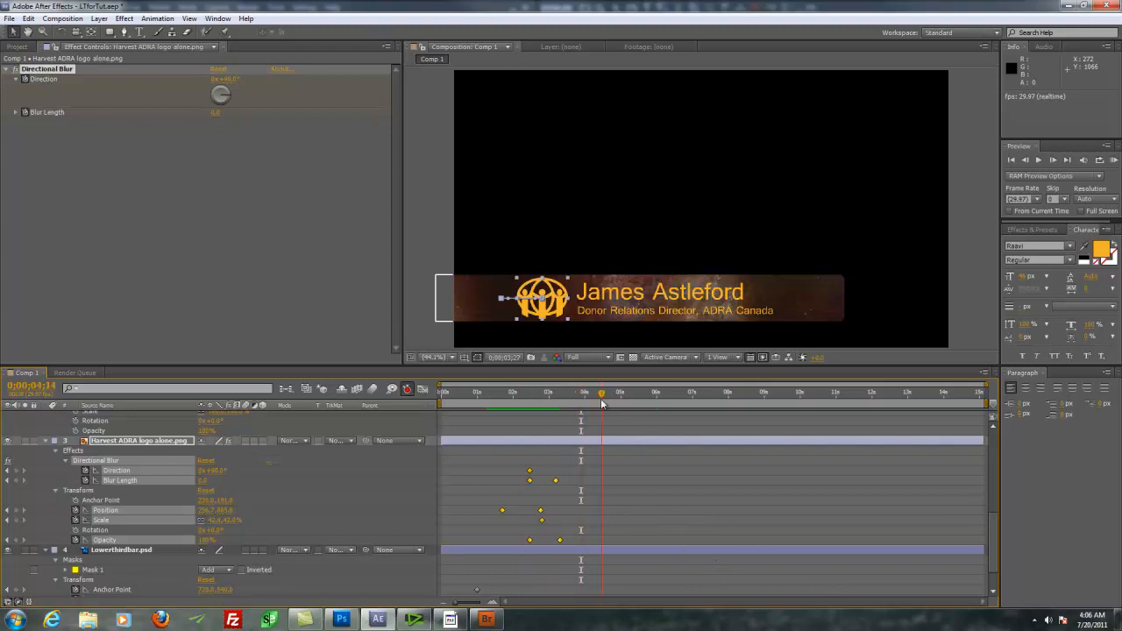
Step: Queue Comp 1 with the CanopusAlpha output module, overwriting JamesTitle.avi in the Openers folder
{"action": "left_click", "coordinate": [63, 19]}
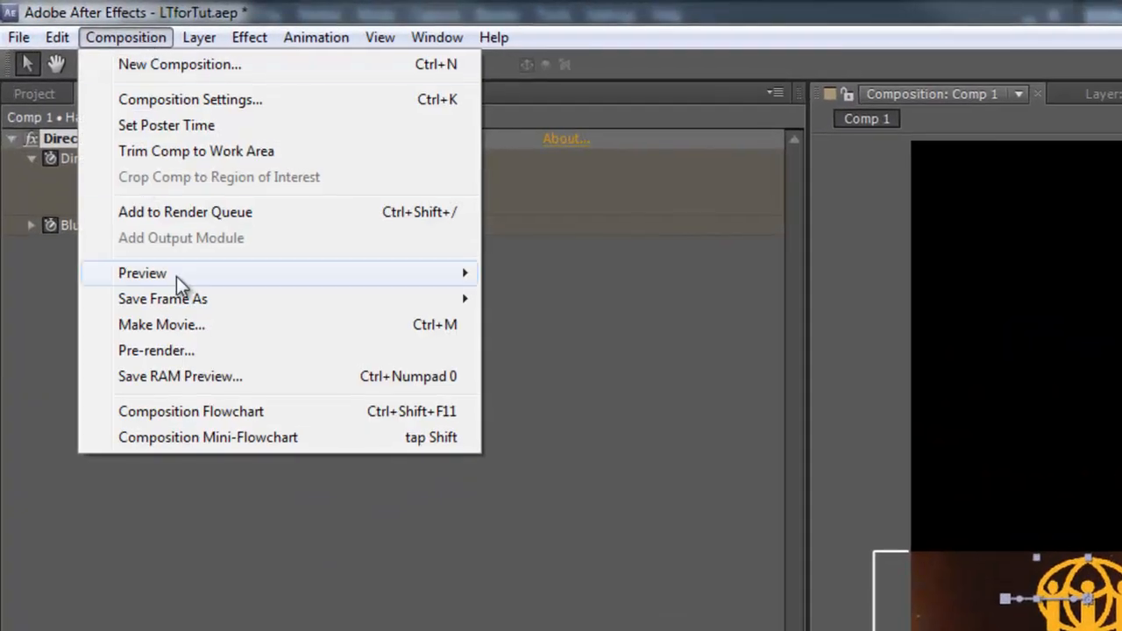
{"action": "left_click", "coordinate": [171, 326]}
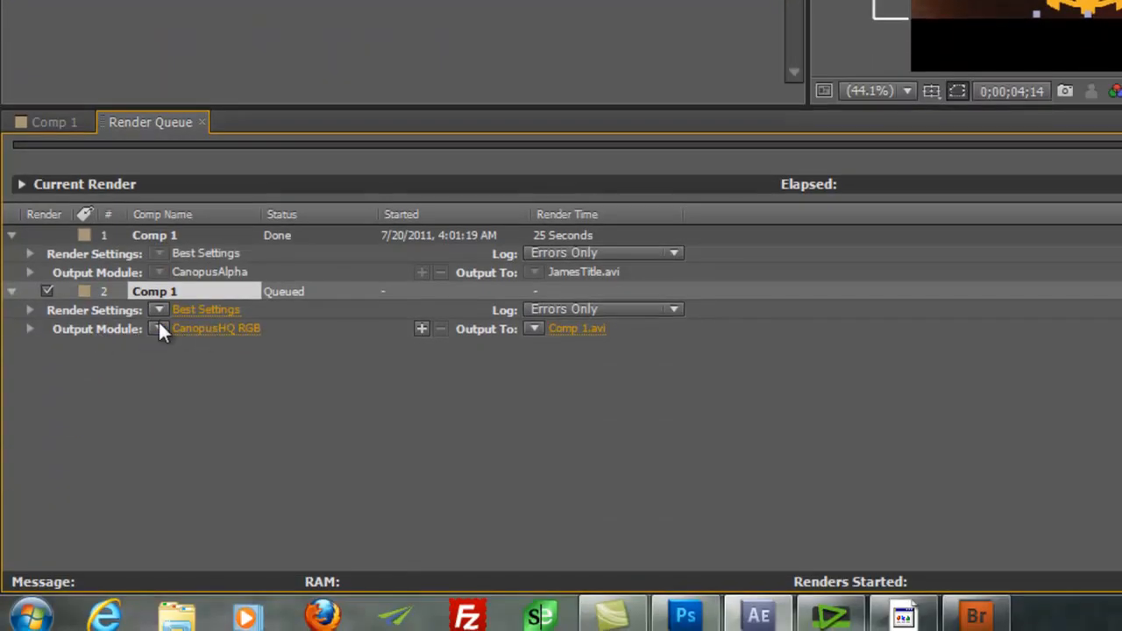
{"action": "left_click", "coordinate": [159, 328]}
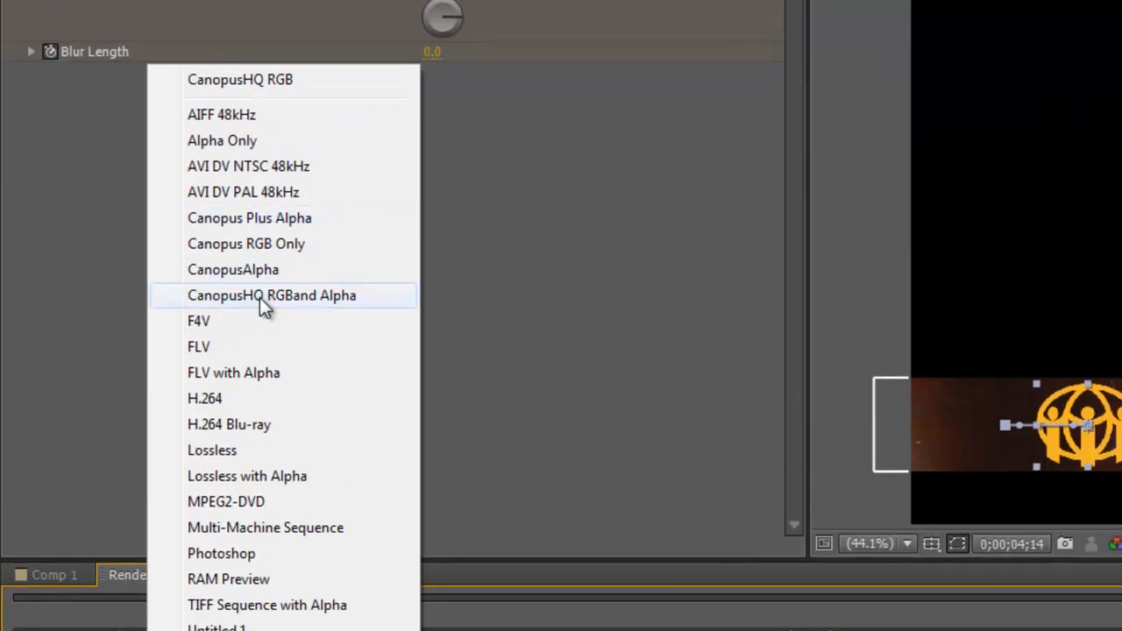
{"action": "left_click", "coordinate": [249, 219]}
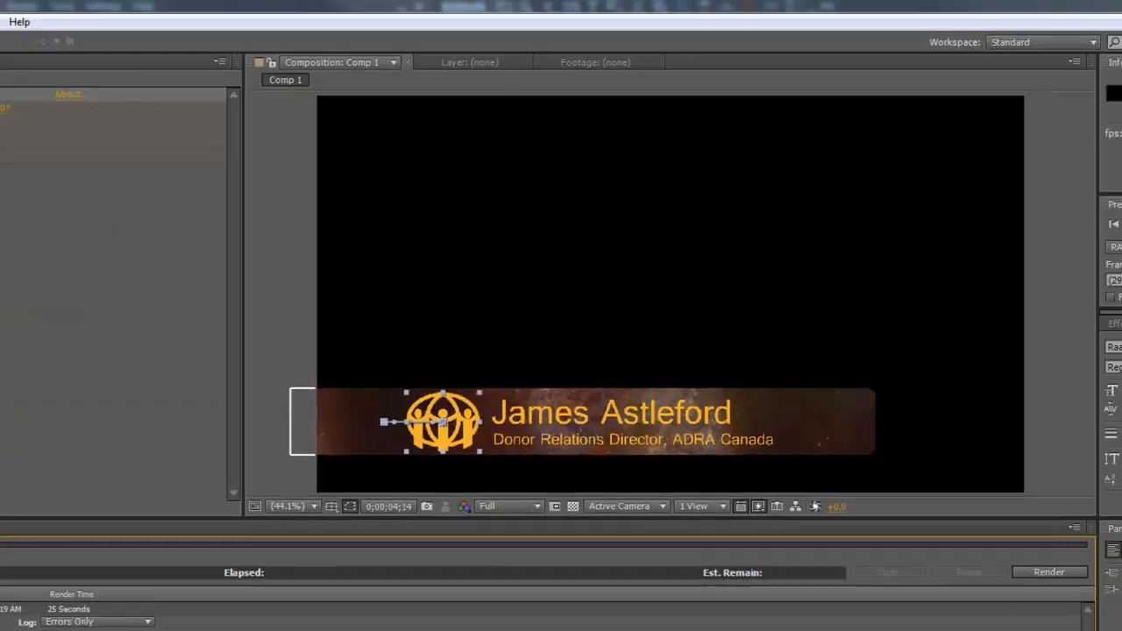
{"action": "left_click", "coordinate": [412, 513]}
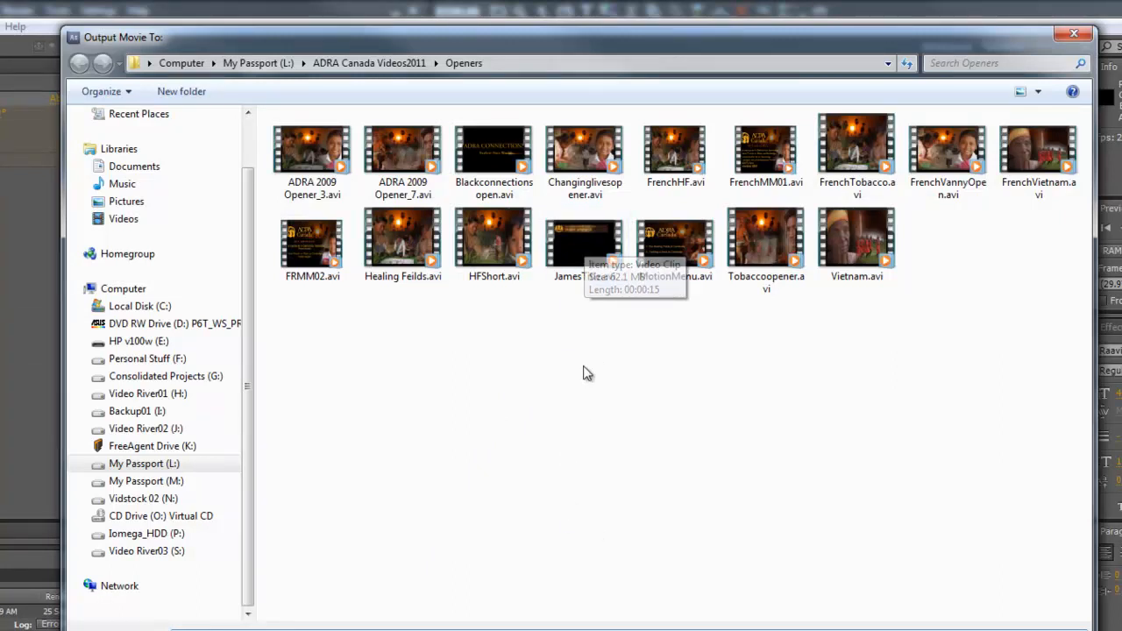
{"action": "double_click", "coordinate": [585, 245]}
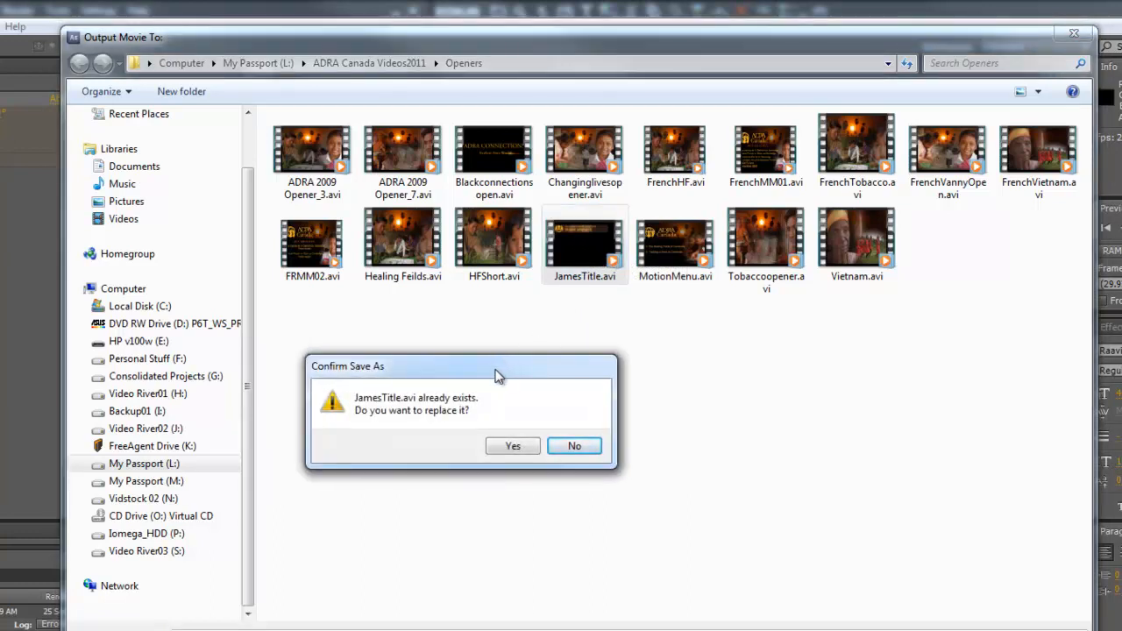
{"action": "left_click", "coordinate": [517, 449]}
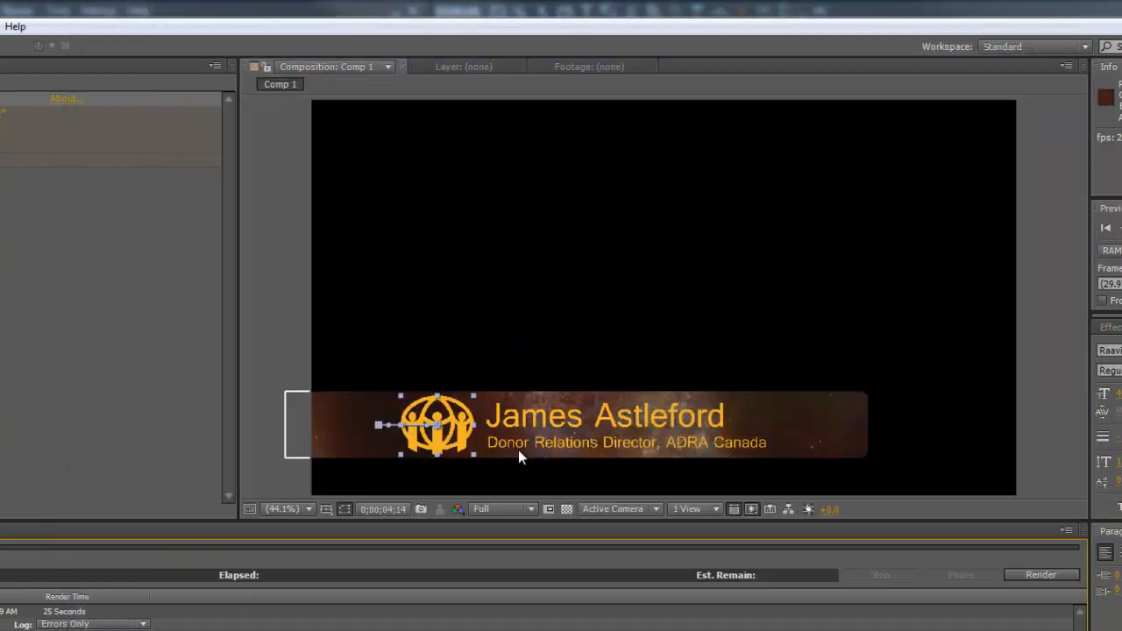
Step: Render the queued Comp 1 over JamesTitle.avi and wait until it reads Done
{"action": "left_click", "coordinate": [1056, 572]}
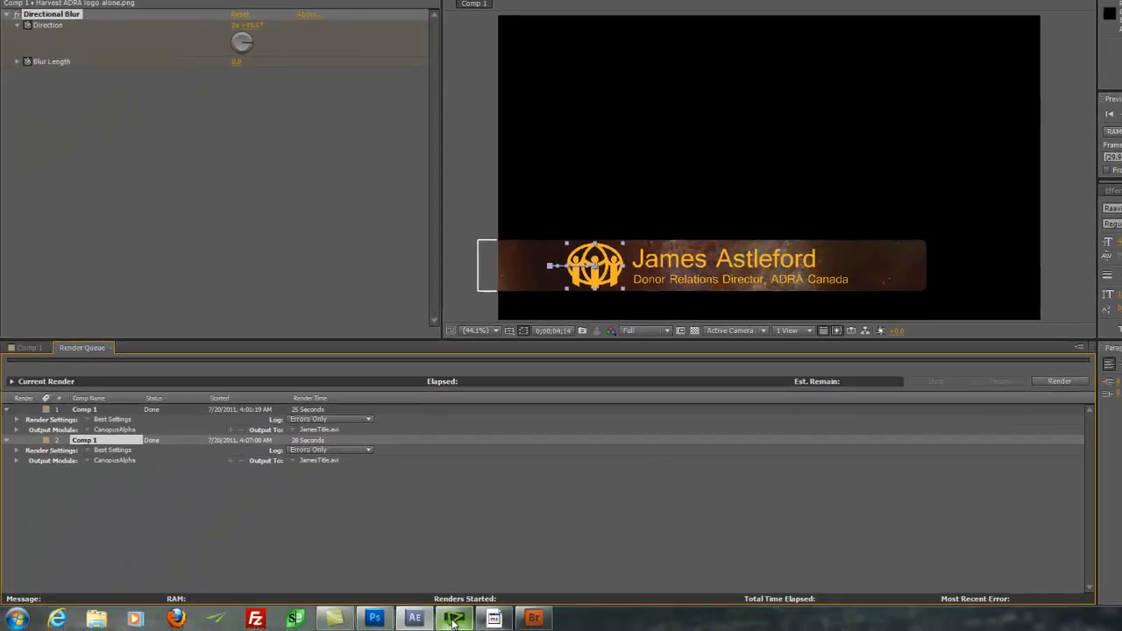
{"action": "left_click", "coordinate": [453, 619]}
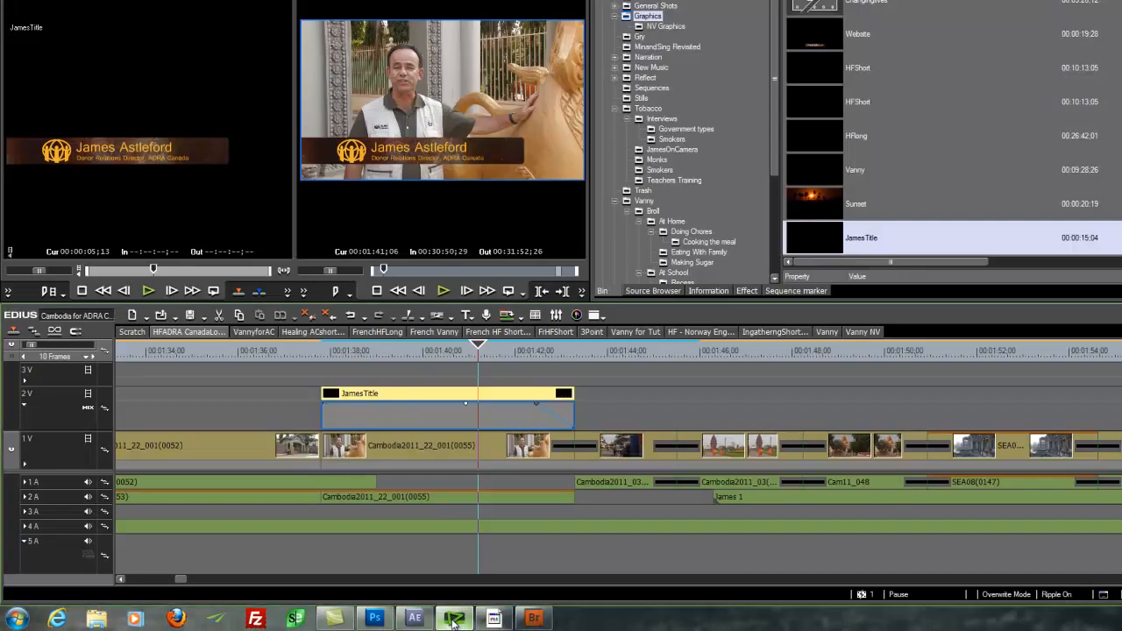
Step: Scrub and play the EDIUS timeline across the re-rendered JamesTitle clip to check its new timing
{"action": "left_click_drag", "start_coordinate": [477, 349], "coordinate": [407, 349]}
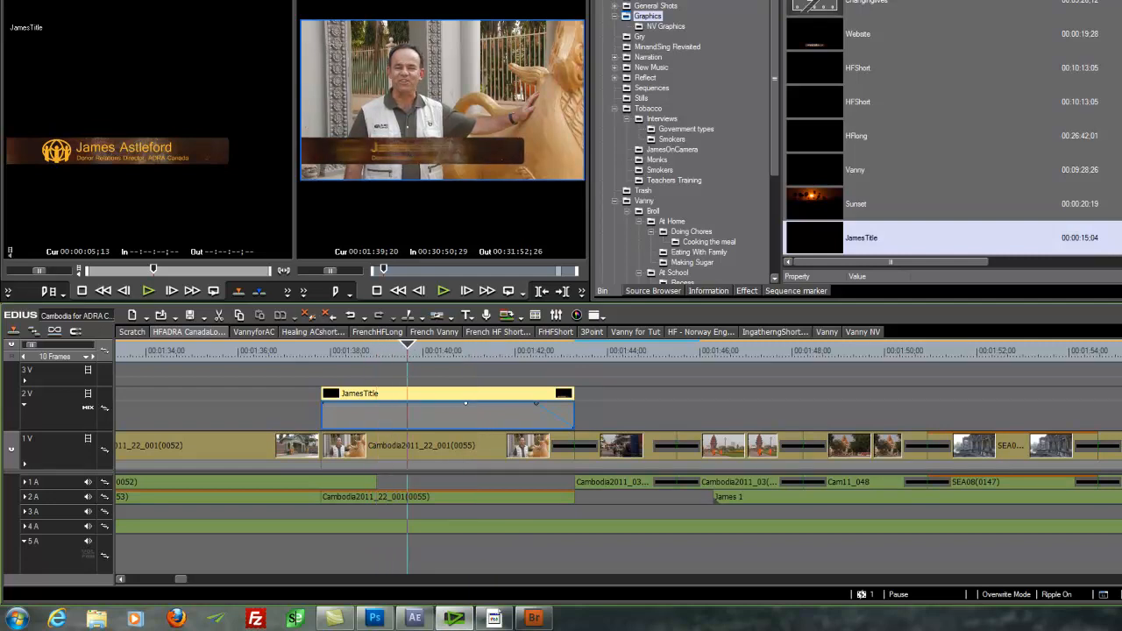
{"action": "left_click_drag", "start_coordinate": [417, 351], "coordinate": [308, 364]}
{"action": "key", "text": "space"}
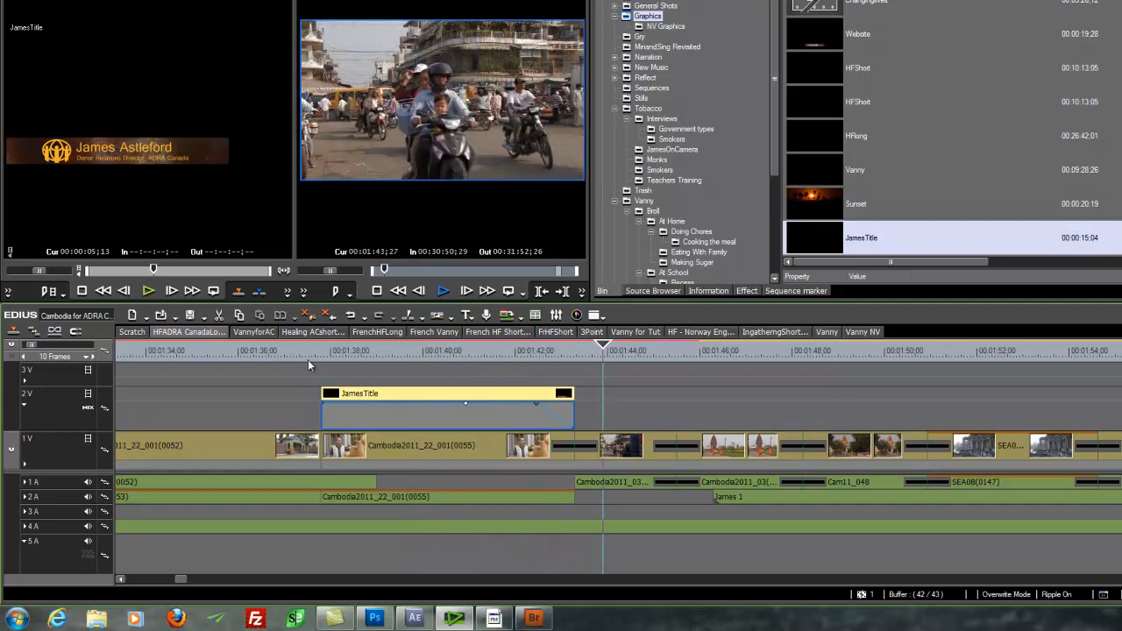
{"action": "key", "text": "space"}
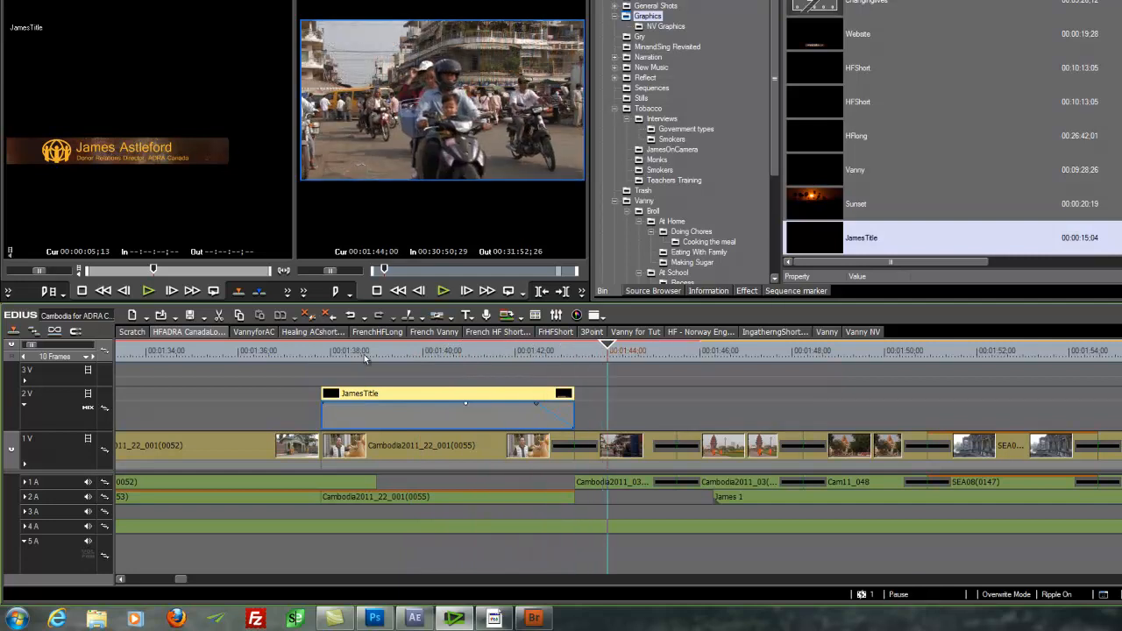
{"action": "left_click_drag", "start_coordinate": [547, 351], "coordinate": [345, 355]}
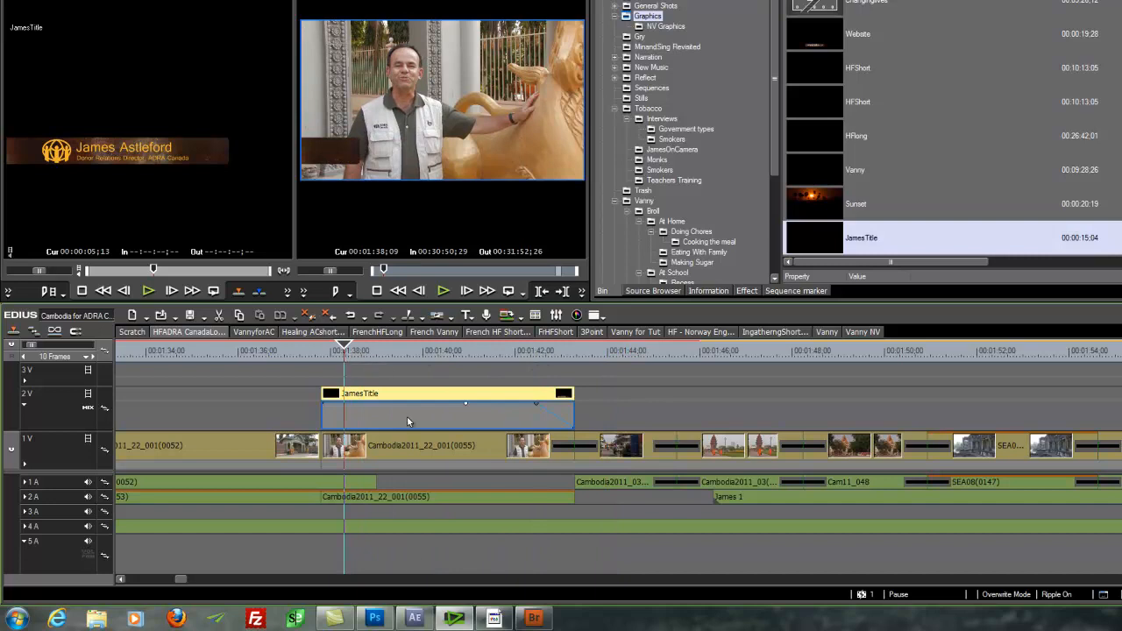
{"action": "left_click", "coordinate": [414, 619]}
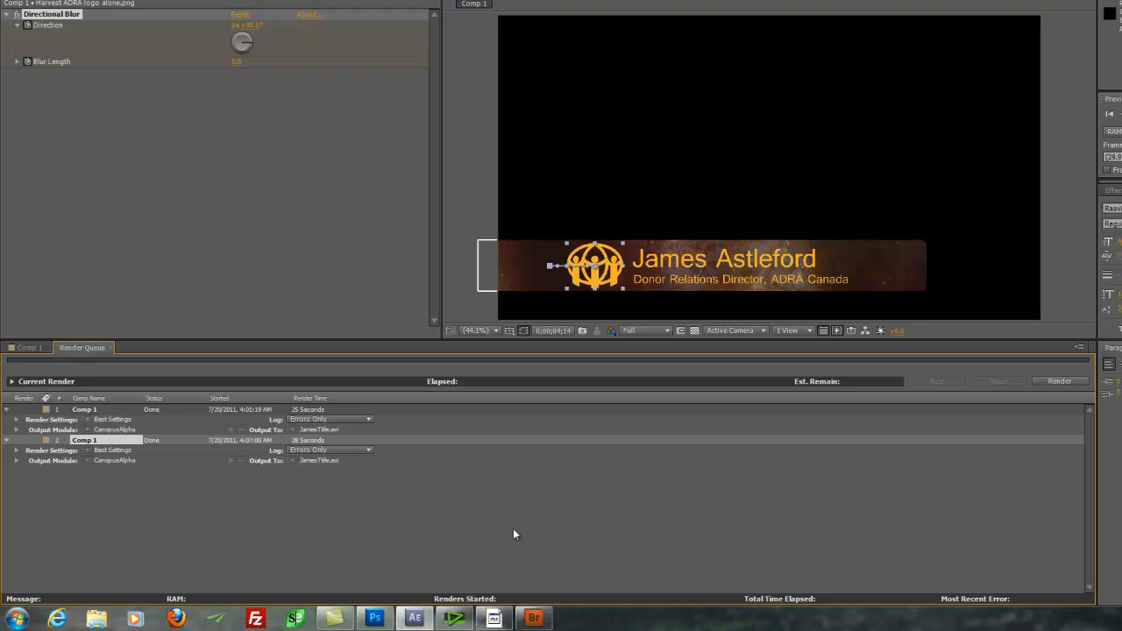
Step: Scrub back and forth across JamesTitle on 2V to watch its entrance over the interview footage
{"action": "left_click", "coordinate": [415, 618]}
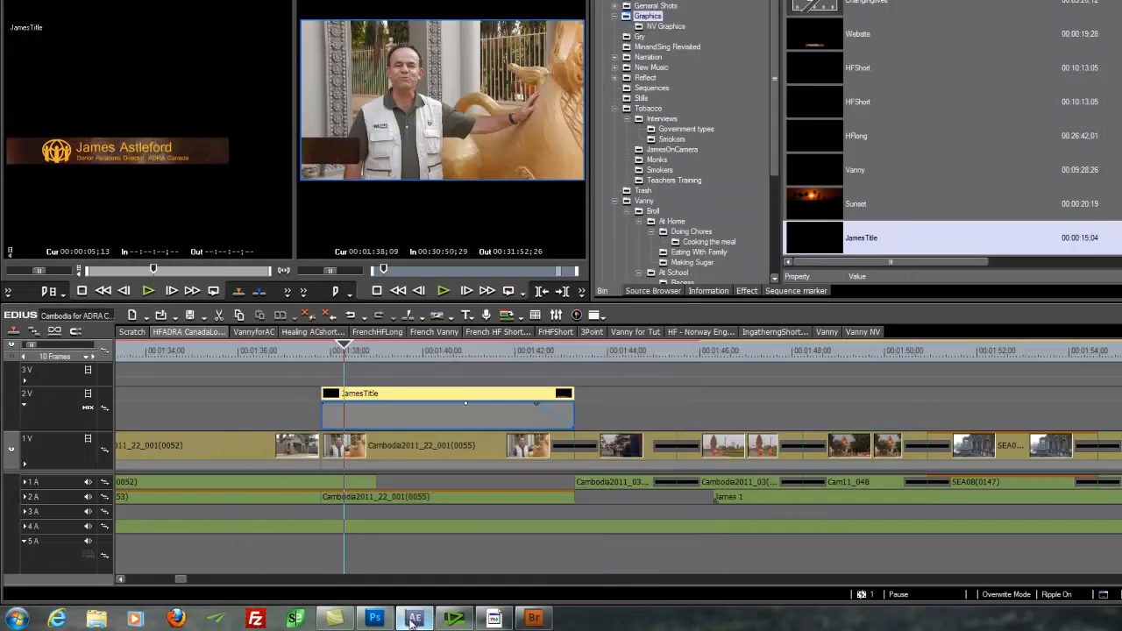
{"action": "mouse_move", "coordinate": [351, 351]}
{"action": "left_mouse_down"}
{"action": "mouse_move", "coordinate": [446, 361]}
{"action": "mouse_move", "coordinate": [381, 362]}
{"action": "mouse_move", "coordinate": [450, 363]}
{"action": "mouse_move", "coordinate": [500, 391]}
{"action": "mouse_move", "coordinate": [535, 394]}
{"action": "mouse_move", "coordinate": [456, 401]}
{"action": "mouse_move", "coordinate": [453, 416]}
{"action": "mouse_move", "coordinate": [545, 414]}
{"action": "mouse_move", "coordinate": [377, 419]}
{"action": "mouse_move", "coordinate": [504, 429]}
{"action": "mouse_move", "coordinate": [375, 439]}
{"action": "mouse_move", "coordinate": [511, 452]}
{"action": "mouse_move", "coordinate": [464, 469]}
{"action": "left_mouse_up"}
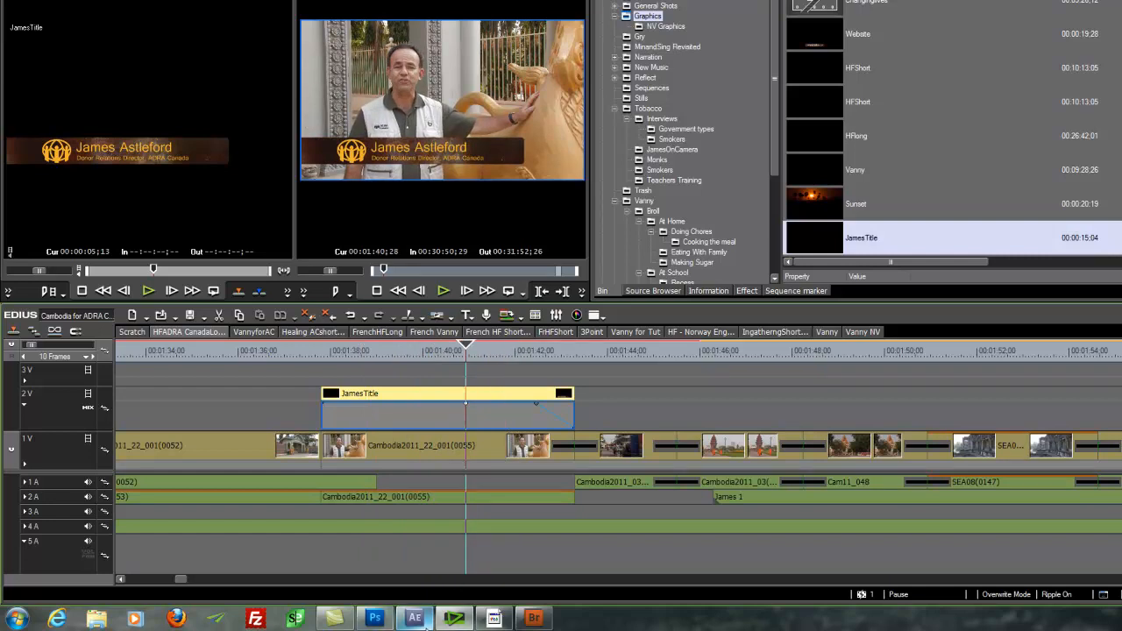
{"action": "left_click_drag", "start_coordinate": [501, 352], "coordinate": [395, 427]}
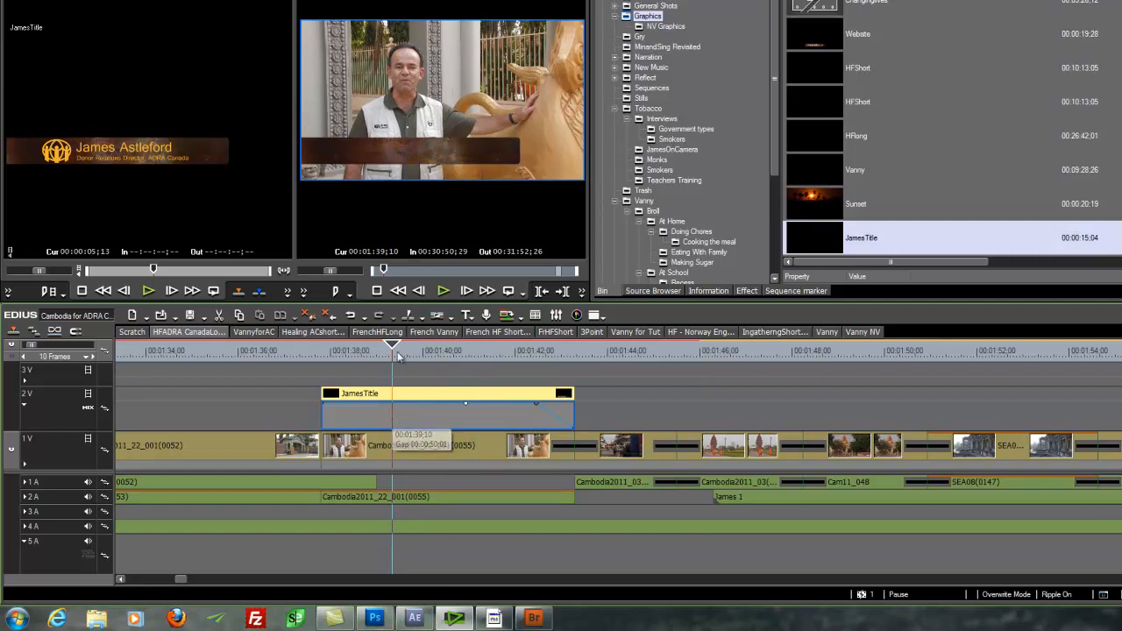
{"action": "left_click_drag", "start_coordinate": [393, 347], "coordinate": [465, 379]}
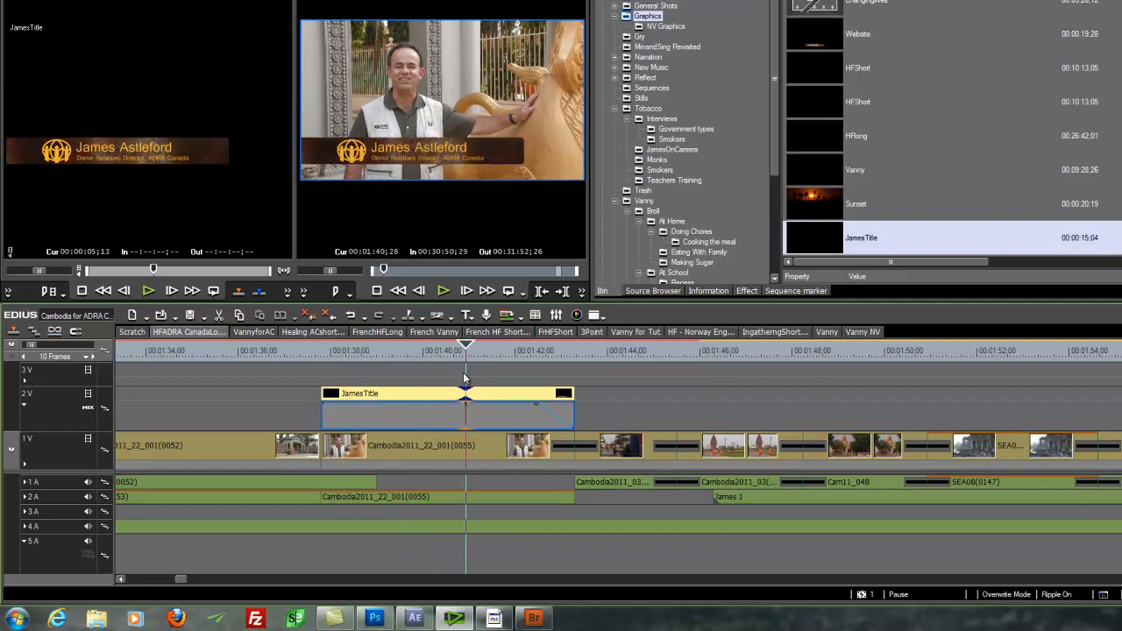
{"action": "left_click", "coordinate": [419, 622]}
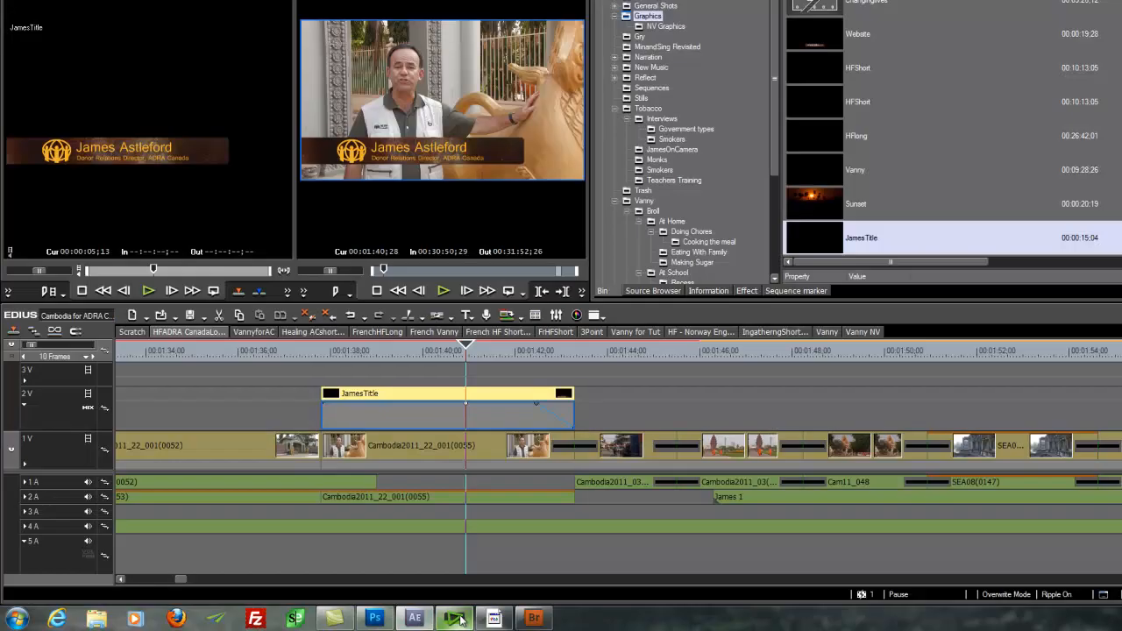
{"action": "left_click", "coordinate": [454, 618]}
{"action": "left_click_drag", "start_coordinate": [469, 349], "coordinate": [421, 403]}
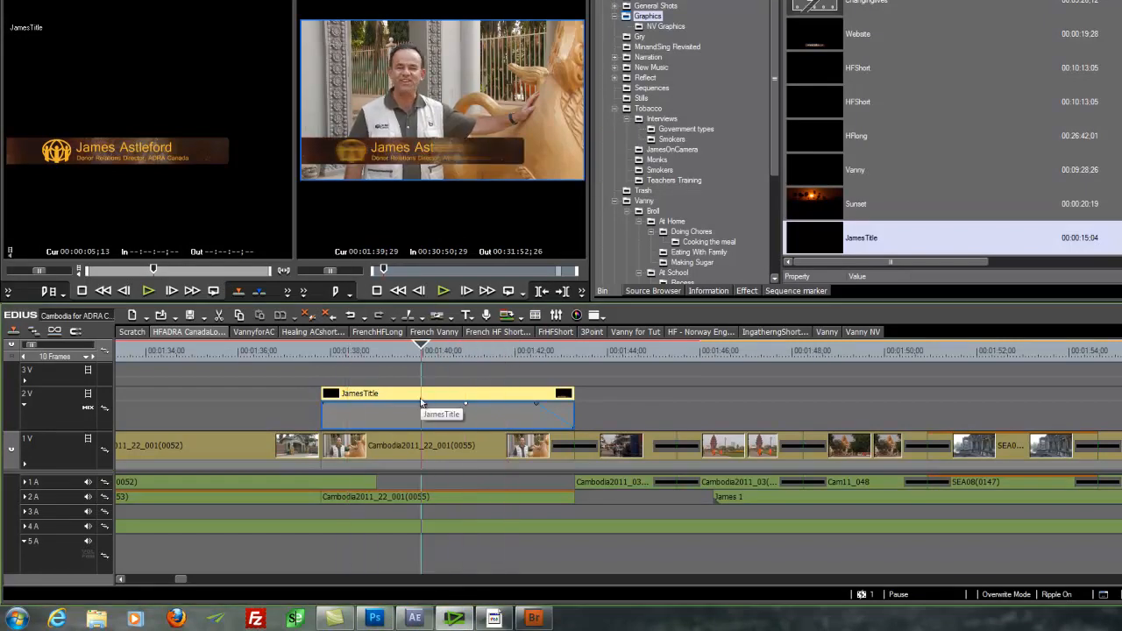
{"action": "left_click_drag", "start_coordinate": [424, 348], "coordinate": [466, 360]}
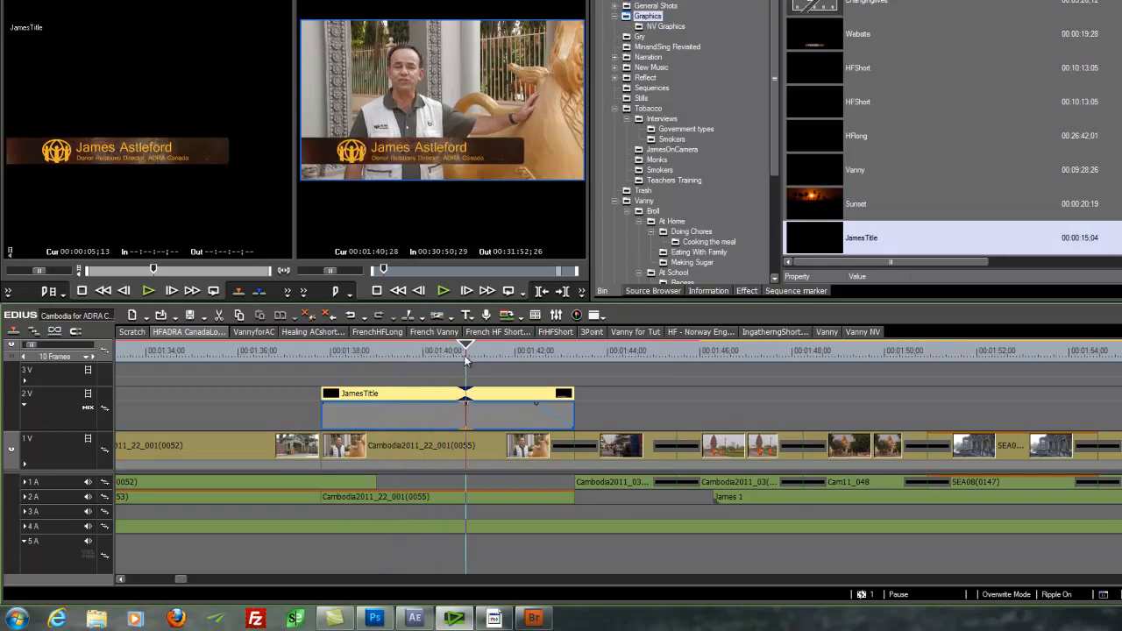